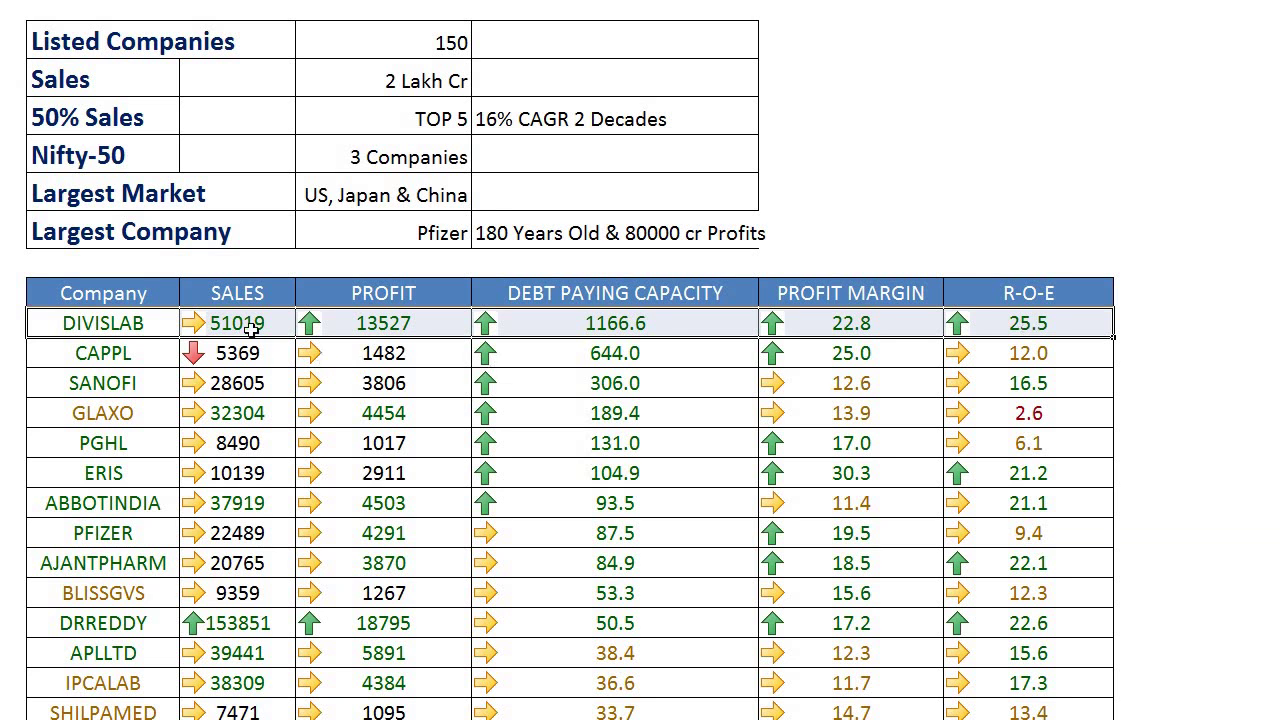
Highlight the sales figures from CAPPL to AJANTPHARM and DIVISLAB's sales in the pharma comparison table.
{"action": "mouse_move", "coordinate": [240, 330]}
{"action": "left_mouse_down"}
{"action": "mouse_move", "coordinate": [1010, 298]}
{"action": "mouse_move", "coordinate": [1045, 322]}
{"action": "mouse_move", "coordinate": [258, 330]}
{"action": "left_mouse_up"}
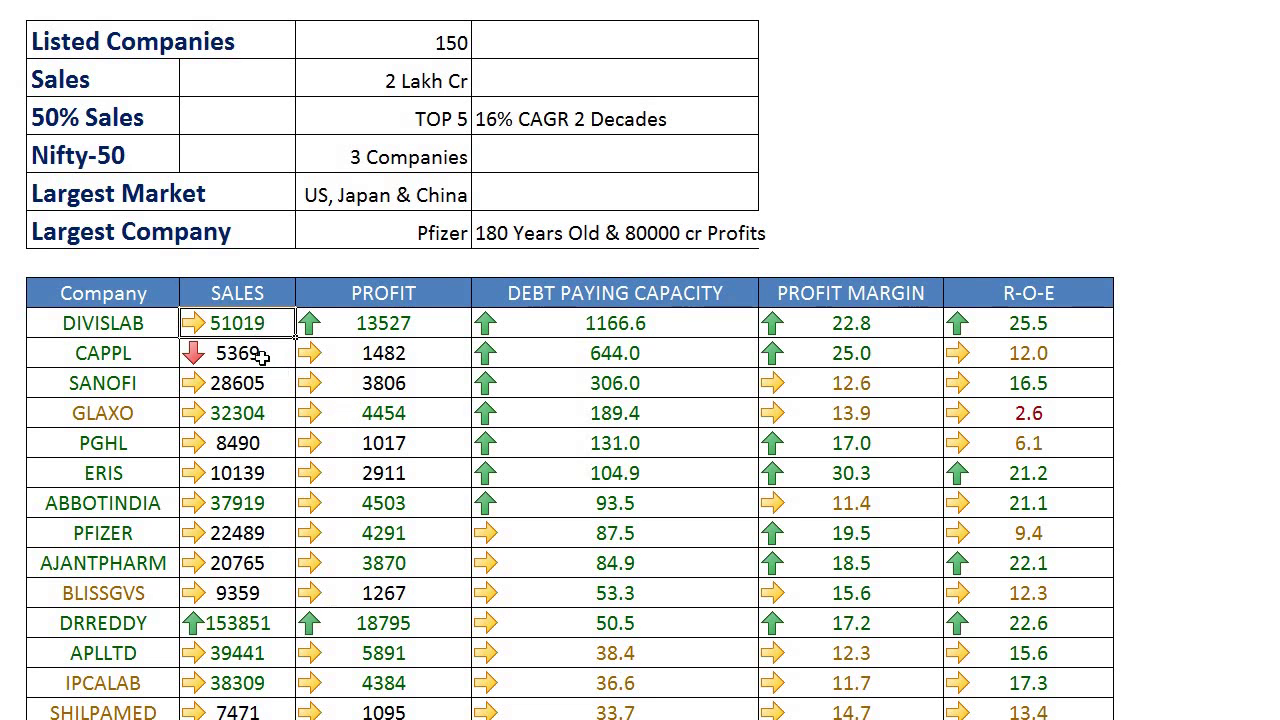
{"action": "left_click_drag", "start_coordinate": [258, 353], "coordinate": [278, 565]}
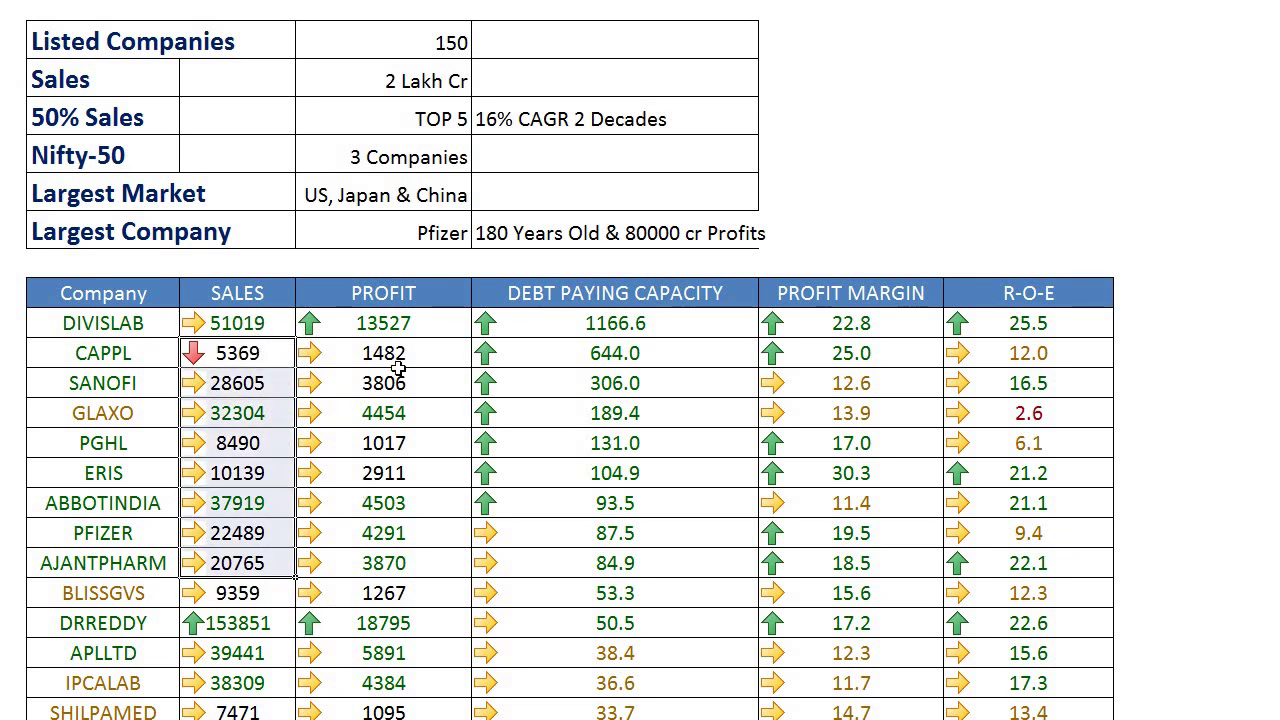
{"action": "left_click", "coordinate": [256, 322]}
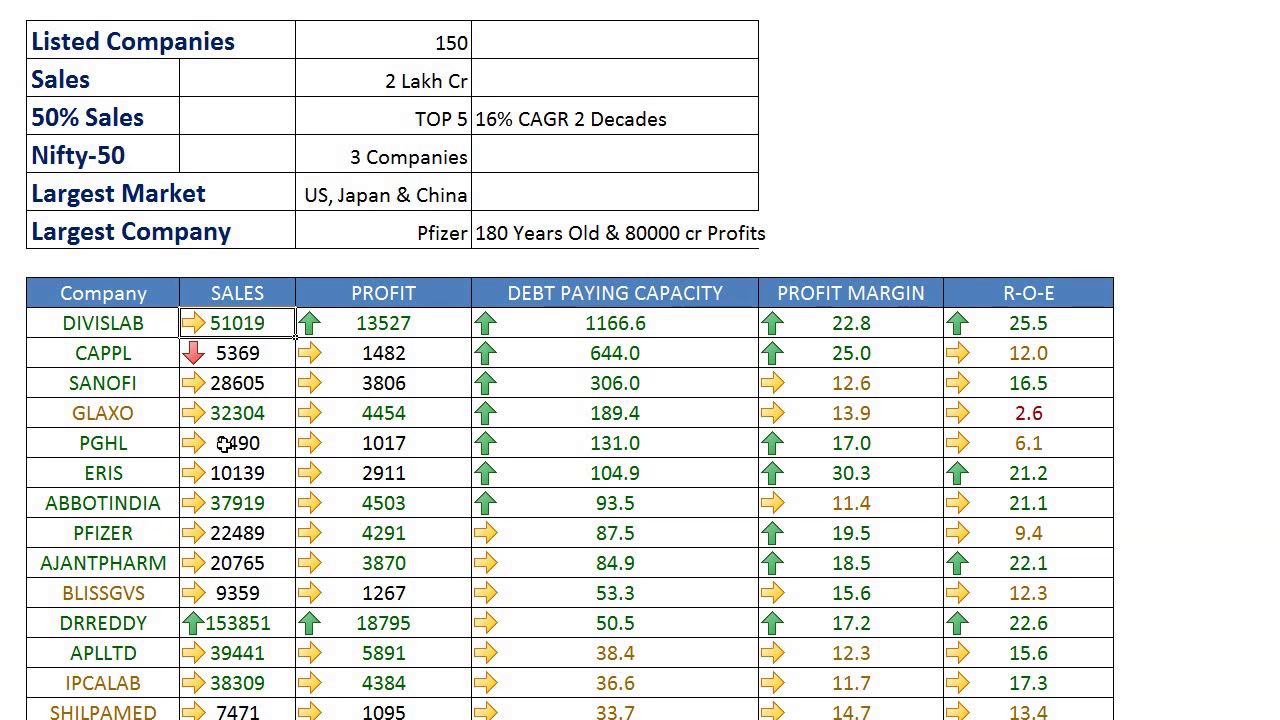
Highlight the CAPPL to PFIZER rows from Company to R-O-E and review the other companies in the pharma table.
{"action": "left_click", "coordinate": [144, 380]}
{"action": "left_click_drag", "start_coordinate": [117, 509], "coordinate": [126, 523]}
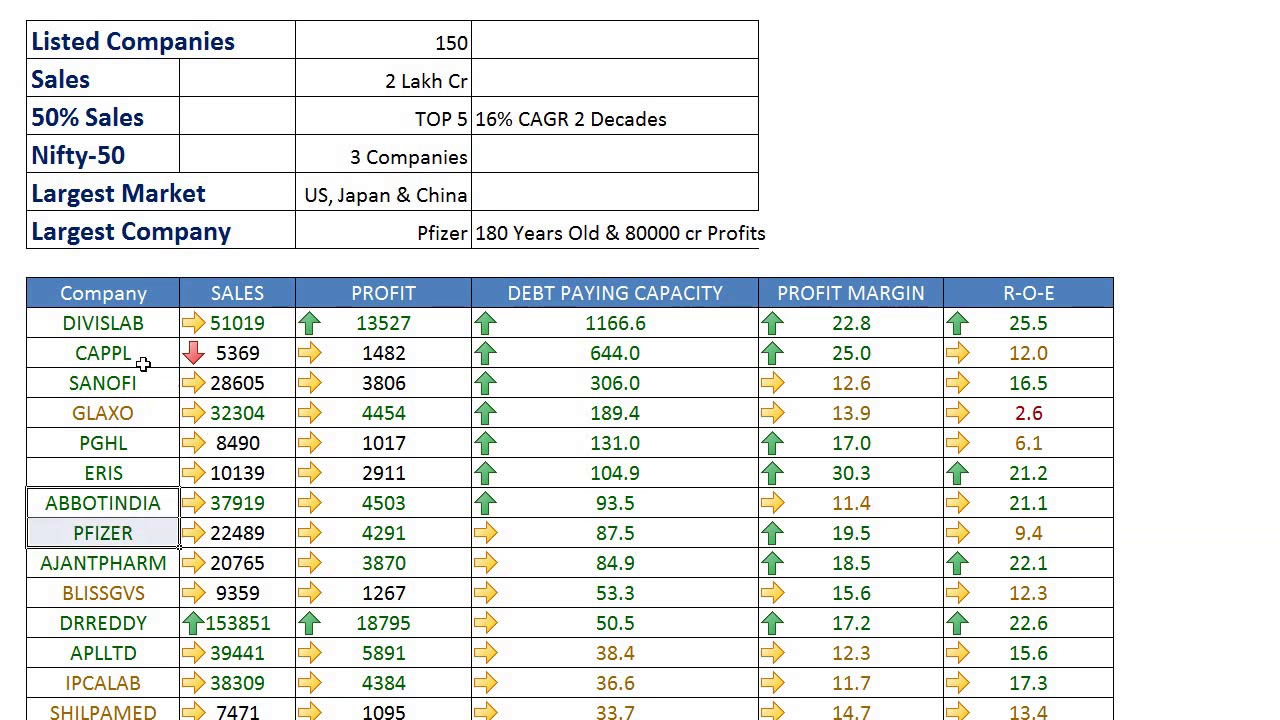
{"action": "left_click_drag", "start_coordinate": [143, 364], "coordinate": [1086, 520]}
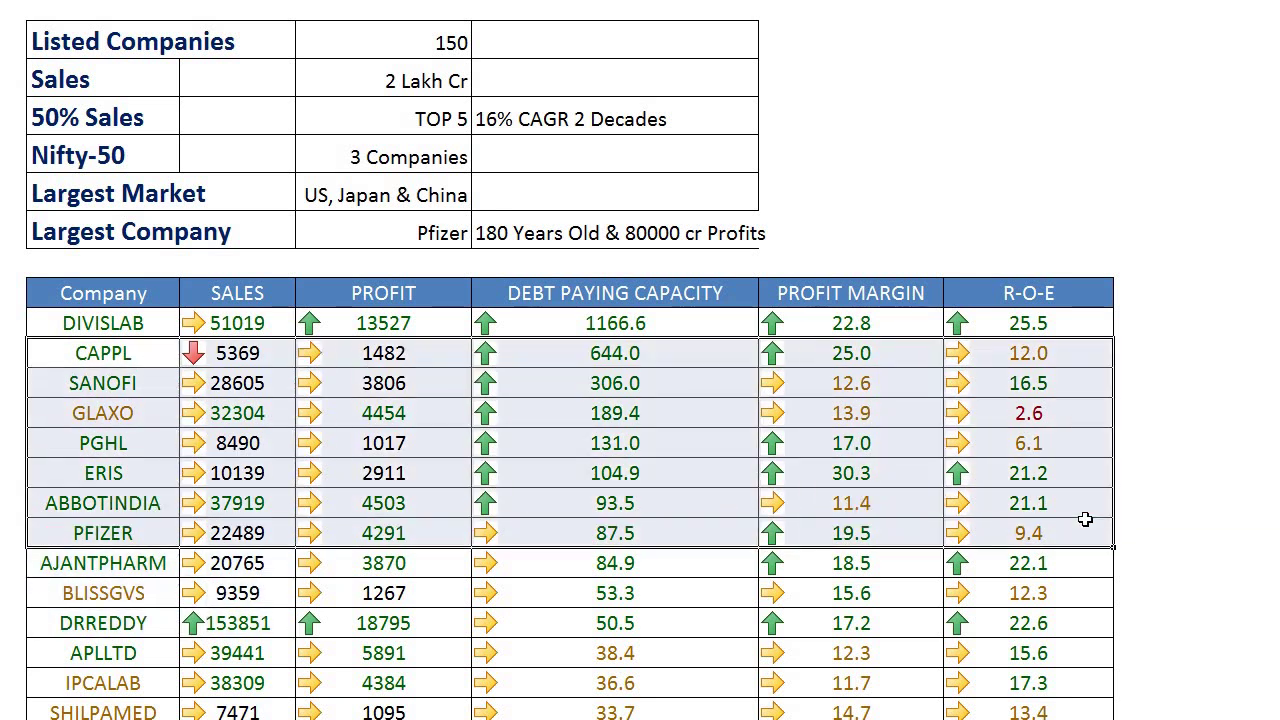
{"action": "left_click", "coordinate": [666, 600]}
{"action": "scroll", "coordinate": [680, 597], "scroll_direction": "down", "scroll_amount": 5}
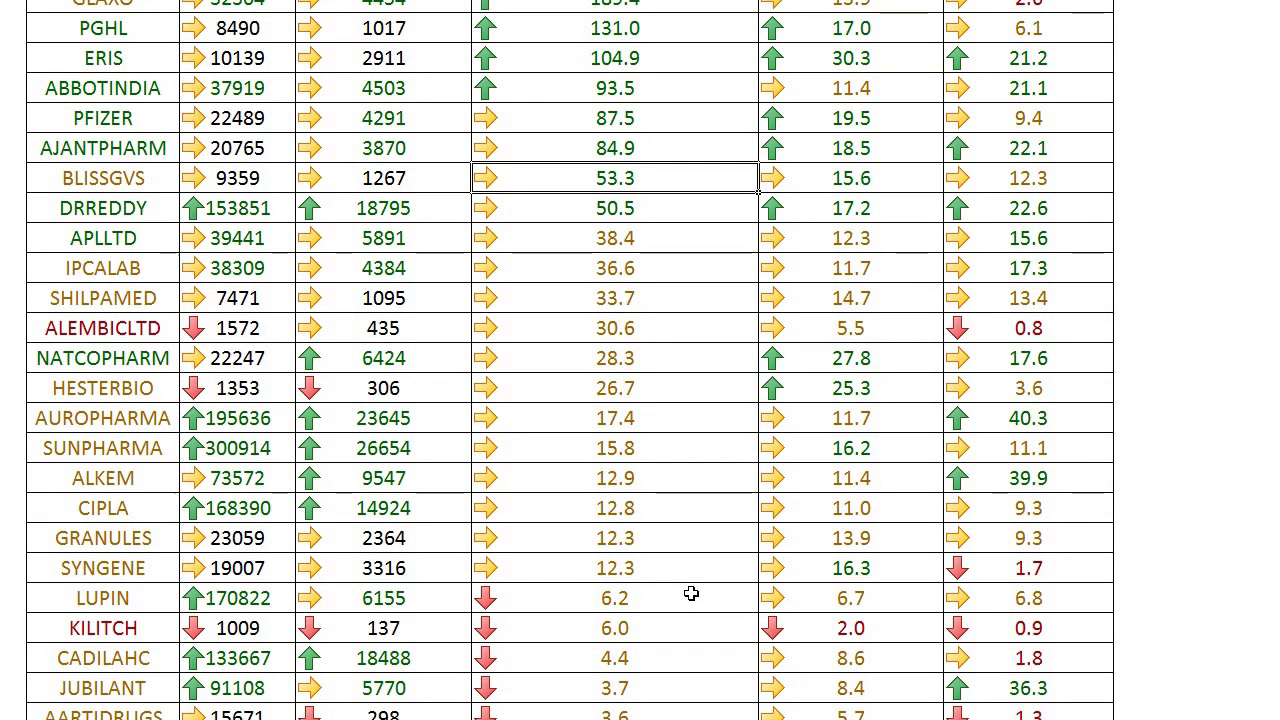
{"action": "scroll", "coordinate": [691, 594], "scroll_direction": "up", "scroll_amount": 5}
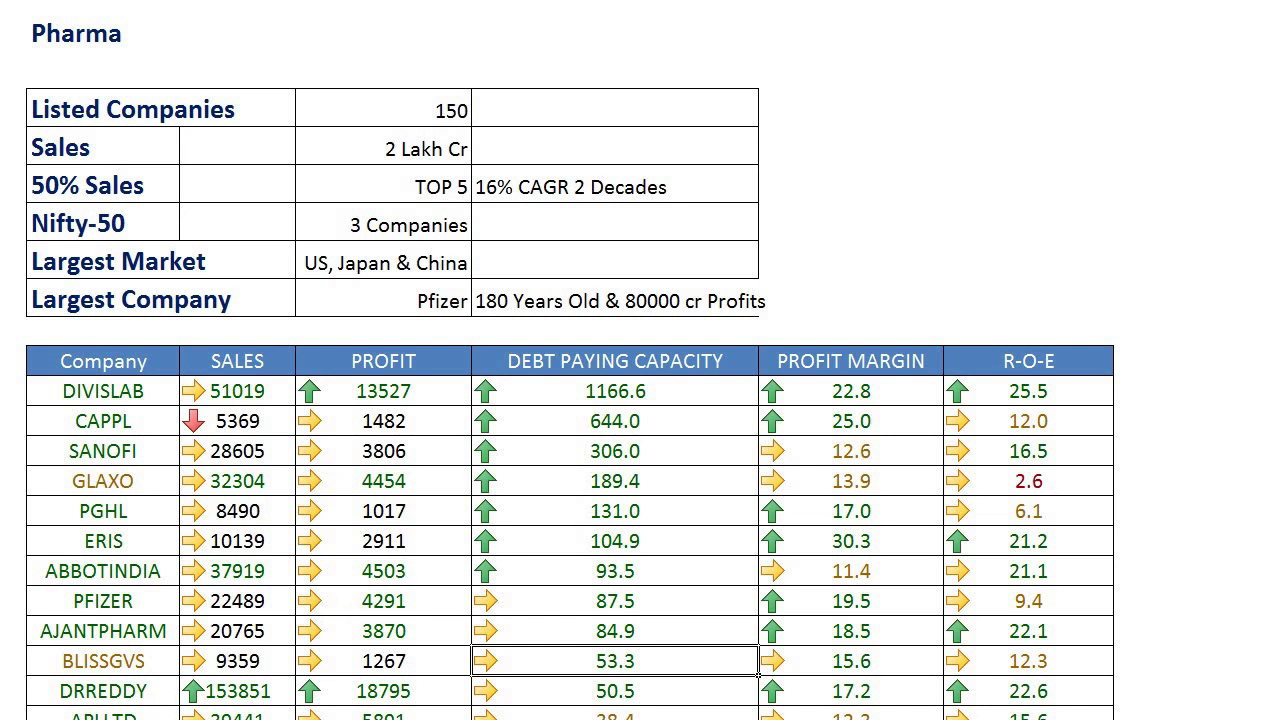
{"action": "left_click", "coordinate": [496, 505]}
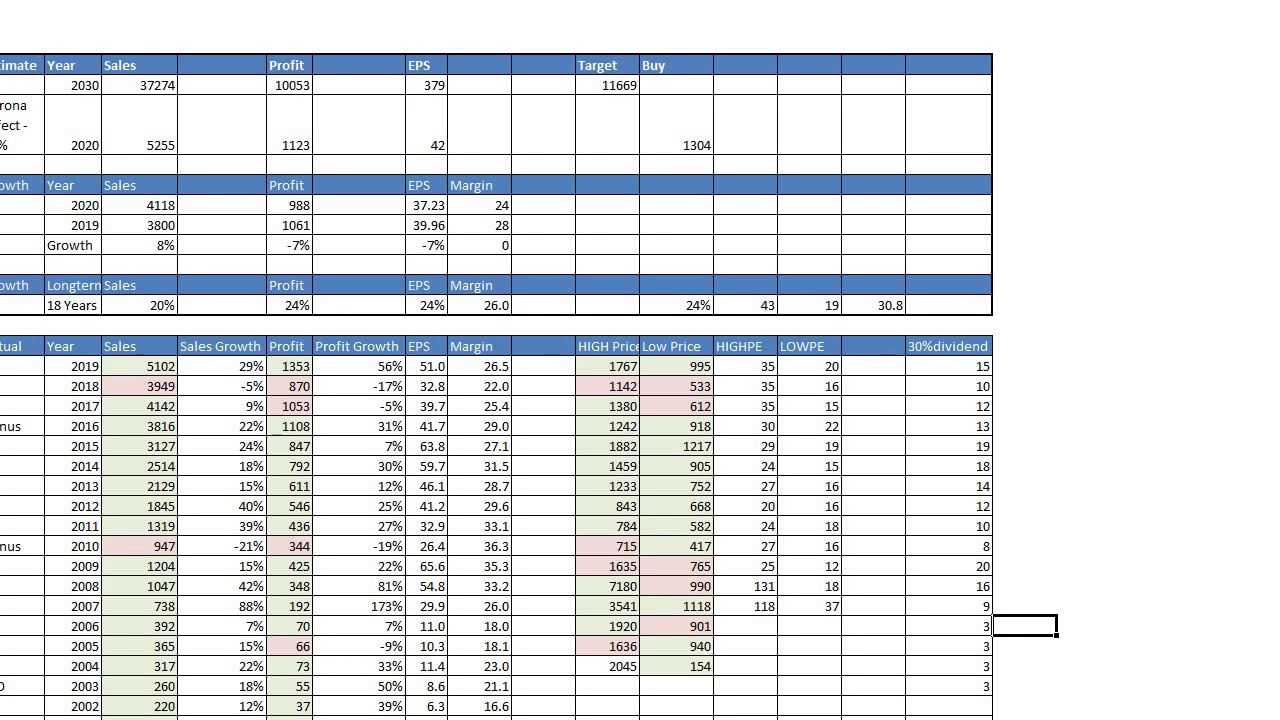
Insert a blank column before the Estimate column and enlarge the view of the yearly financials.
{"action": "right_click", "coordinate": [1, 1]}
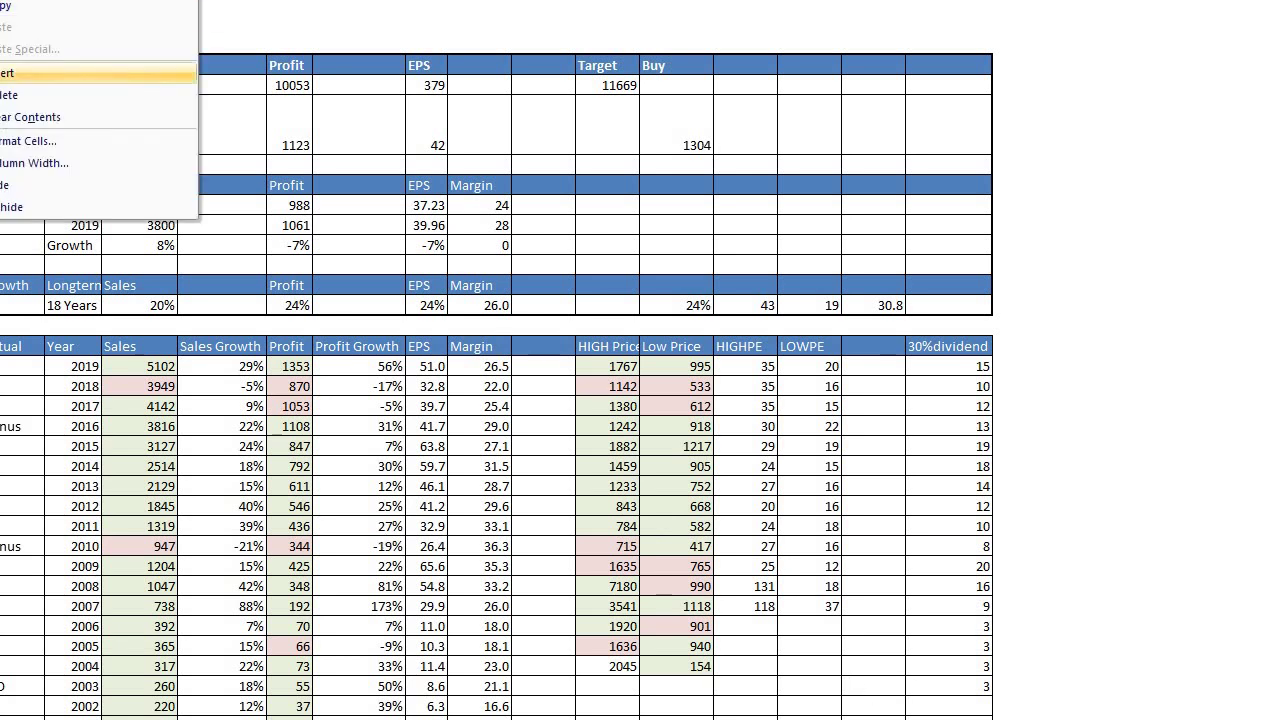
{"action": "left_click", "coordinate": [359, 325]}
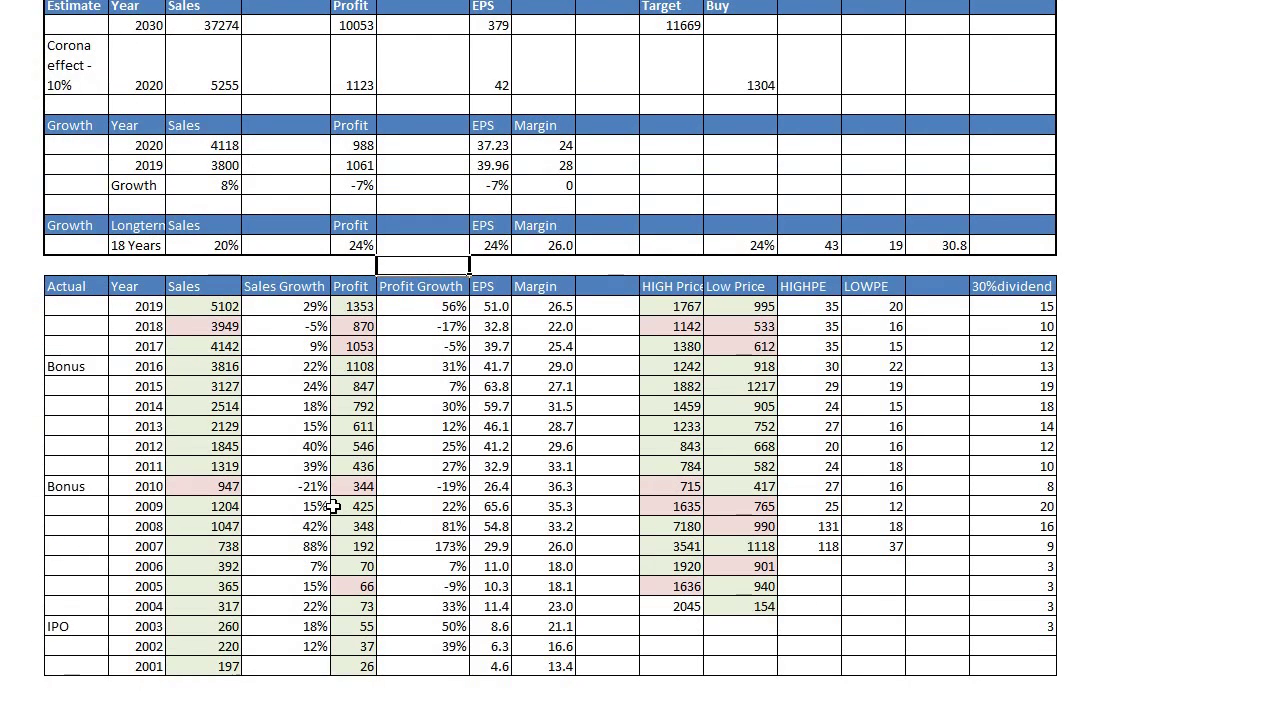
{"action": "scroll", "coordinate": [335, 506], "scroll_direction": "up", "scroll_amount": 1}
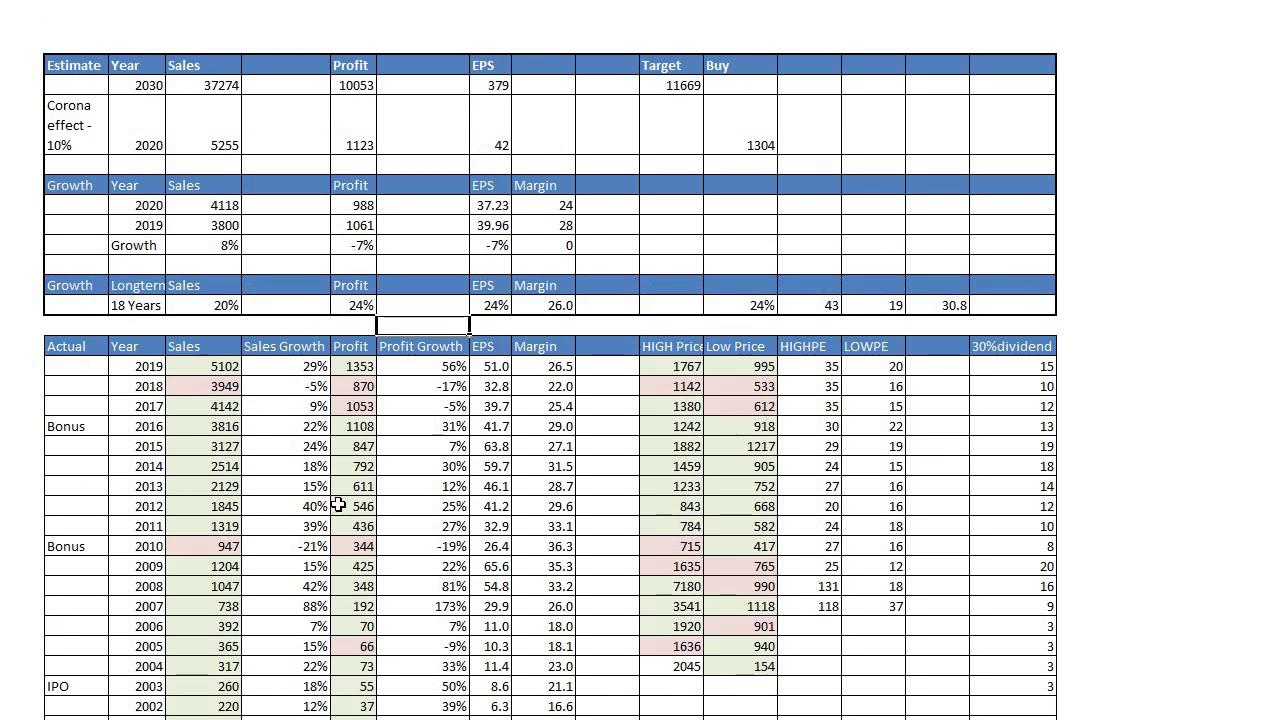
{"action": "scroll", "coordinate": [338, 506], "scroll_direction": "down", "scroll_amount": 1}
{"action": "left_click", "coordinate": [148, 666]}
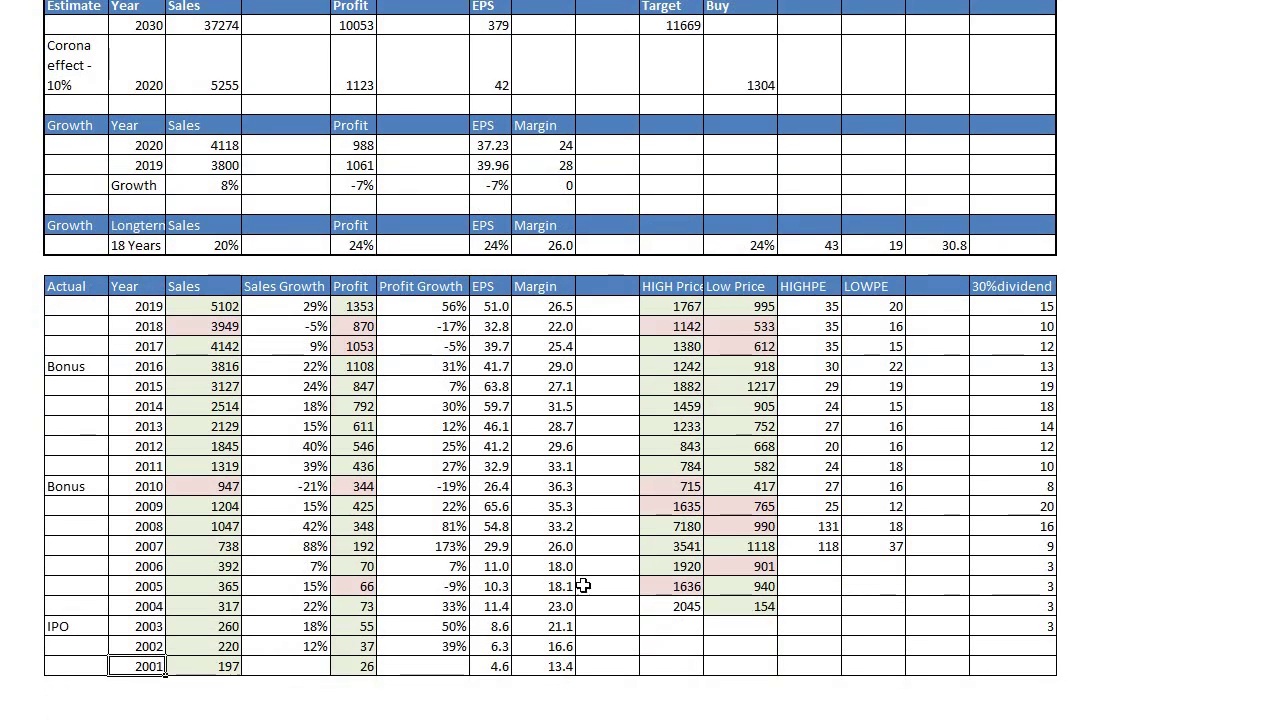
{"action": "scroll", "coordinate": [583, 586], "scroll_direction": "up", "scroll_amount": 1}
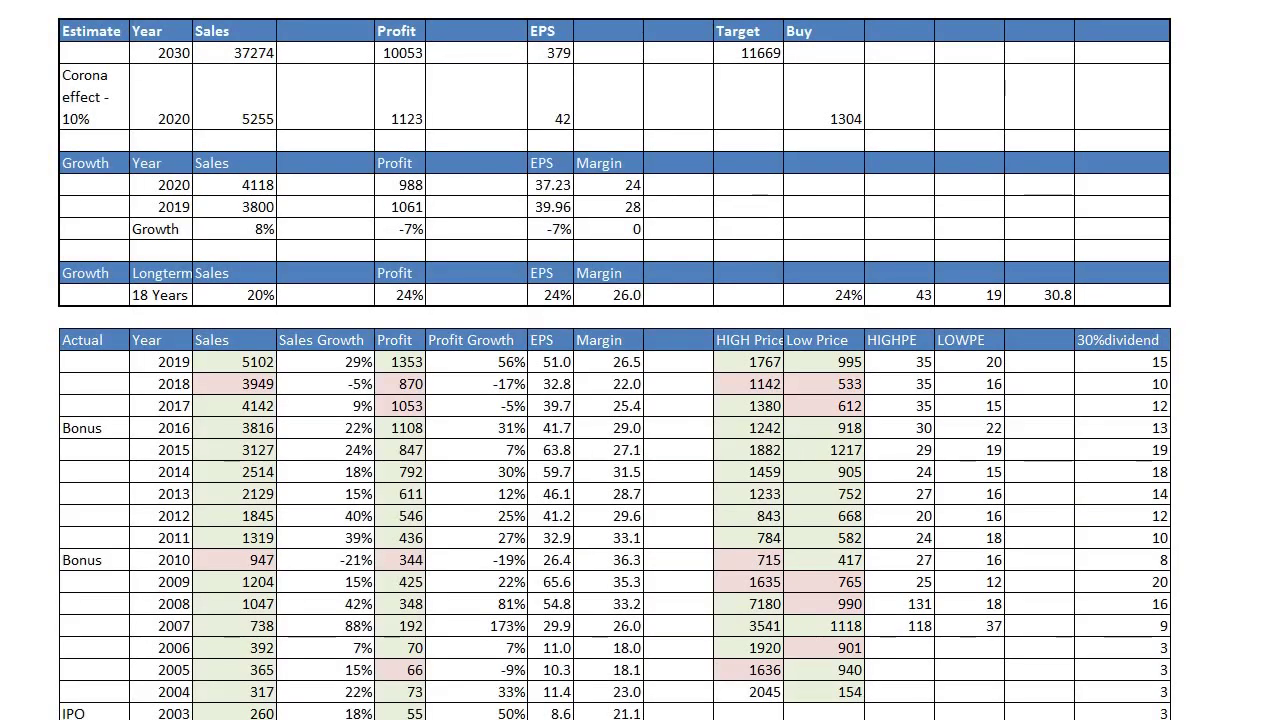
{"action": "scroll", "coordinate": [710, 658], "scroll_direction": "up", "scroll_amount": 1, "text": "ctrl"}
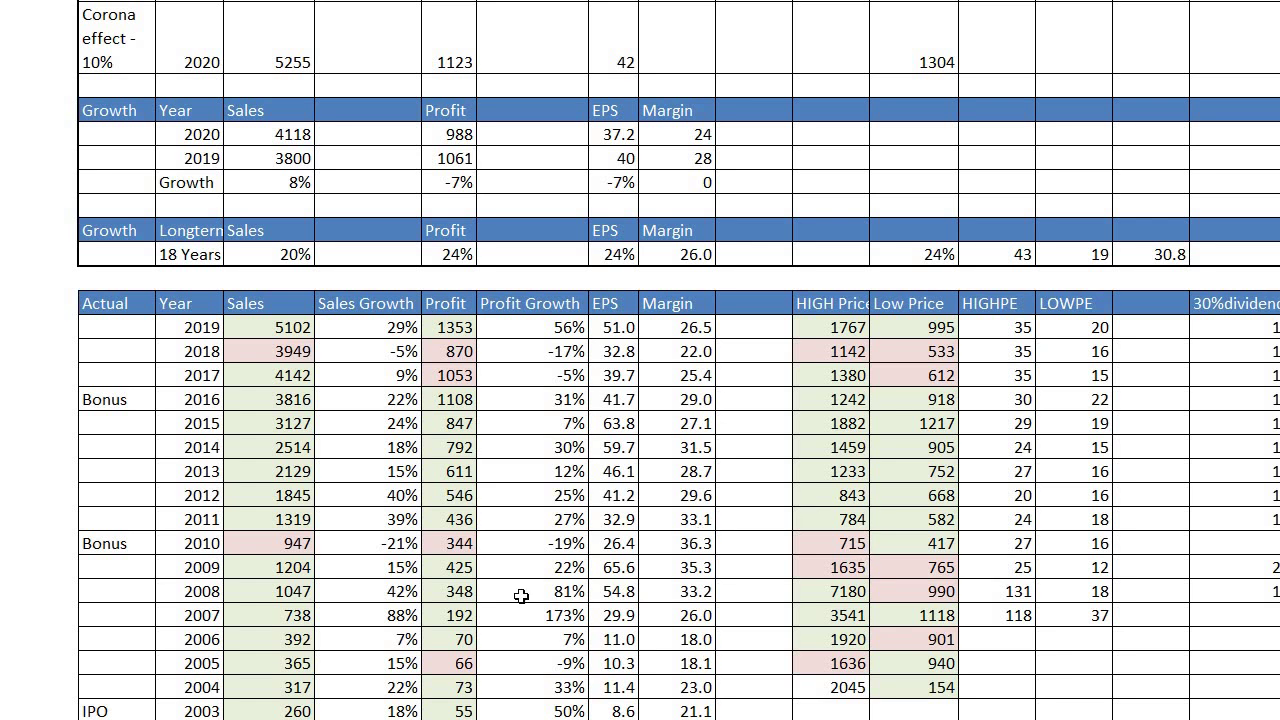
Delete the blank column in front of the yearly financials table.
{"action": "right_click", "coordinate": [20, 2]}
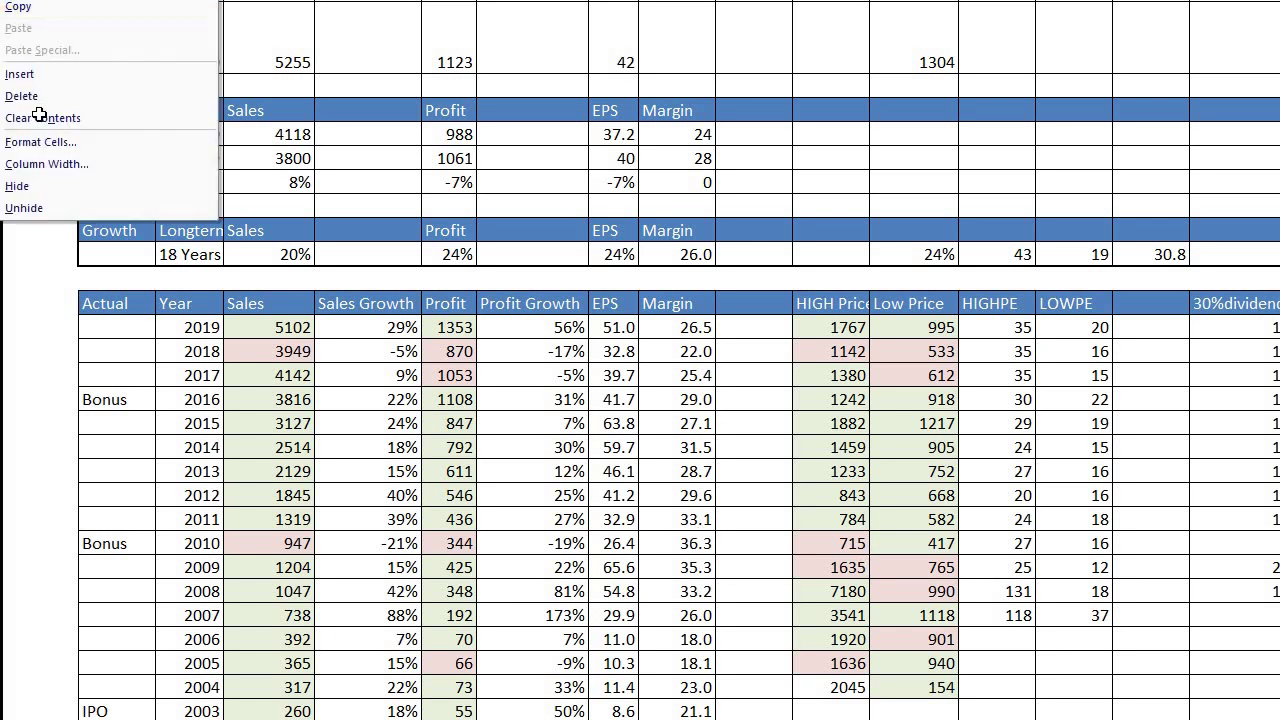
{"action": "left_click", "coordinate": [34, 94]}
{"action": "scroll", "coordinate": [224, 600], "scroll_direction": "down", "scroll_amount": 2}
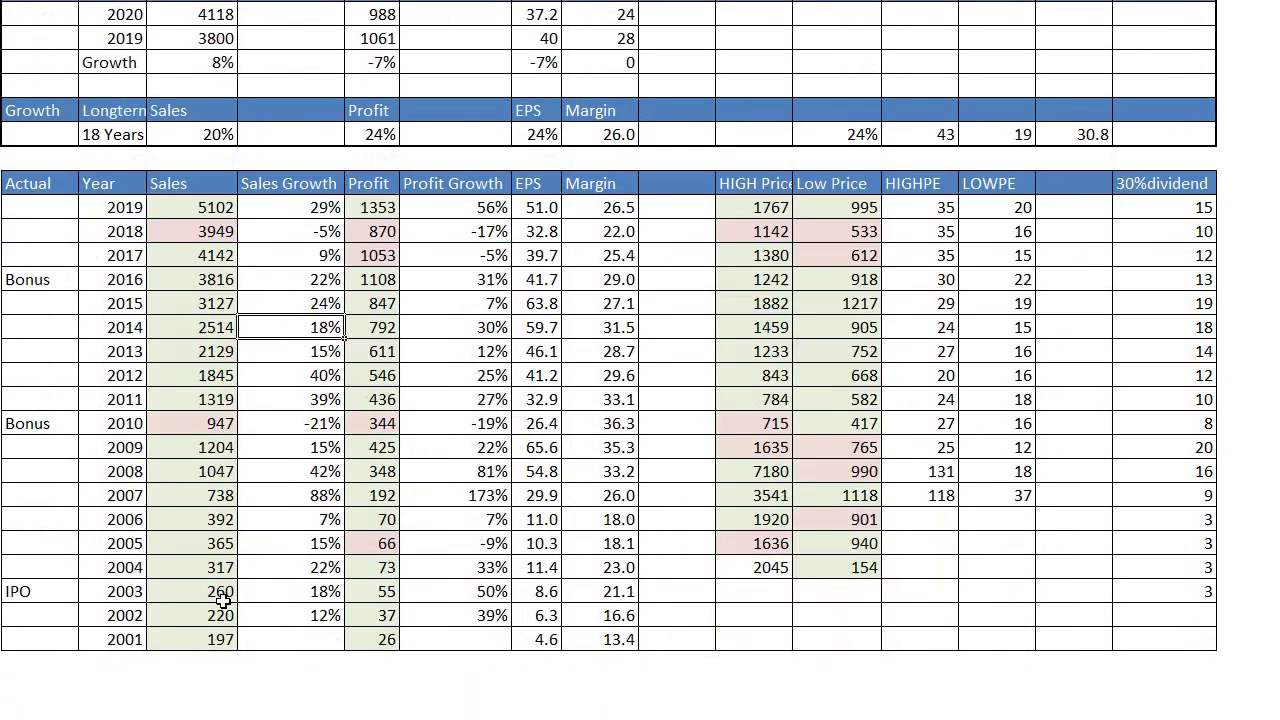
Select the years 2001 through 2019 in the Actual table's Year column.
{"action": "left_click", "coordinate": [120, 638]}
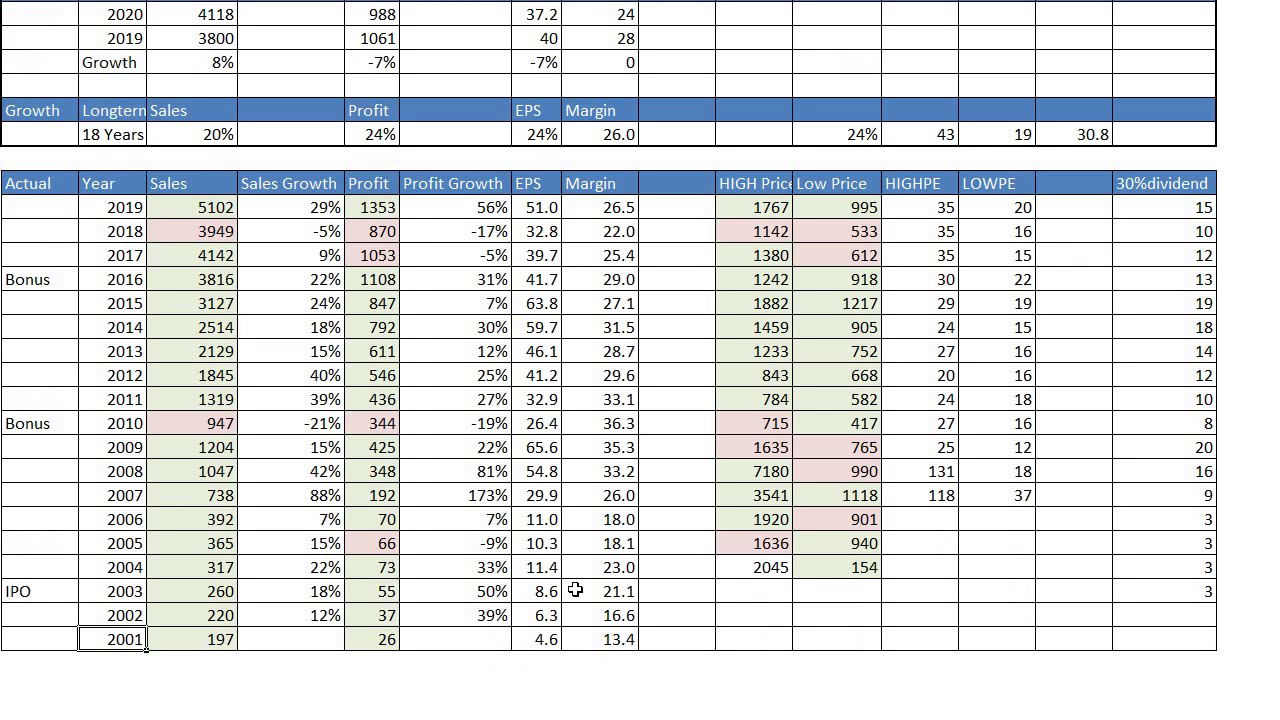
{"action": "key", "text": "shift+Up"}
{"action": "key", "text": "shift+Up"}
{"action": "key", "text": "shift+Up"}
{"action": "key", "text": "shift+Up"}
{"action": "key", "text": "shift+Up"}
{"action": "key", "text": "shift+Up"}
{"action": "key", "text": "shift+Up"}
{"action": "key", "text": "shift+Up"}
{"action": "key", "text": "shift+Up"}
{"action": "key", "text": "shift+Up"}
{"action": "key", "text": "shift+Up"}
{"action": "key", "text": "shift+Up"}
{"action": "key", "text": "shift+Up"}
{"action": "key", "text": "shift+Up"}
{"action": "key", "text": "shift+Up"}
{"action": "key", "text": "shift+Up"}
{"action": "key", "text": "shift+Up"}
{"action": "key", "text": "shift+Up"}
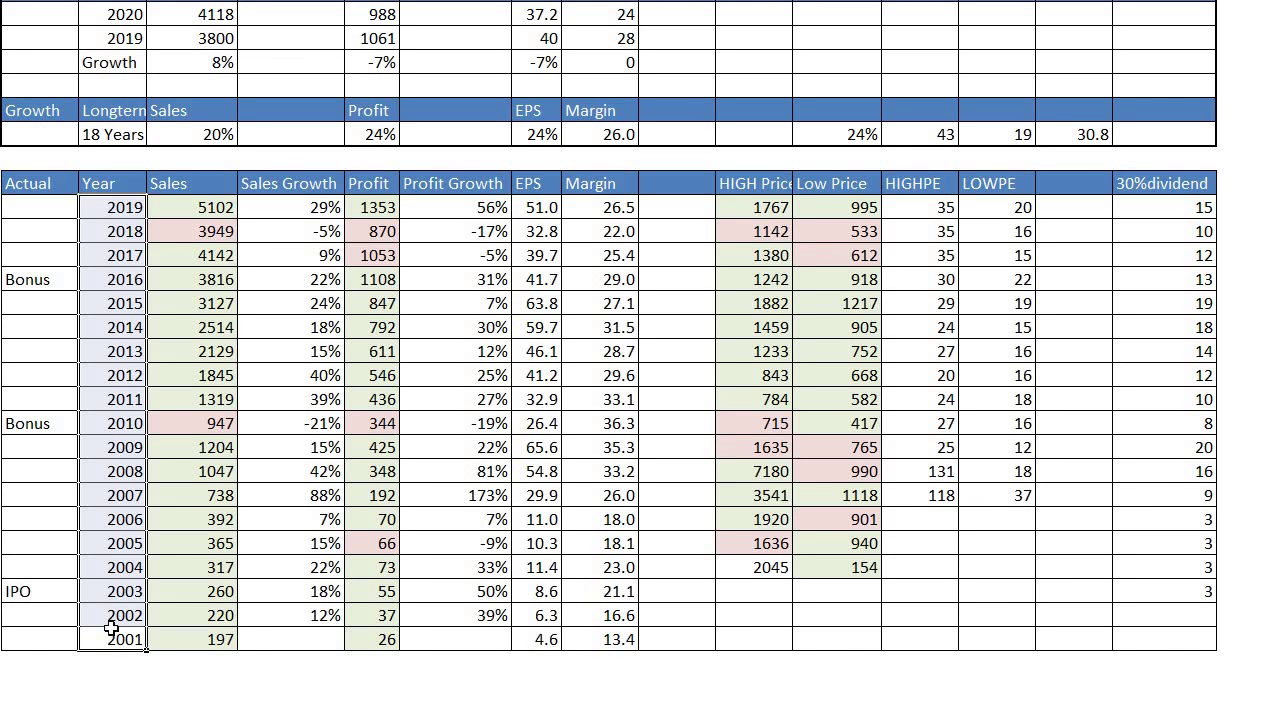
Point out the IPO entry with its year 2003 and that year's sales in the Actual table.
{"action": "left_click", "coordinate": [45, 596]}
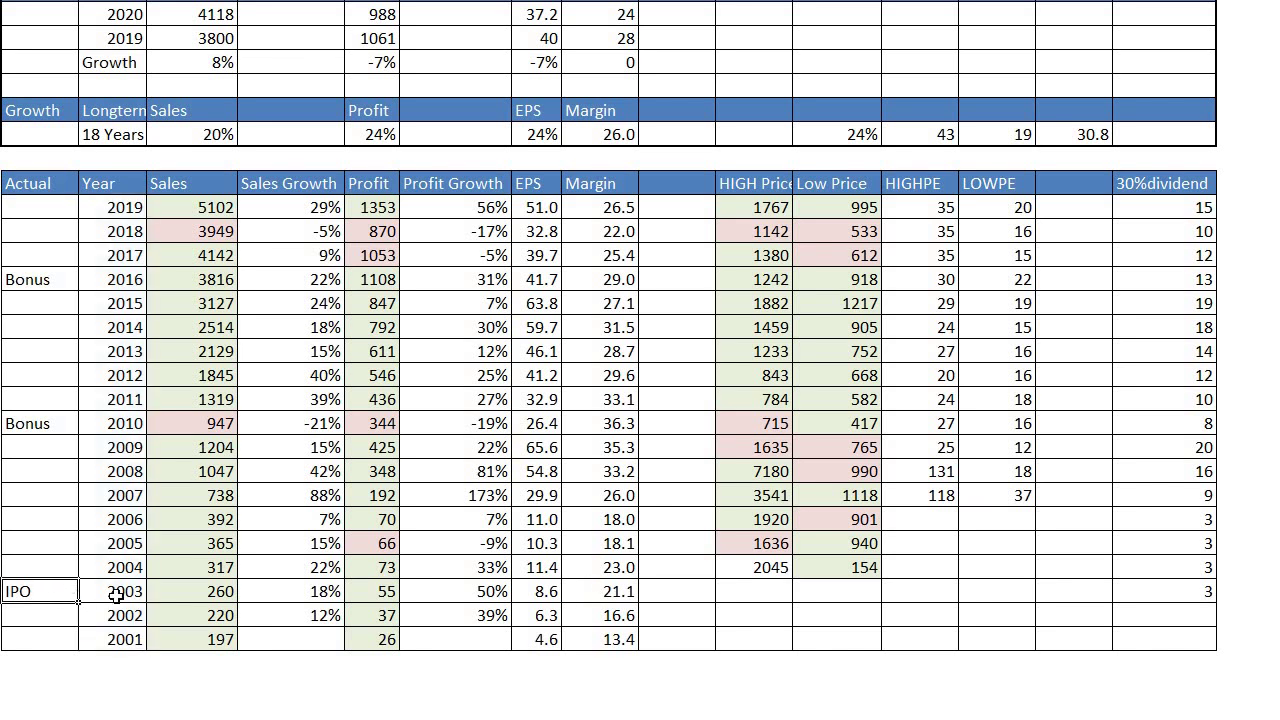
{"action": "left_click", "coordinate": [116, 594]}
{"action": "left_click", "coordinate": [32, 590]}
{"action": "left_click", "coordinate": [118, 591]}
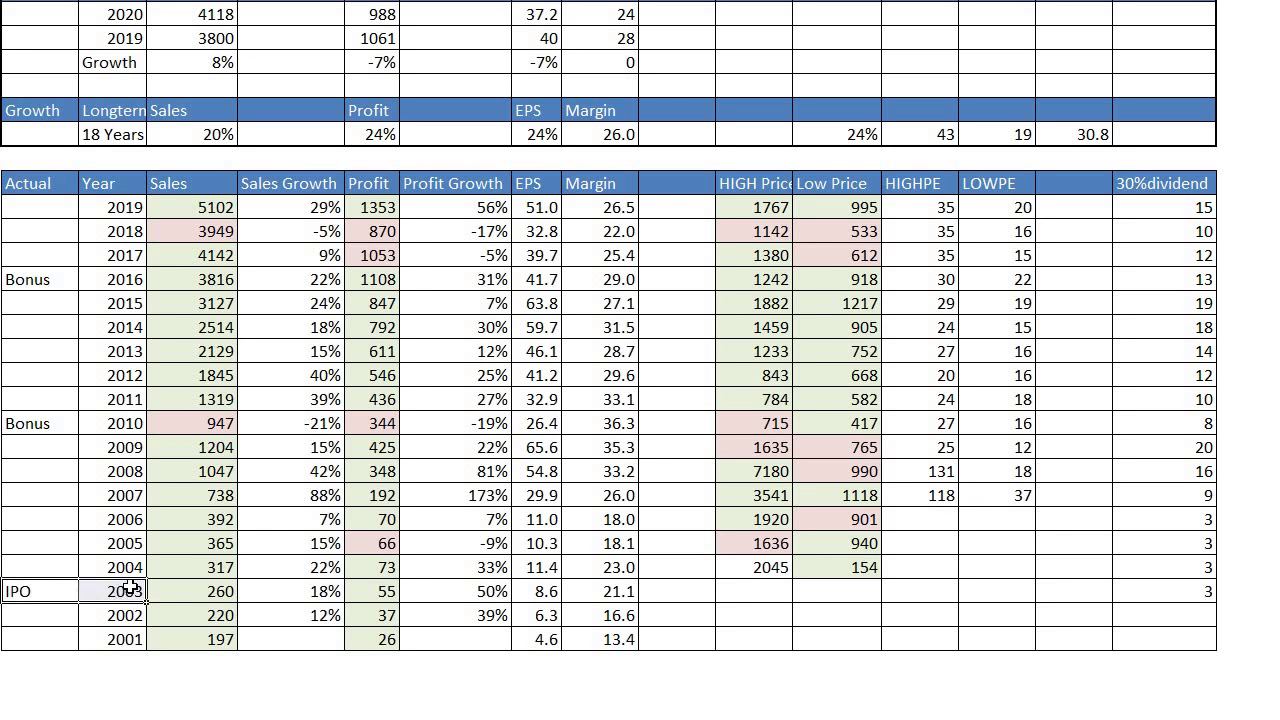
{"action": "left_click", "coordinate": [216, 587]}
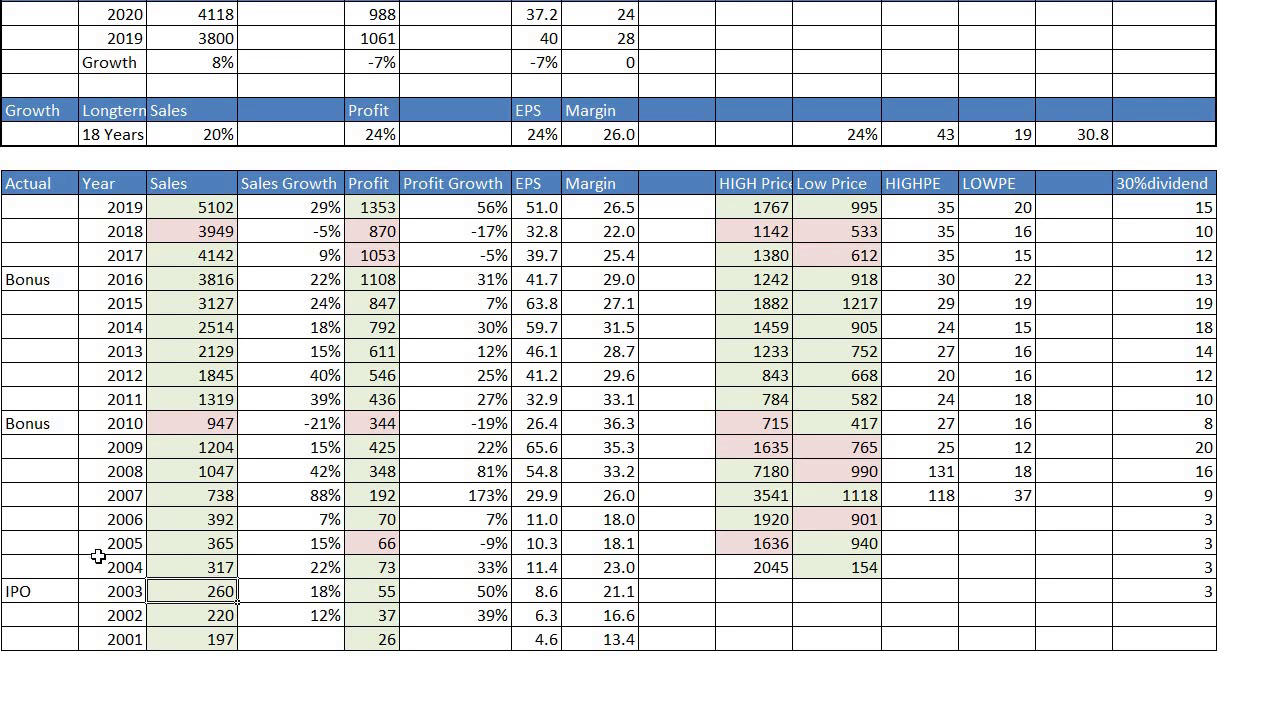
{"action": "left_click", "coordinate": [36, 588]}
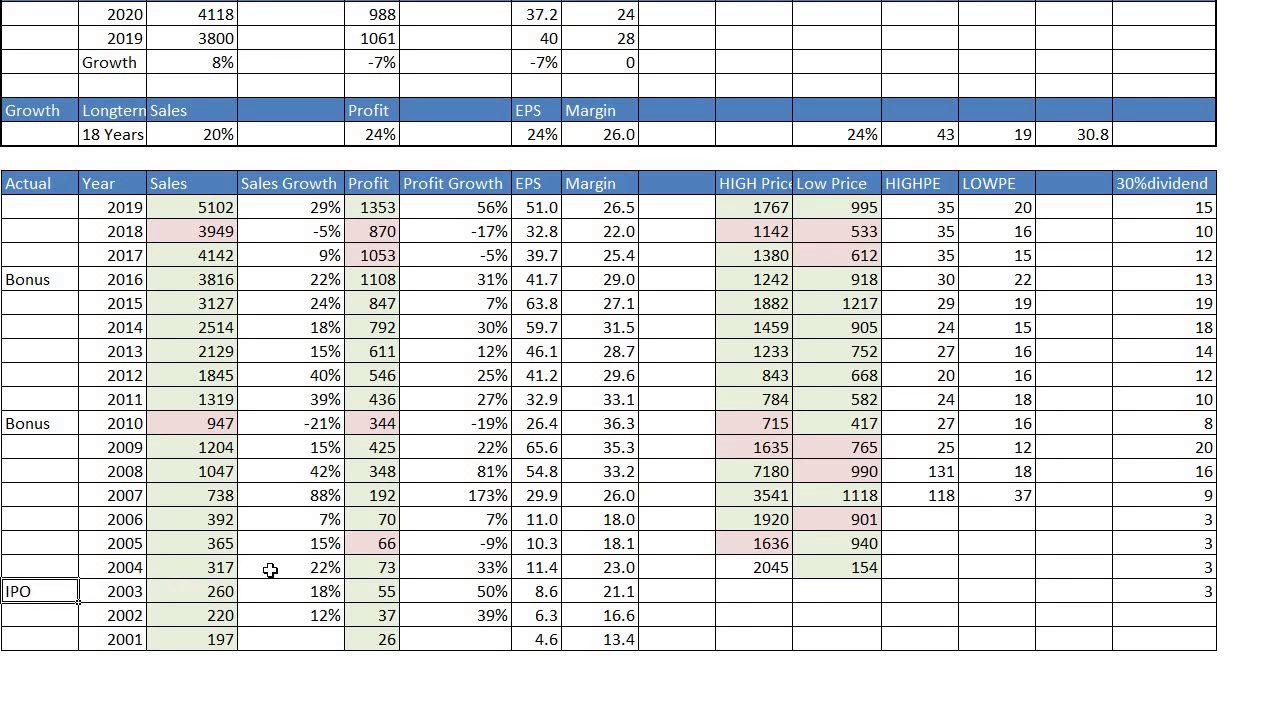
Examine the Sales figures from the starting year 2001 up to the IPO year 2003.
{"action": "left_click", "coordinate": [112, 638]}
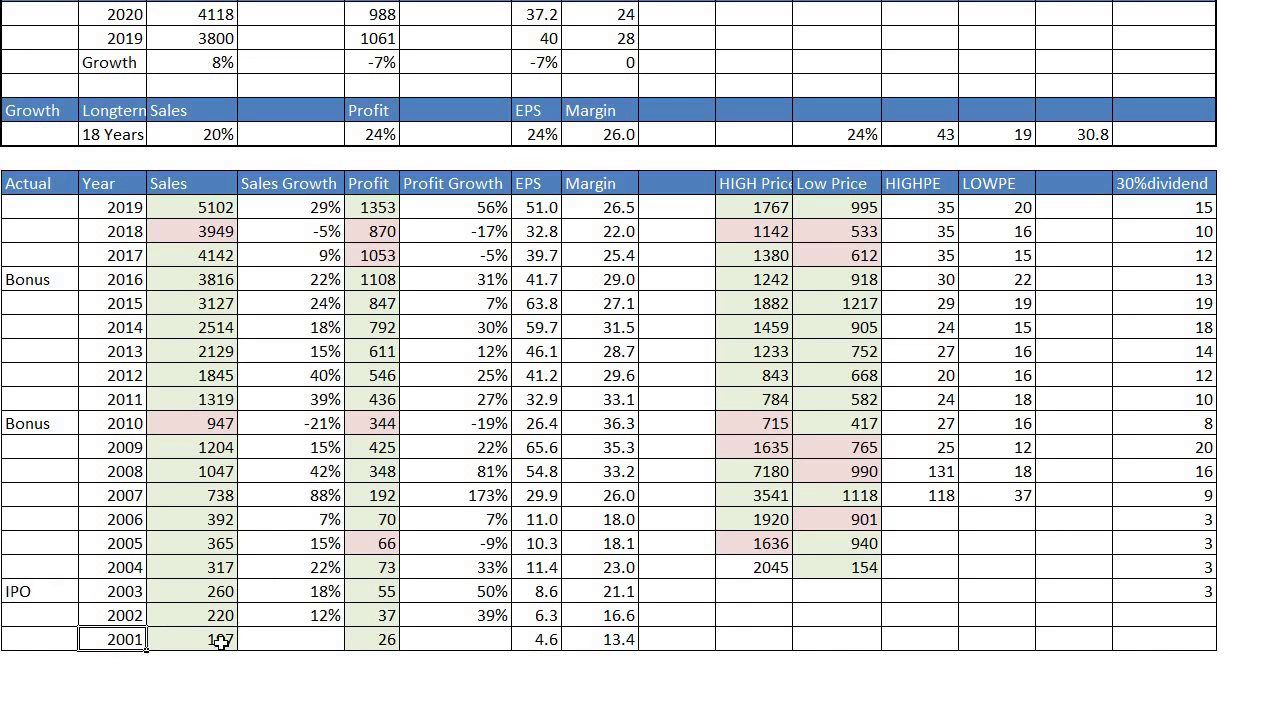
{"action": "left_click", "coordinate": [220, 640]}
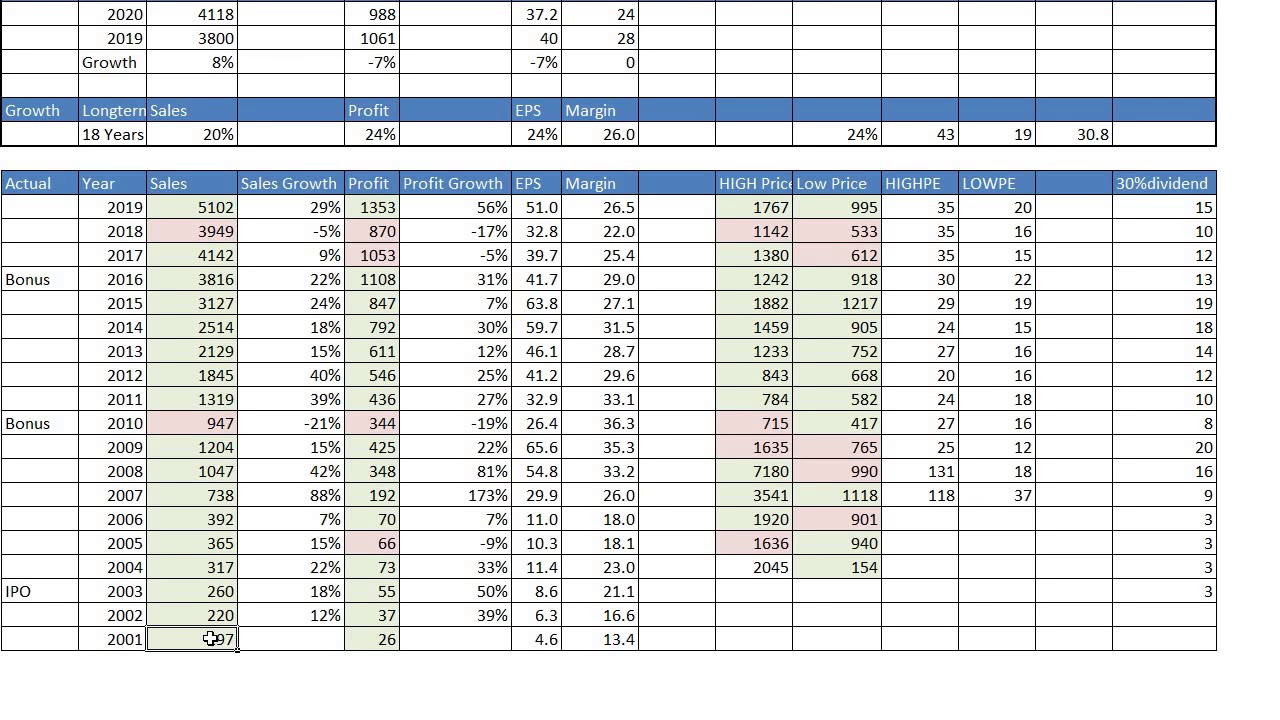
{"action": "left_click_drag", "start_coordinate": [166, 591], "coordinate": [184, 634]}
{"action": "left_click", "coordinate": [227, 595]}
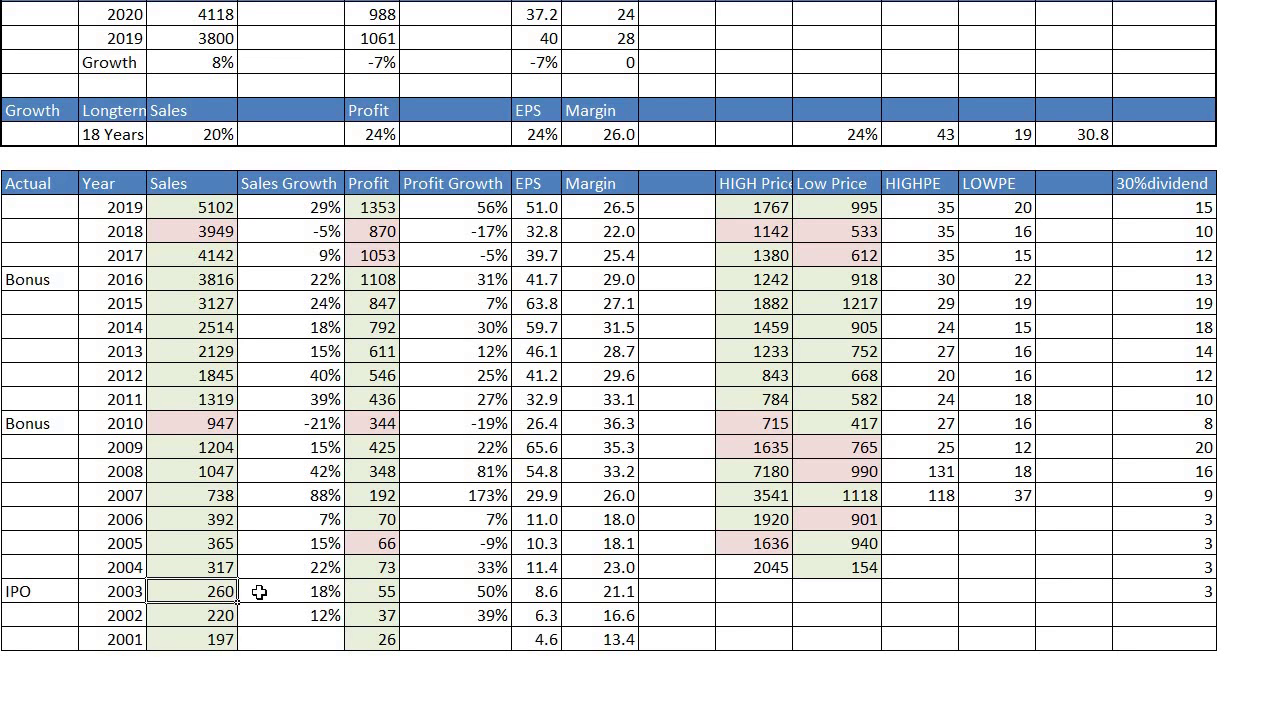
Highlight the Sales figures for the decade from 2001 to 2010.
{"action": "left_click", "coordinate": [212, 424]}
{"action": "mouse_move", "coordinate": [220, 422]}
{"action": "left_mouse_down"}
{"action": "mouse_move", "coordinate": [240, 570]}
{"action": "mouse_move", "coordinate": [224, 634]}
{"action": "mouse_move", "coordinate": [203, 431]}
{"action": "mouse_move", "coordinate": [205, 636]}
{"action": "mouse_move", "coordinate": [177, 440]}
{"action": "mouse_move", "coordinate": [183, 431]}
{"action": "mouse_move", "coordinate": [171, 529]}
{"action": "mouse_move", "coordinate": [200, 686]}
{"action": "mouse_move", "coordinate": [205, 636]}
{"action": "left_mouse_up"}
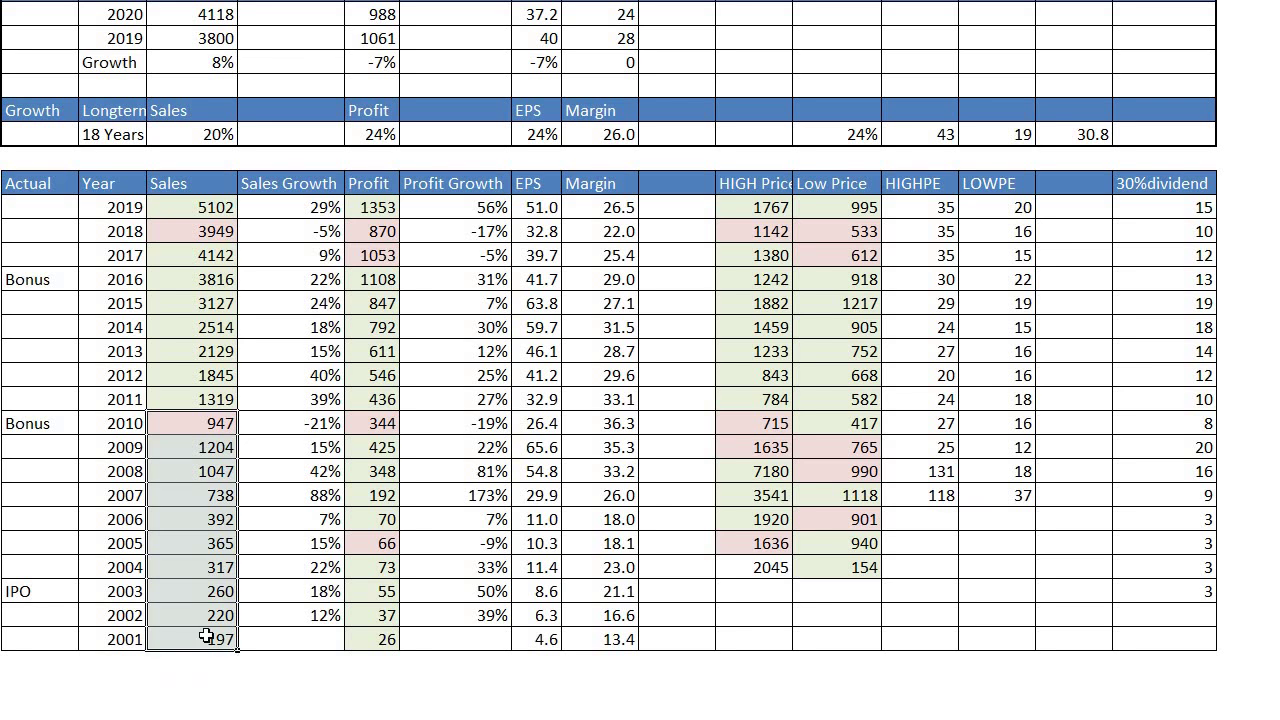
{"action": "mouse_move", "coordinate": [210, 428]}
{"action": "left_mouse_down"}
{"action": "mouse_move", "coordinate": [213, 627]}
{"action": "mouse_move", "coordinate": [209, 430]}
{"action": "left_mouse_up"}
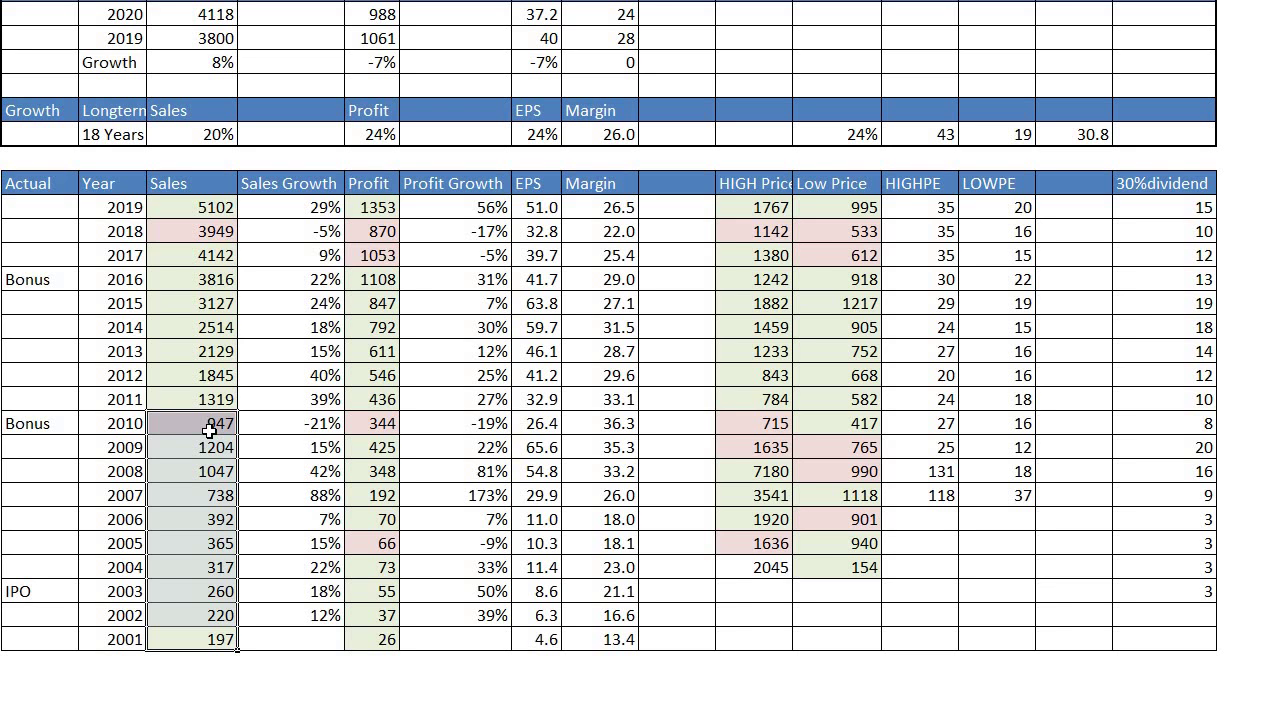
{"action": "left_click_drag", "start_coordinate": [209, 430], "coordinate": [210, 638]}
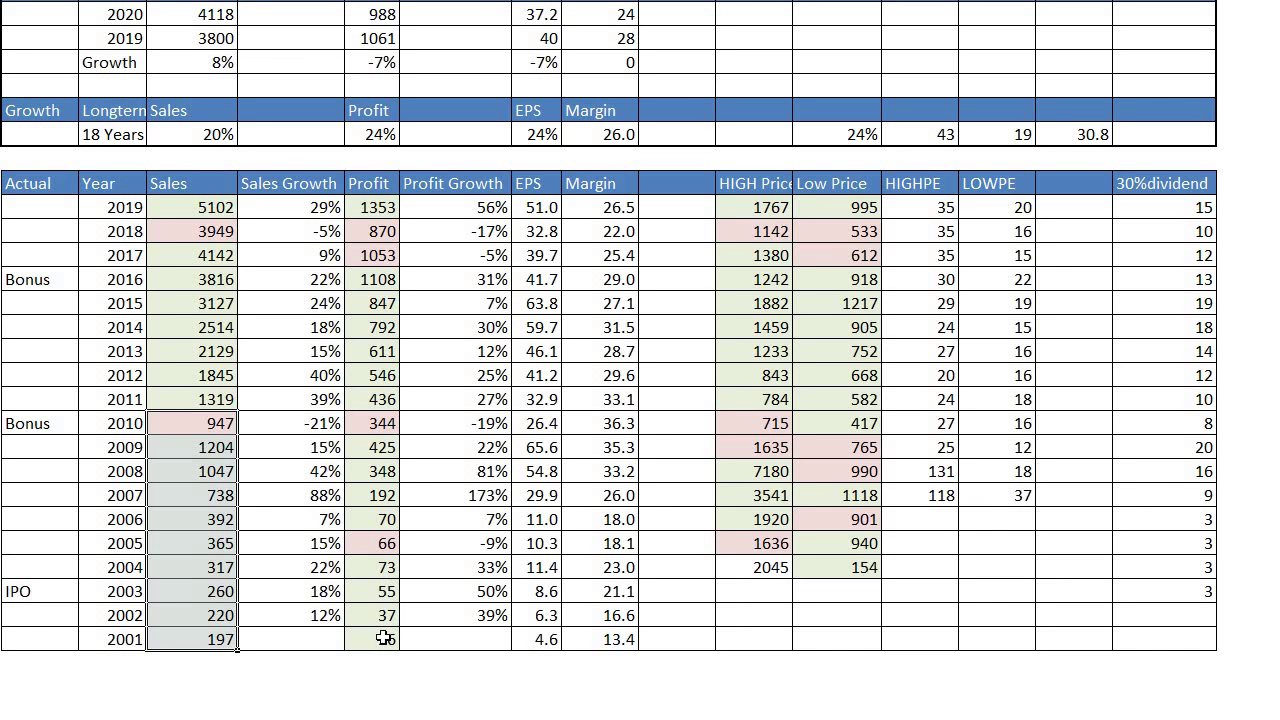
Highlight the Profit figures for the decade from 2001 to 2010.
{"action": "left_click_drag", "start_coordinate": [384, 638], "coordinate": [375, 423]}
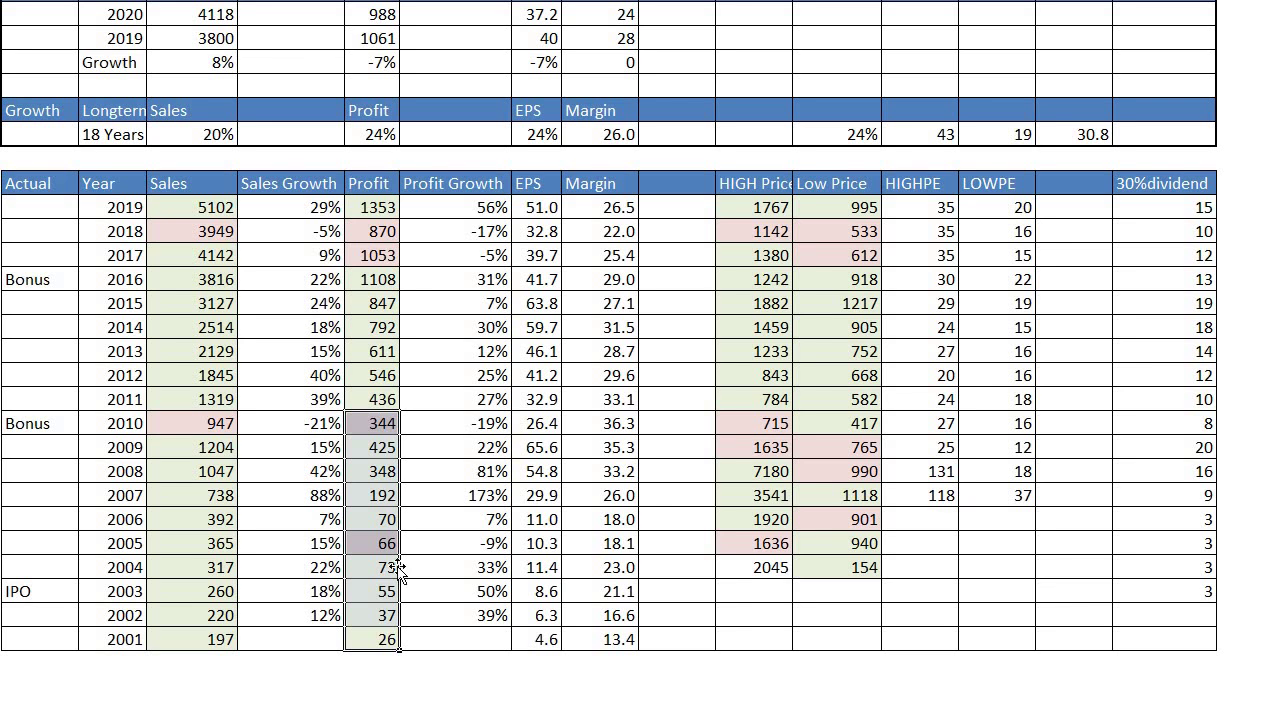
{"action": "left_click_drag", "start_coordinate": [388, 639], "coordinate": [388, 425]}
{"action": "left_click_drag", "start_coordinate": [380, 643], "coordinate": [390, 426]}
Compare the 2001 and 2010 Sales with the Profit range for the same years.
{"action": "left_click", "coordinate": [212, 641]}
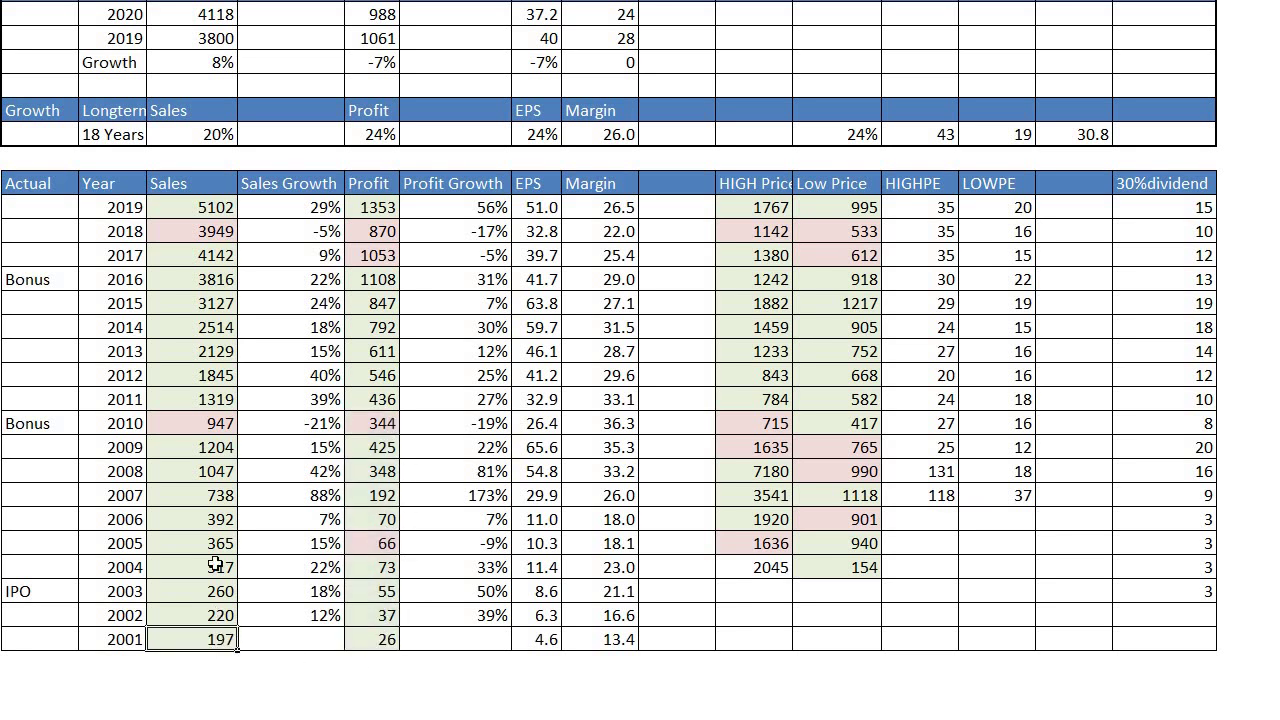
{"action": "left_click_drag", "start_coordinate": [215, 565], "coordinate": [208, 428]}
{"action": "left_click", "coordinate": [368, 660]}
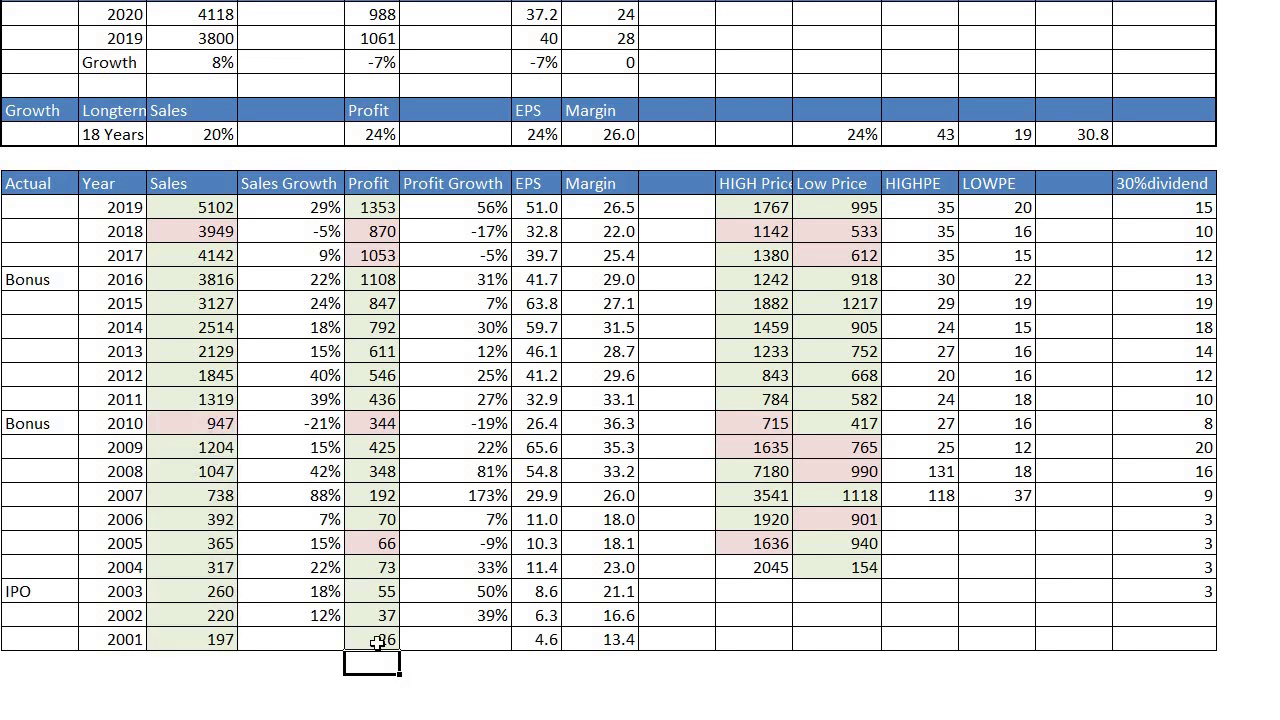
{"action": "left_click_drag", "start_coordinate": [377, 643], "coordinate": [373, 428]}
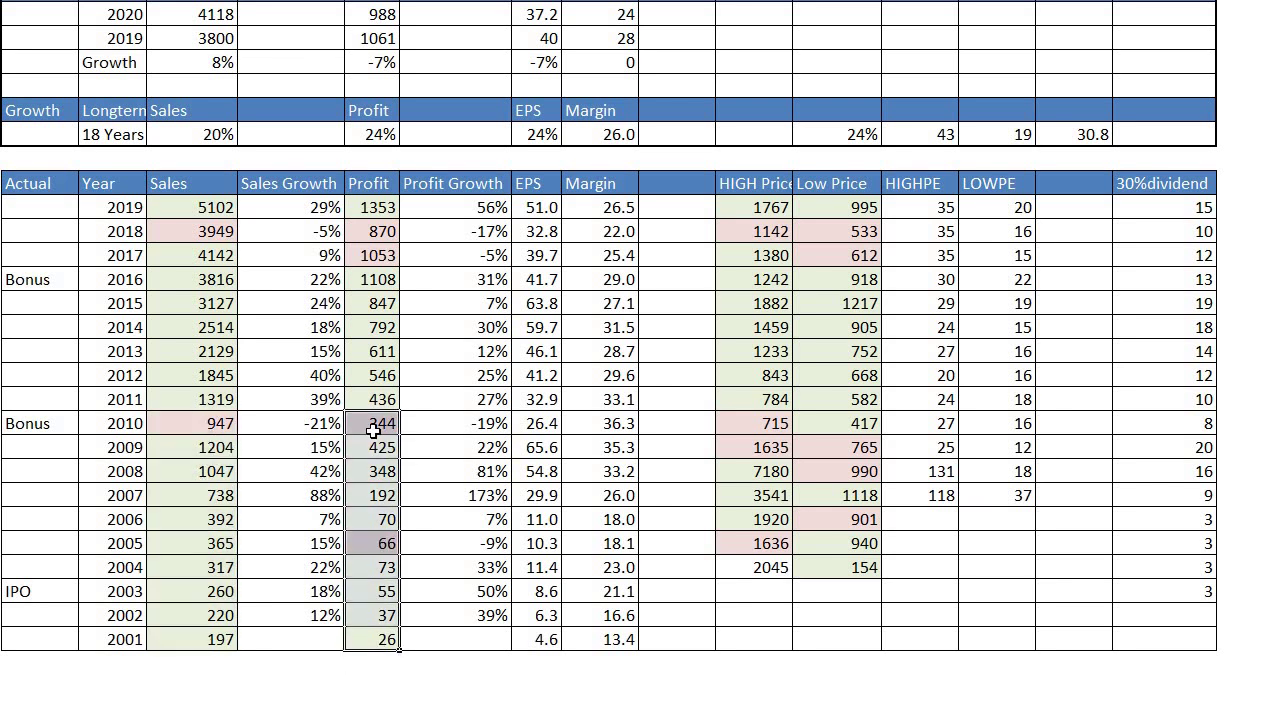
Highlight the 2001 to 2010 Sales figures and the 2002 to 2010 Sales Growth percentages.
{"action": "left_click_drag", "start_coordinate": [389, 634], "coordinate": [222, 640]}
{"action": "mouse_move", "coordinate": [220, 424]}
{"action": "left_mouse_down"}
{"action": "mouse_move", "coordinate": [220, 637]}
{"action": "mouse_move", "coordinate": [212, 427]}
{"action": "left_mouse_up"}
{"action": "left_click", "coordinate": [211, 423]}
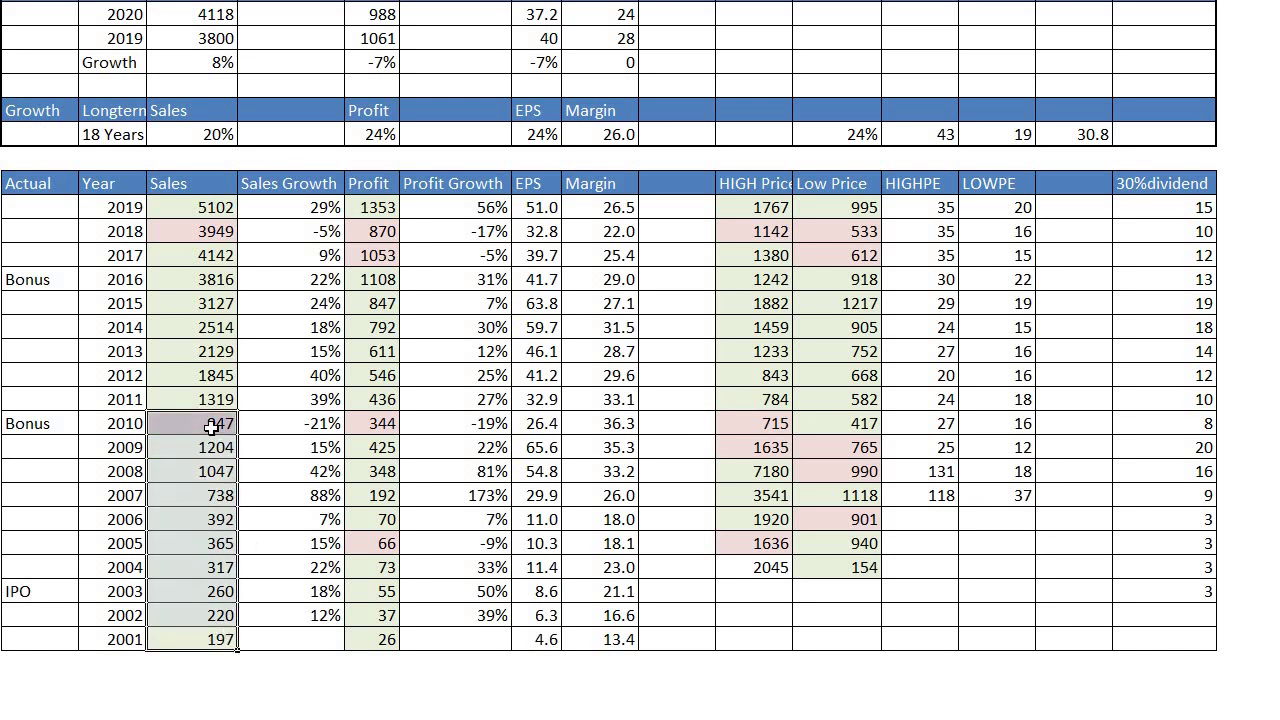
{"action": "left_click", "coordinate": [211, 424]}
{"action": "left_click_drag", "start_coordinate": [210, 630], "coordinate": [211, 416]}
{"action": "left_click", "coordinate": [298, 430]}
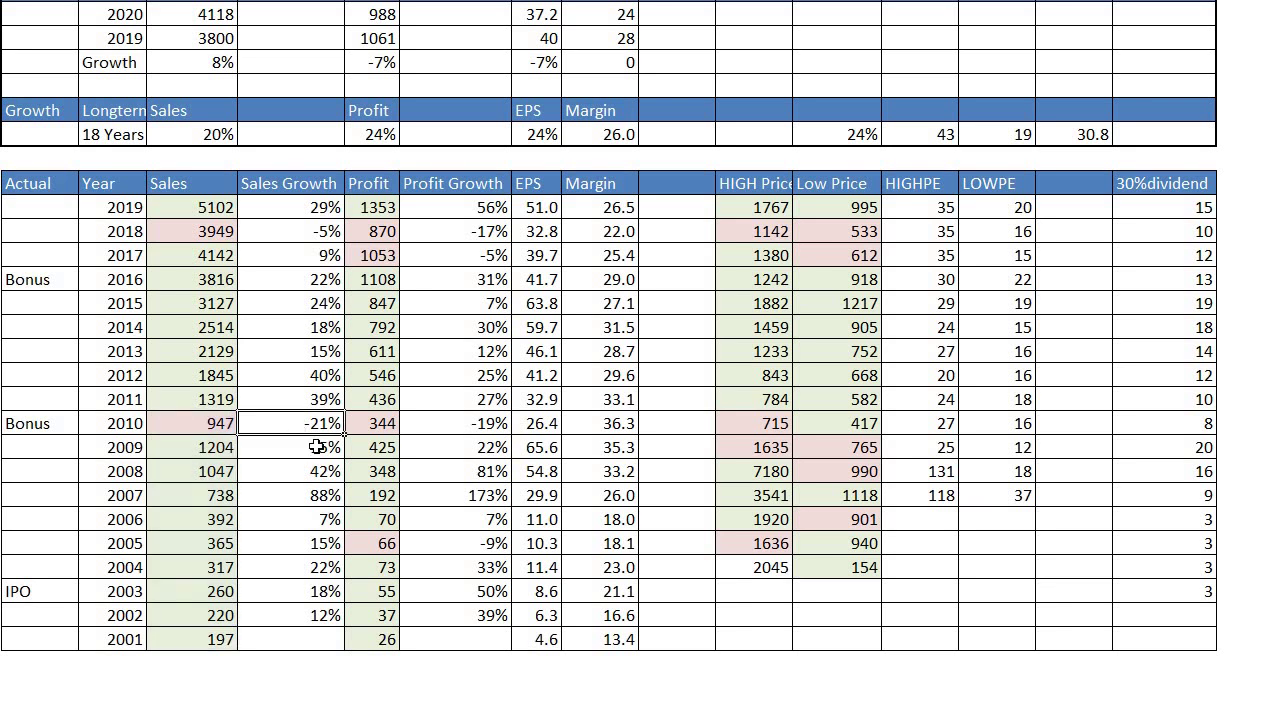
{"action": "left_click_drag", "start_coordinate": [310, 422], "coordinate": [314, 618]}
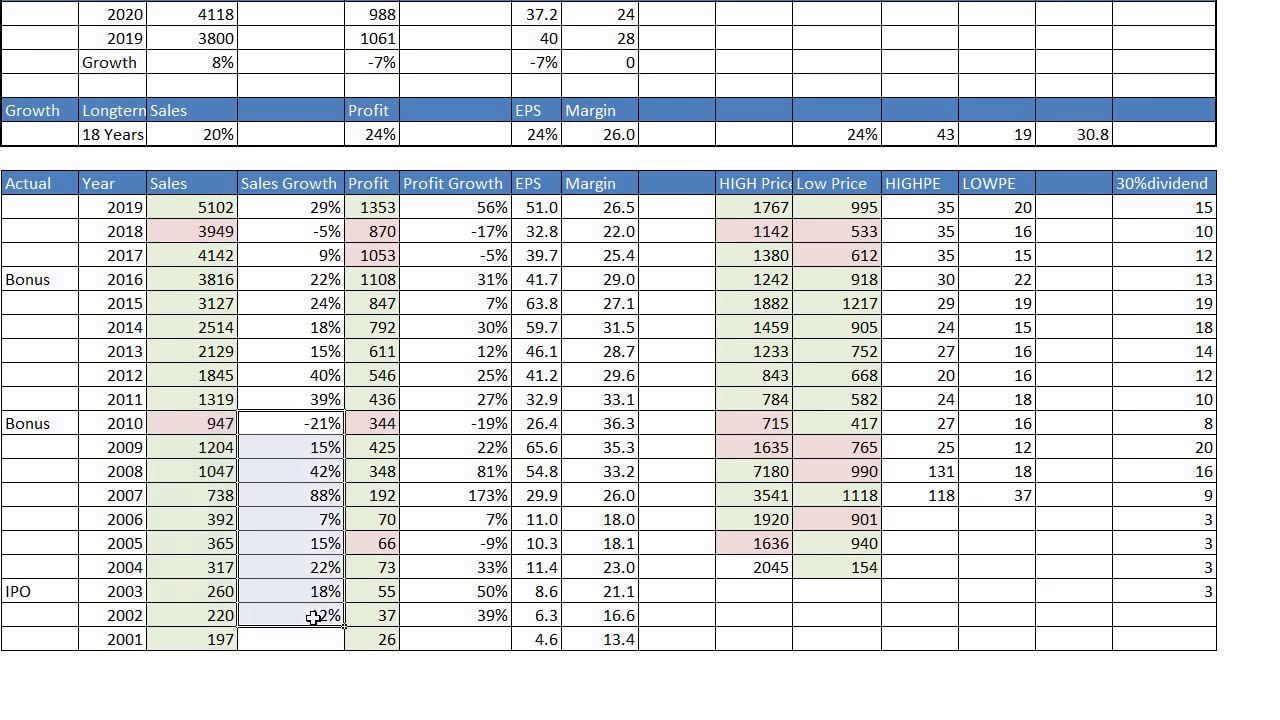
Highlight the complete table rows for the decade from 2001 to 2010.
{"action": "left_click", "coordinate": [316, 423]}
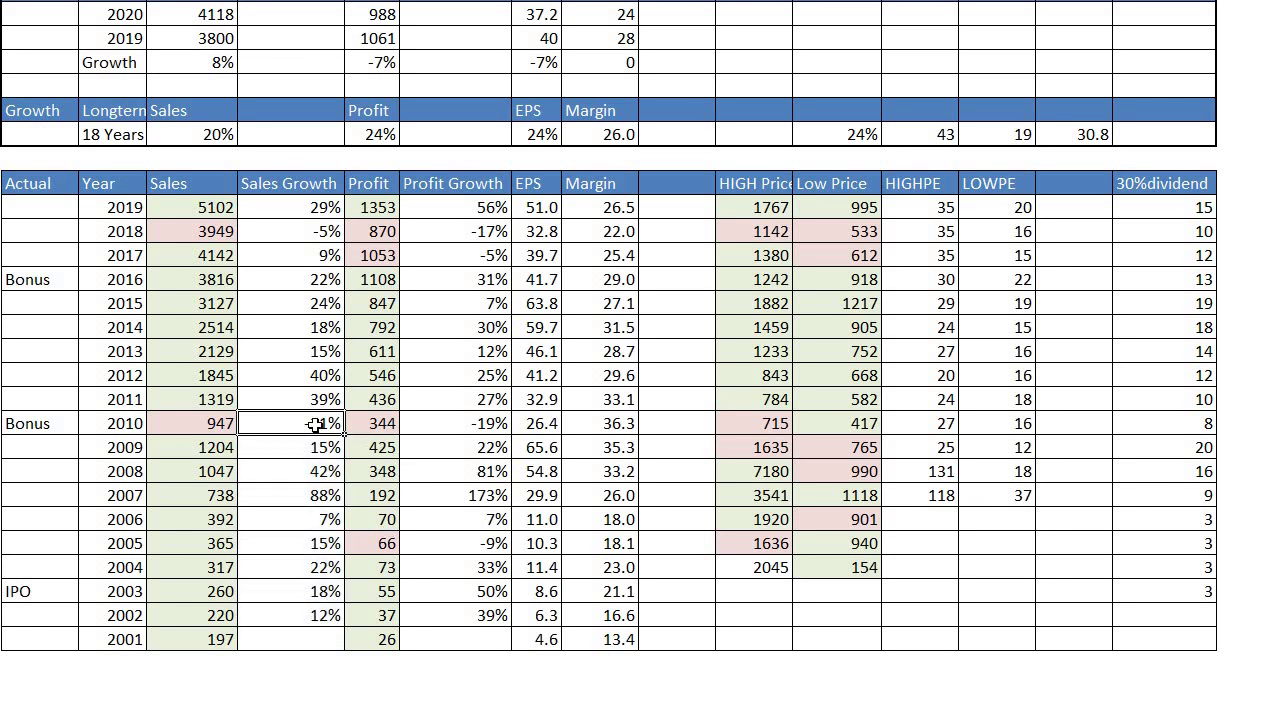
{"action": "left_click_drag", "start_coordinate": [57, 427], "coordinate": [1175, 636]}
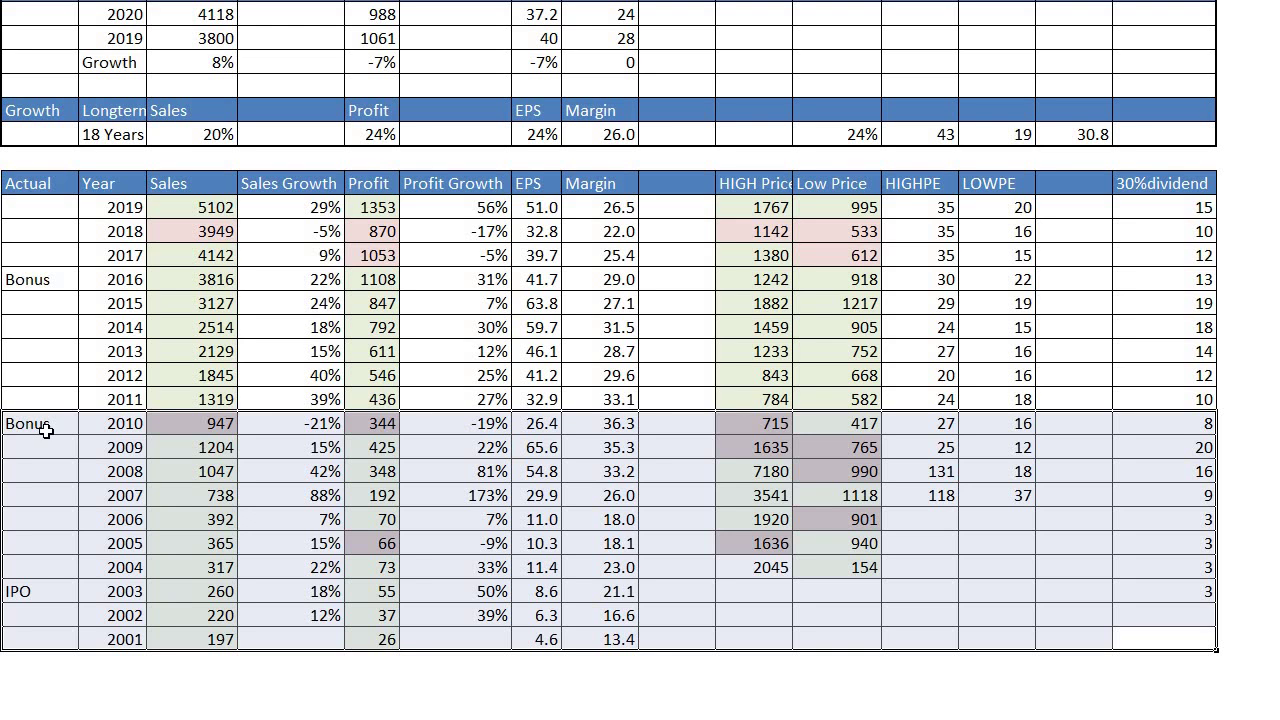
{"action": "left_click_drag", "start_coordinate": [45, 429], "coordinate": [305, 647]}
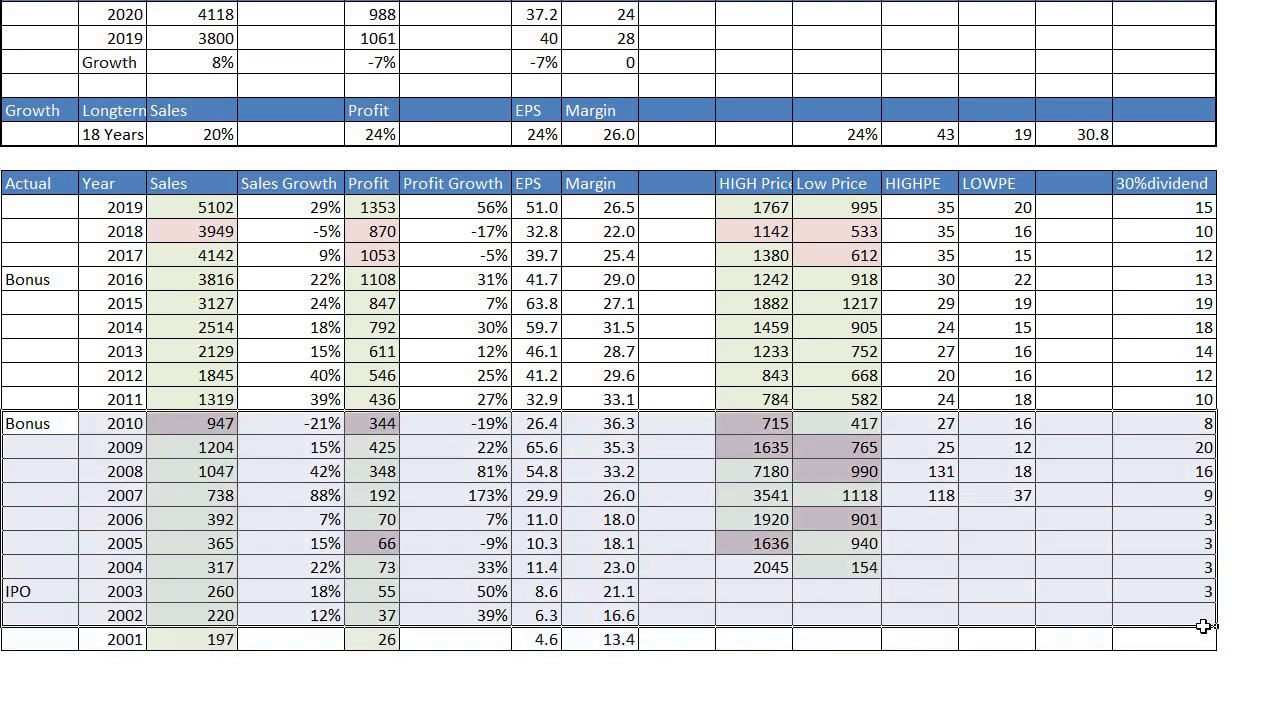
{"action": "left_click", "coordinate": [254, 615]}
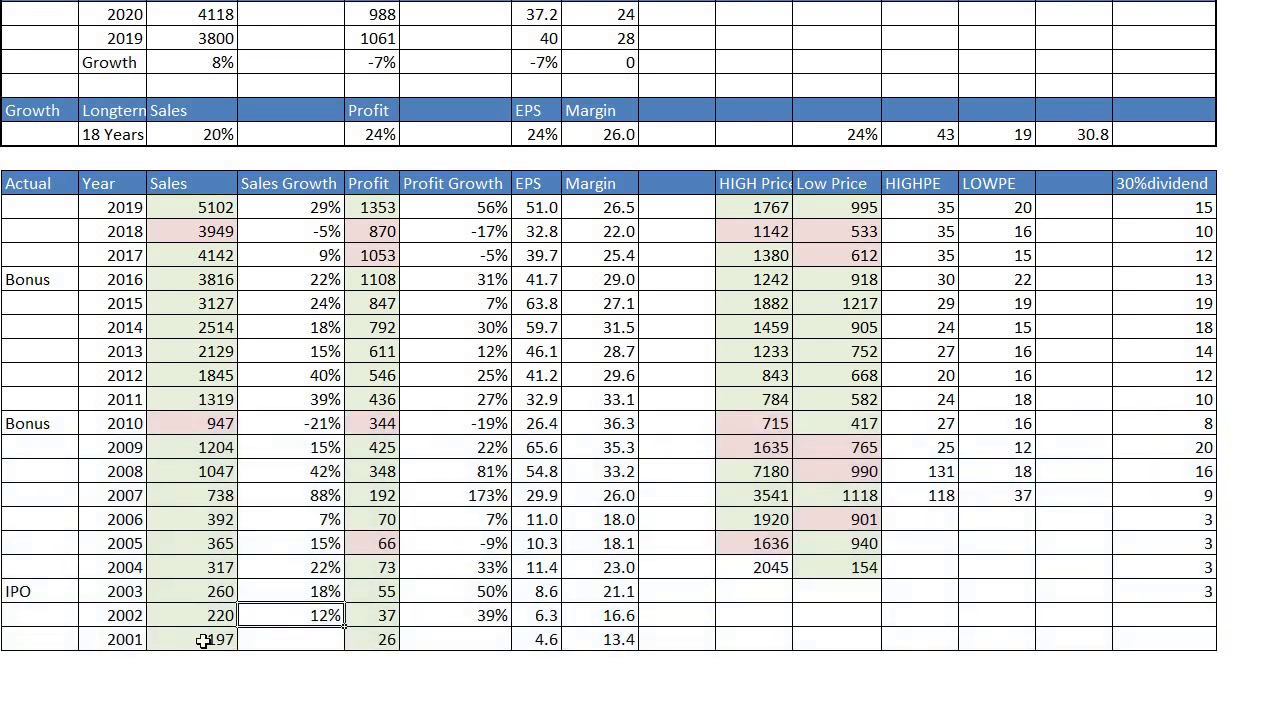
Compare the Sales figures from 2001 to 2010 with the 2011 Sales Growth percentage.
{"action": "left_click_drag", "start_coordinate": [190, 639], "coordinate": [201, 419]}
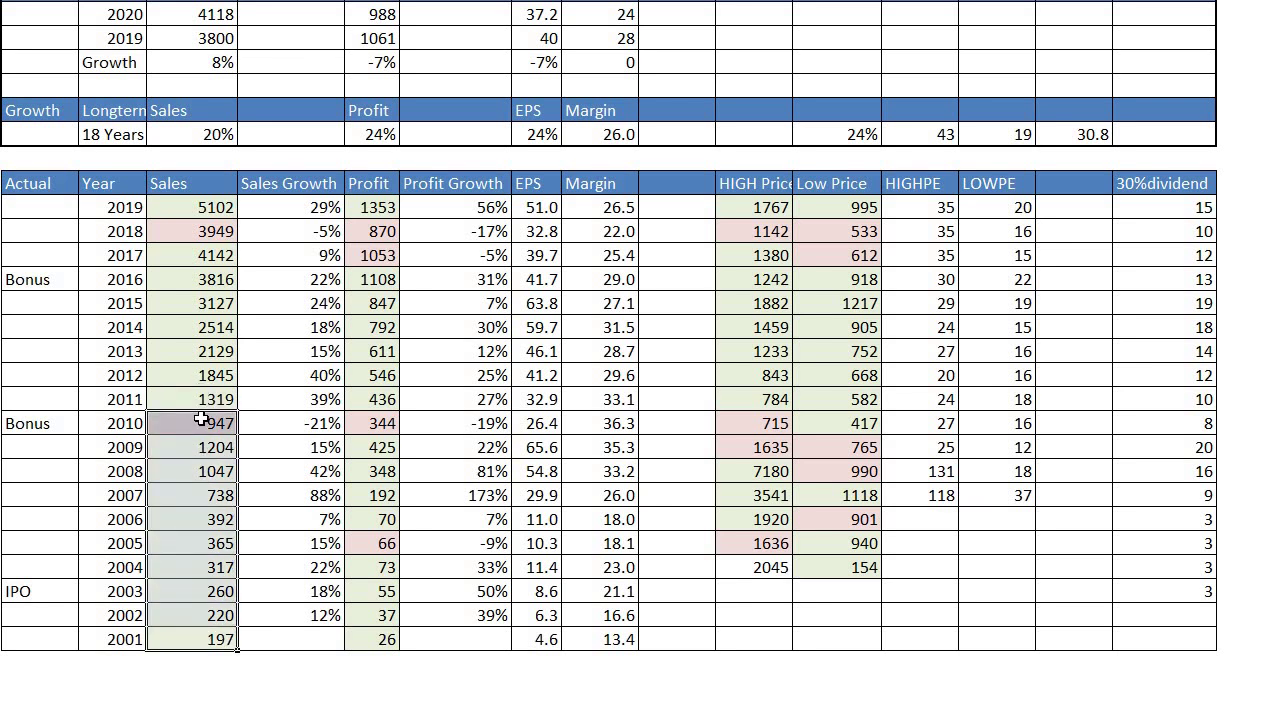
{"action": "left_click", "coordinate": [201, 419]}
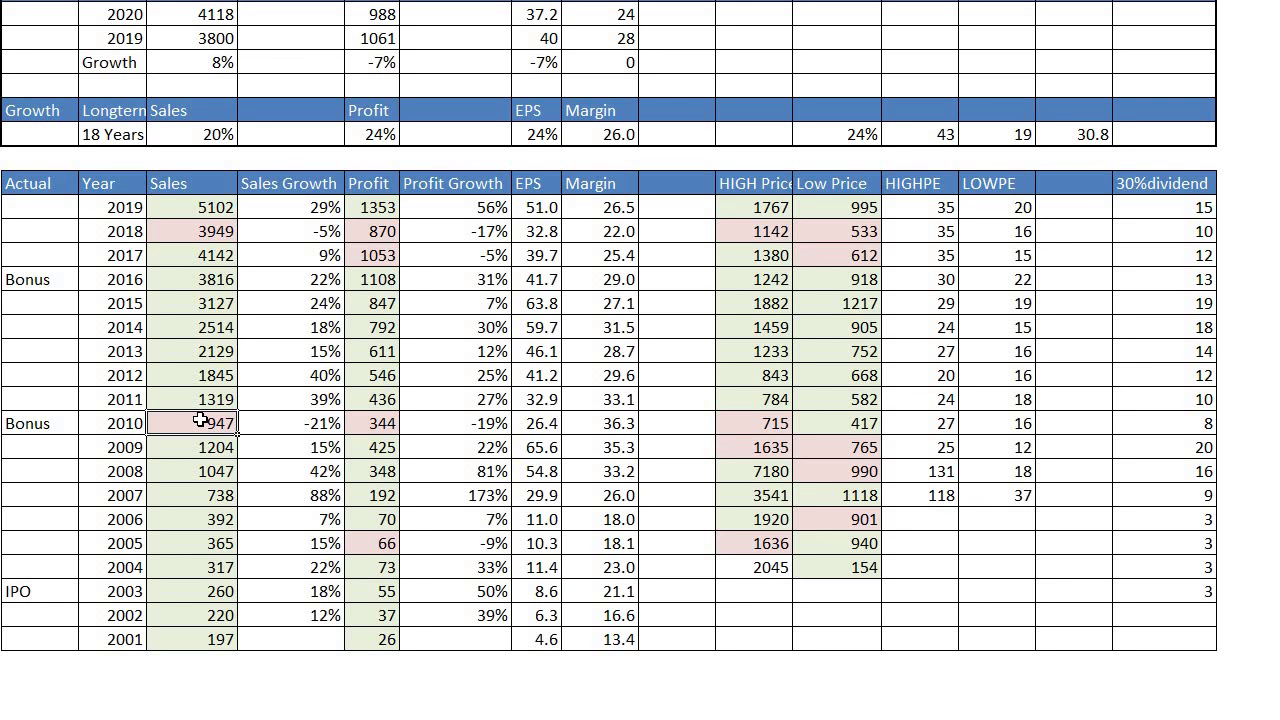
{"action": "left_click", "coordinate": [291, 396]}
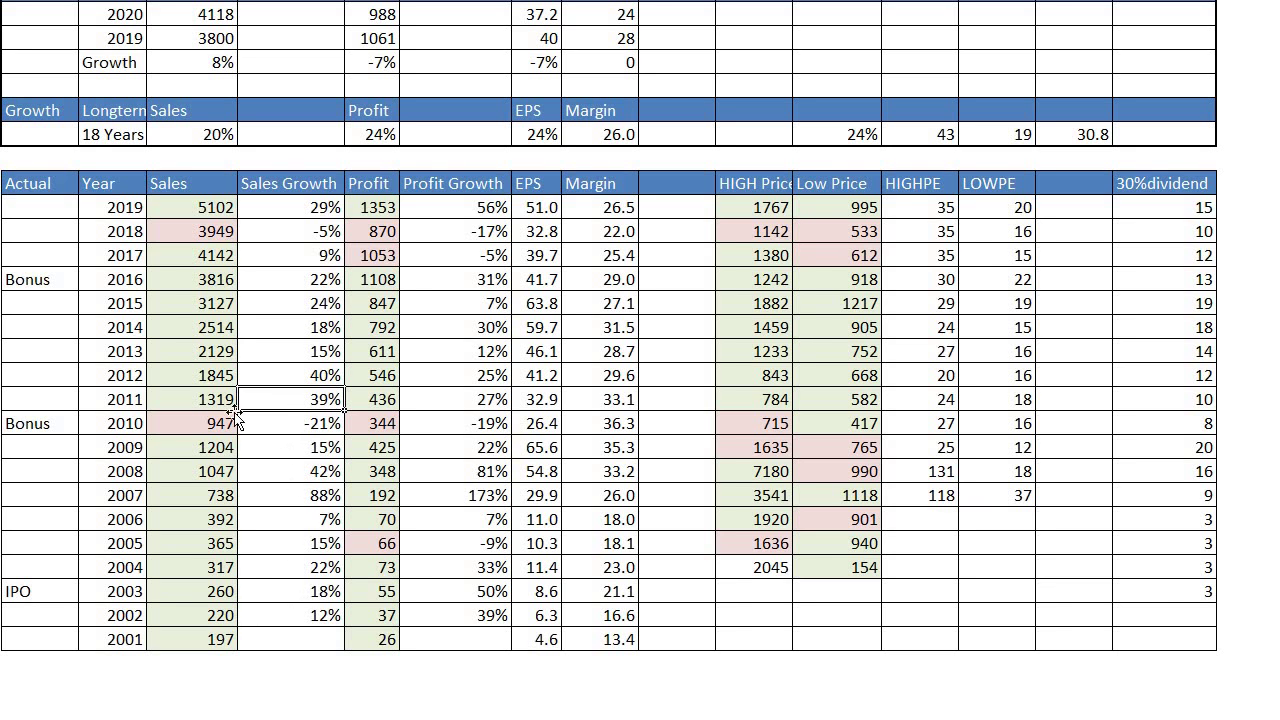
{"action": "left_click", "coordinate": [204, 421]}
{"action": "left_click_drag", "start_coordinate": [204, 456], "coordinate": [216, 638]}
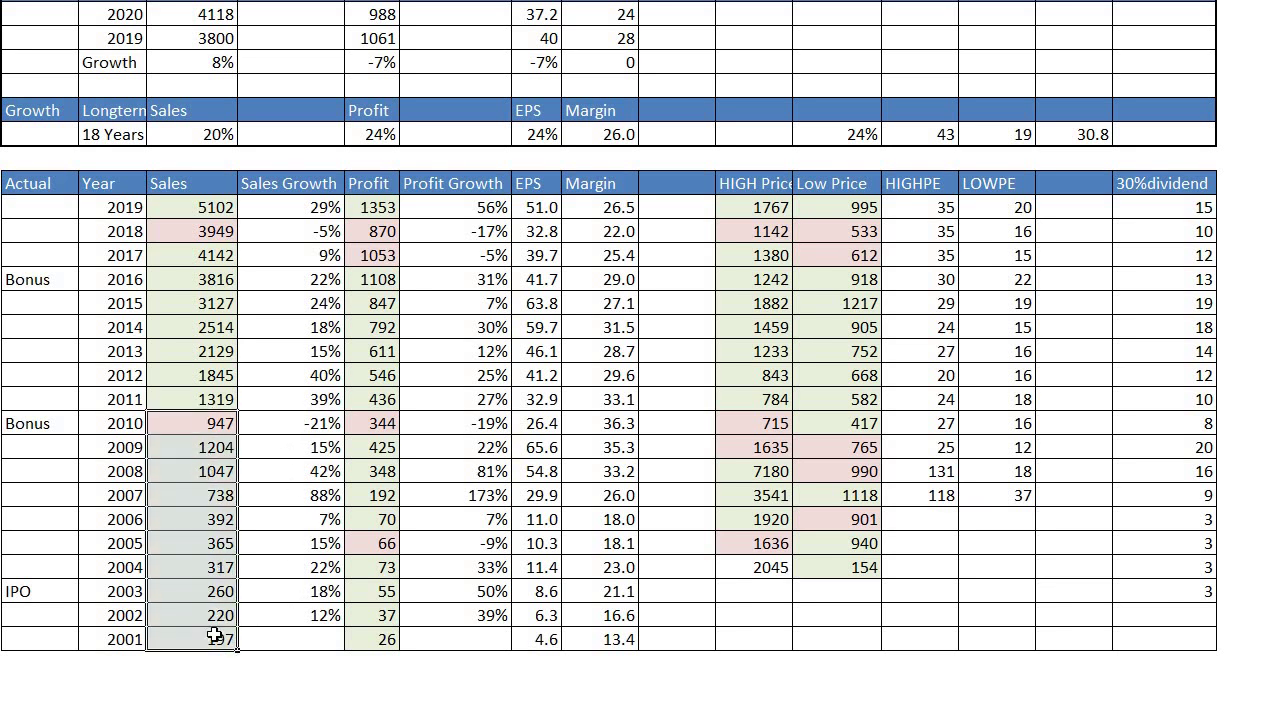
Compare the Profit figures with the Sales figures for the years 2005 to 2010.
{"action": "mouse_move", "coordinate": [383, 421]}
{"action": "left_mouse_down"}
{"action": "mouse_move", "coordinate": [378, 542]}
{"action": "mouse_move", "coordinate": [390, 423]}
{"action": "left_mouse_up"}
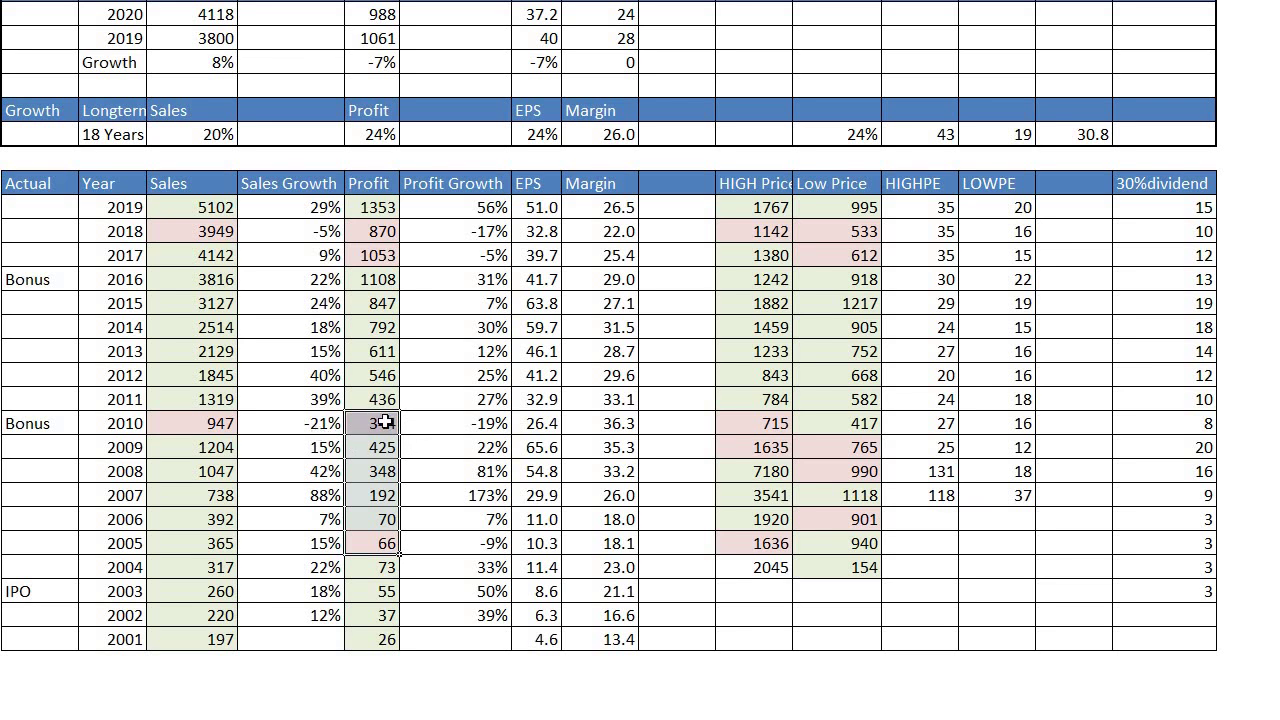
{"action": "left_click_drag", "start_coordinate": [385, 423], "coordinate": [378, 542]}
{"action": "left_click_drag", "start_coordinate": [218, 430], "coordinate": [215, 545]}
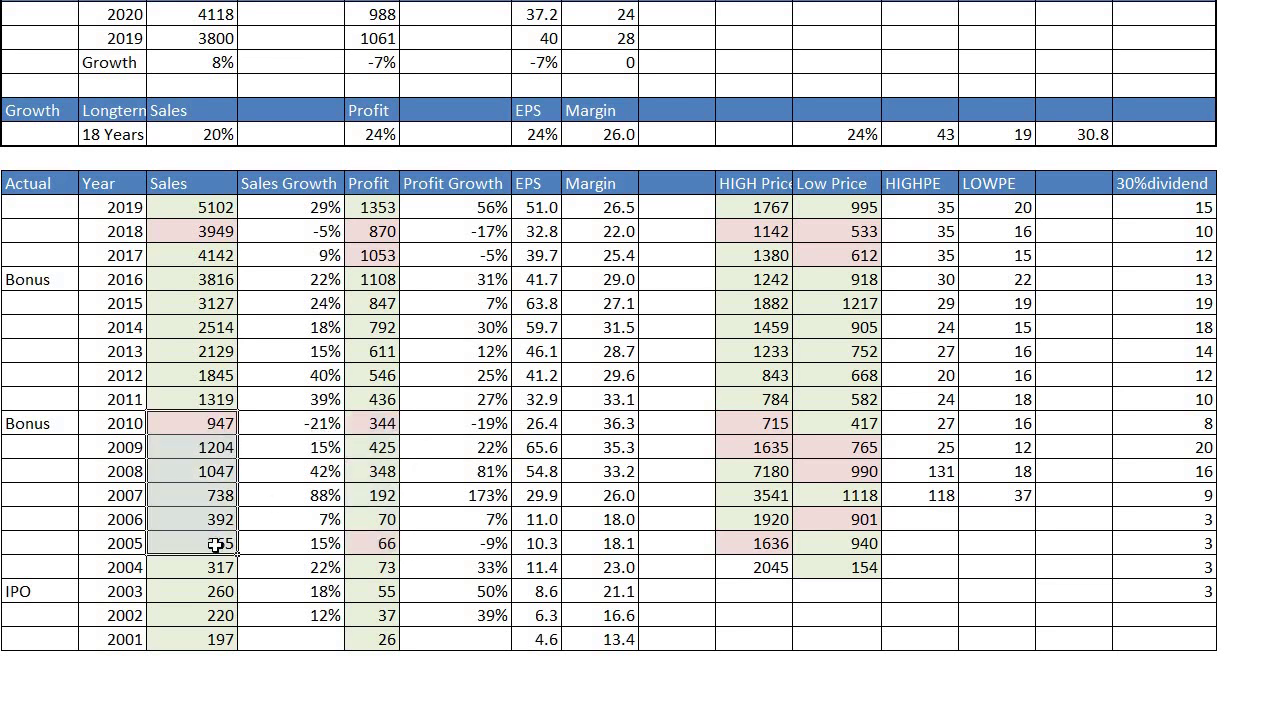
{"action": "left_click_drag", "start_coordinate": [371, 543], "coordinate": [380, 423]}
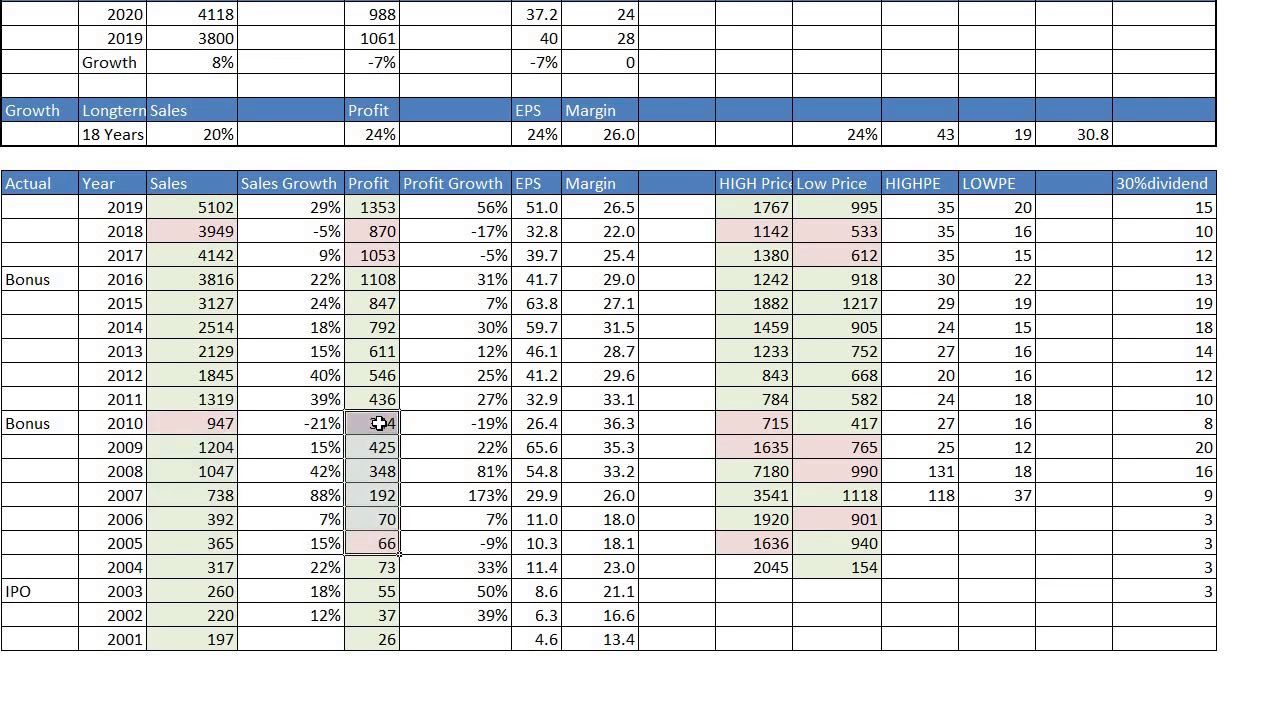
{"action": "left_click", "coordinate": [448, 445]}
Highlight the 2004 to 2010 rows from the Actual column across to the Low Price column.
{"action": "left_click_drag", "start_coordinate": [62, 430], "coordinate": [140, 568]}
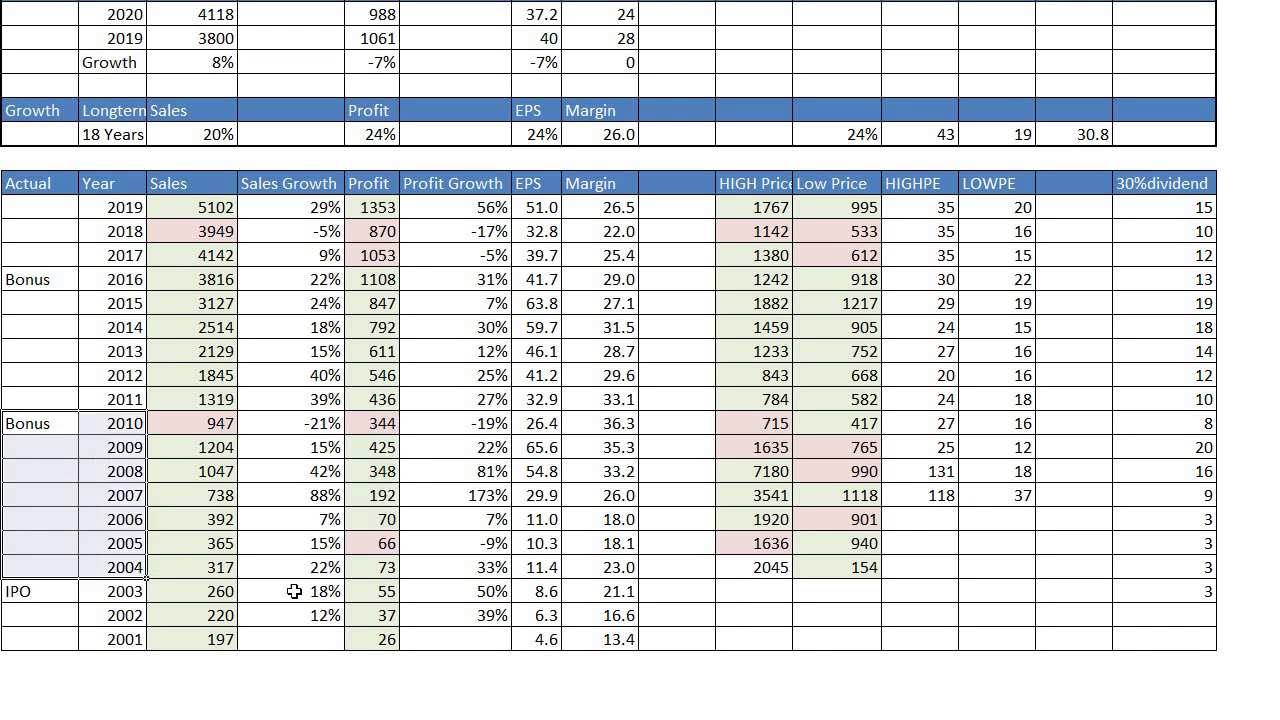
{"action": "left_click_drag", "start_coordinate": [294, 591], "coordinate": [832, 566]}
{"action": "left_click", "coordinate": [837, 624]}
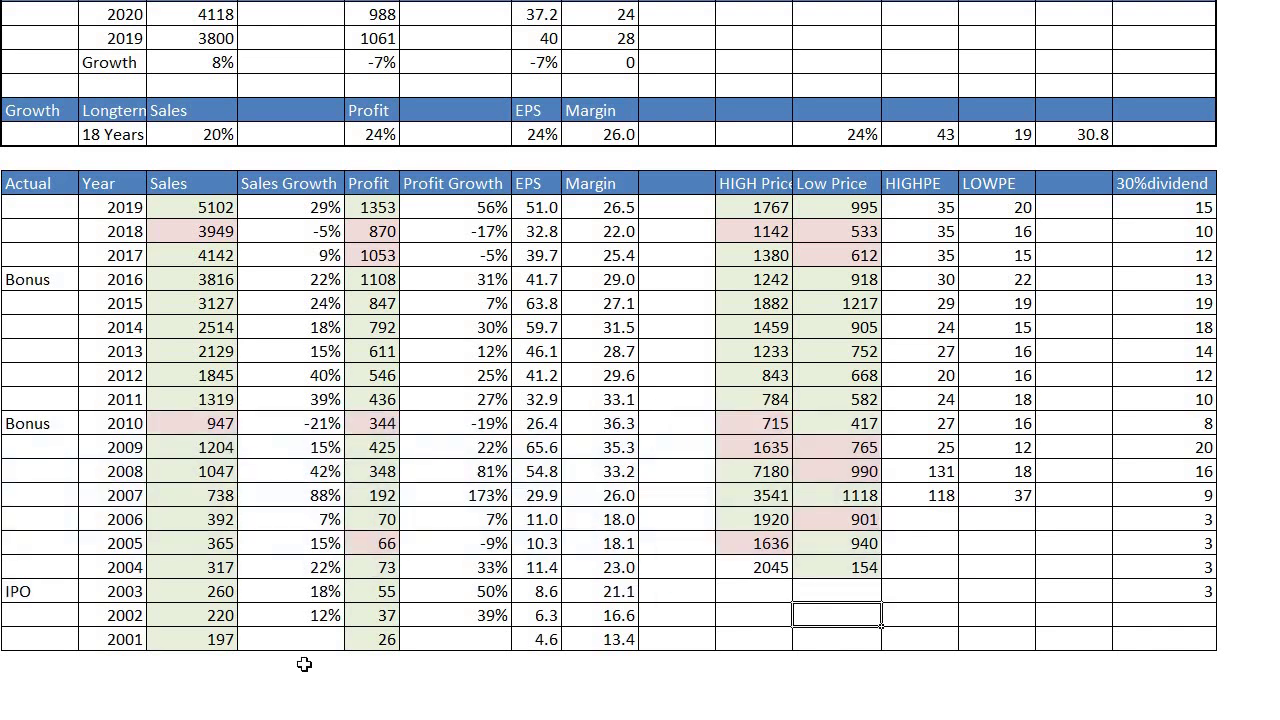
{"action": "left_click", "coordinate": [108, 610]}
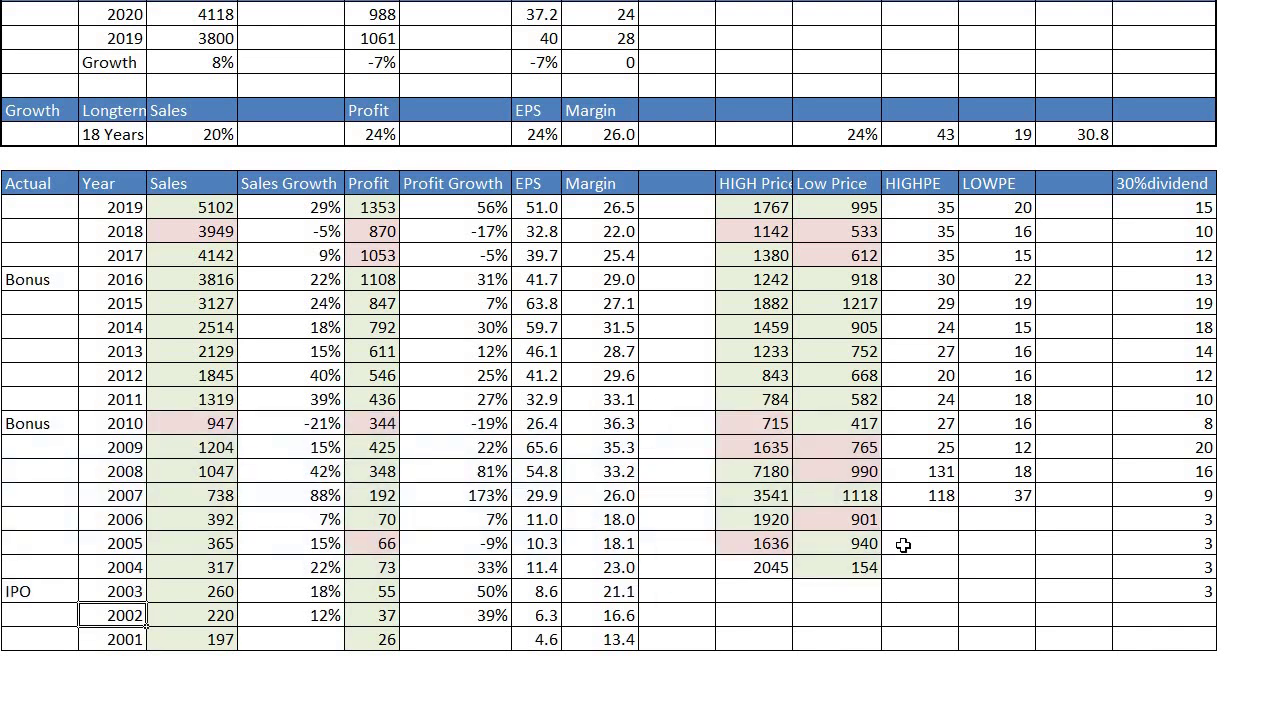
Review the 2003 IPO row and the 2004 row, focusing on the 2004 High and Low Price.
{"action": "left_click", "coordinate": [112, 597]}
{"action": "left_click_drag", "start_coordinate": [48, 598], "coordinate": [894, 571]}
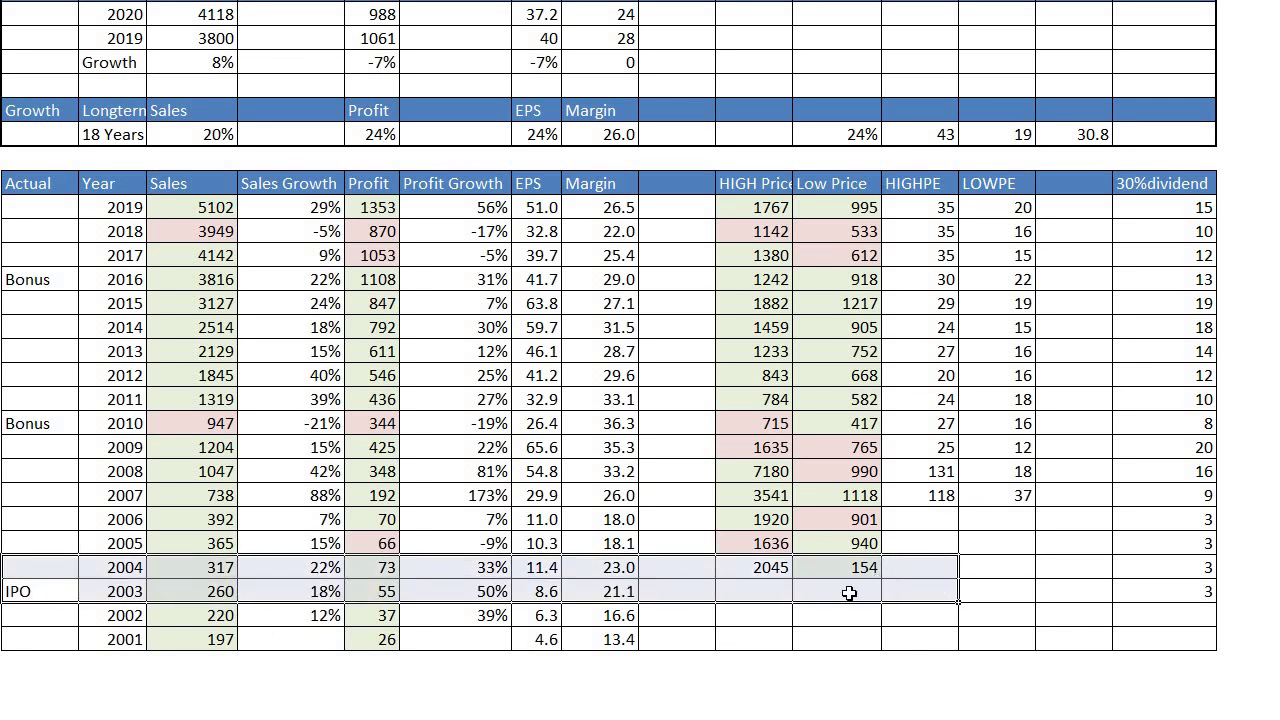
{"action": "left_click", "coordinate": [848, 593]}
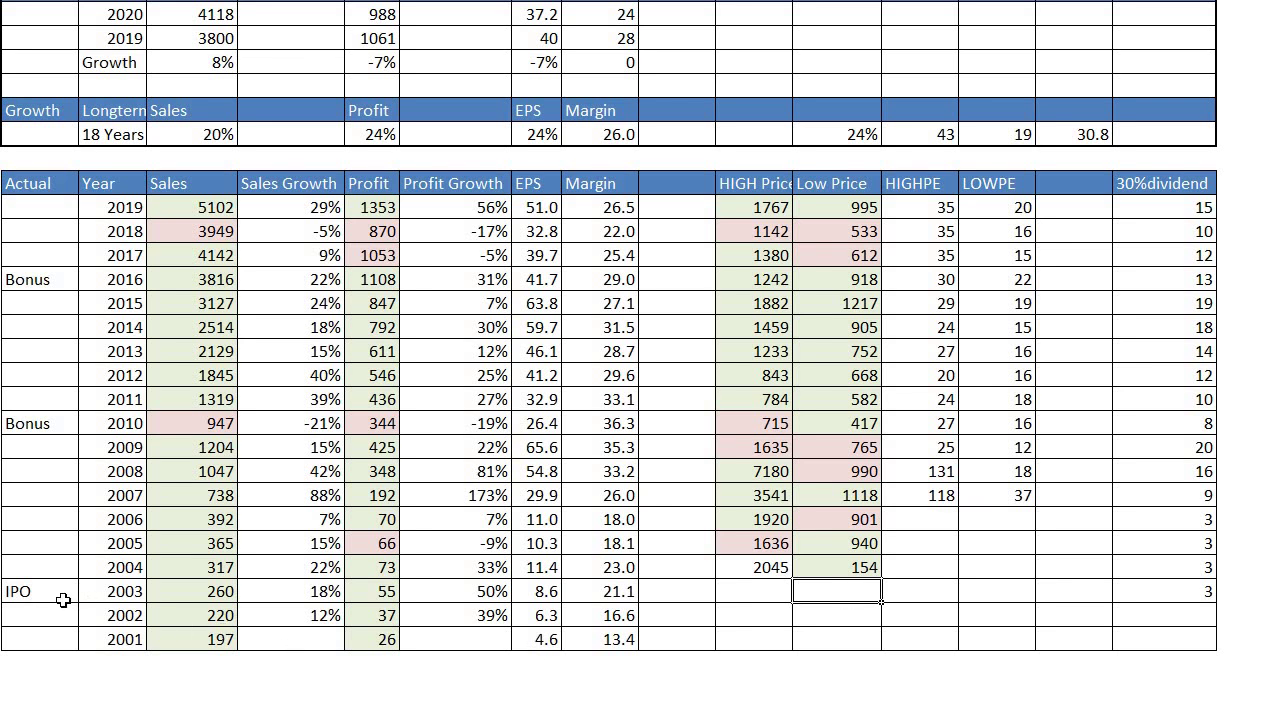
{"action": "mouse_move", "coordinate": [66, 600]}
{"action": "left_mouse_down"}
{"action": "mouse_move", "coordinate": [553, 617]}
{"action": "mouse_move", "coordinate": [868, 610]}
{"action": "mouse_move", "coordinate": [868, 594]}
{"action": "mouse_move", "coordinate": [755, 580]}
{"action": "left_mouse_up"}
{"action": "left_click", "coordinate": [762, 568]}
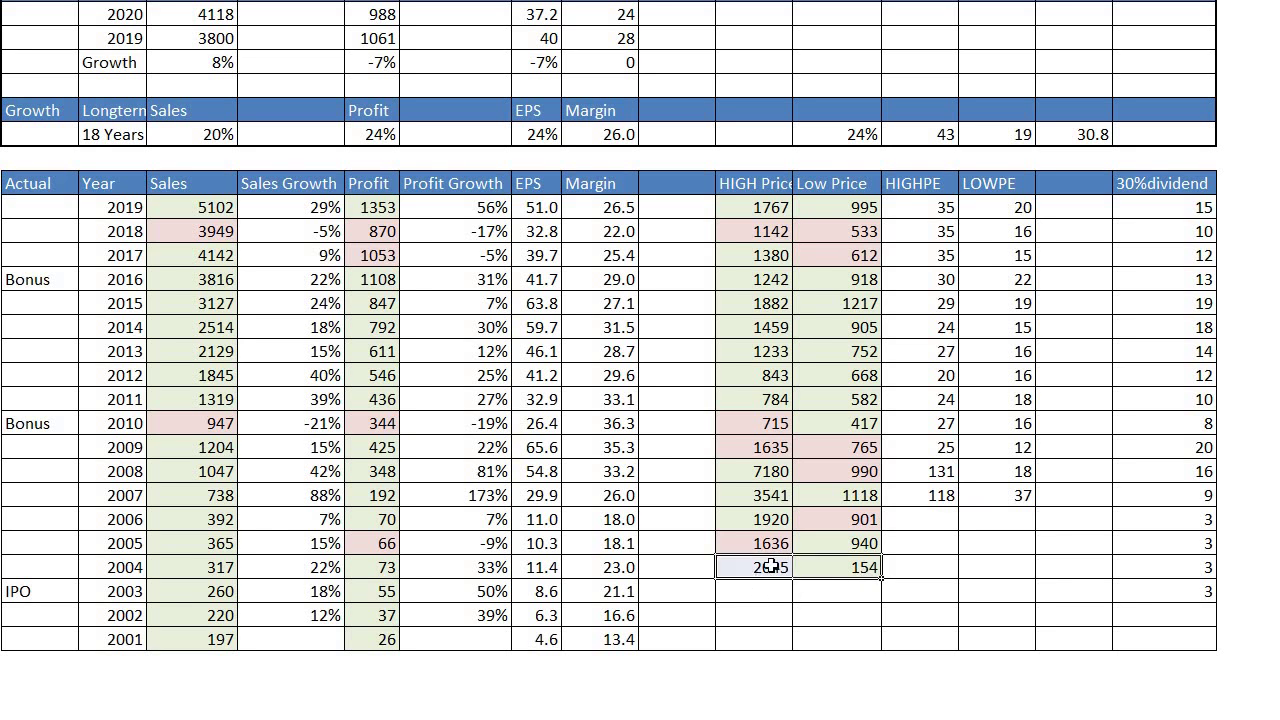
{"action": "left_click", "coordinate": [772, 566]}
Copy the 2007 HIGHPE and LOWPE cells into the empty cells for 2004 to 2006.
{"action": "left_click_drag", "start_coordinate": [920, 500], "coordinate": [973, 498]}
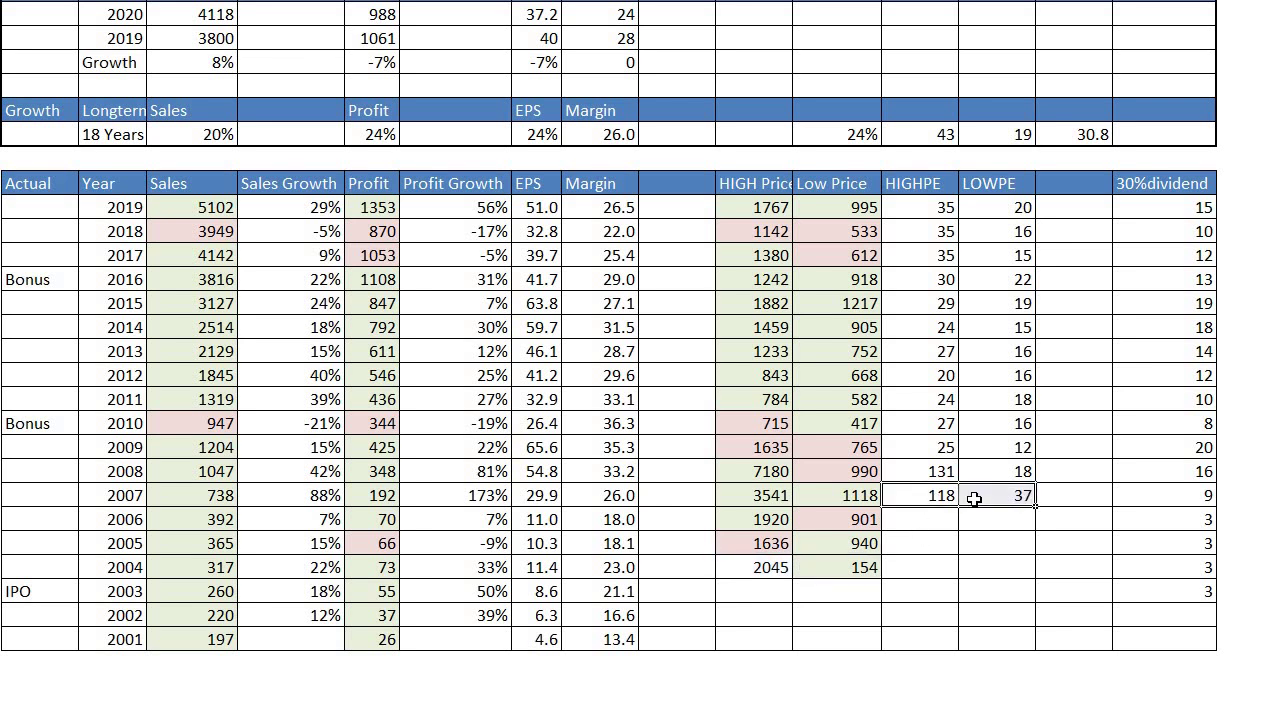
{"action": "key", "text": "ctrl+c"}
{"action": "key", "text": "Down"}
{"action": "key", "text": "shift+Down"}
{"action": "key", "text": "shift+Down"}
{"action": "key", "text": "shift+Right"}
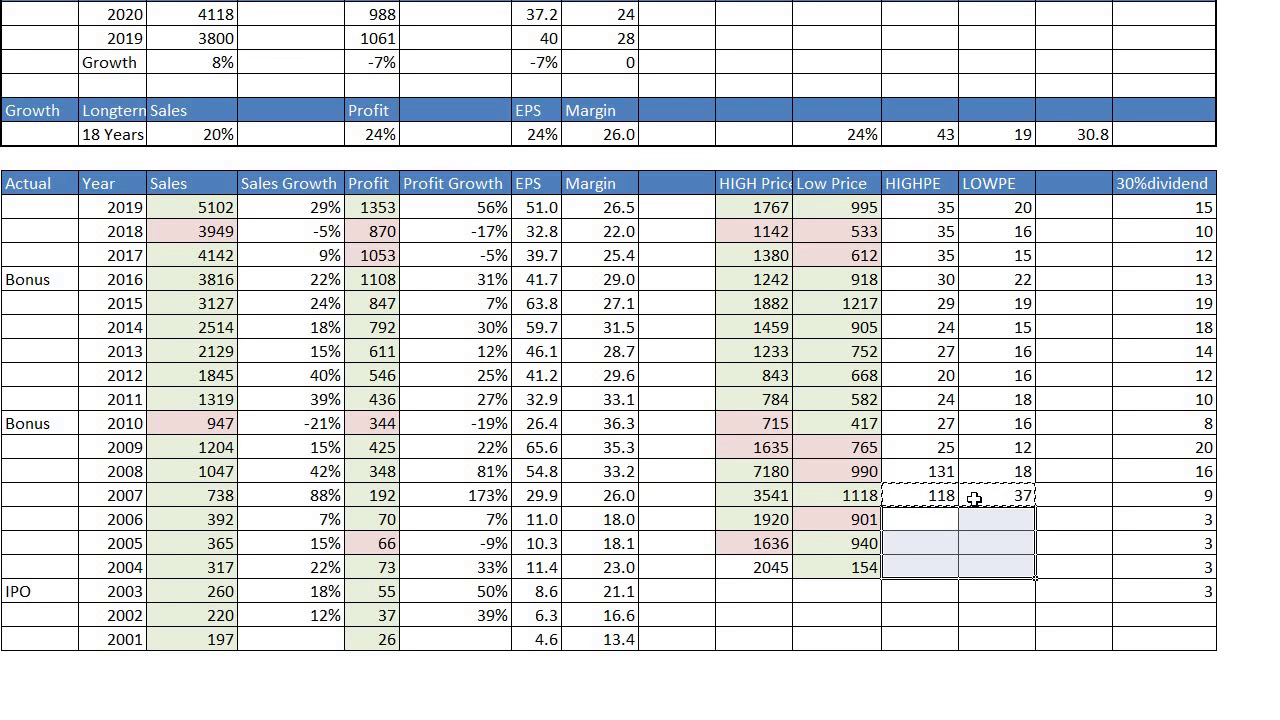
{"action": "key", "text": "ctrl+v"}
{"action": "key", "text": "Escape"}
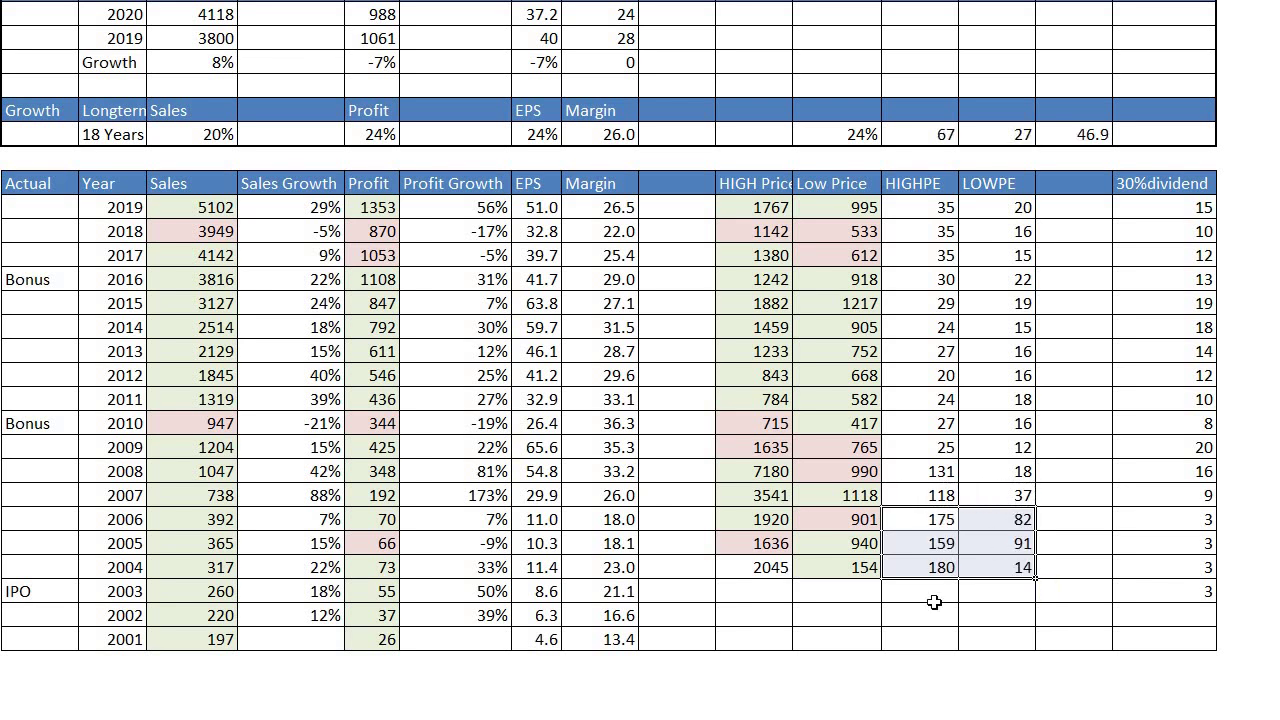
Clear the HIGHPE and LOWPE cells for the years 2004 to 2006.
{"action": "left_click", "coordinate": [937, 518]}
{"action": "left_click_drag", "start_coordinate": [940, 543], "coordinate": [998, 568]}
{"action": "key", "text": "Delete"}
{"action": "left_click", "coordinate": [926, 596]}
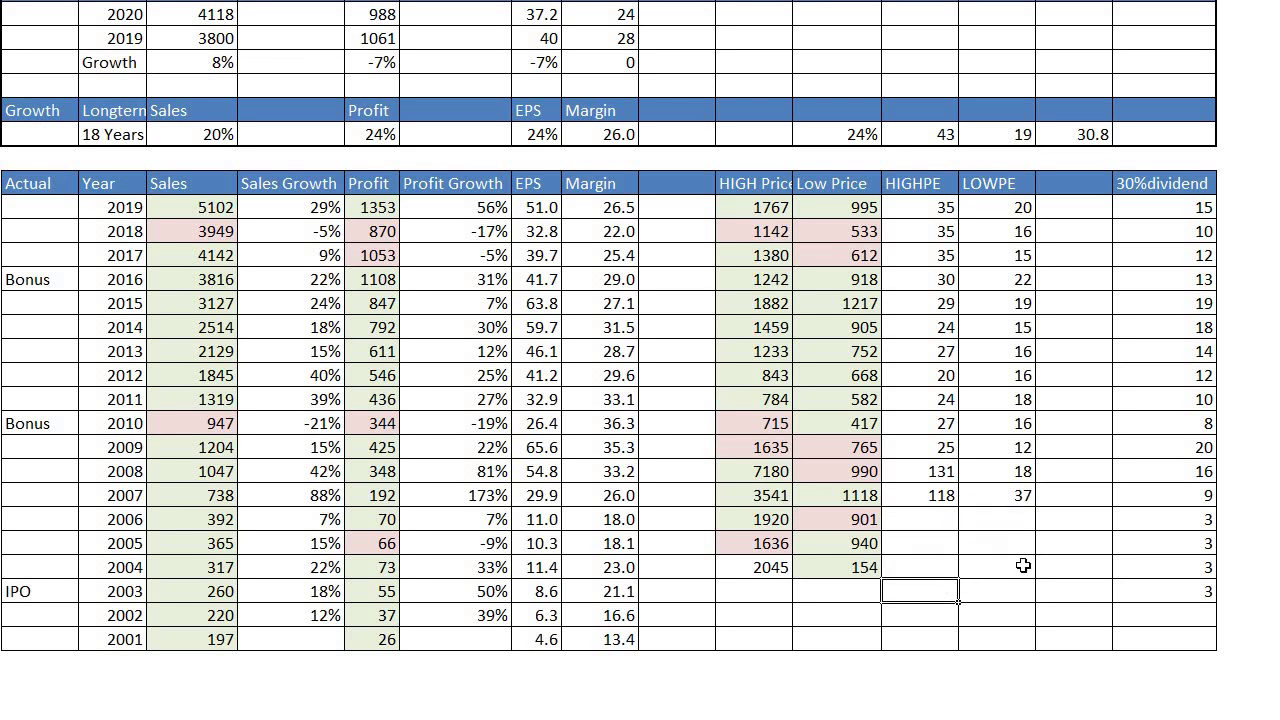
Compare the HIGHPE and LOWPE cells for 2004 to 2006 with the 2004 to 2007 High and Low Prices.
{"action": "left_click_drag", "start_coordinate": [1023, 566], "coordinate": [931, 523]}
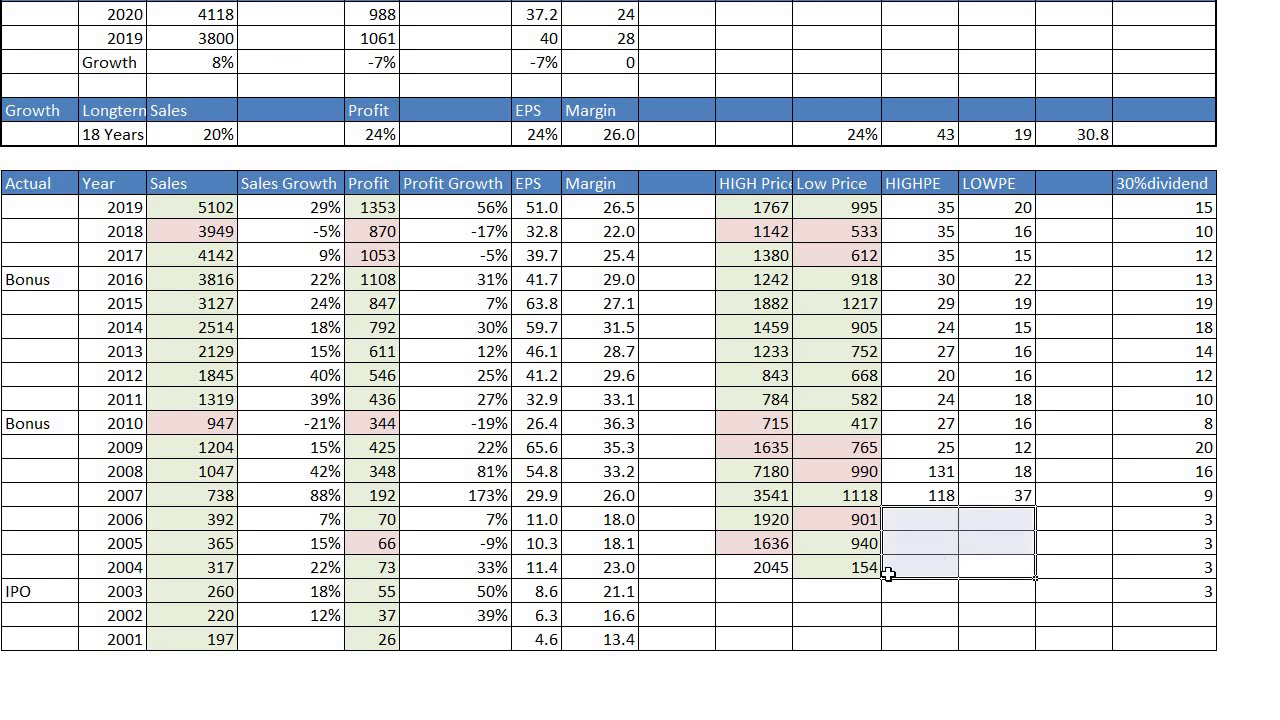
{"action": "left_click_drag", "start_coordinate": [845, 568], "coordinate": [757, 497]}
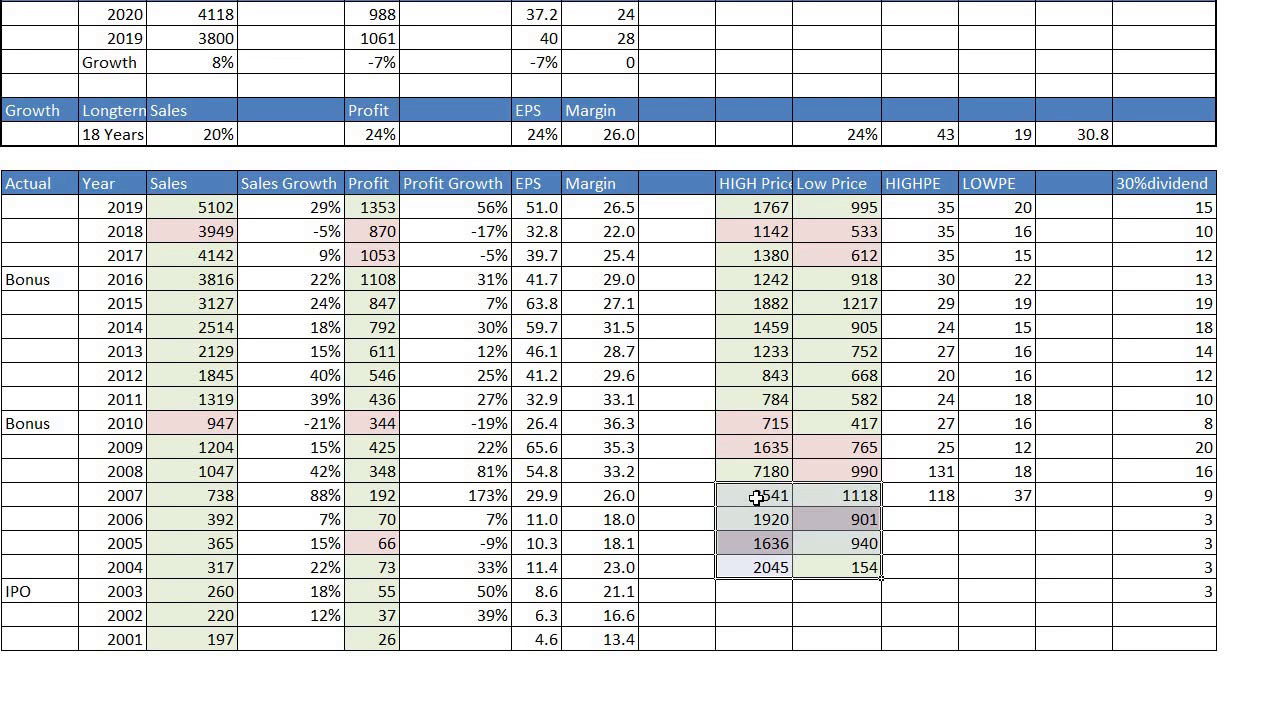
{"action": "left_click", "coordinate": [317, 618]}
Compare the 2001 to 2010 Sales with the 2002 to 2010 Sales Growth and Profit Growth percentages.
{"action": "left_click_drag", "start_coordinate": [229, 614], "coordinate": [213, 638]}
{"action": "left_click_drag", "start_coordinate": [286, 609], "coordinate": [291, 422]}
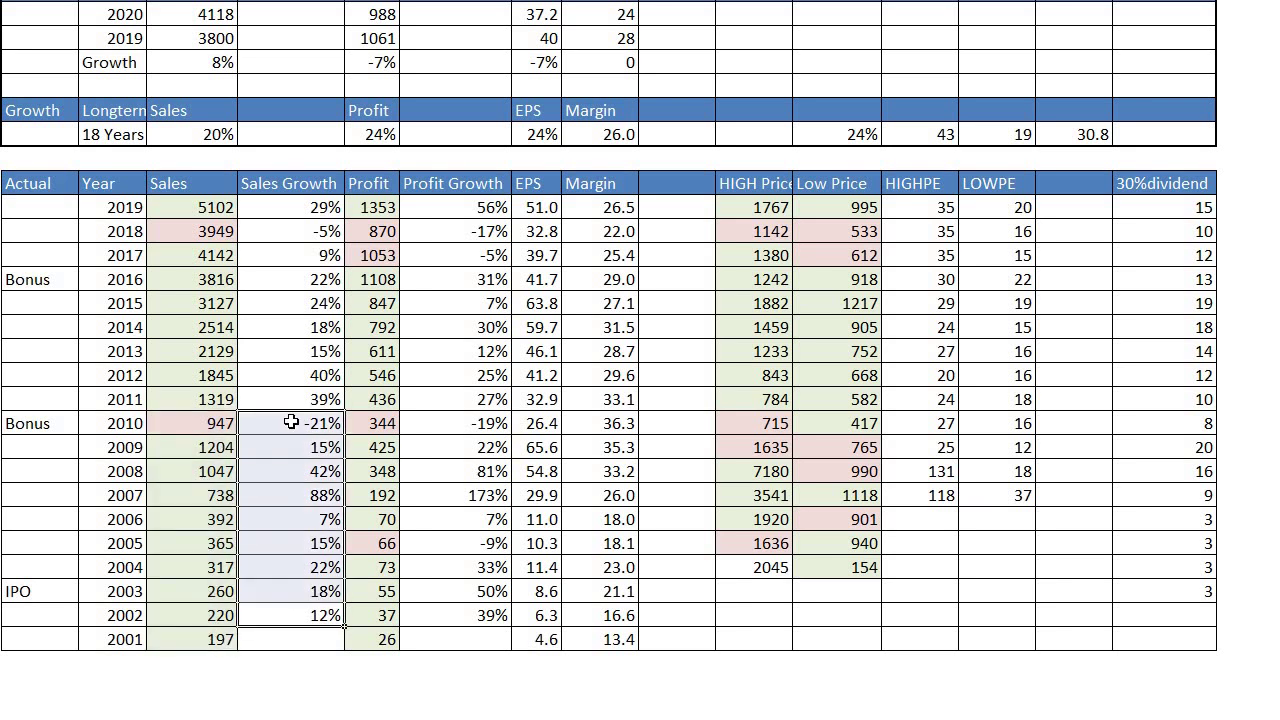
{"action": "left_click_drag", "start_coordinate": [220, 425], "coordinate": [216, 638]}
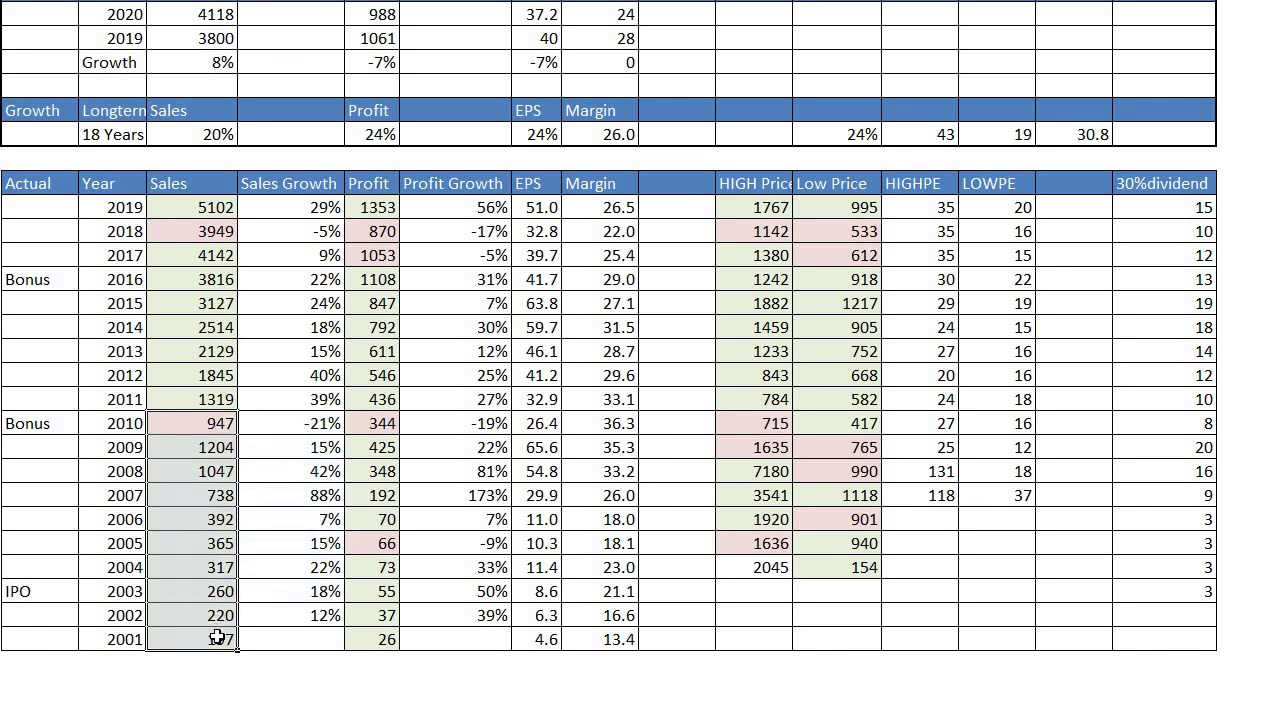
{"action": "left_click_drag", "start_coordinate": [457, 428], "coordinate": [474, 612]}
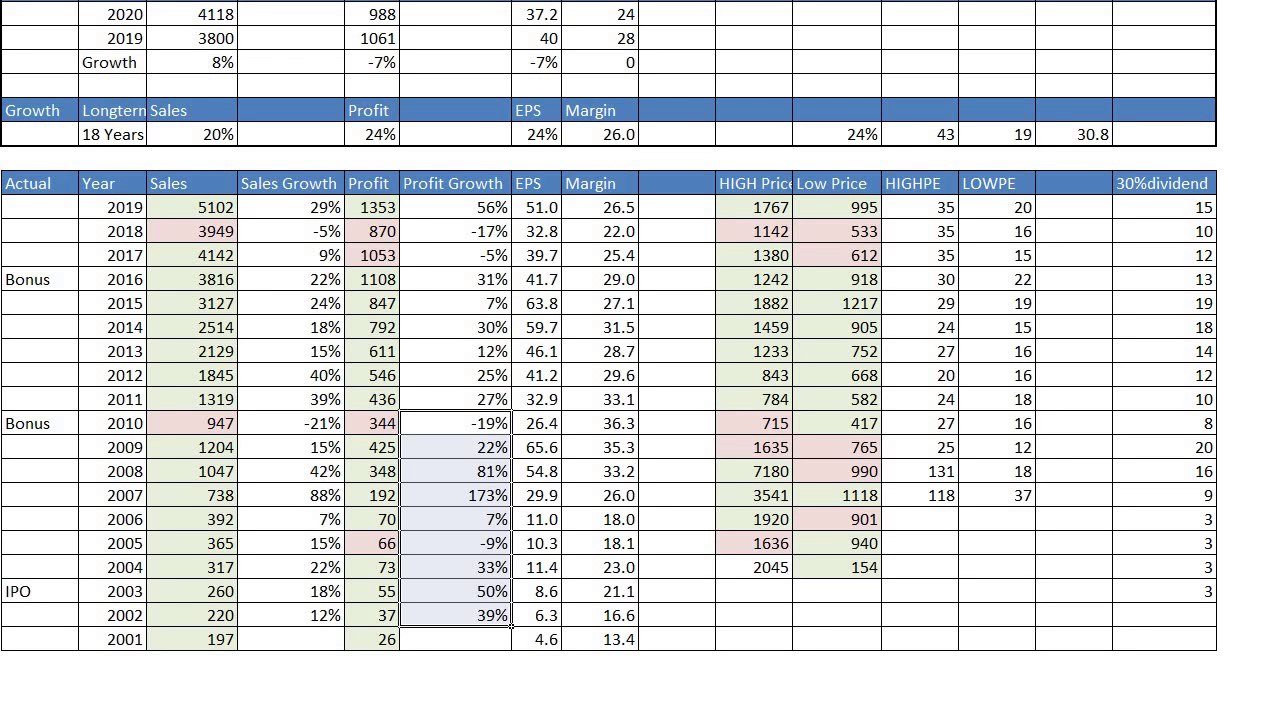
Highlight the 2001 to 2010 rows from Actual through Margin, followed by the Sales figures alone.
{"action": "left_click_drag", "start_coordinate": [75, 424], "coordinate": [325, 472]}
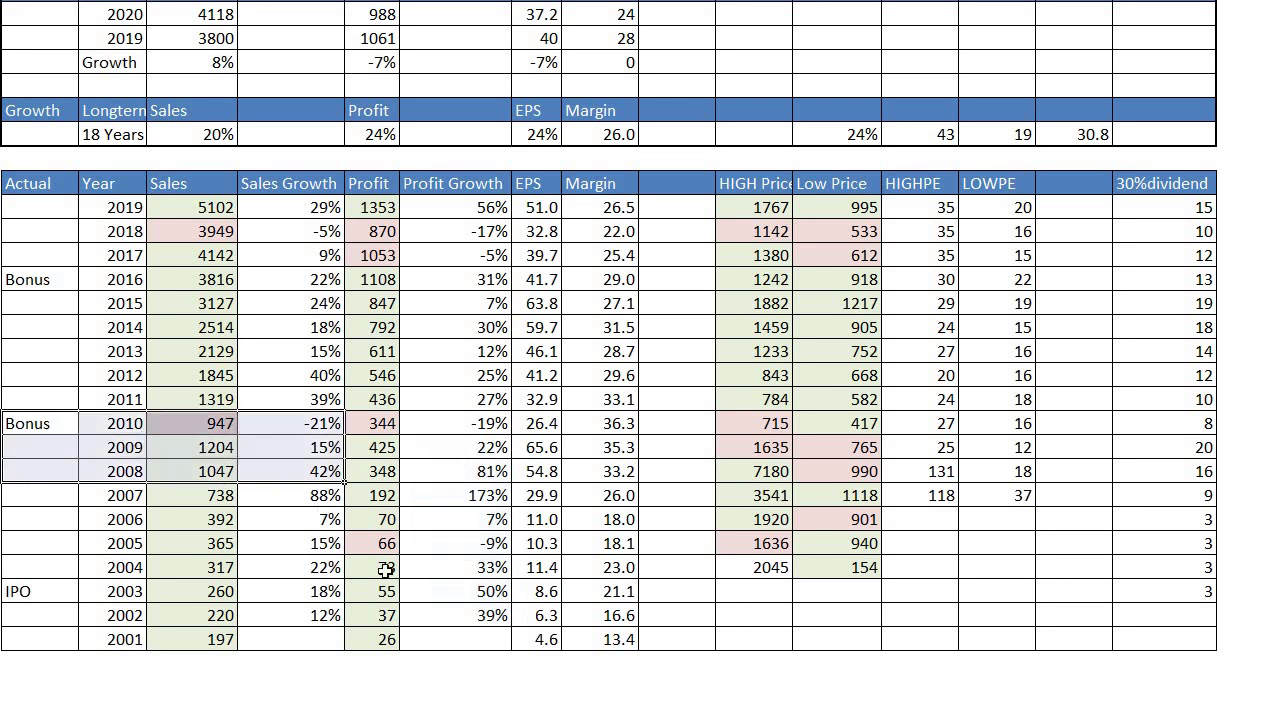
{"action": "left_click_drag", "start_coordinate": [385, 570], "coordinate": [600, 642]}
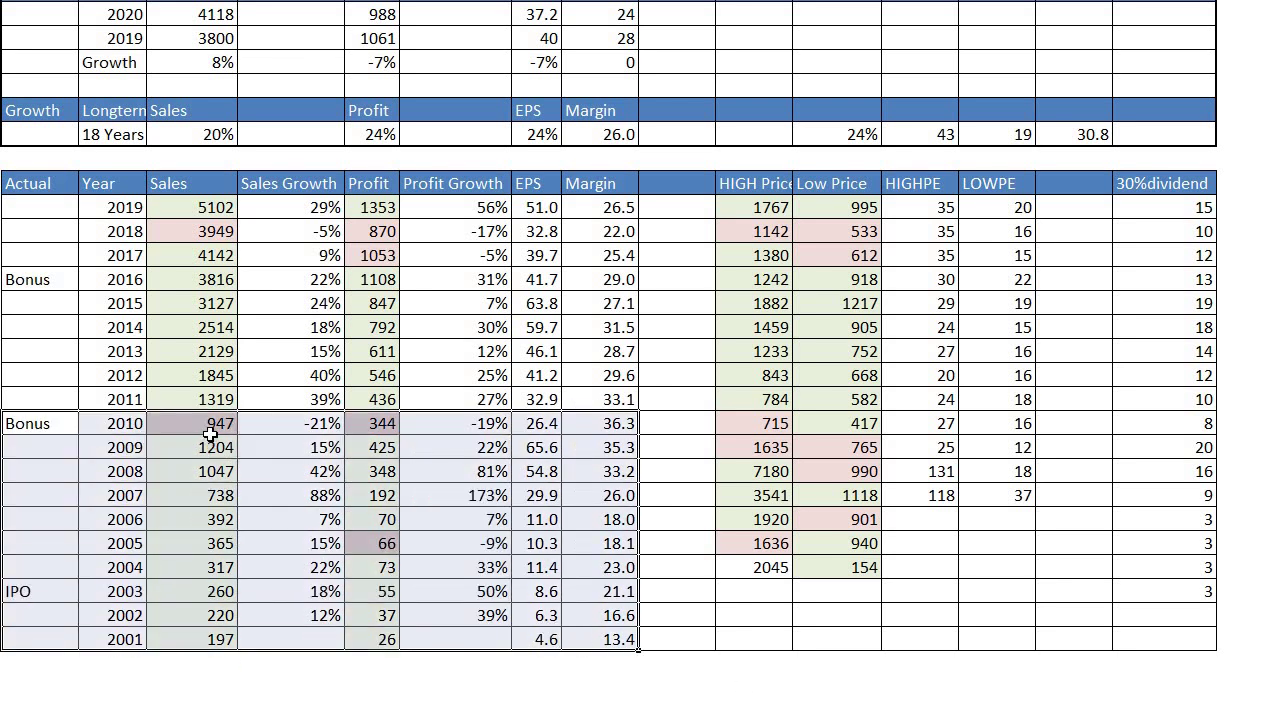
{"action": "left_click_drag", "start_coordinate": [210, 432], "coordinate": [220, 641]}
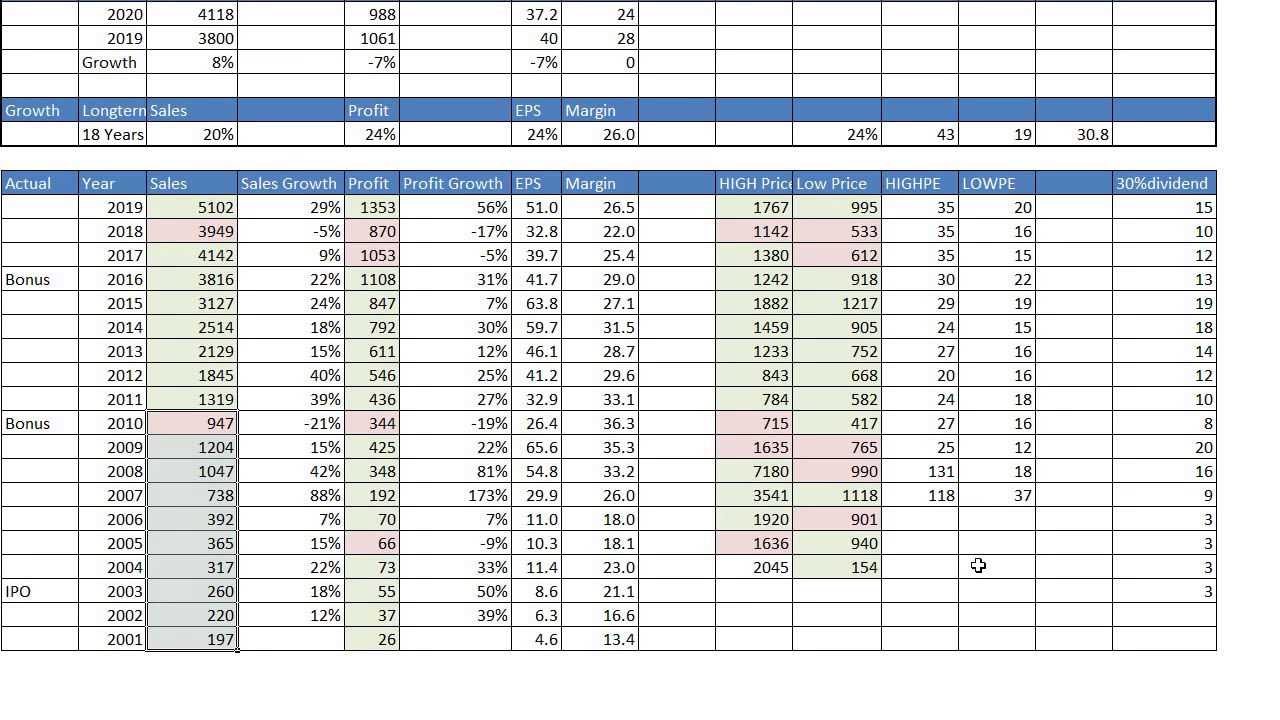
Compare the blank 2004 to 2006 HIGHPE and LOWPE cells with the 2001 to 2010 Profit figures.
{"action": "left_click_drag", "start_coordinate": [990, 567], "coordinate": [936, 519]}
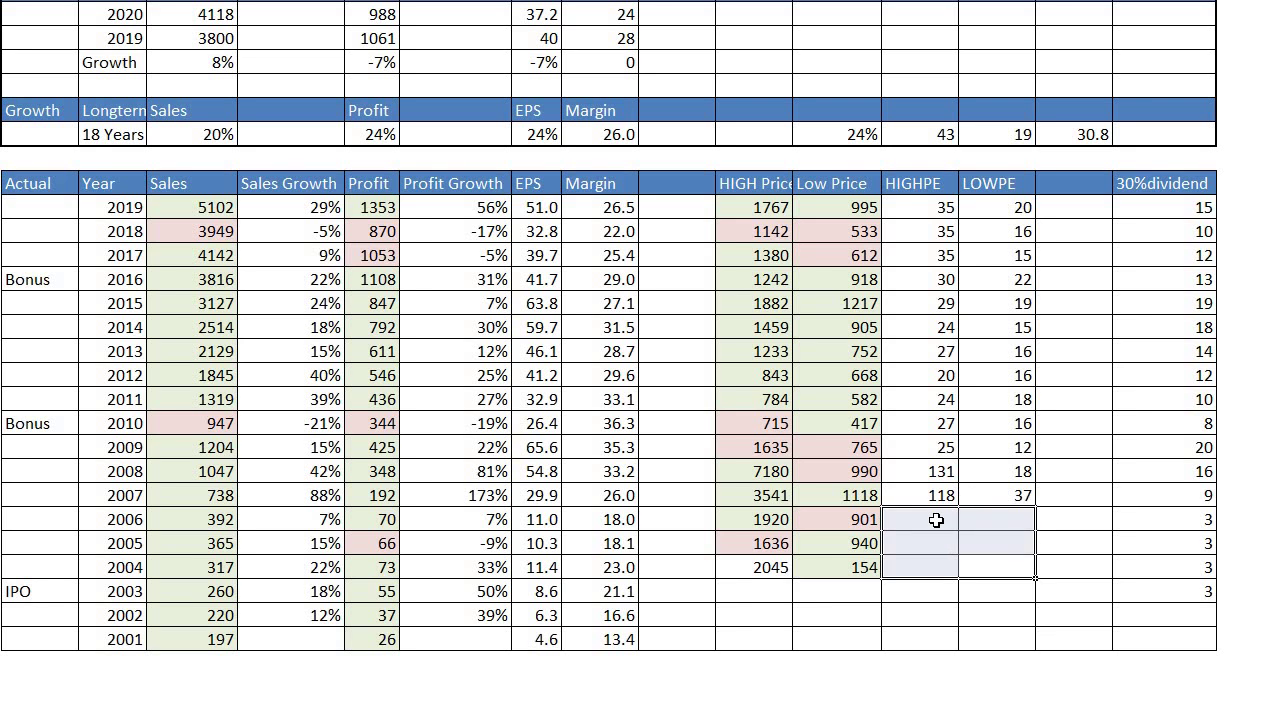
{"action": "left_click_drag", "start_coordinate": [366, 638], "coordinate": [370, 423]}
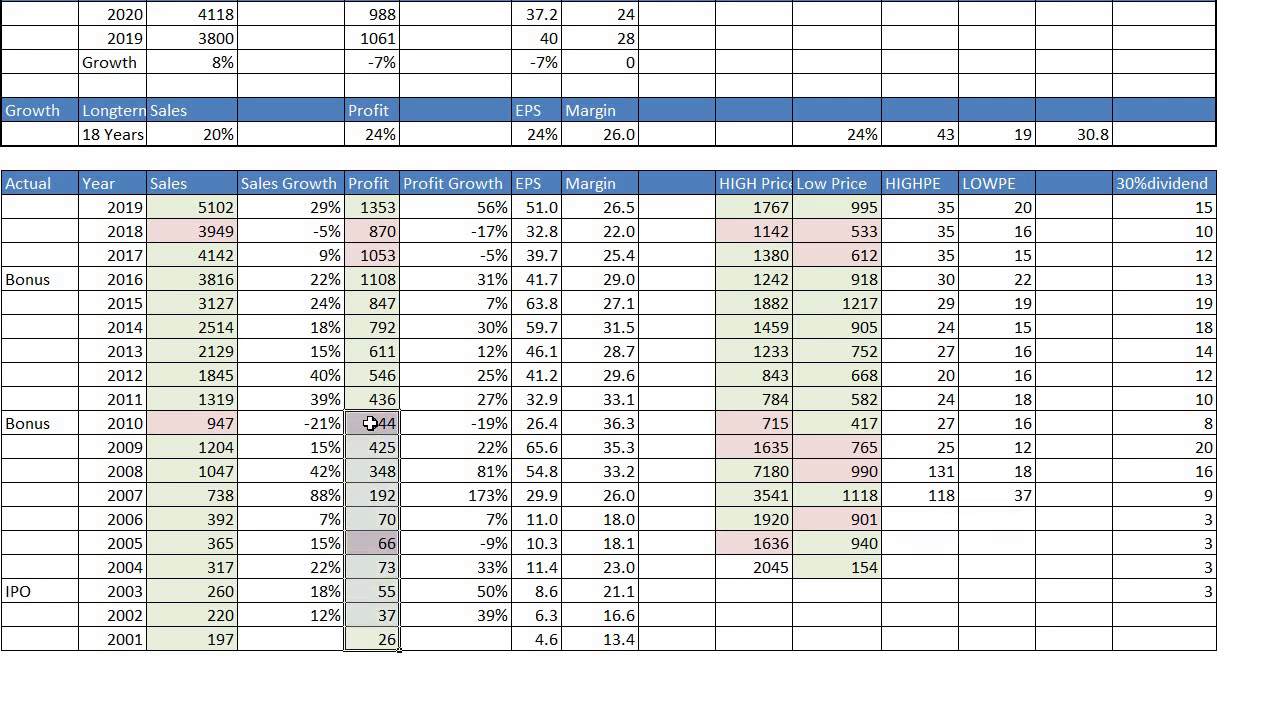
{"action": "left_click", "coordinate": [906, 515]}
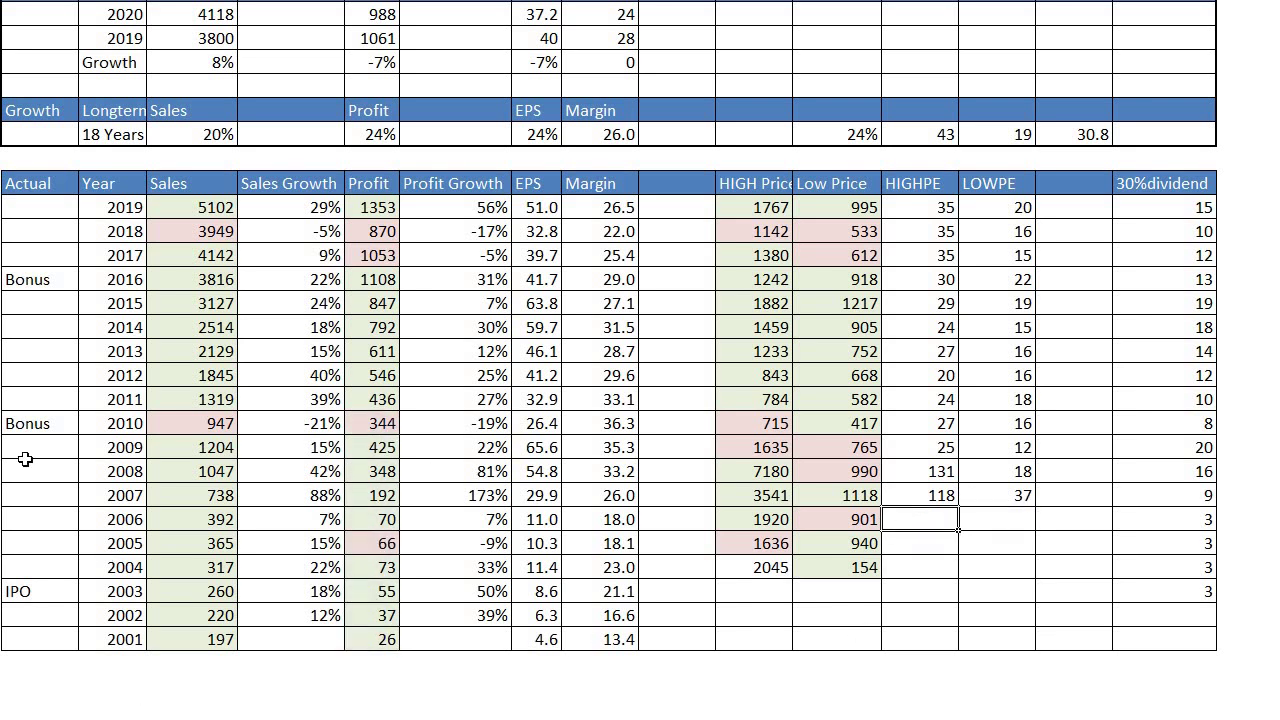
Compare the 2001 to 2010 Sales figures with the High and Low Prices for 2004 and 2005.
{"action": "left_click_drag", "start_coordinate": [120, 422], "coordinate": [1190, 632]}
{"action": "left_click_drag", "start_coordinate": [228, 424], "coordinate": [222, 643]}
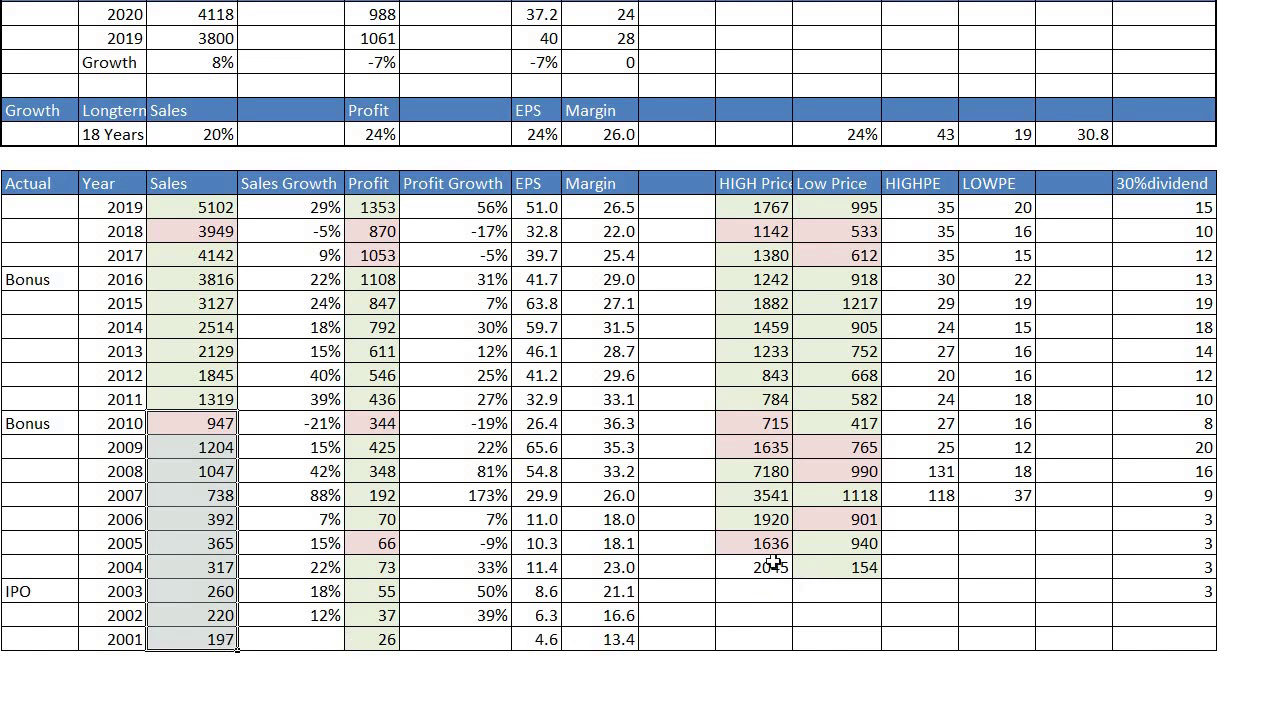
{"action": "left_click_drag", "start_coordinate": [865, 573], "coordinate": [781, 569]}
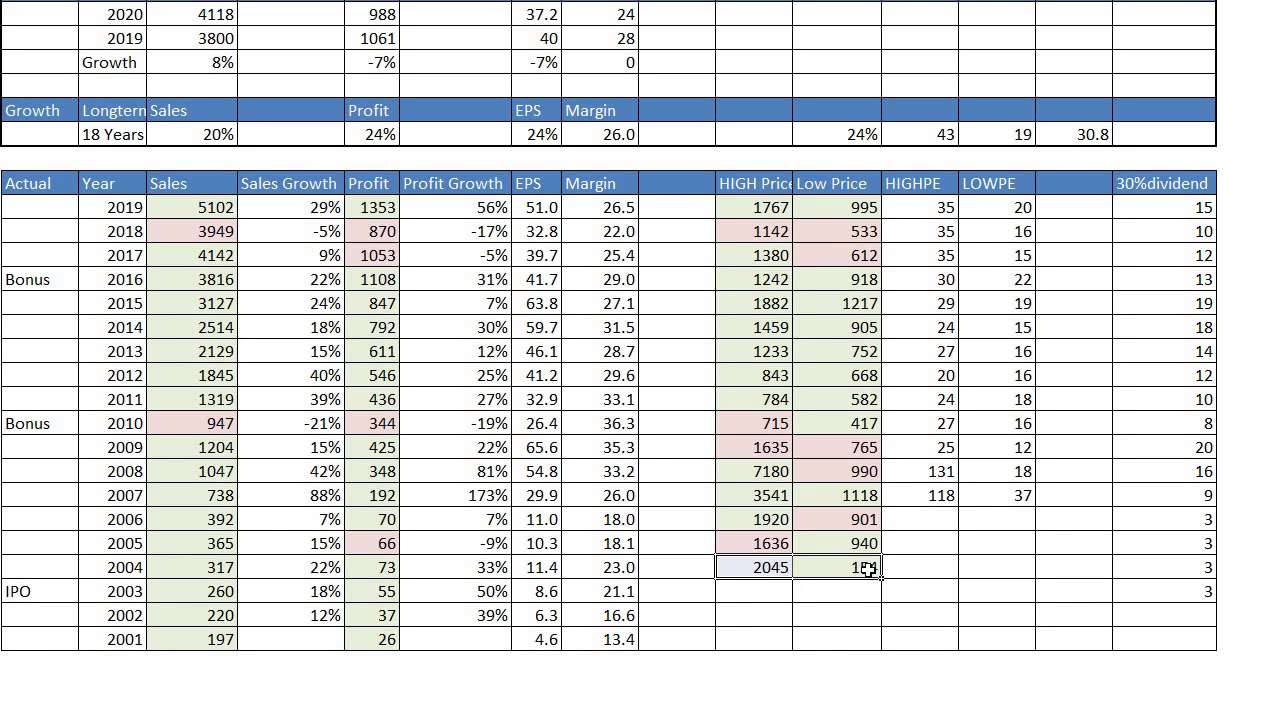
{"action": "left_click_drag", "start_coordinate": [863, 570], "coordinate": [762, 569]}
{"action": "left_click", "coordinate": [771, 569]}
{"action": "left_click_drag", "start_coordinate": [771, 569], "coordinate": [846, 537]}
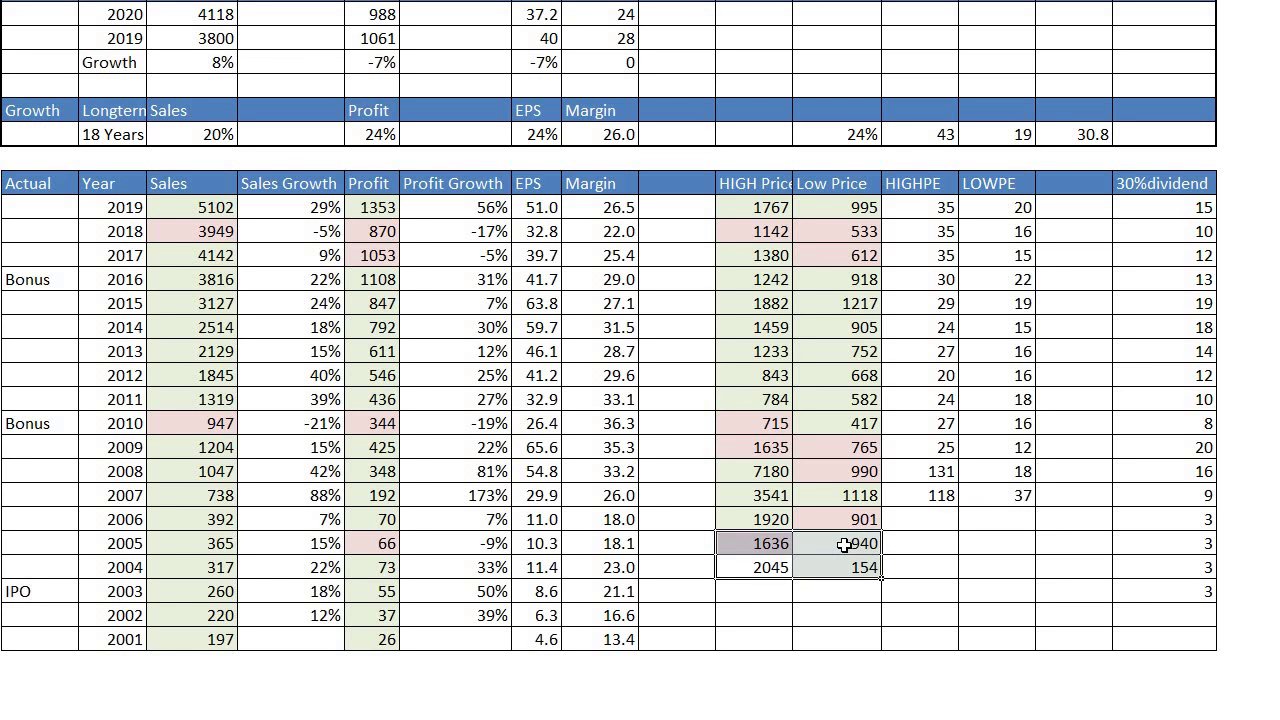
Compare the 2004 High Price with the 2005 Low Price.
{"action": "left_click", "coordinate": [846, 541]}
{"action": "left_click", "coordinate": [778, 568]}
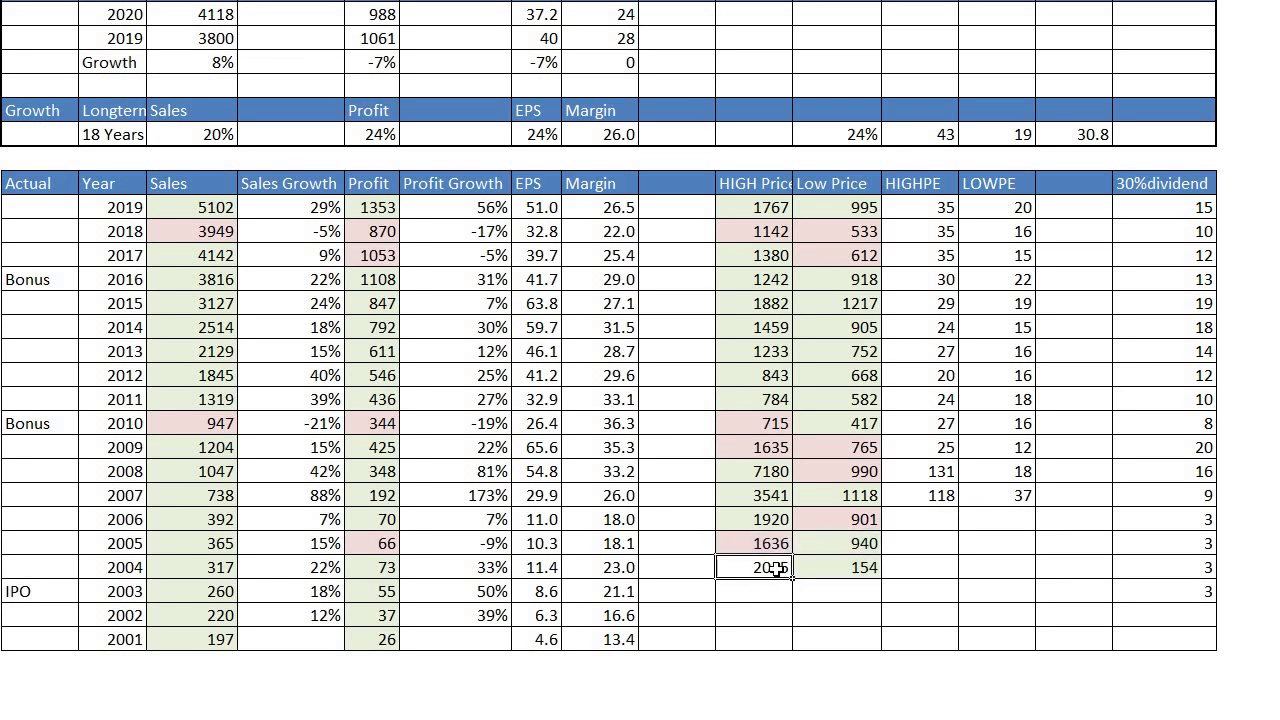
{"action": "left_click", "coordinate": [857, 542]}
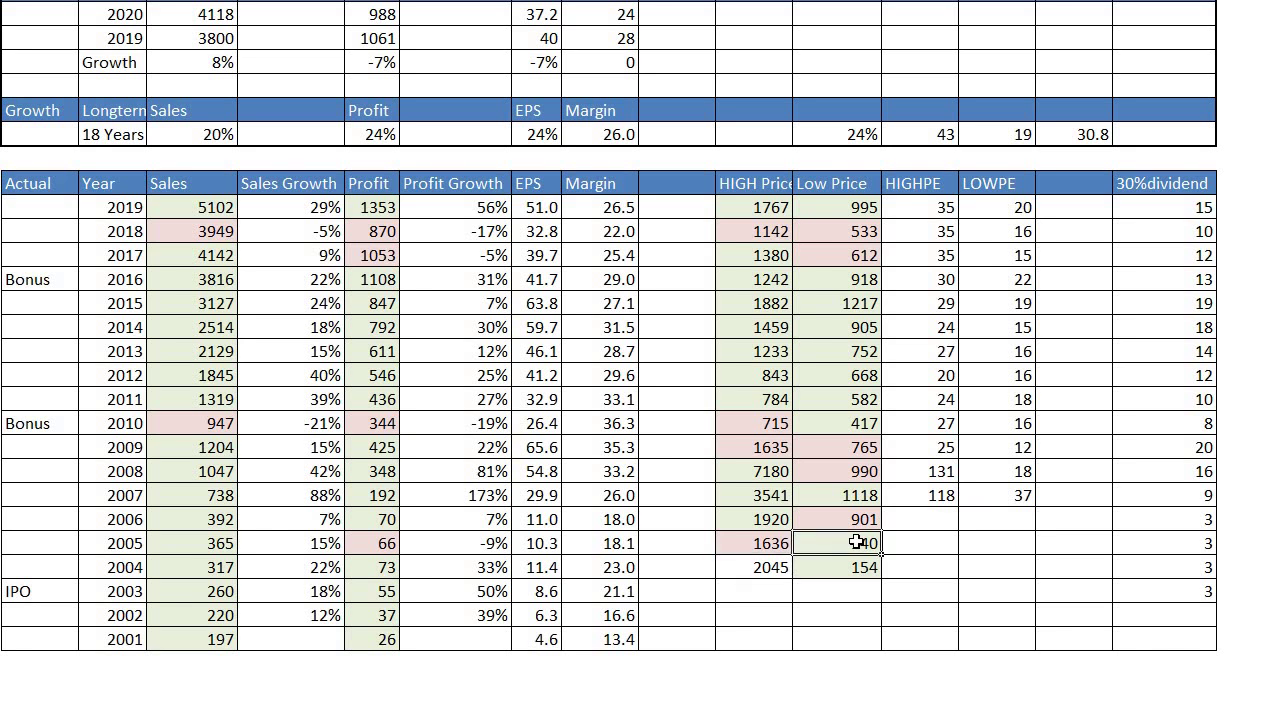
{"action": "left_click", "coordinate": [780, 566]}
{"action": "left_click", "coordinate": [852, 544]}
Compare the 2002 to 2005 Sales Growth and the 2005 Profit Growth with the High and Low Prices for 2004 and 2005.
{"action": "left_click_drag", "start_coordinate": [257, 611], "coordinate": [259, 543]}
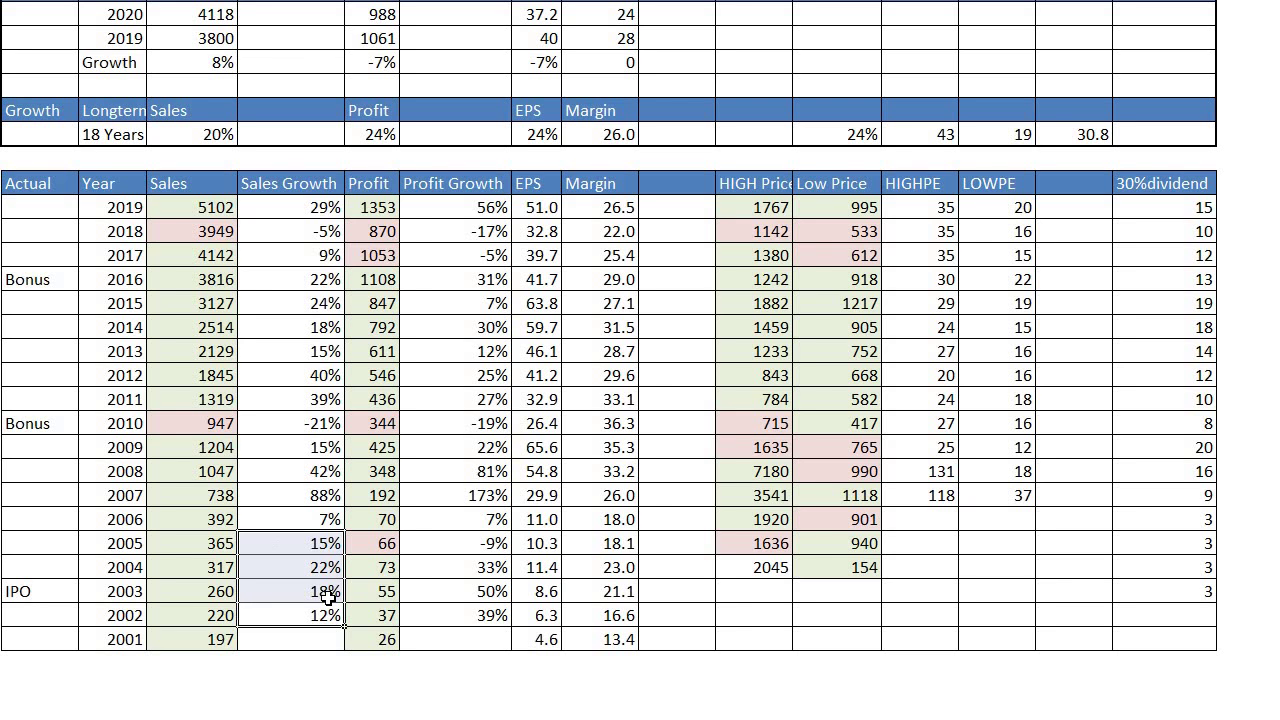
{"action": "left_click", "coordinate": [472, 548]}
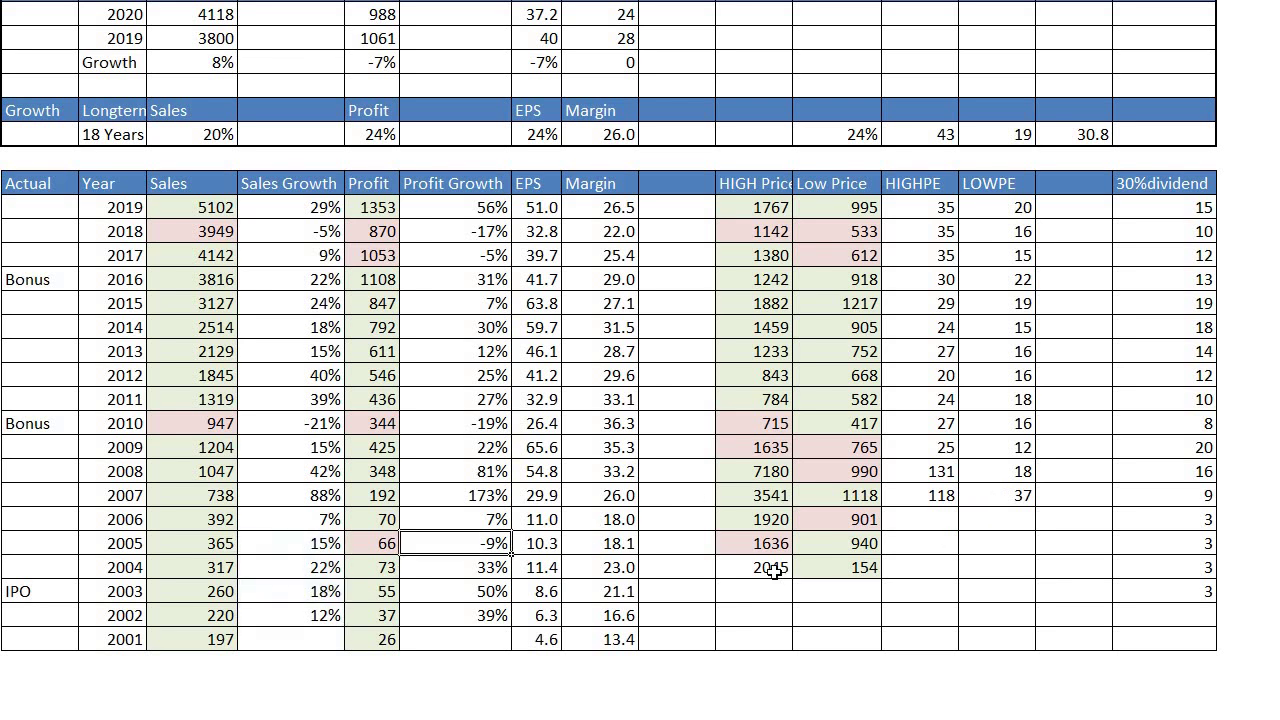
{"action": "left_click_drag", "start_coordinate": [775, 570], "coordinate": [841, 545]}
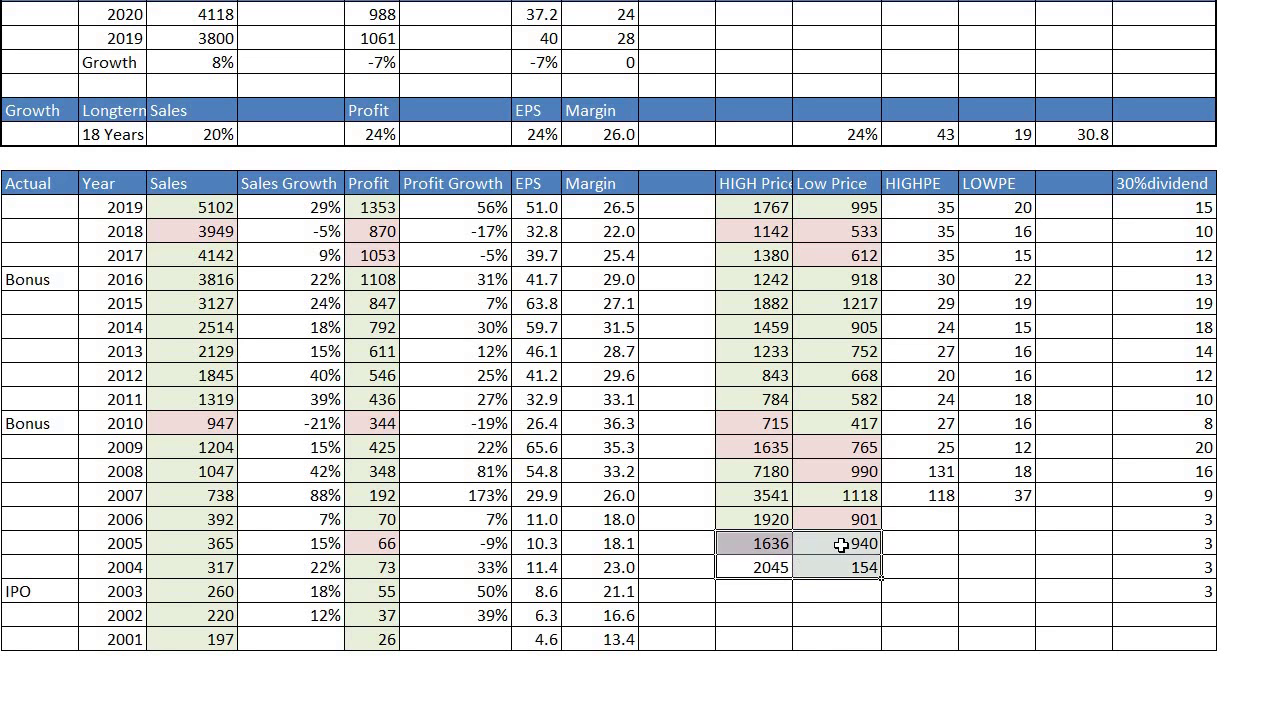
{"action": "left_click", "coordinate": [835, 566]}
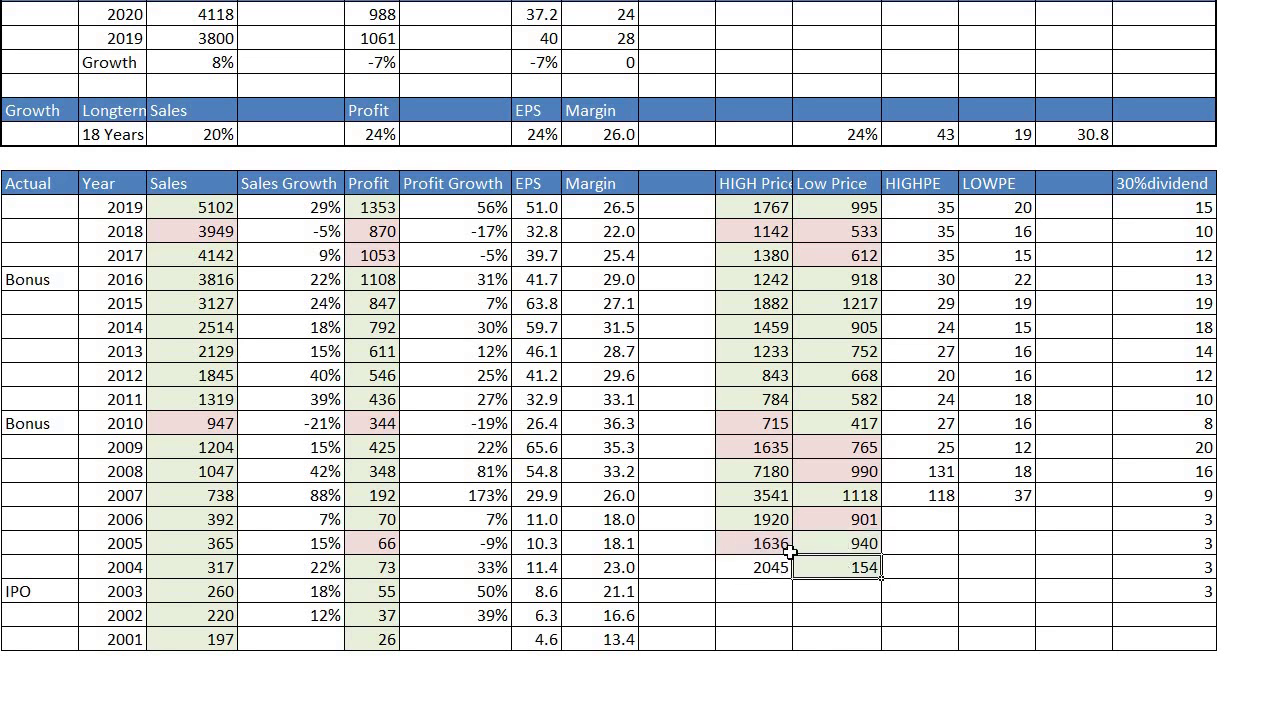
{"action": "left_click_drag", "start_coordinate": [831, 562], "coordinate": [845, 541]}
{"action": "left_click", "coordinate": [823, 566]}
{"action": "mouse_move", "coordinate": [777, 566]}
{"action": "left_mouse_down"}
{"action": "mouse_move", "coordinate": [855, 544]}
{"action": "mouse_move", "coordinate": [772, 543]}
{"action": "left_mouse_up"}
{"action": "left_click", "coordinate": [860, 544]}
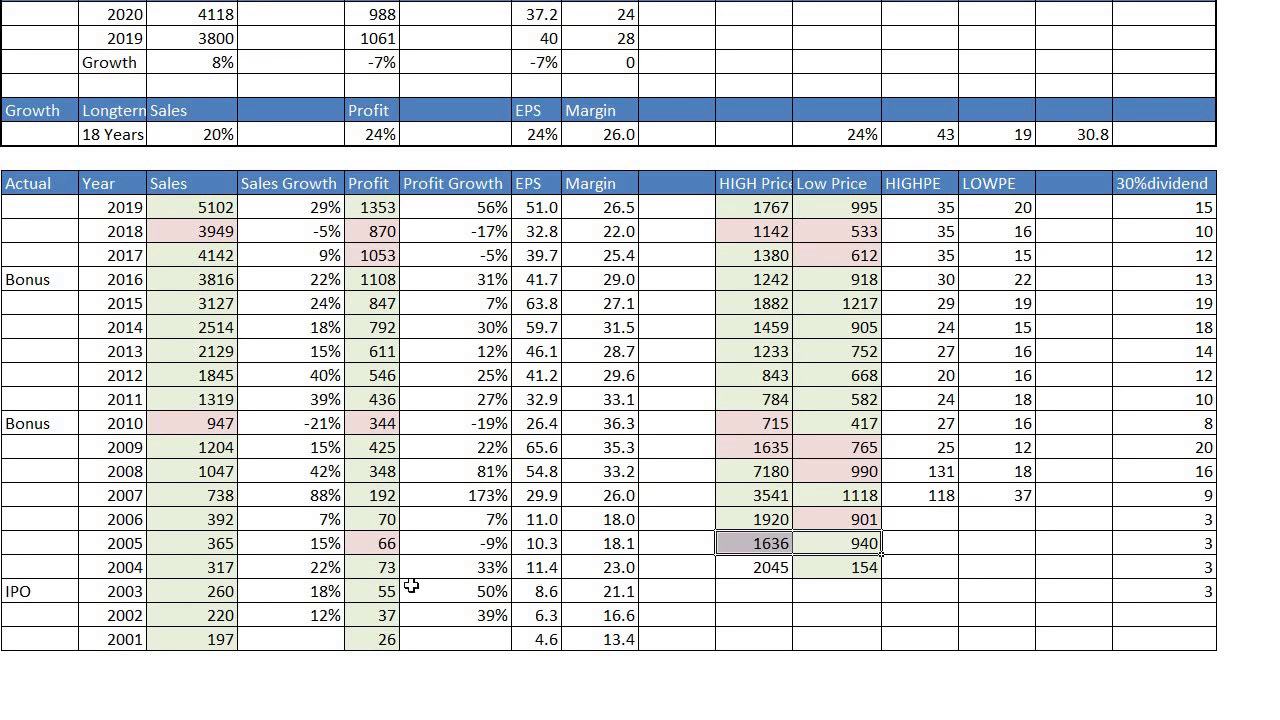
Compare the 2006 Sales Growth and Profit Growth with the Low Prices for 2005 and 2006.
{"action": "left_click", "coordinate": [304, 523]}
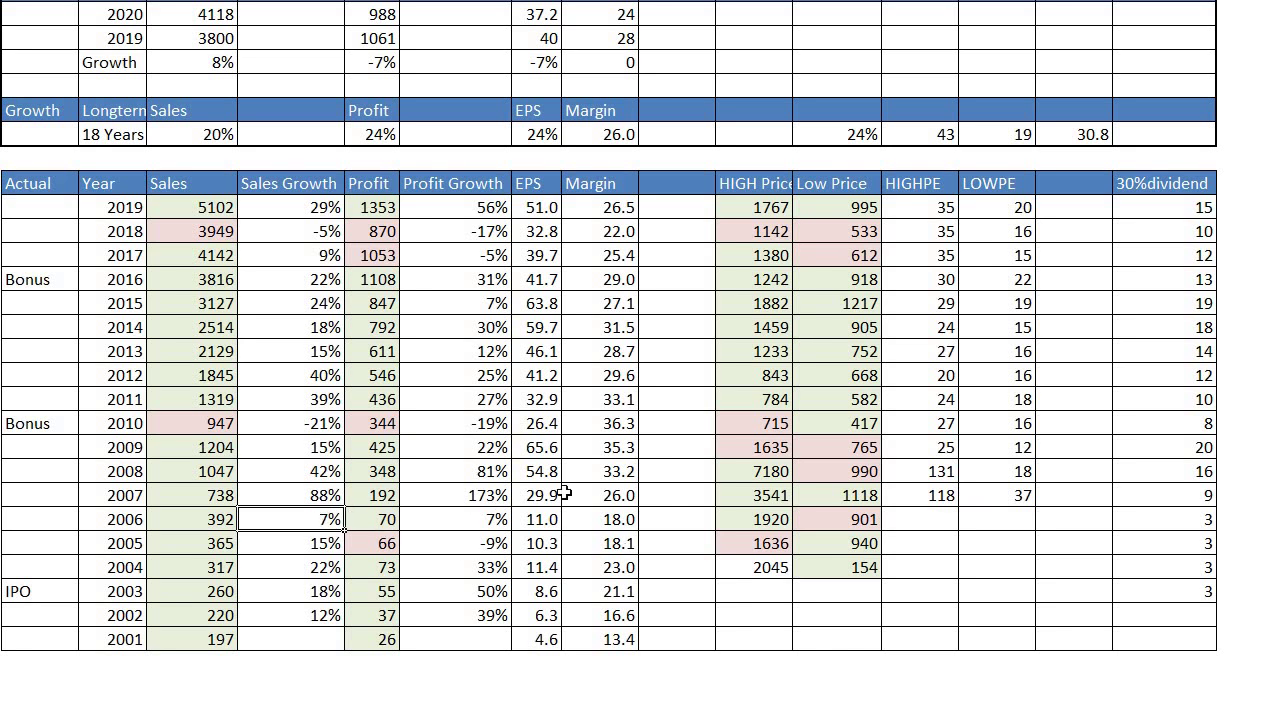
{"action": "left_click", "coordinate": [455, 524]}
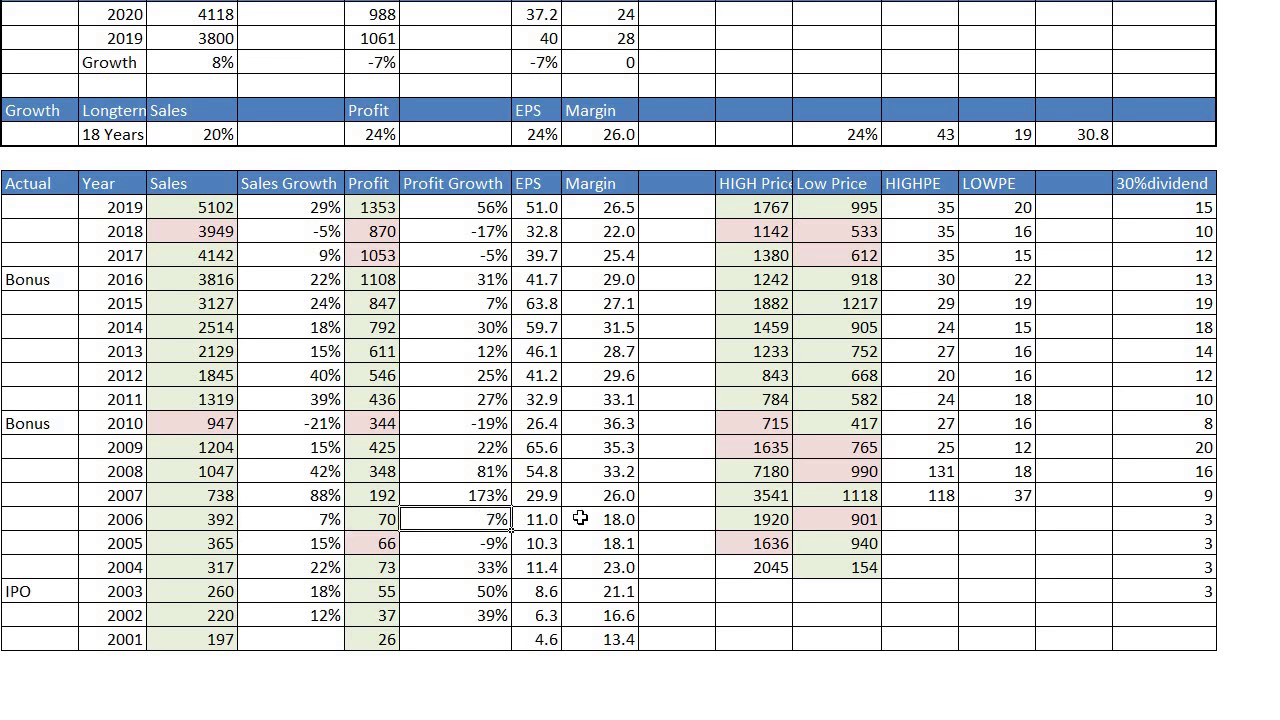
{"action": "left_click", "coordinate": [862, 519]}
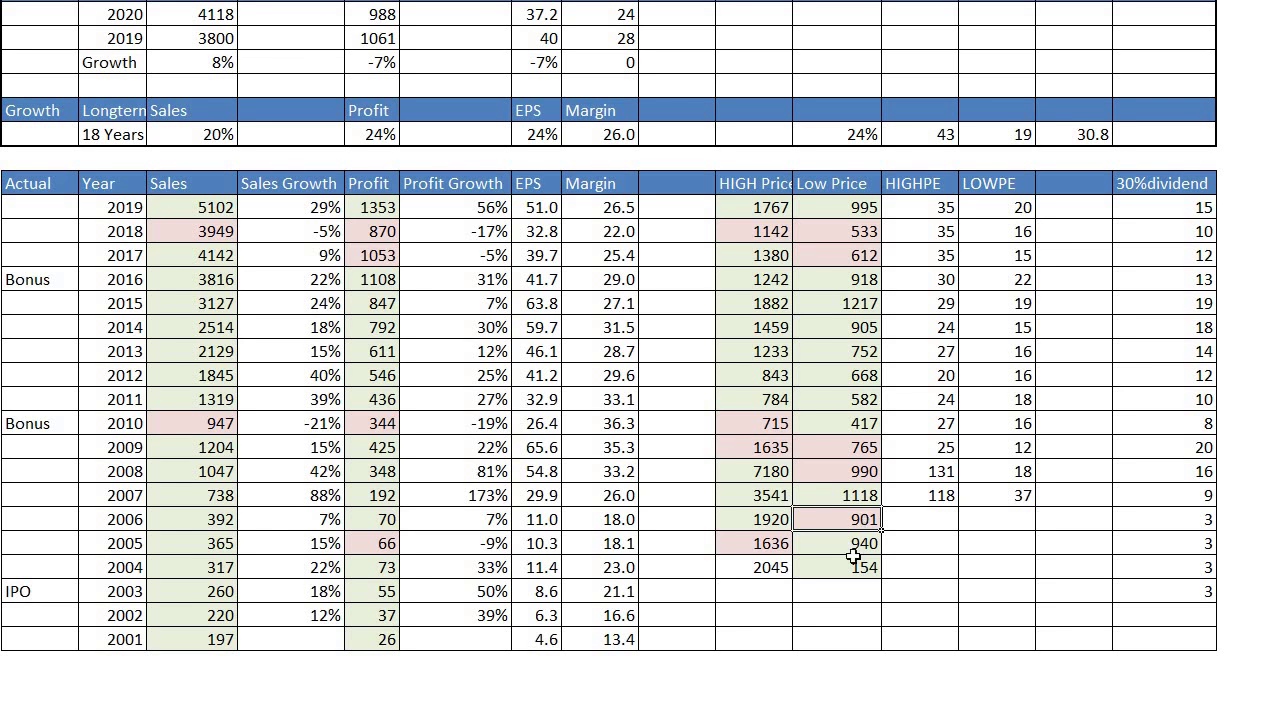
{"action": "left_click", "coordinate": [845, 546]}
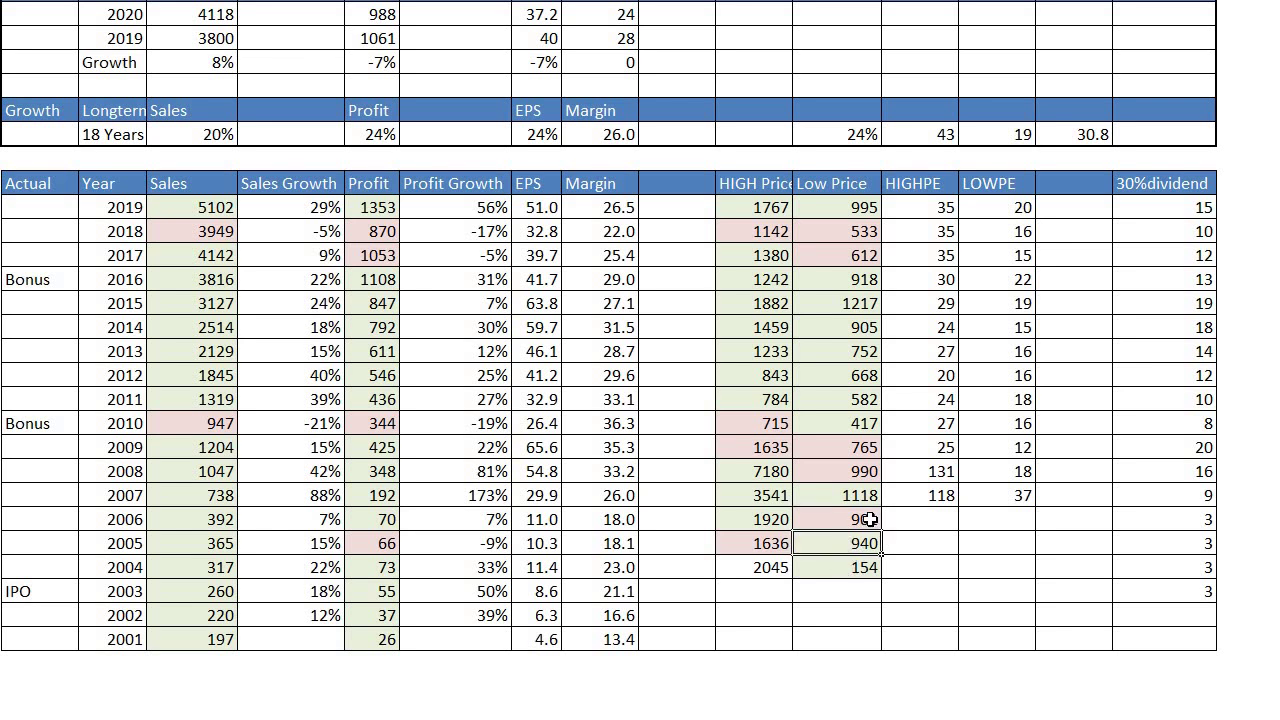
{"action": "left_click", "coordinate": [869, 519]}
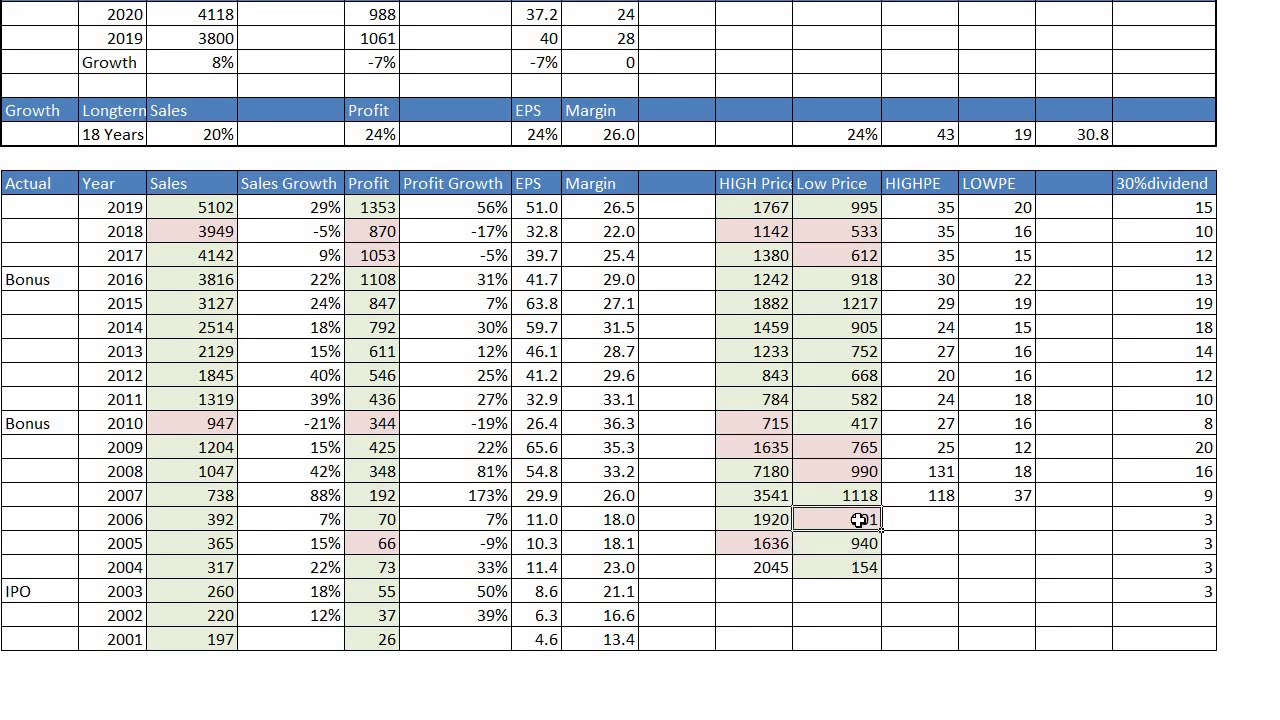
Compare the 2004 to 2006 High Prices, and highlight the High and Low Prices for 2005 and 2006.
{"action": "left_click", "coordinate": [777, 522]}
{"action": "left_click_drag", "start_coordinate": [776, 546], "coordinate": [775, 517]}
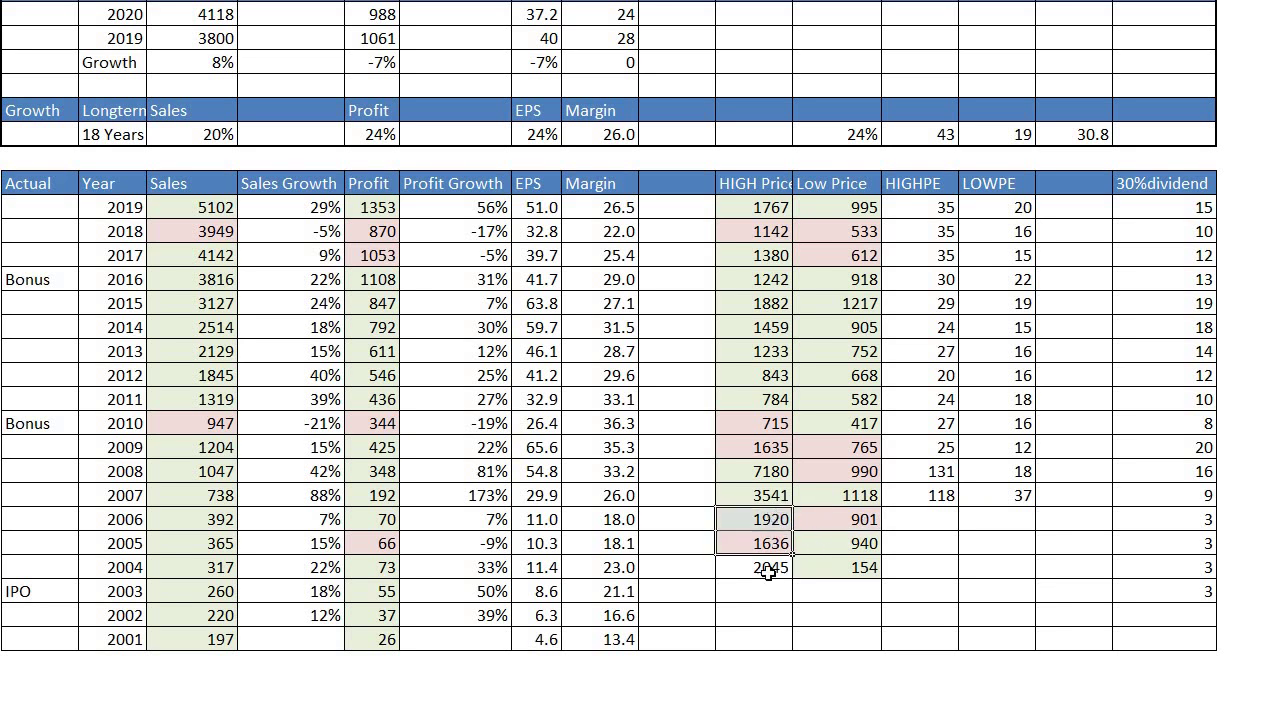
{"action": "left_click_drag", "start_coordinate": [766, 568], "coordinate": [773, 521]}
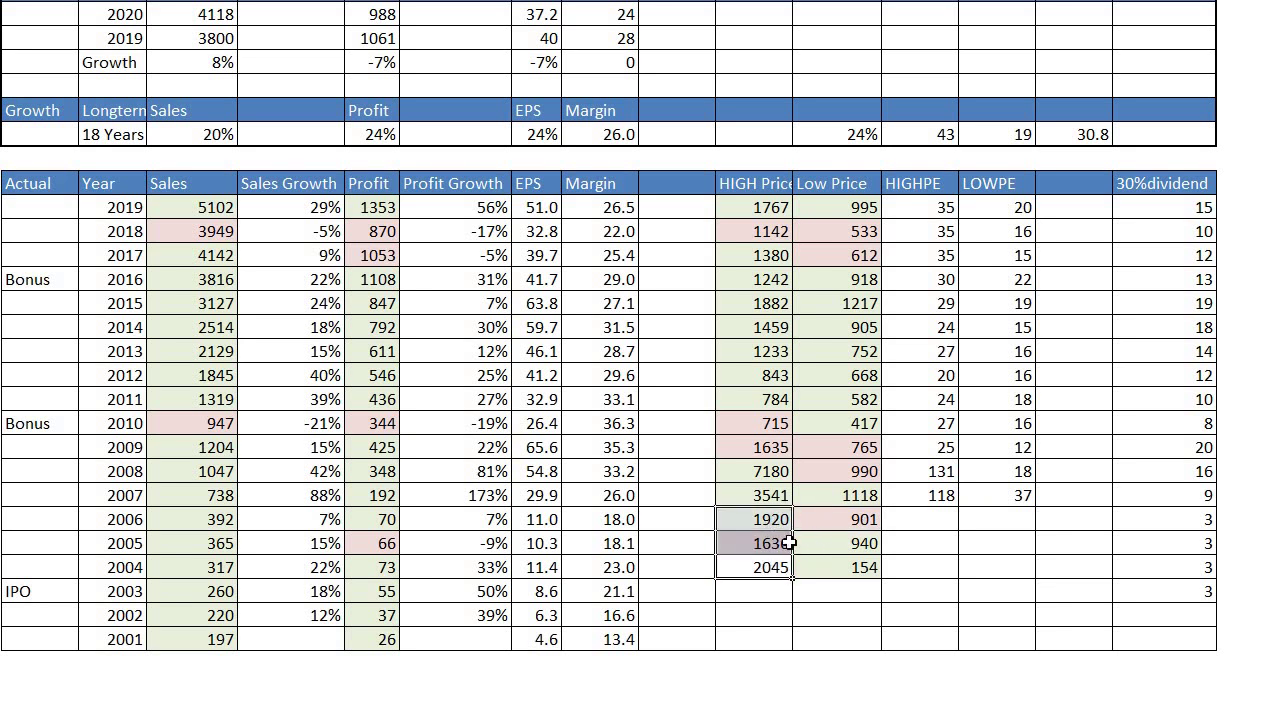
{"action": "left_click", "coordinate": [768, 542]}
{"action": "mouse_move", "coordinate": [773, 531]}
{"action": "left_mouse_down"}
{"action": "mouse_move", "coordinate": [855, 521]}
{"action": "mouse_move", "coordinate": [760, 529]}
{"action": "left_mouse_up"}
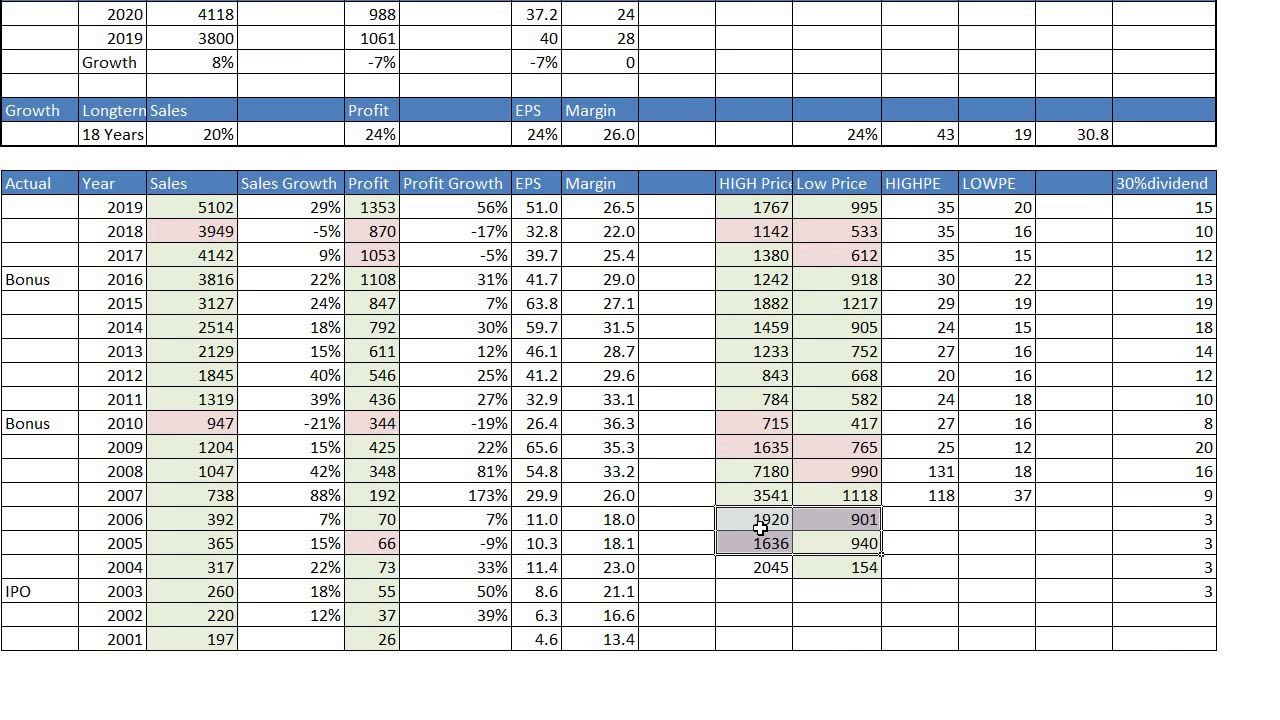
Review Sales and Sales Growth through 2007 together with the 2007 Profit and Profit Growth.
{"action": "left_click_drag", "start_coordinate": [325, 615], "coordinate": [330, 505]}
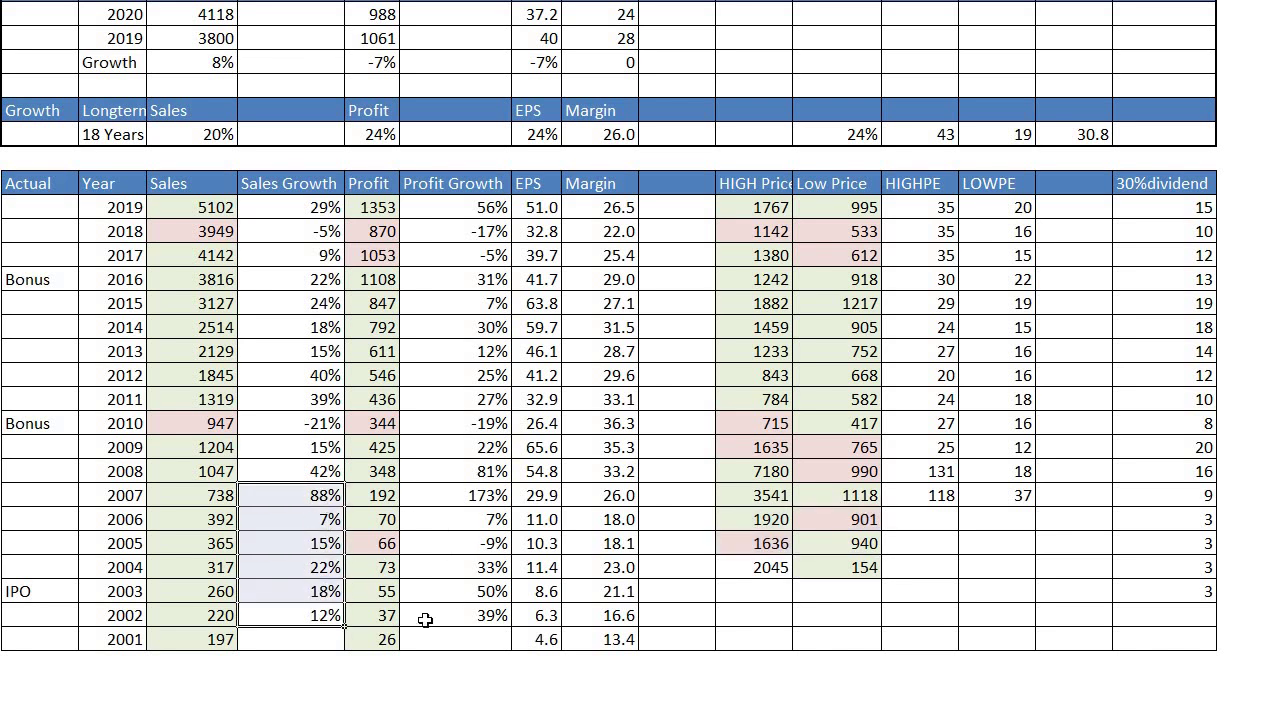
{"action": "left_click", "coordinate": [131, 500]}
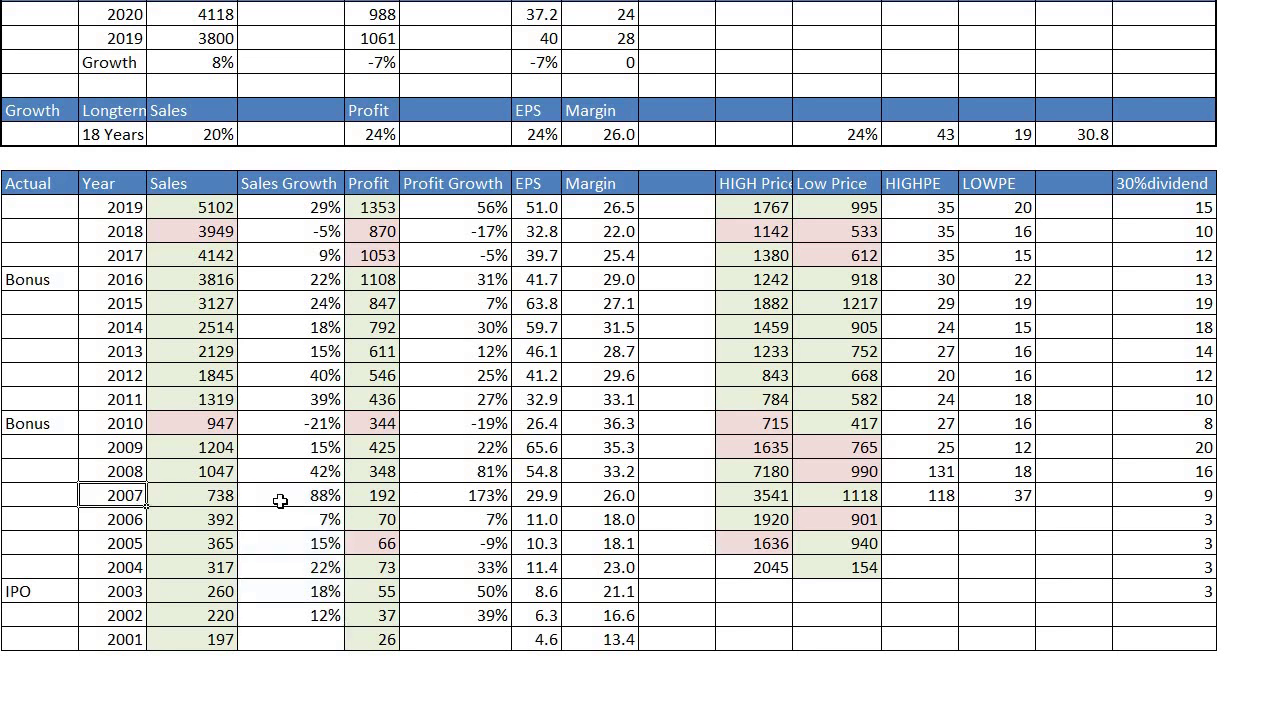
{"action": "left_click", "coordinate": [209, 500]}
{"action": "left_click_drag", "start_coordinate": [217, 634], "coordinate": [221, 505]}
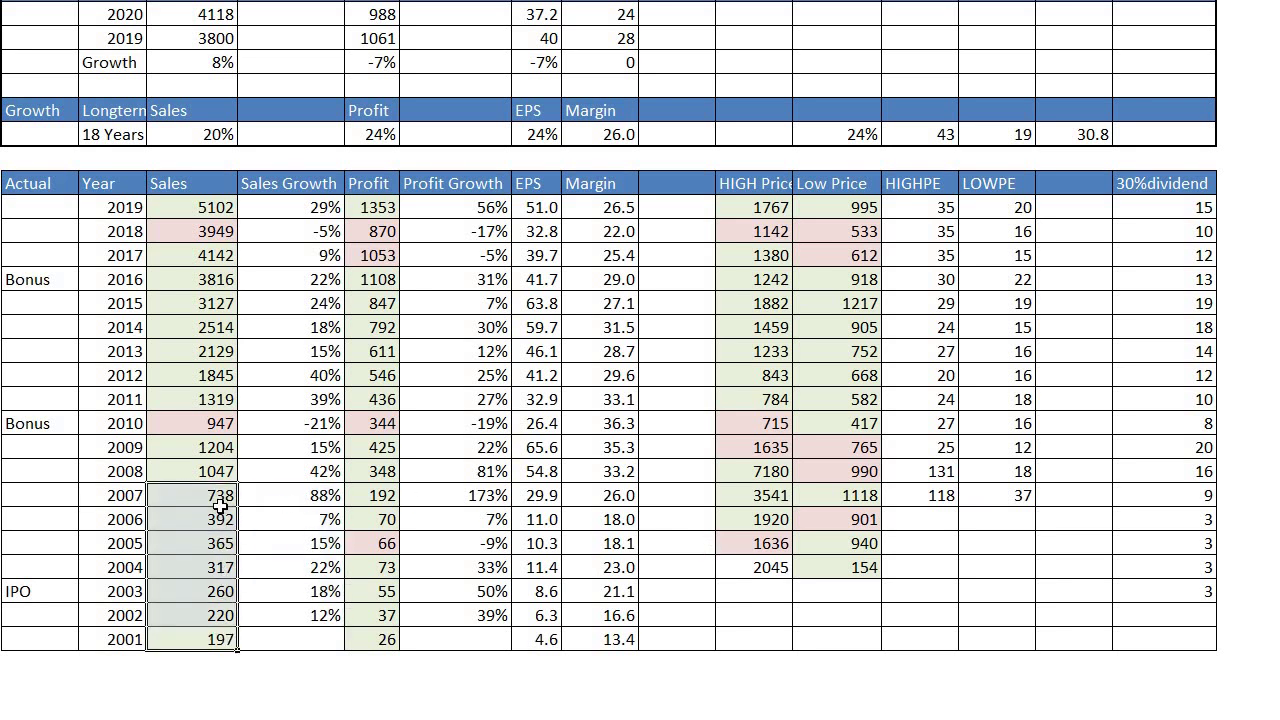
{"action": "left_click_drag", "start_coordinate": [386, 636], "coordinate": [474, 497]}
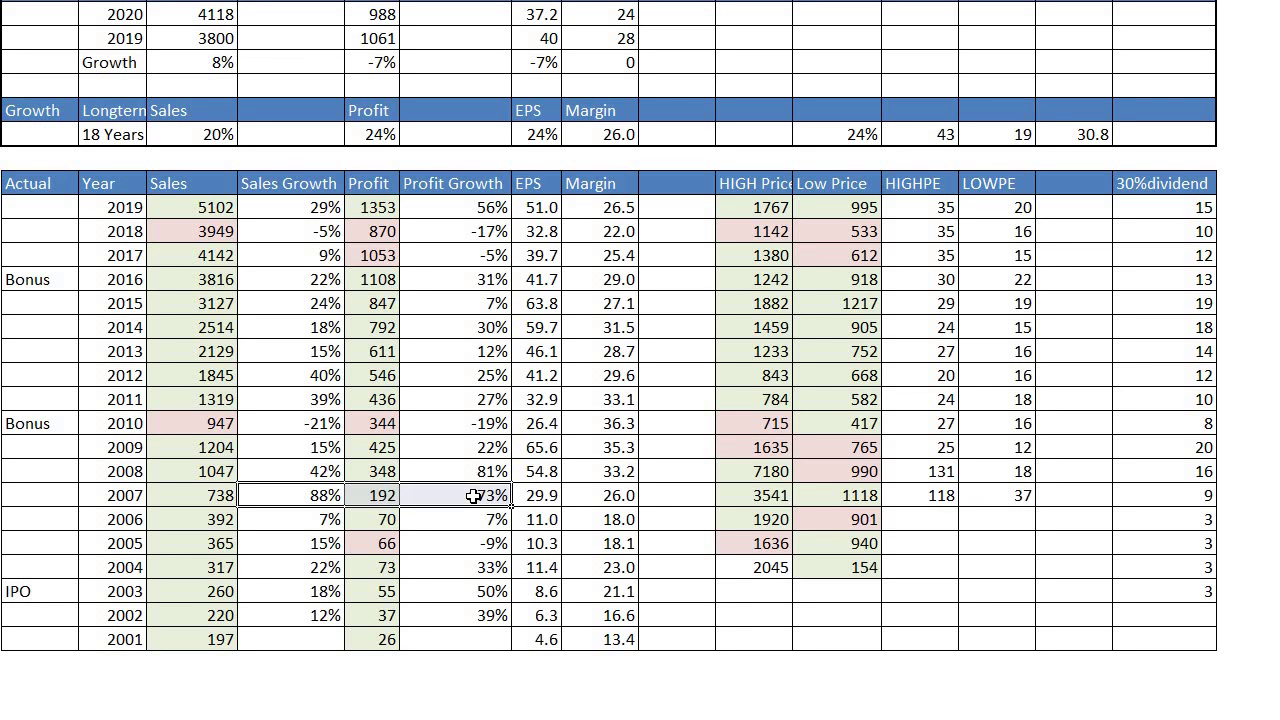
Compare the 2007 High and Low Prices with those for 2005.
{"action": "left_click", "coordinate": [773, 497]}
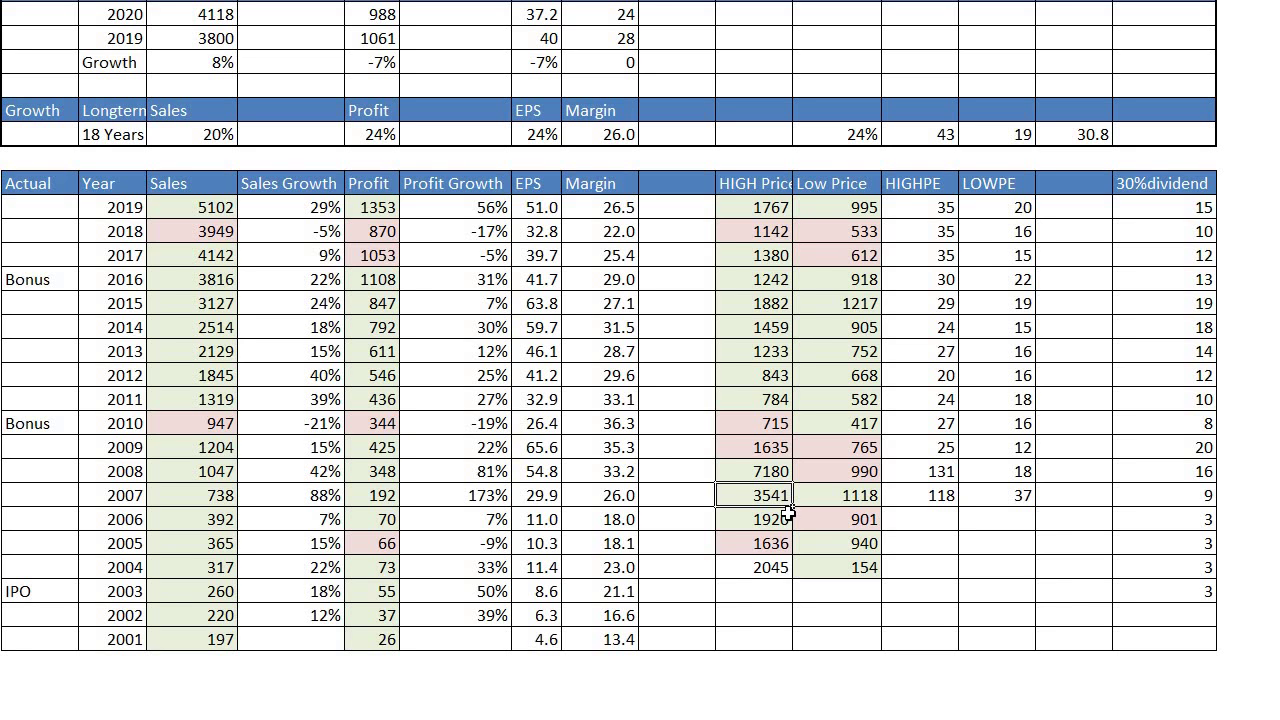
{"action": "left_click", "coordinate": [867, 497]}
{"action": "left_click_drag", "start_coordinate": [868, 500], "coordinate": [760, 499]}
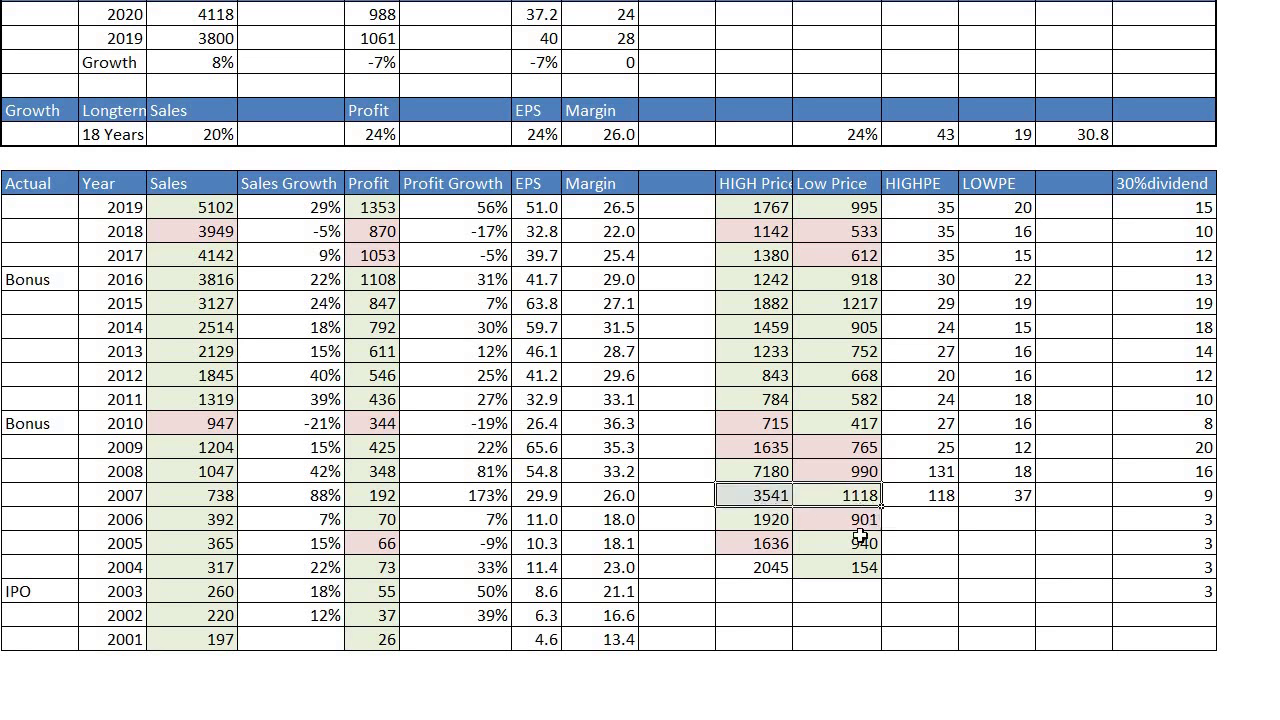
{"action": "left_click", "coordinate": [768, 548]}
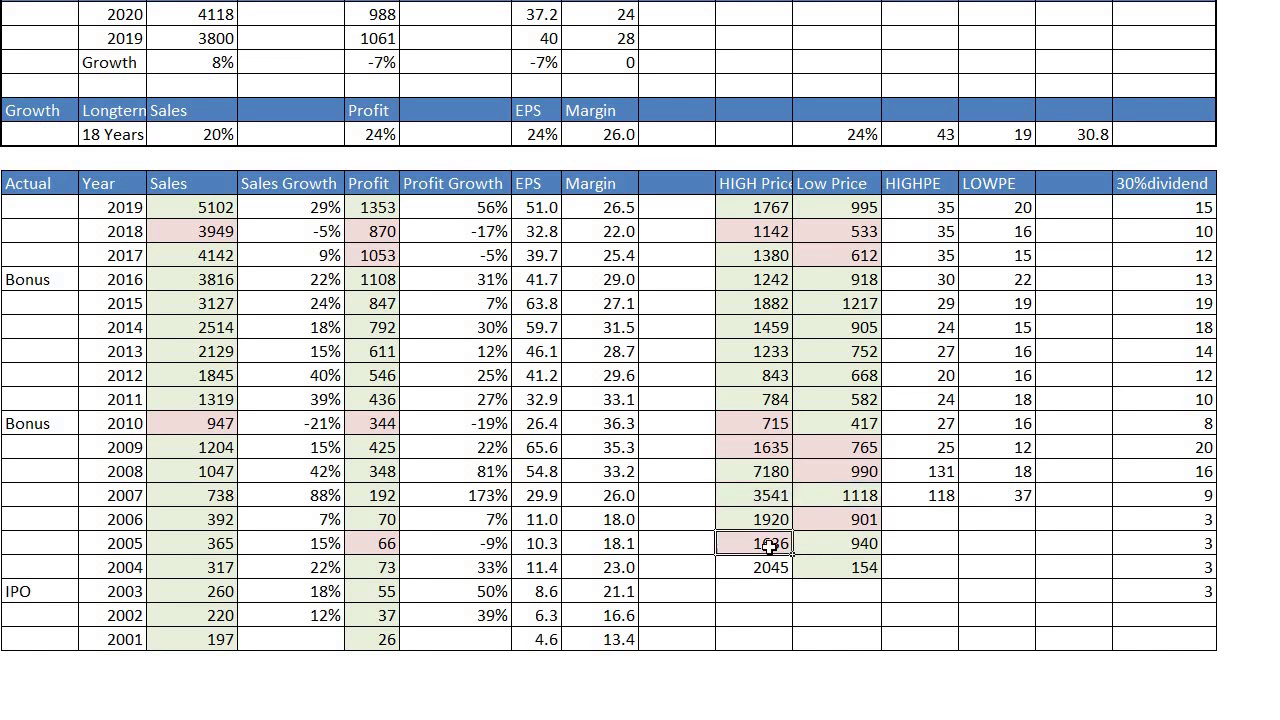
{"action": "left_click", "coordinate": [858, 544]}
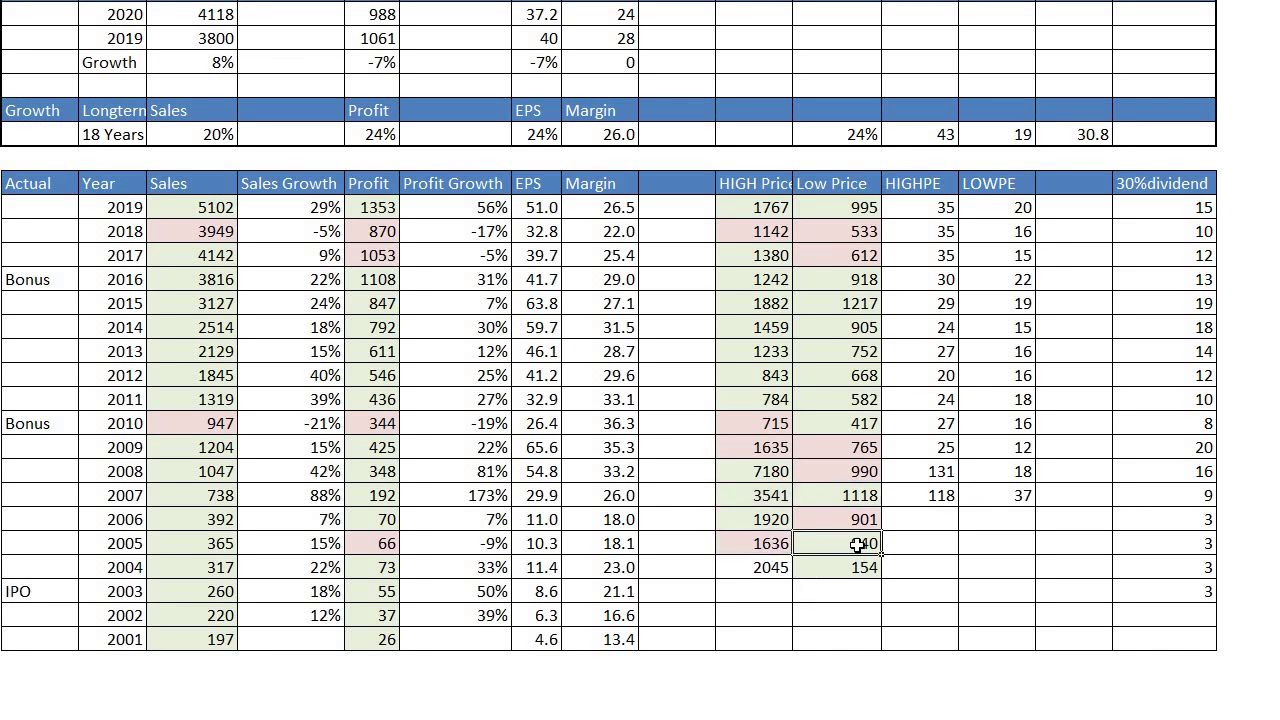
Highlight the High and Low Price ranges starting from 2004 to examine the price movement through 2007, 2008 and 2019.
{"action": "mouse_move", "coordinate": [858, 544]}
{"action": "left_mouse_down"}
{"action": "mouse_move", "coordinate": [866, 502]}
{"action": "mouse_move", "coordinate": [750, 503]}
{"action": "mouse_move", "coordinate": [849, 565]}
{"action": "left_mouse_up"}
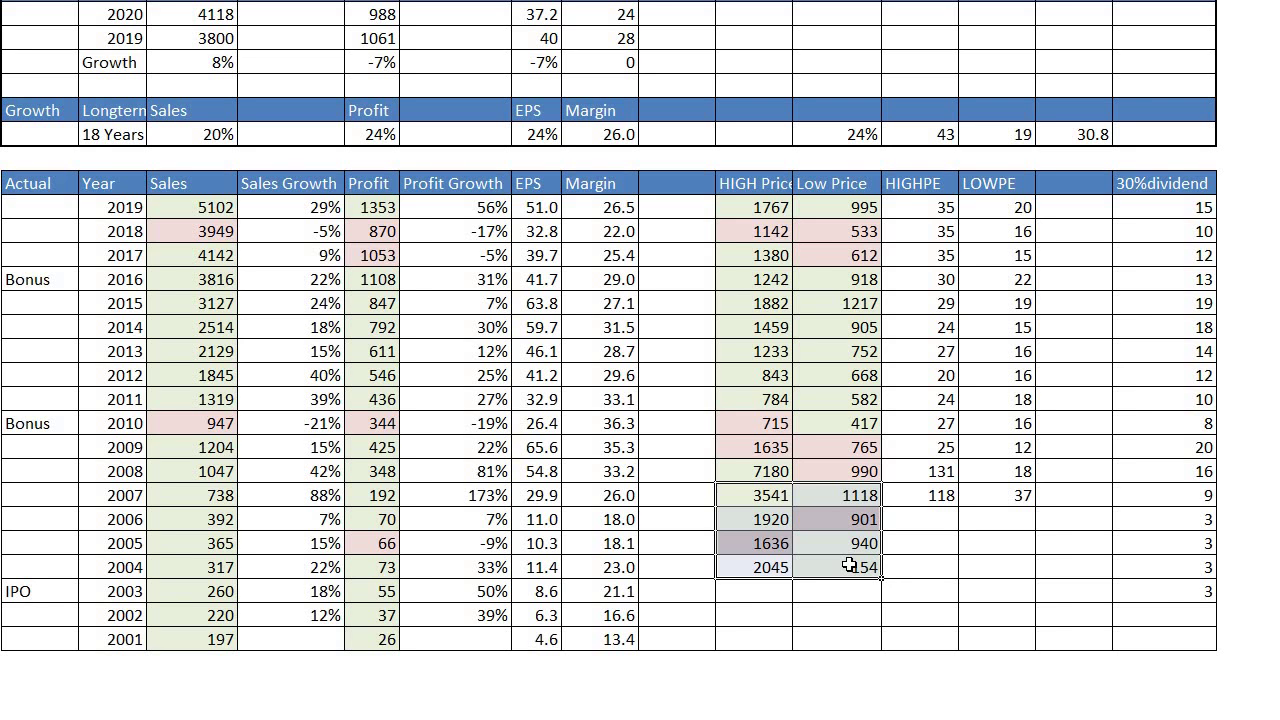
{"action": "left_click_drag", "start_coordinate": [849, 565], "coordinate": [775, 465]}
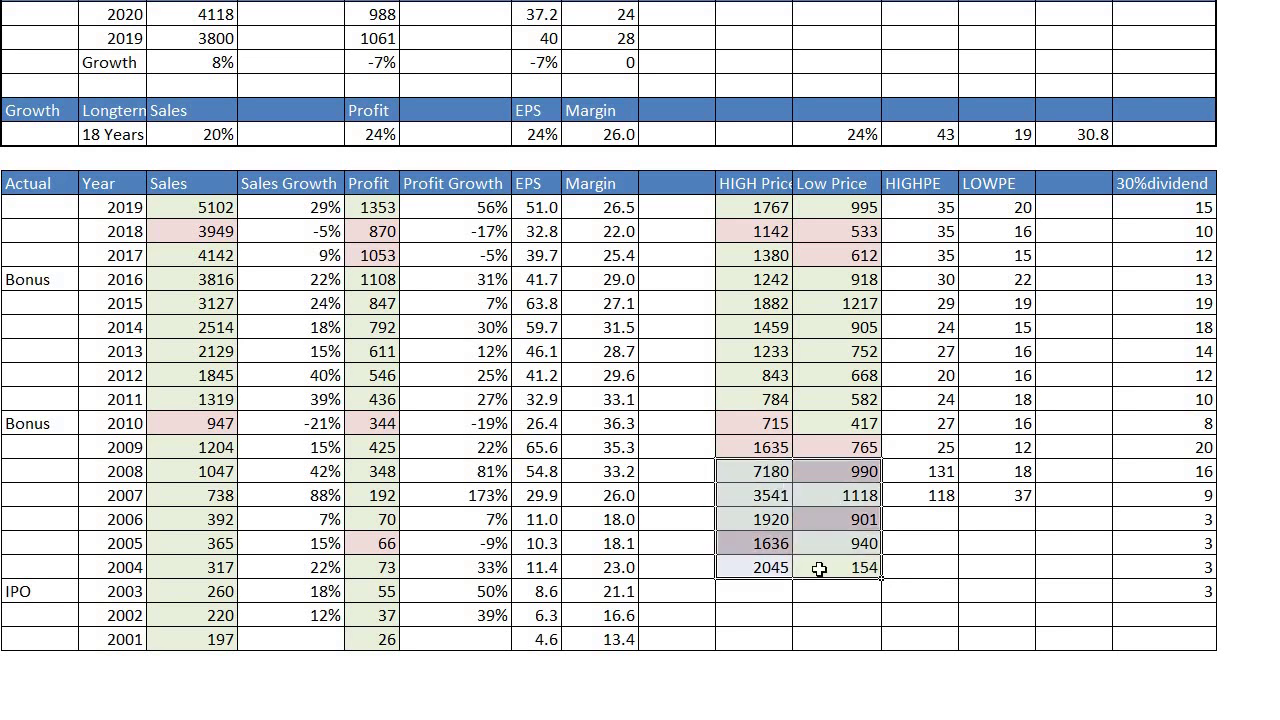
{"action": "left_click_drag", "start_coordinate": [870, 562], "coordinate": [766, 503]}
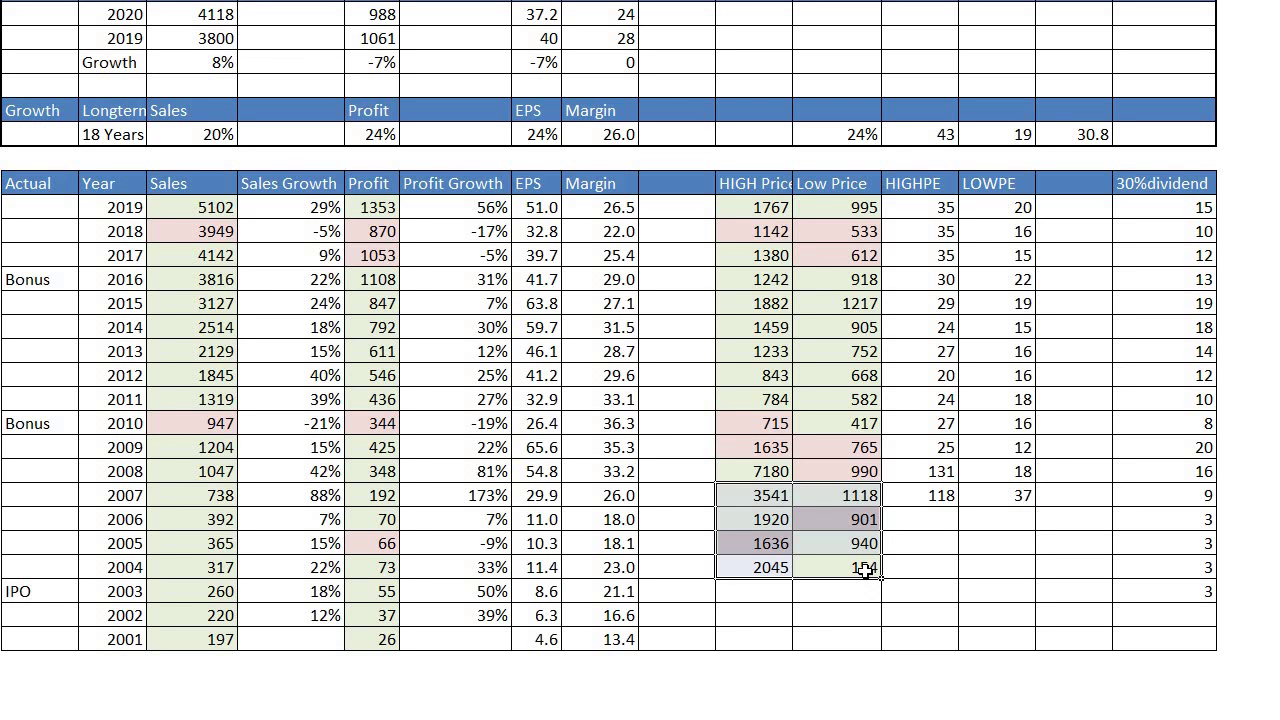
{"action": "mouse_move", "coordinate": [866, 569]}
{"action": "left_mouse_down"}
{"action": "mouse_move", "coordinate": [775, 520]}
{"action": "mouse_move", "coordinate": [773, 218]}
{"action": "mouse_move", "coordinate": [860, 228]}
{"action": "mouse_move", "coordinate": [865, 570]}
{"action": "left_mouse_up"}
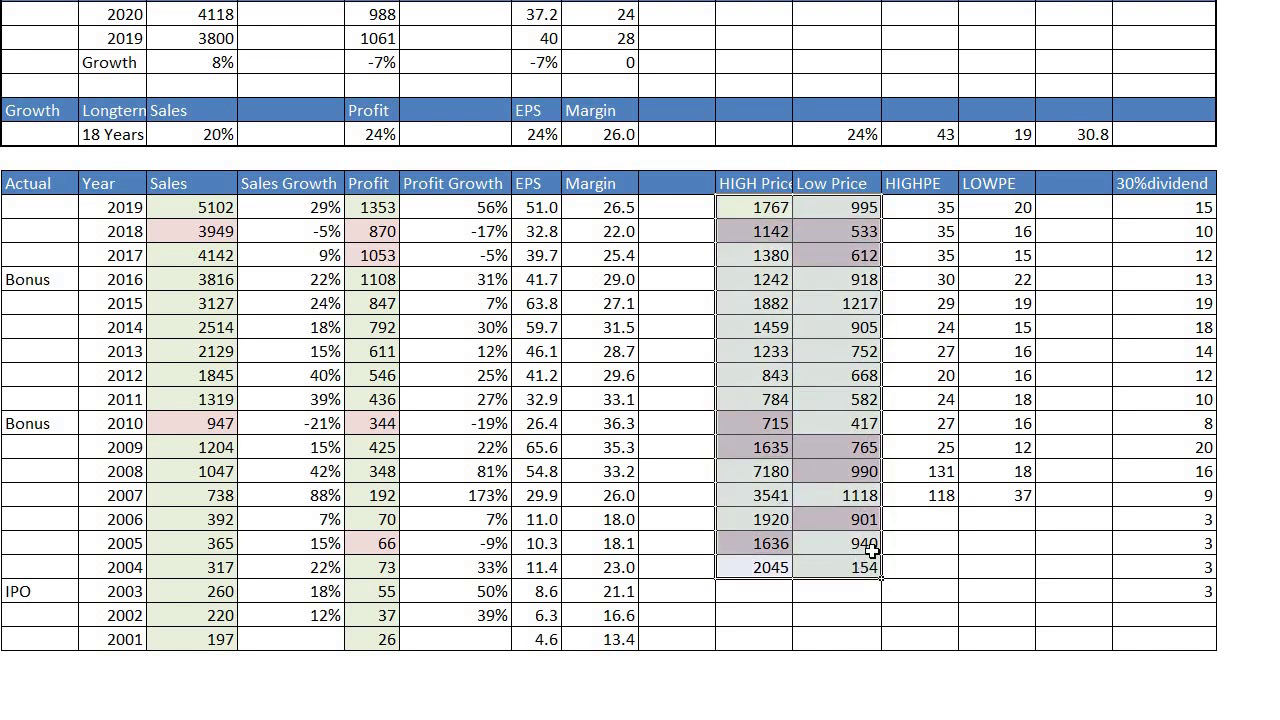
{"action": "left_click_drag", "start_coordinate": [760, 492], "coordinate": [832, 568]}
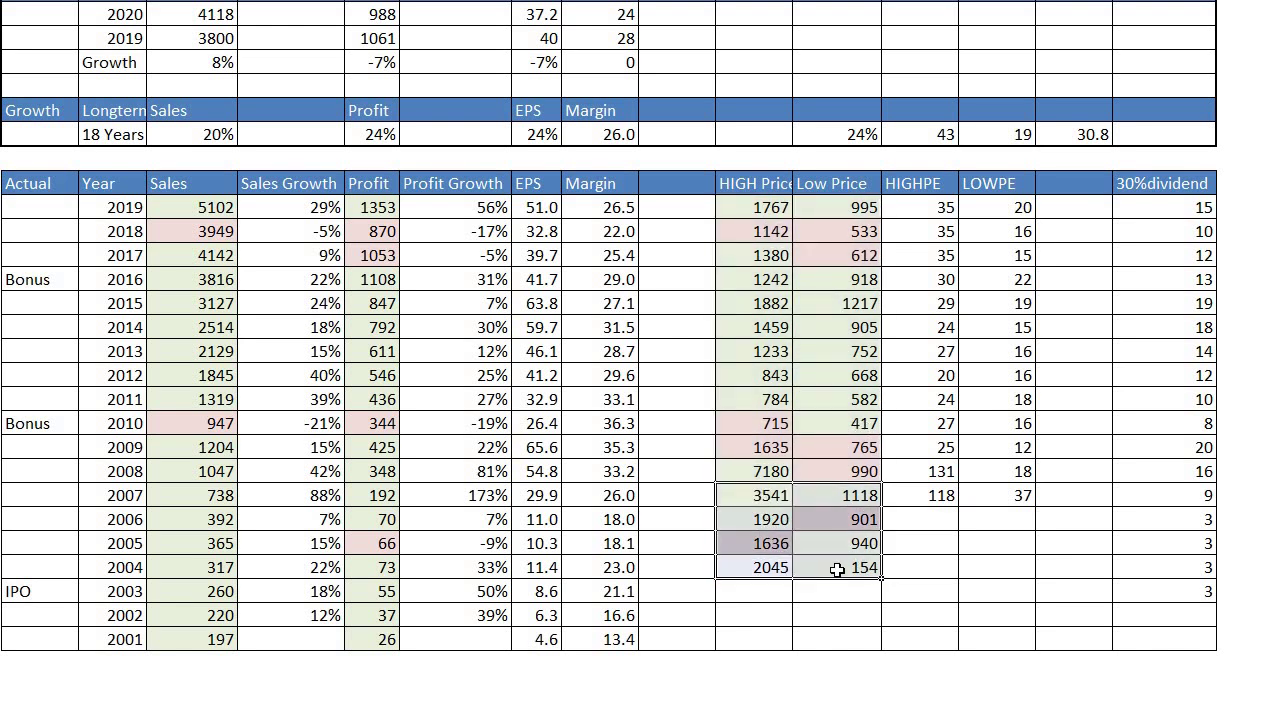
{"action": "left_click_drag", "start_coordinate": [873, 517], "coordinate": [775, 497]}
{"action": "left_click", "coordinate": [775, 497]}
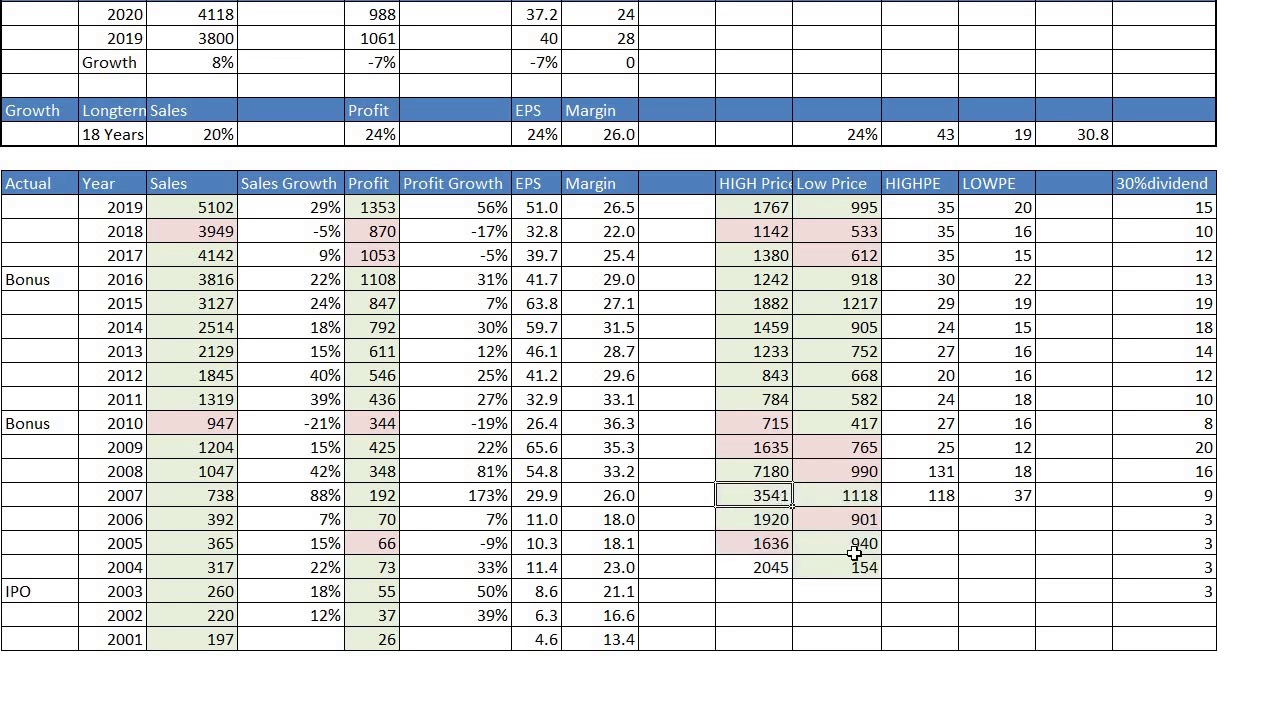
{"action": "left_click_drag", "start_coordinate": [858, 572], "coordinate": [775, 474]}
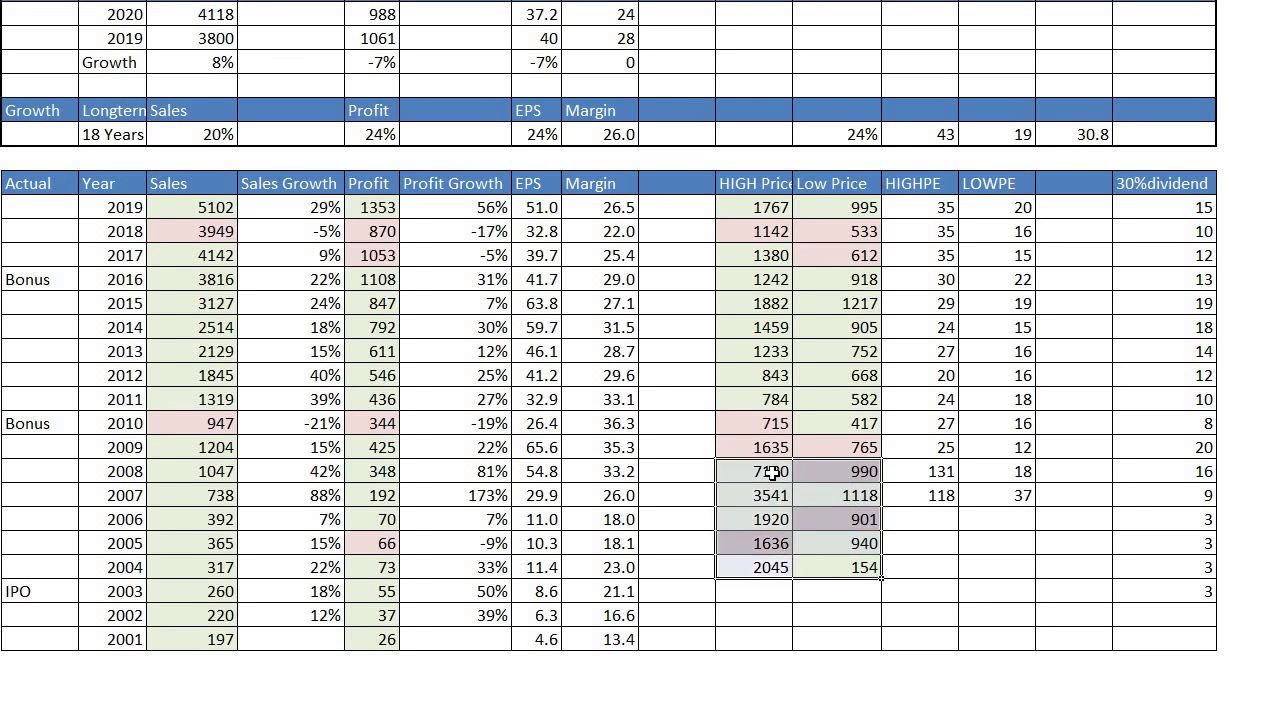
Compare the 2008 High Price with the Low Prices for 2007 and 2008, highlighting both years' prices together.
{"action": "left_click", "coordinate": [772, 474]}
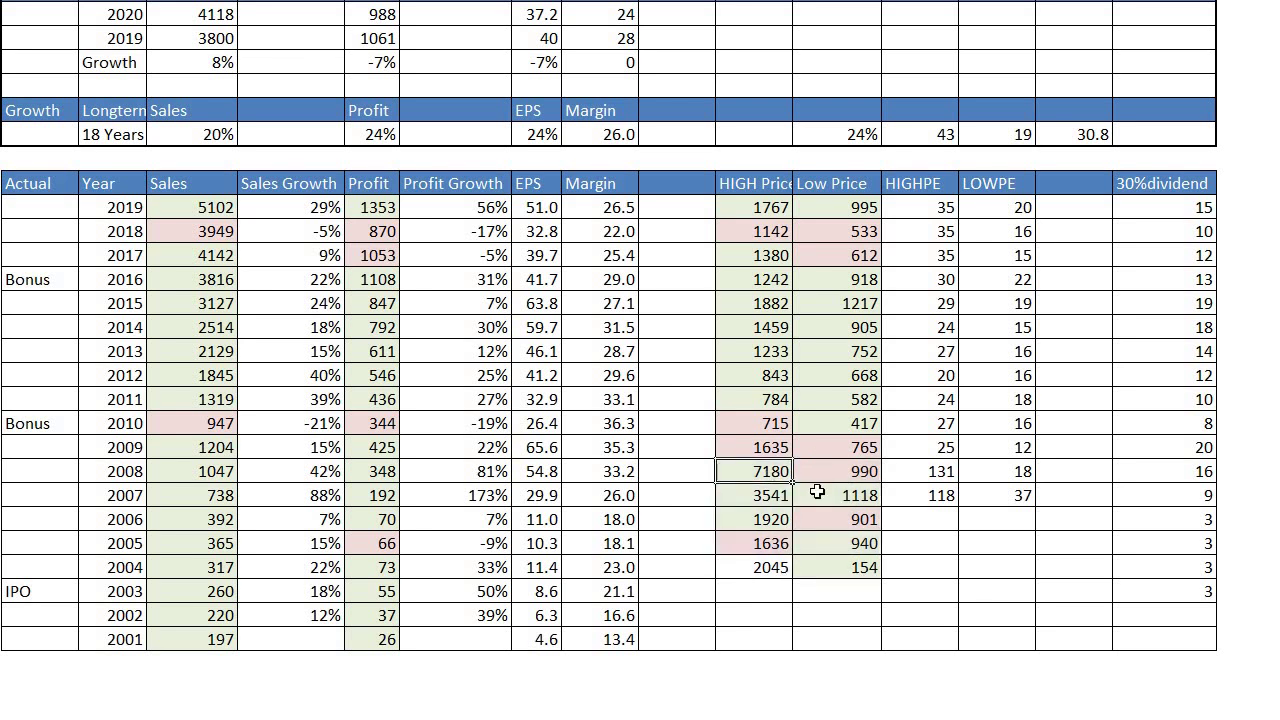
{"action": "left_click", "coordinate": [848, 497]}
{"action": "left_click", "coordinate": [773, 470]}
{"action": "left_click", "coordinate": [853, 500]}
{"action": "left_click", "coordinate": [859, 472]}
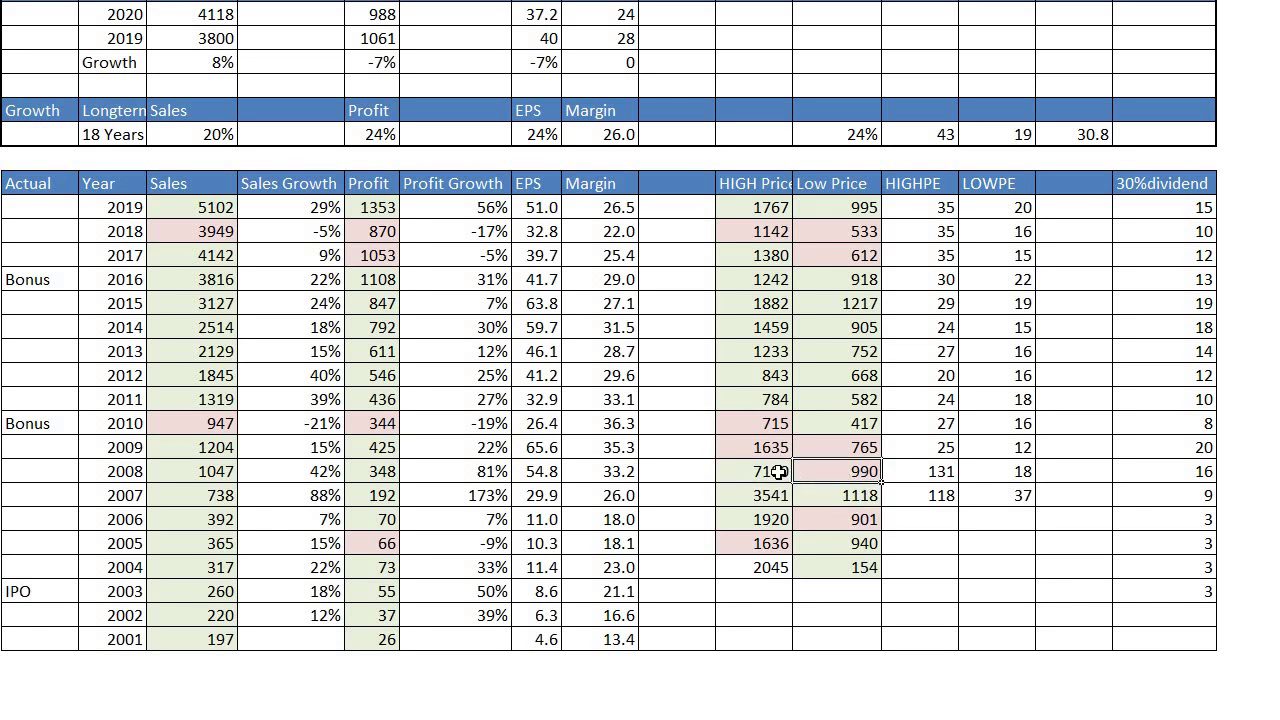
{"action": "left_click", "coordinate": [779, 472]}
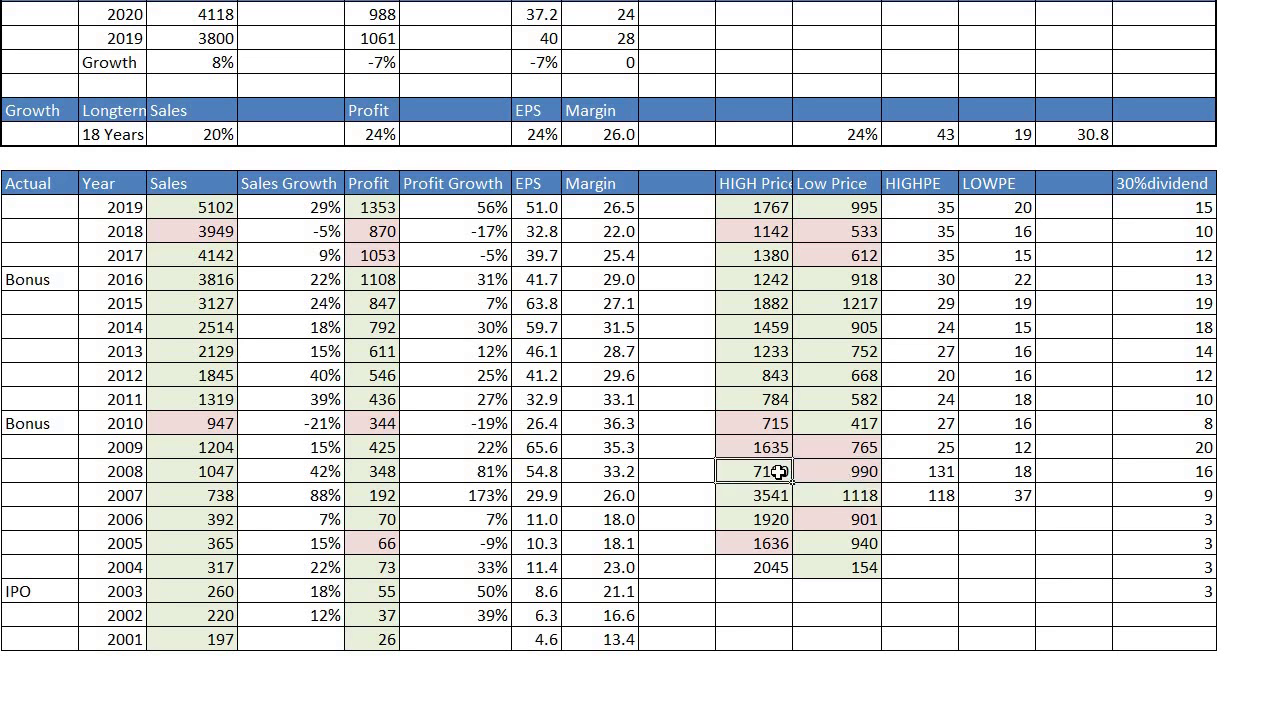
{"action": "left_click", "coordinate": [850, 497]}
{"action": "left_click", "coordinate": [864, 465]}
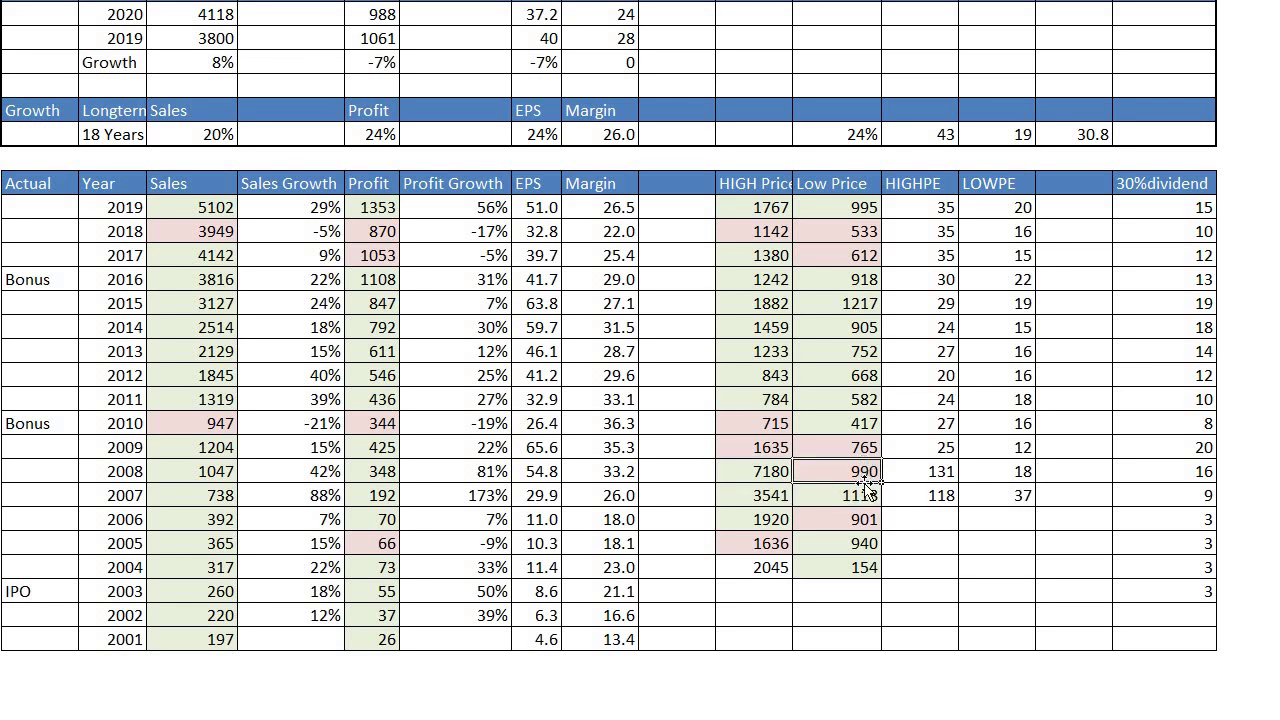
{"action": "left_click_drag", "start_coordinate": [862, 493], "coordinate": [766, 472]}
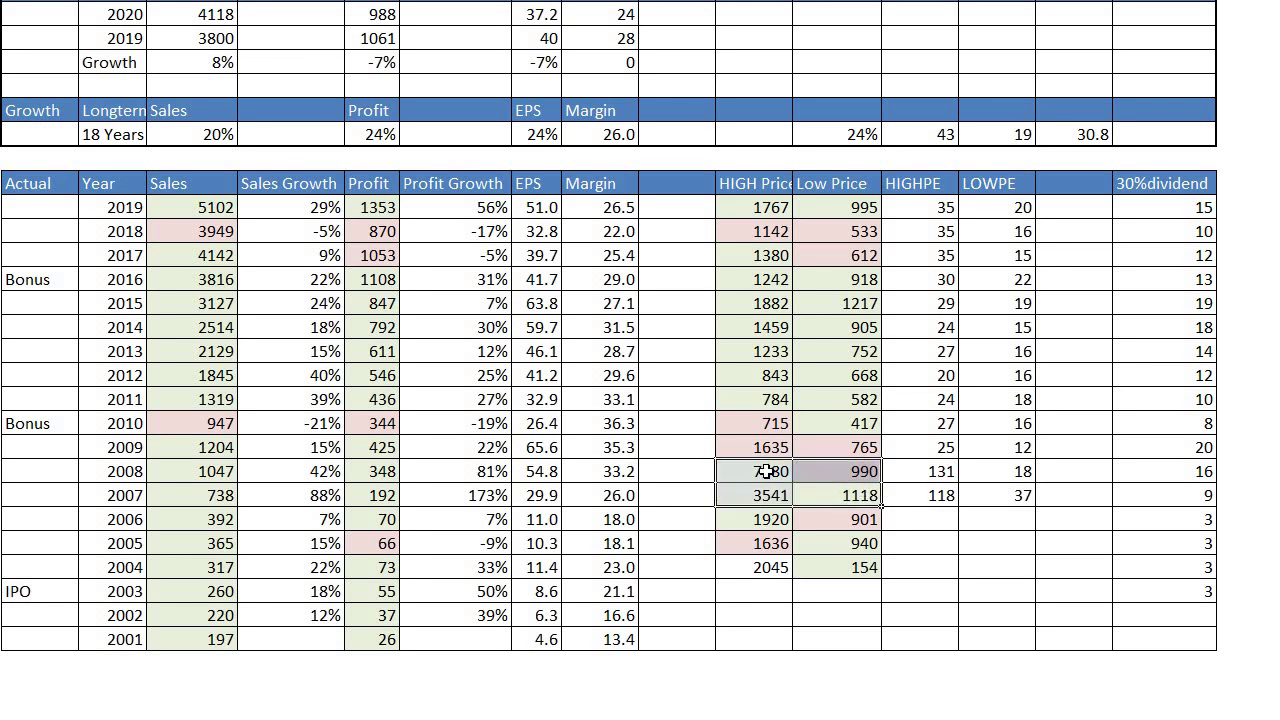
Highlight the High and Low Prices from 2004 through 2008 to examine the range around the 2008 High Price.
{"action": "left_click", "coordinate": [766, 472]}
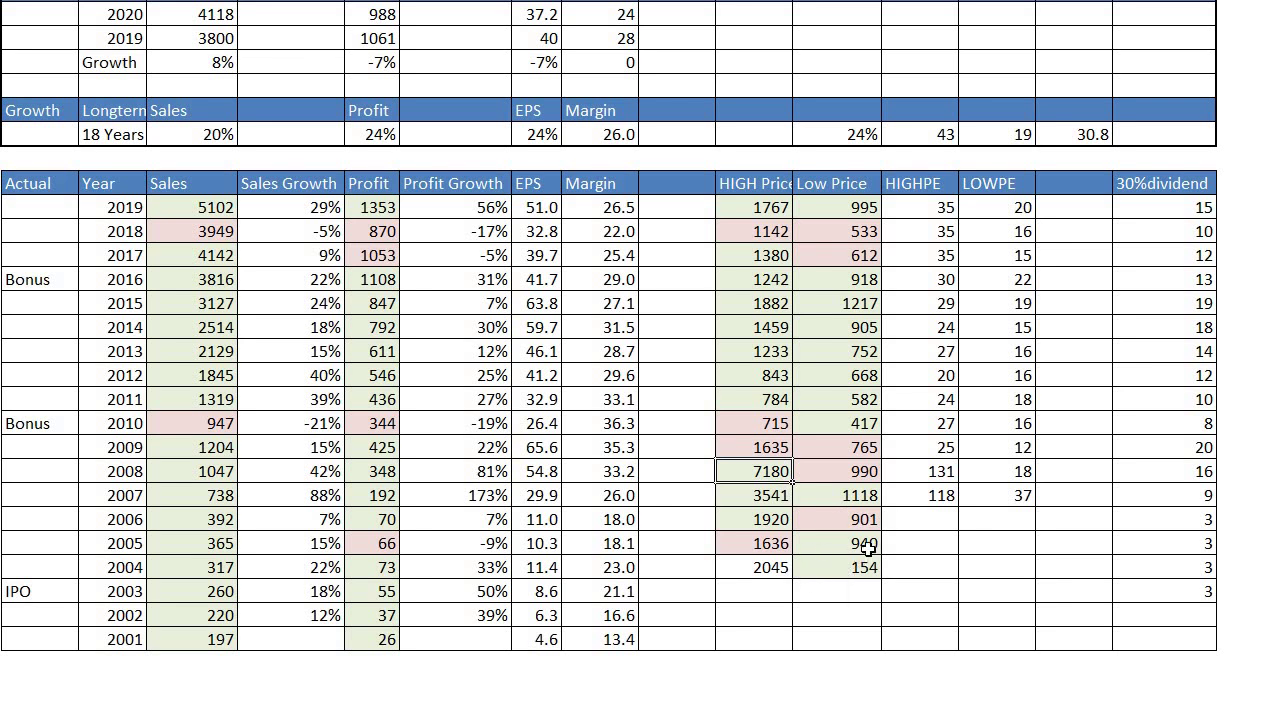
{"action": "left_click_drag", "start_coordinate": [866, 568], "coordinate": [780, 474]}
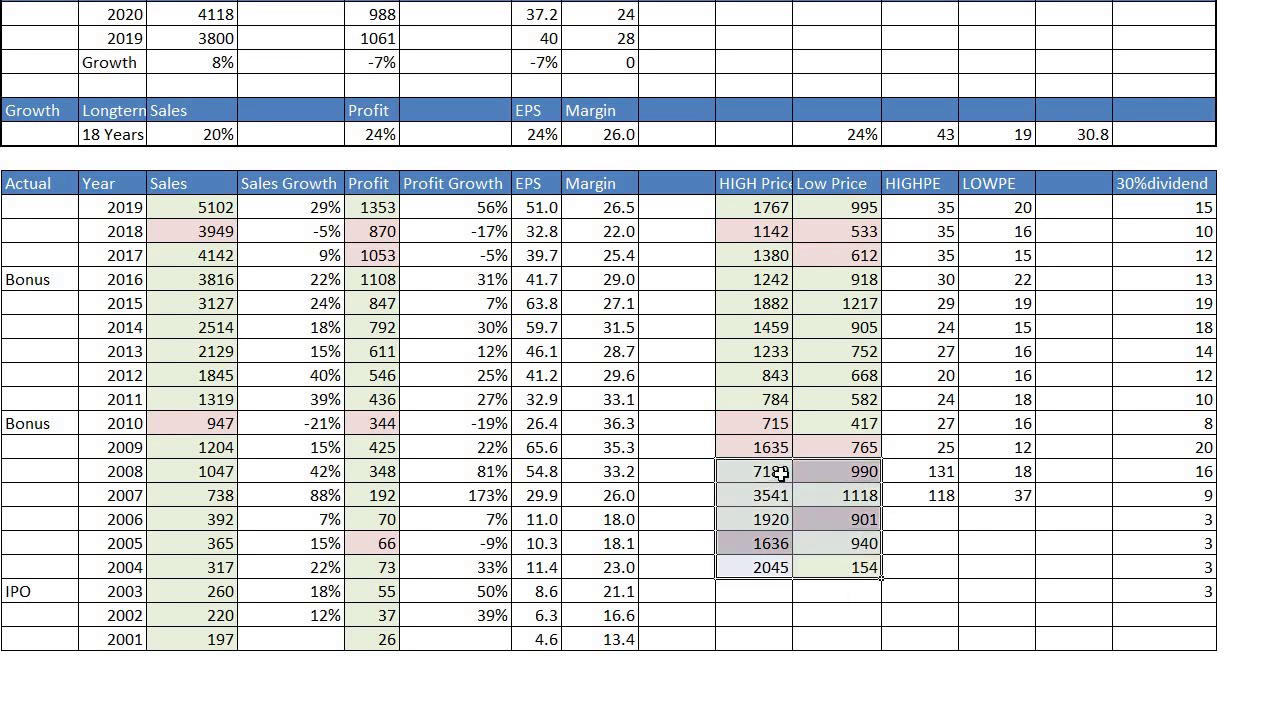
{"action": "left_click_drag", "start_coordinate": [862, 567], "coordinate": [748, 476]}
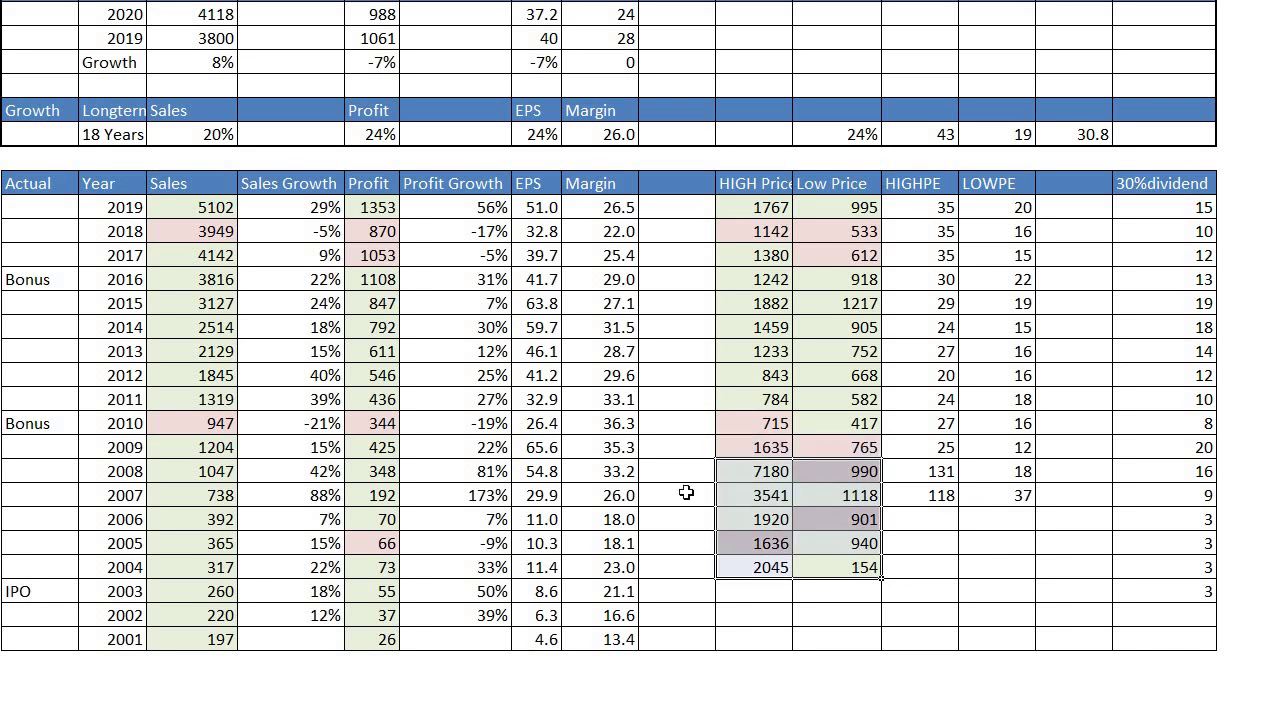
Examine Sales and Profit from 2001 through 2008 by highlighting each column's range.
{"action": "left_click", "coordinate": [214, 639]}
{"action": "left_click", "coordinate": [216, 473]}
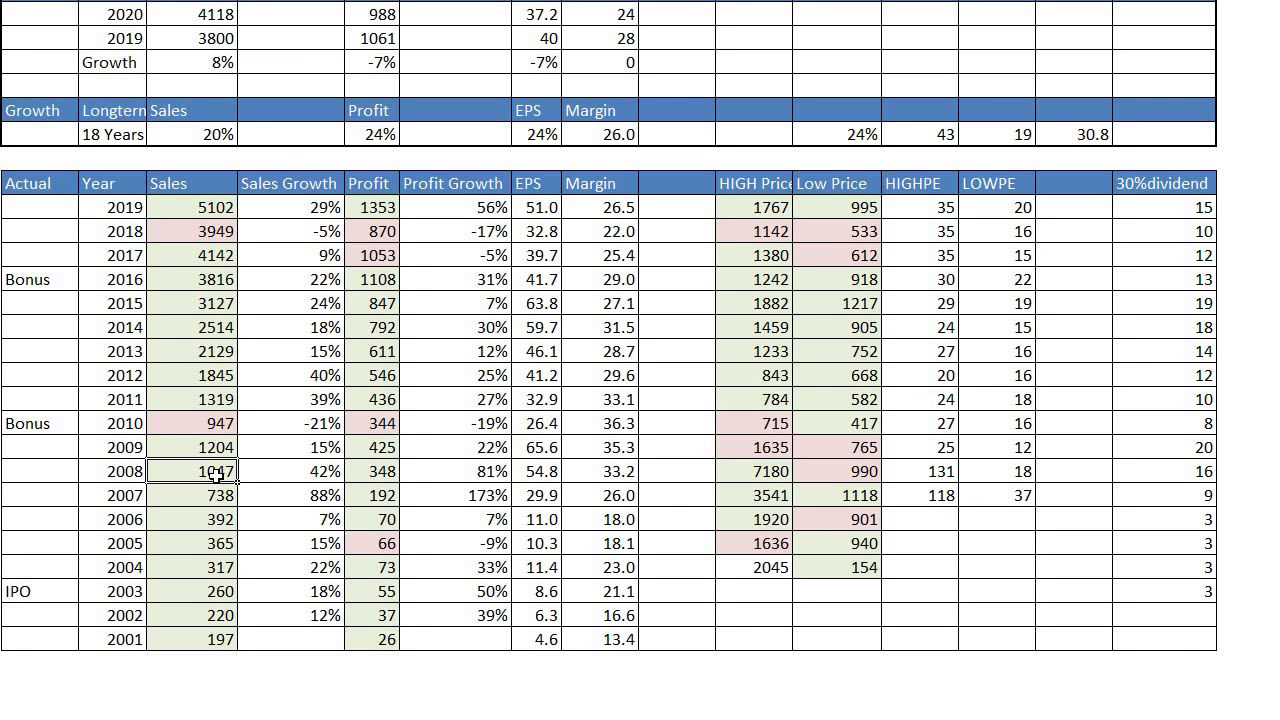
{"action": "left_click_drag", "start_coordinate": [216, 640], "coordinate": [219, 473]}
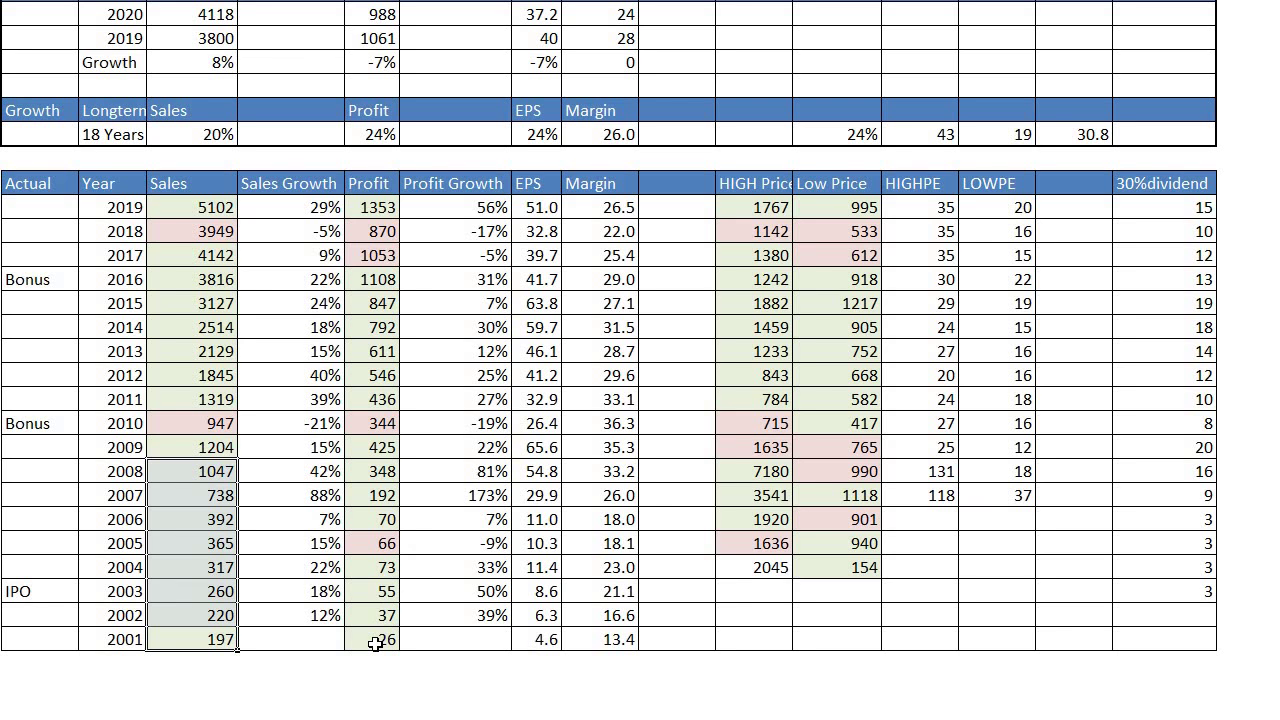
{"action": "left_click_drag", "start_coordinate": [375, 643], "coordinate": [376, 472]}
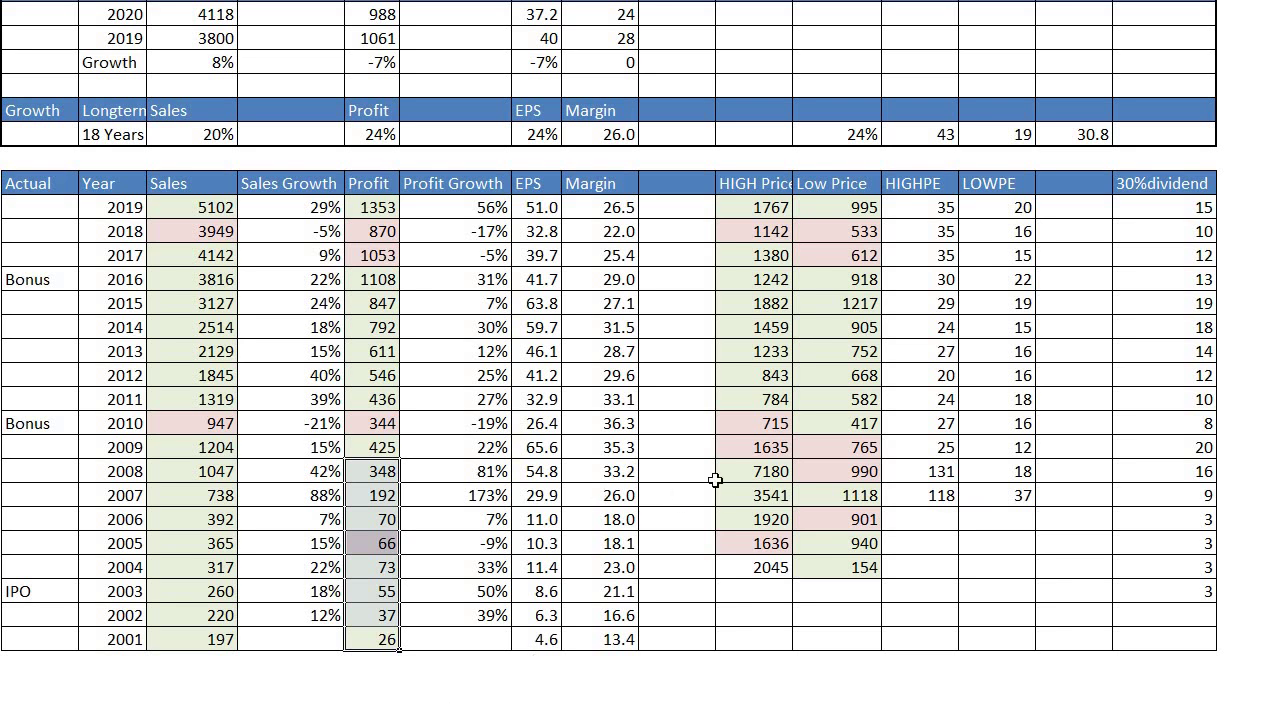
Compare the 2008 High Price with the 2009 High and Low Prices, including the 2008 Low Price.
{"action": "left_click", "coordinate": [757, 471]}
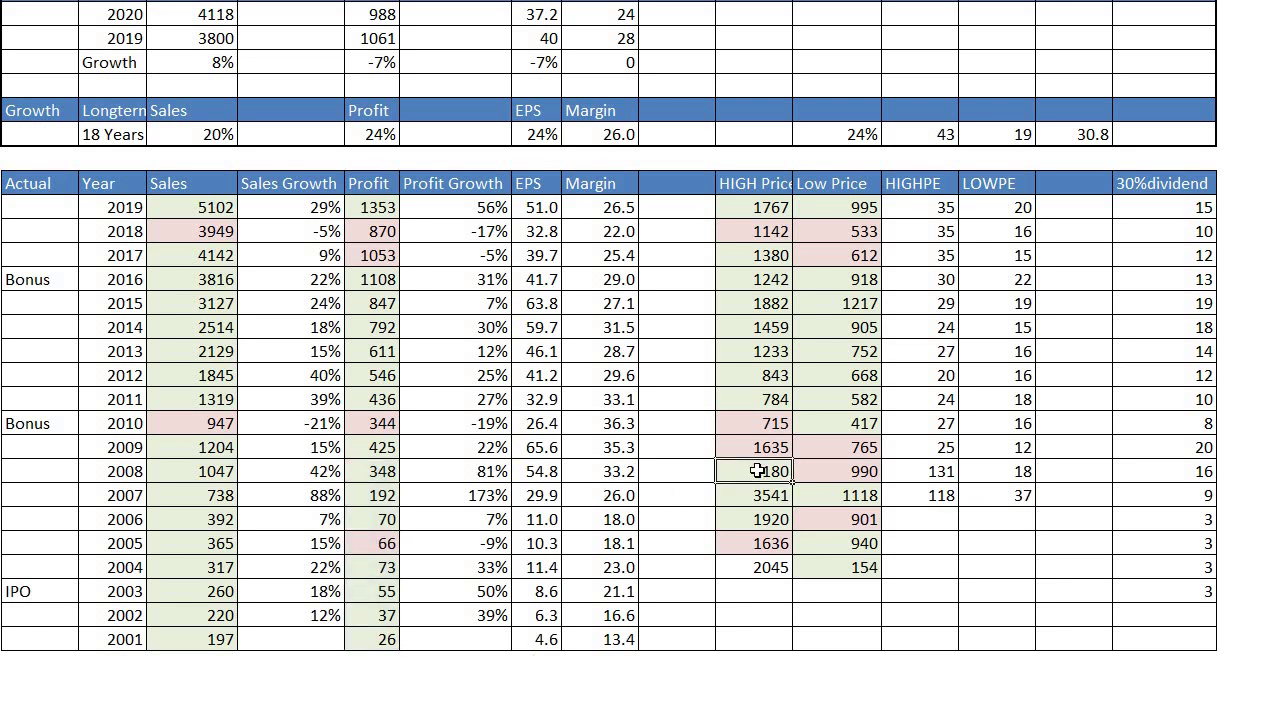
{"action": "left_click", "coordinate": [757, 448]}
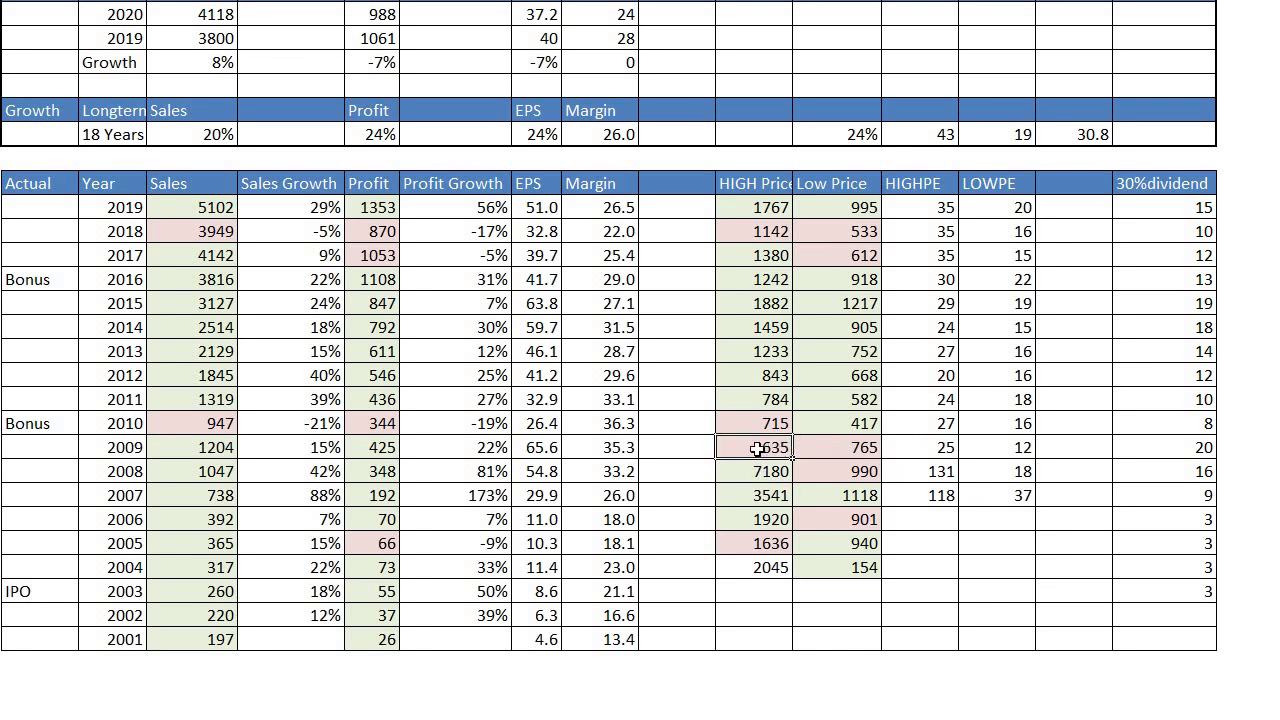
{"action": "left_click", "coordinate": [762, 470]}
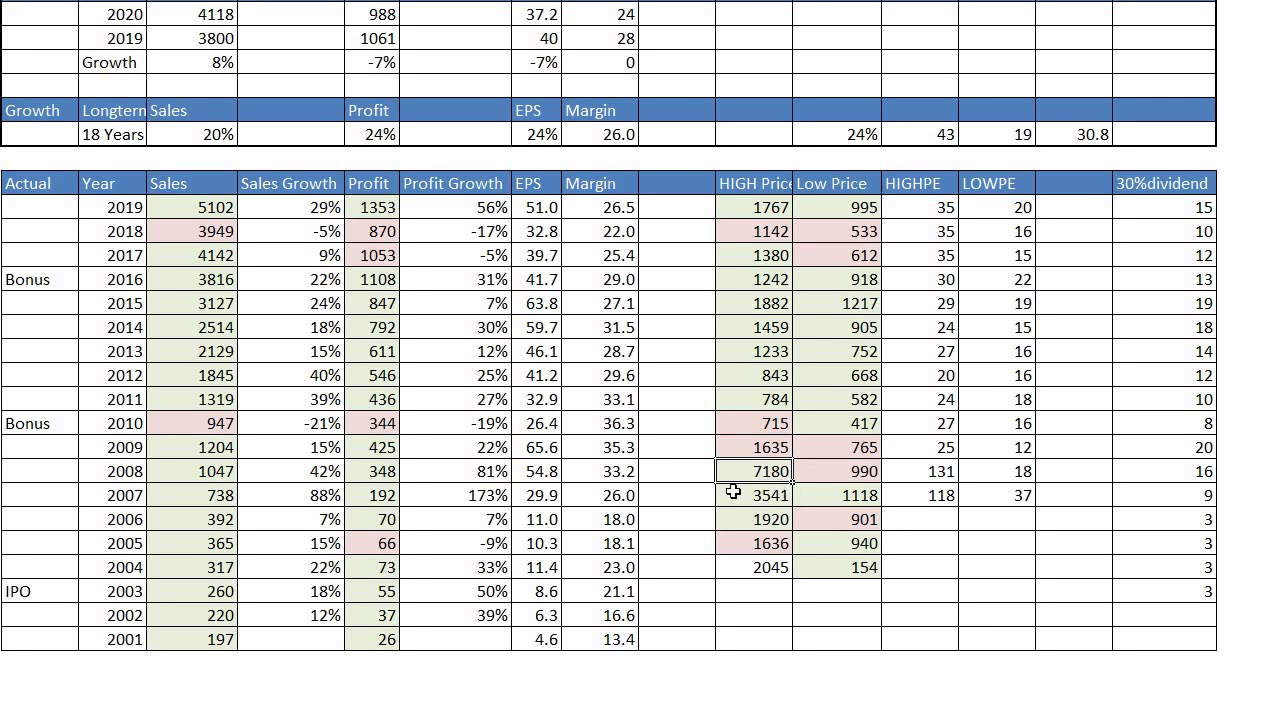
{"action": "left_click", "coordinate": [838, 448], "text": "shift"}
{"action": "left_click", "coordinate": [838, 448]}
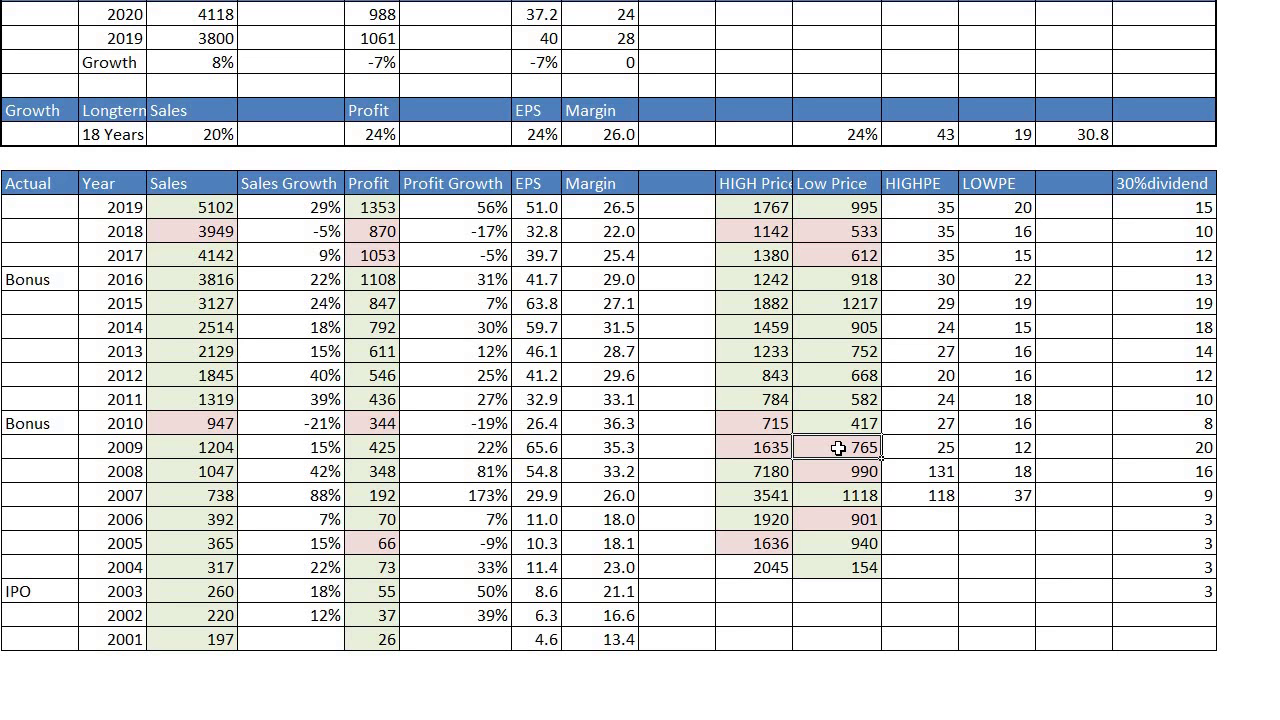
{"action": "left_click_drag", "start_coordinate": [838, 448], "coordinate": [841, 460]}
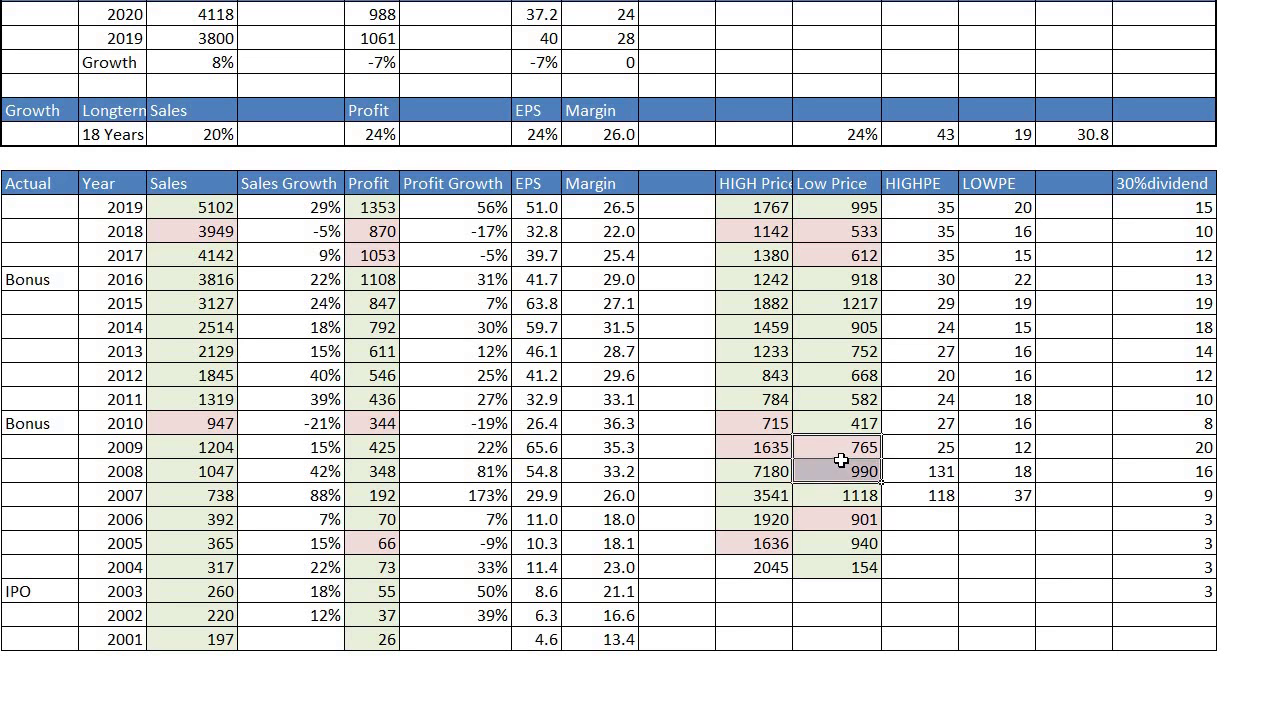
{"action": "left_click", "coordinate": [865, 445]}
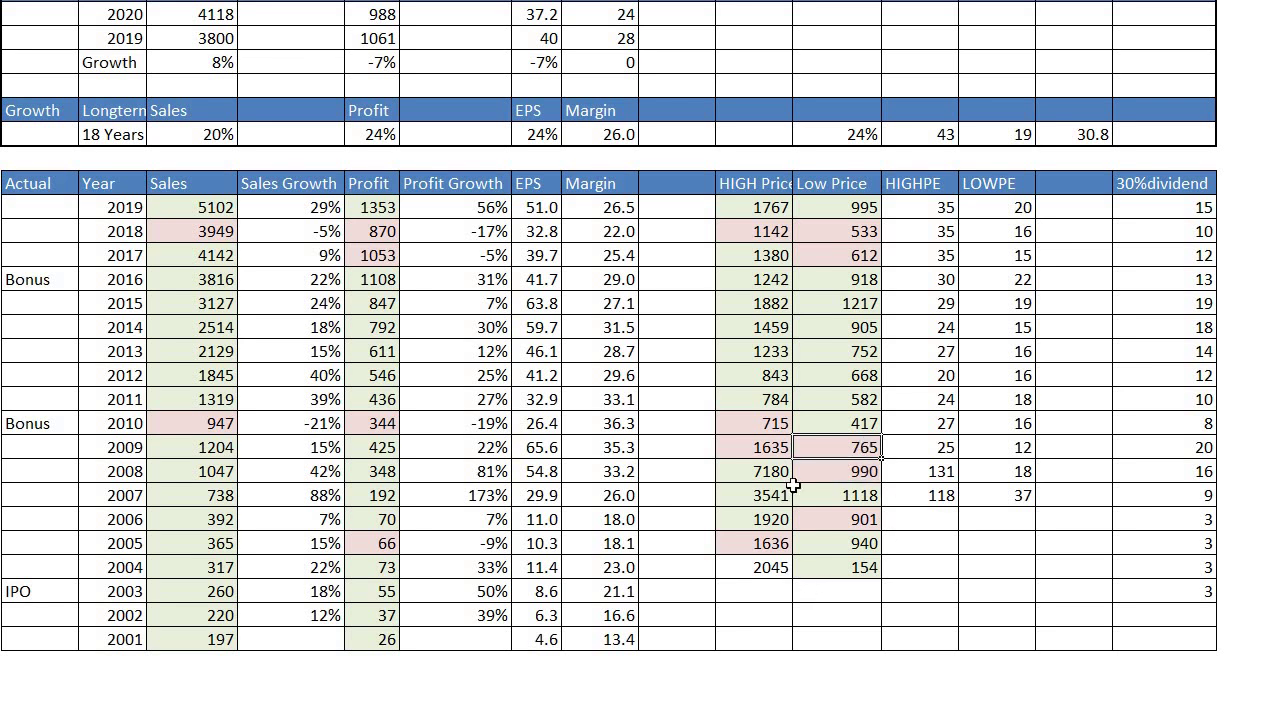
{"action": "mouse_move", "coordinate": [772, 447]}
{"action": "left_mouse_down"}
{"action": "mouse_move", "coordinate": [860, 477]}
{"action": "mouse_move", "coordinate": [750, 448]}
{"action": "left_mouse_up"}
{"action": "left_click", "coordinate": [758, 448]}
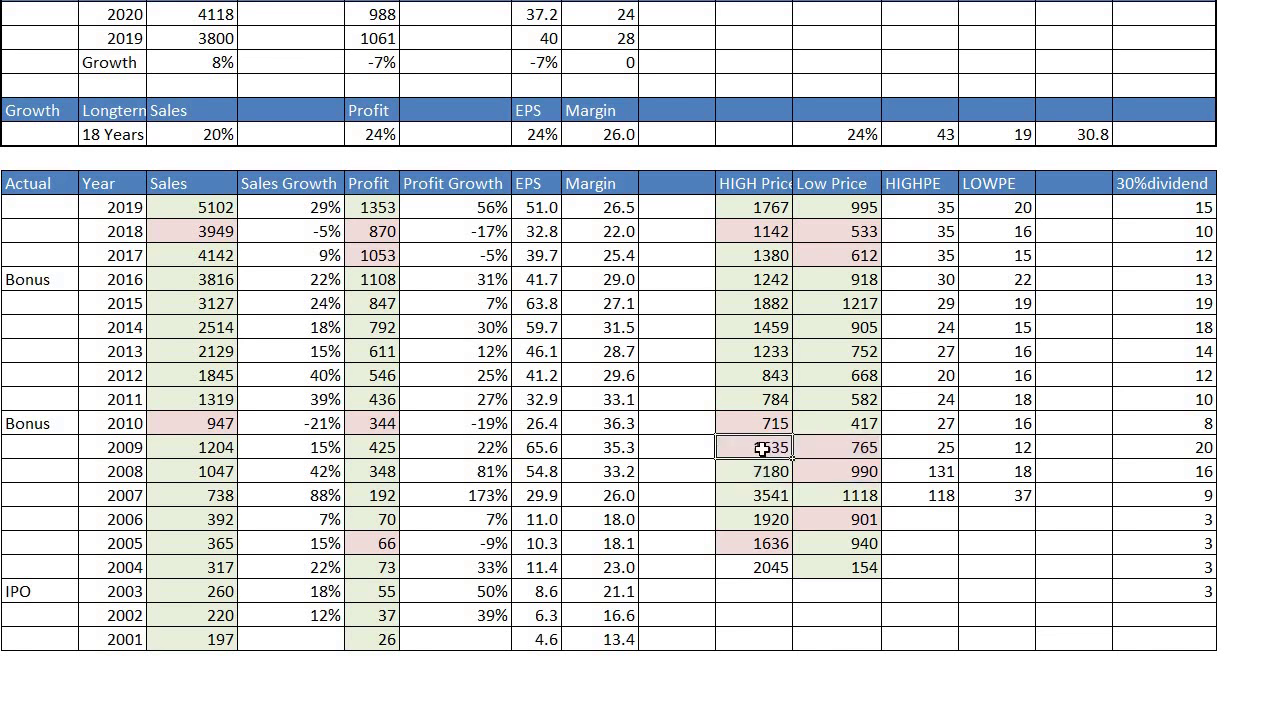
Compare Sales Growth and Profit Growth for 2009 with the figures for 2007 and 2008.
{"action": "left_click", "coordinate": [309, 500]}
{"action": "left_click_drag", "start_coordinate": [309, 500], "coordinate": [318, 447]}
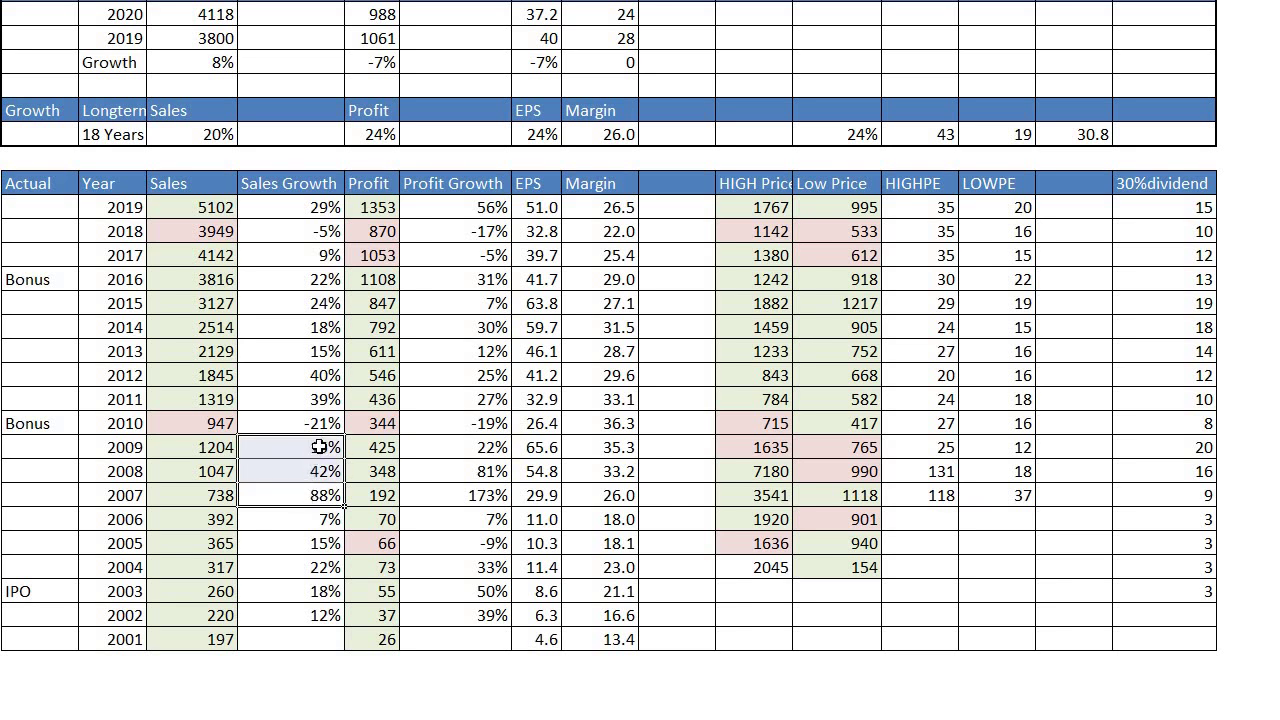
{"action": "left_click", "coordinate": [318, 447]}
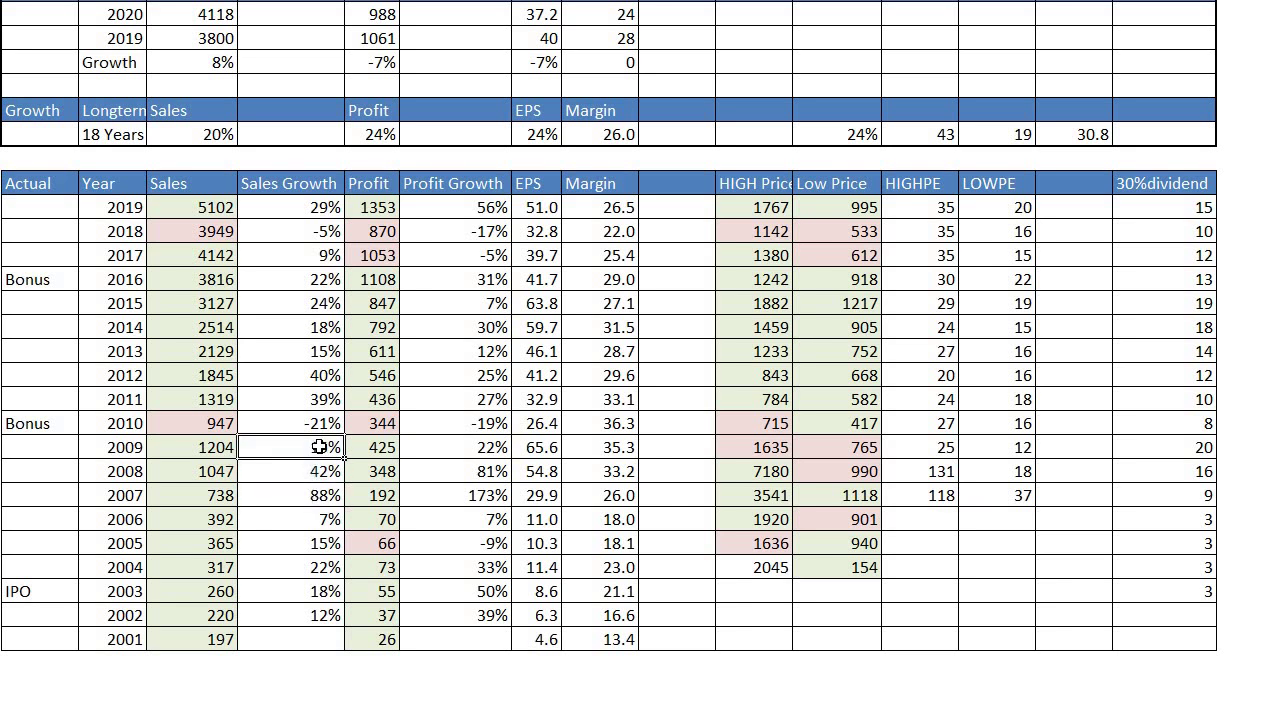
{"action": "left_click", "coordinate": [482, 449]}
{"action": "left_click_drag", "start_coordinate": [485, 472], "coordinate": [487, 504]}
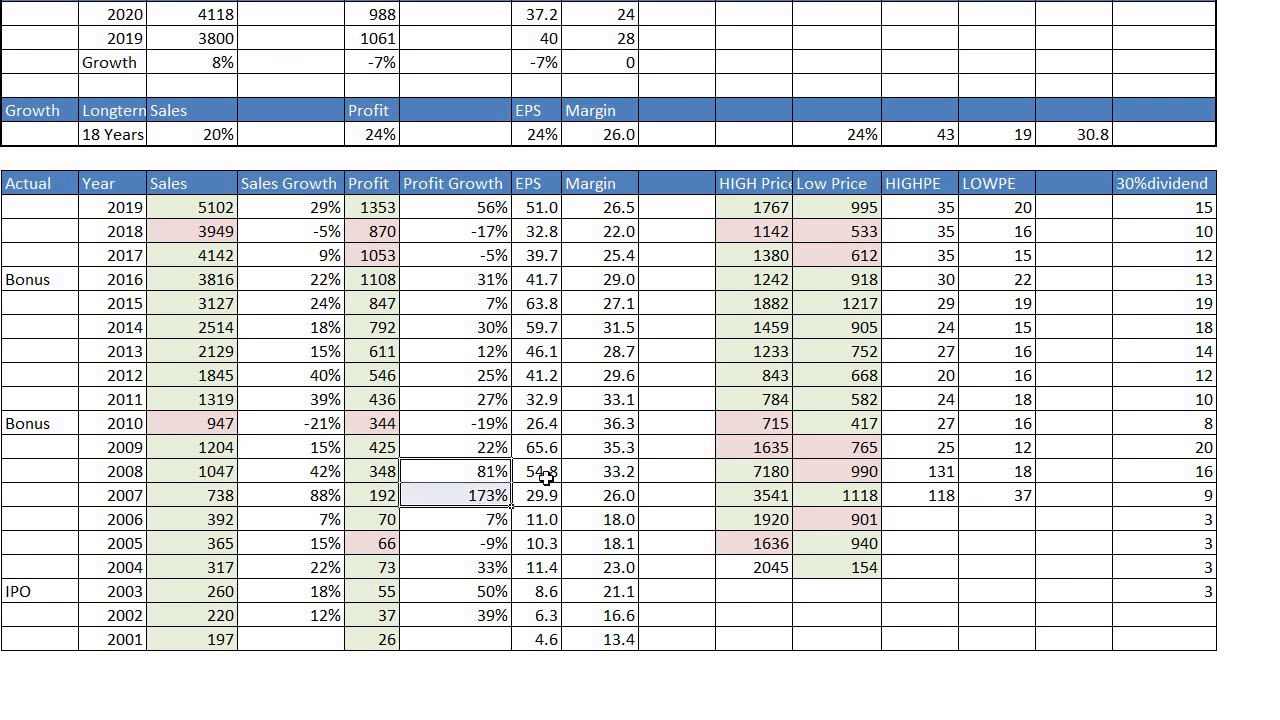
{"action": "left_click", "coordinate": [485, 449]}
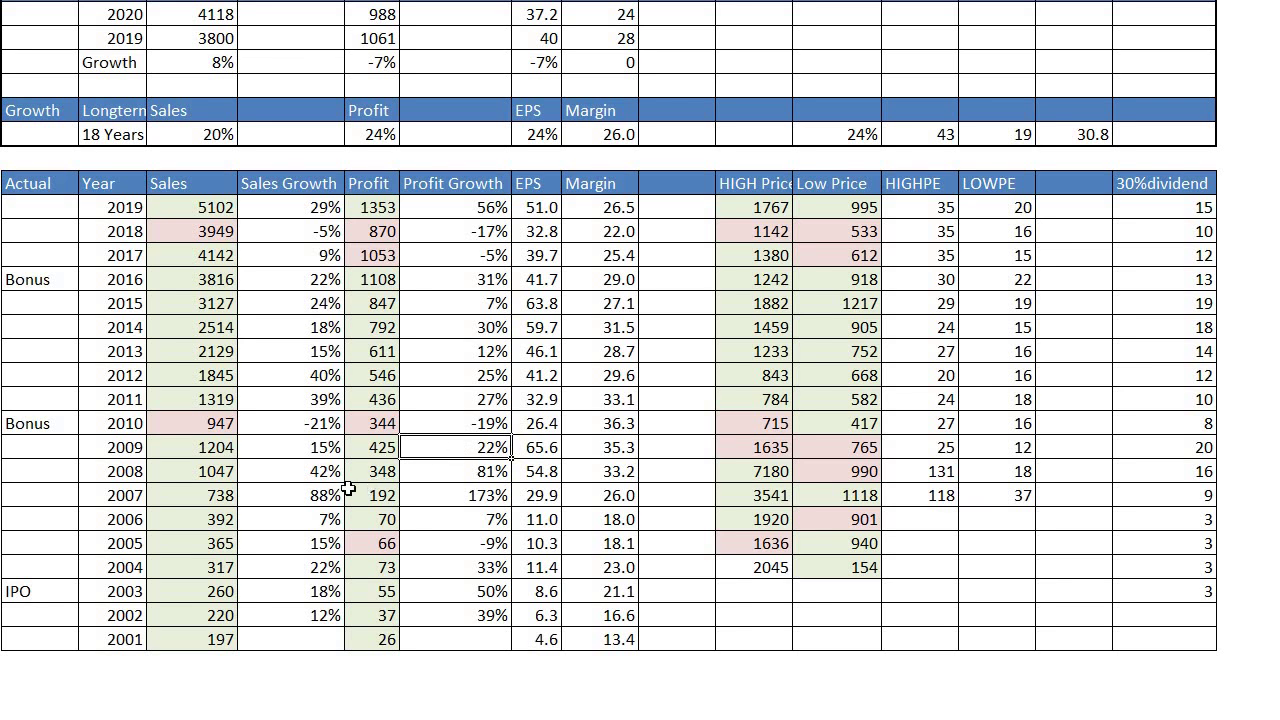
Highlight the full yearly records for 2008 and 2009, extending the range to include 2010.
{"action": "mouse_move", "coordinate": [129, 451]}
{"action": "left_mouse_down"}
{"action": "mouse_move", "coordinate": [309, 476]}
{"action": "mouse_move", "coordinate": [1194, 460]}
{"action": "mouse_move", "coordinate": [1180, 471]}
{"action": "mouse_move", "coordinate": [612, 447]}
{"action": "mouse_move", "coordinate": [100, 472]}
{"action": "mouse_move", "coordinate": [115, 472]}
{"action": "mouse_move", "coordinate": [106, 449]}
{"action": "left_mouse_up"}
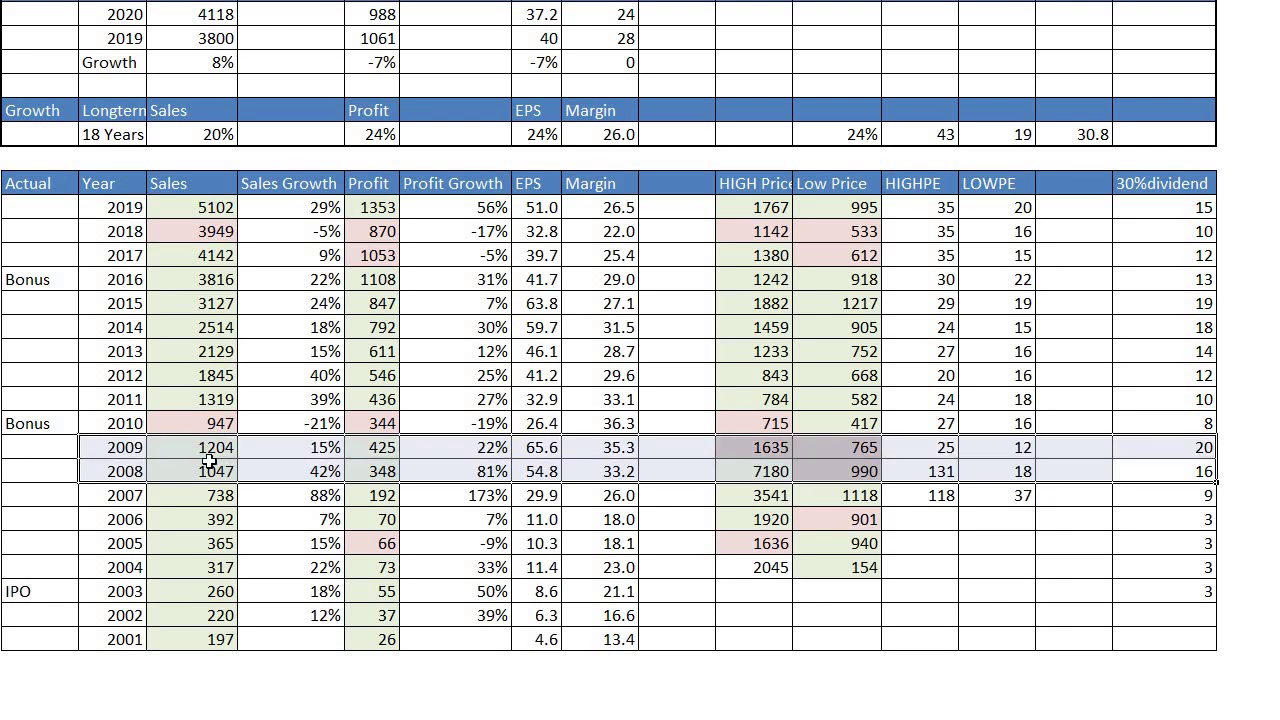
{"action": "left_click_drag", "start_coordinate": [205, 466], "coordinate": [870, 427]}
{"action": "left_click_drag", "start_coordinate": [990, 429], "coordinate": [1099, 437]}
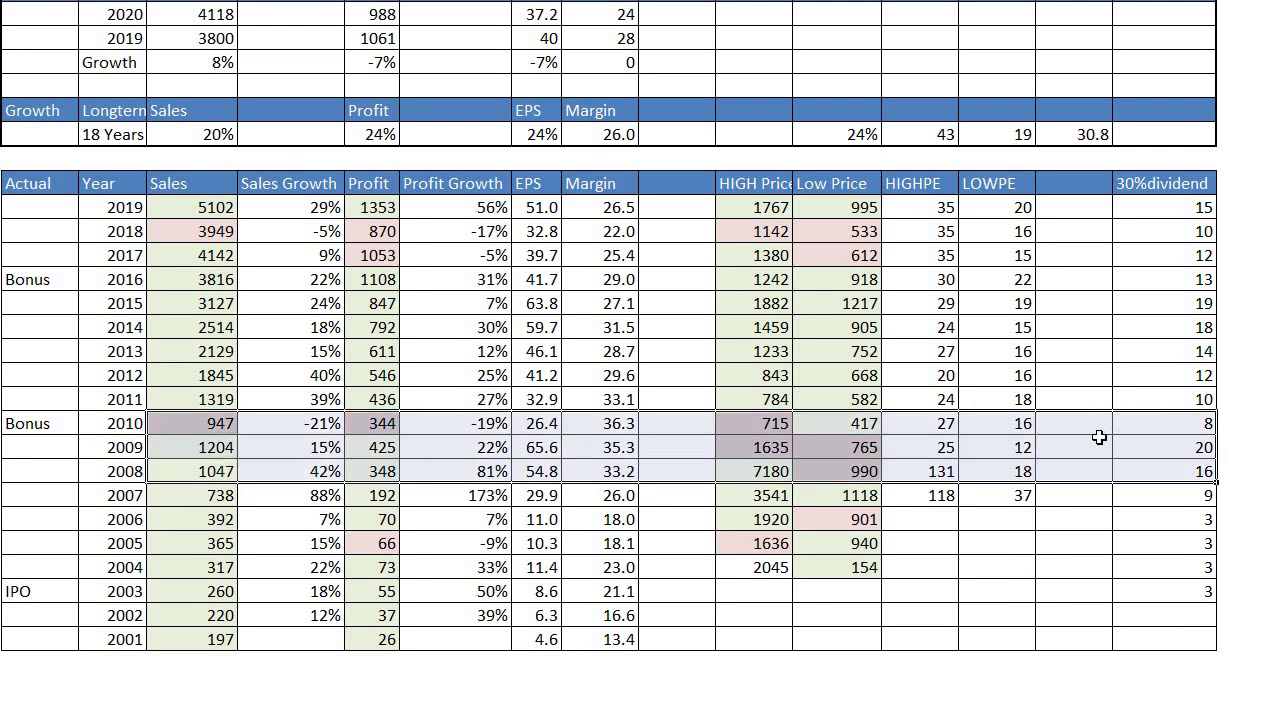
Review the 2010 Sales and Sales Growth together with the 2010 Profit and Profit Growth.
{"action": "left_click", "coordinate": [177, 417]}
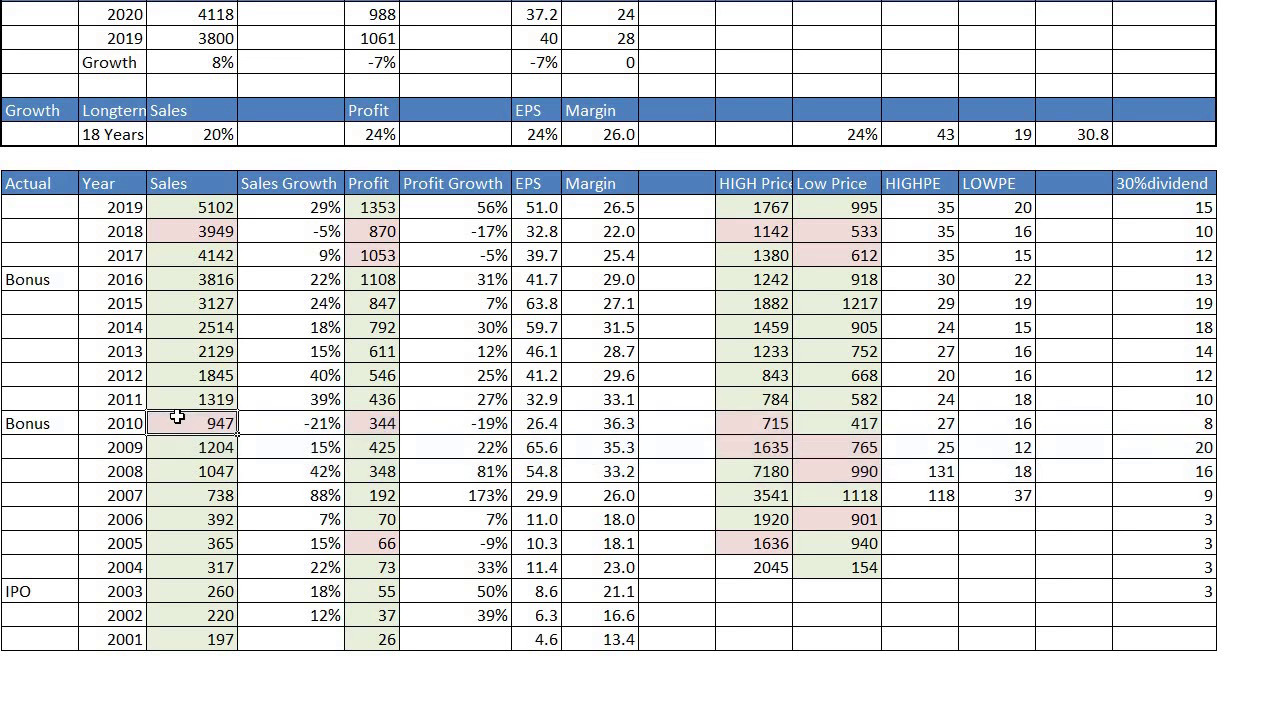
{"action": "left_click", "coordinate": [313, 422]}
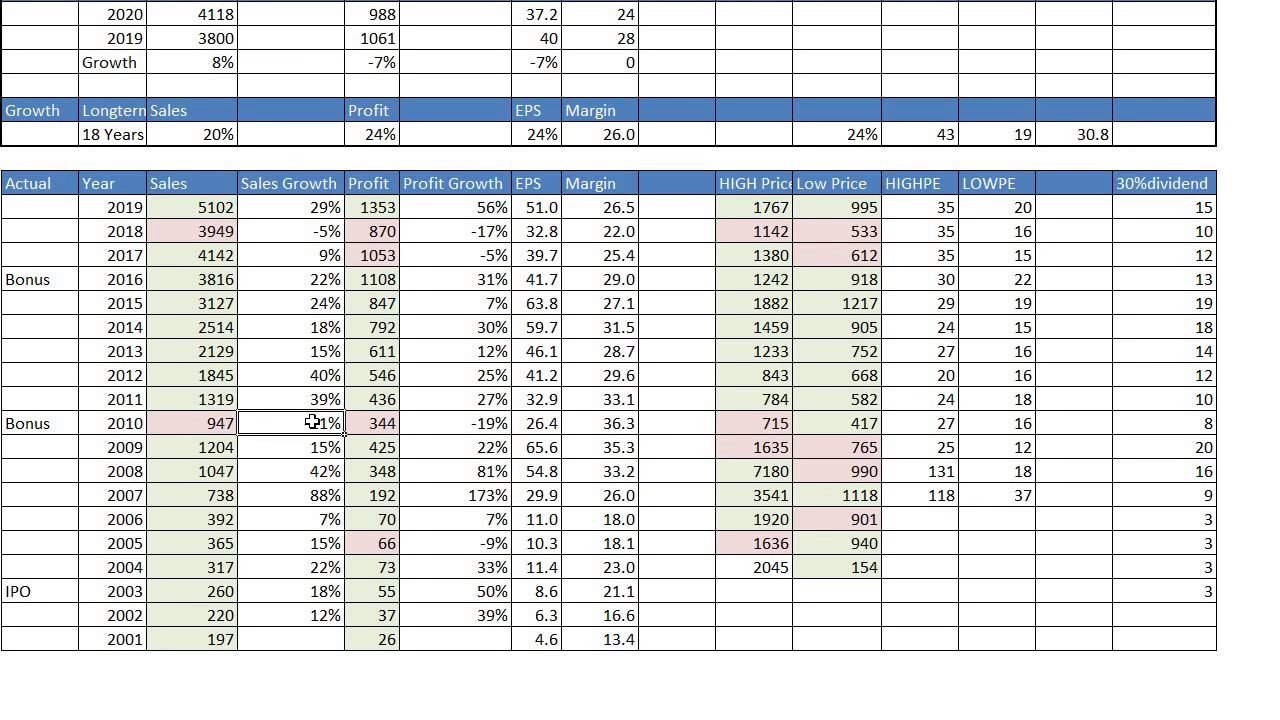
{"action": "left_click", "coordinate": [484, 423]}
{"action": "left_click_drag", "start_coordinate": [394, 423], "coordinate": [451, 421]}
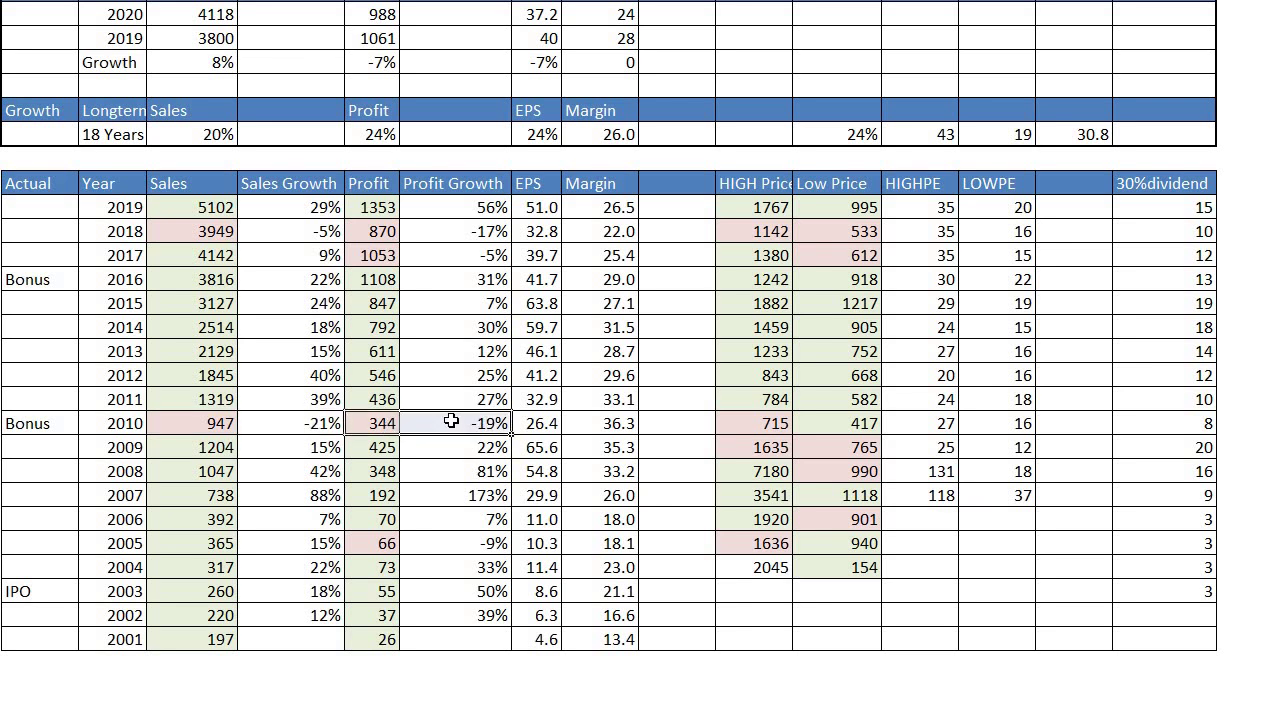
{"action": "left_click", "coordinate": [451, 421]}
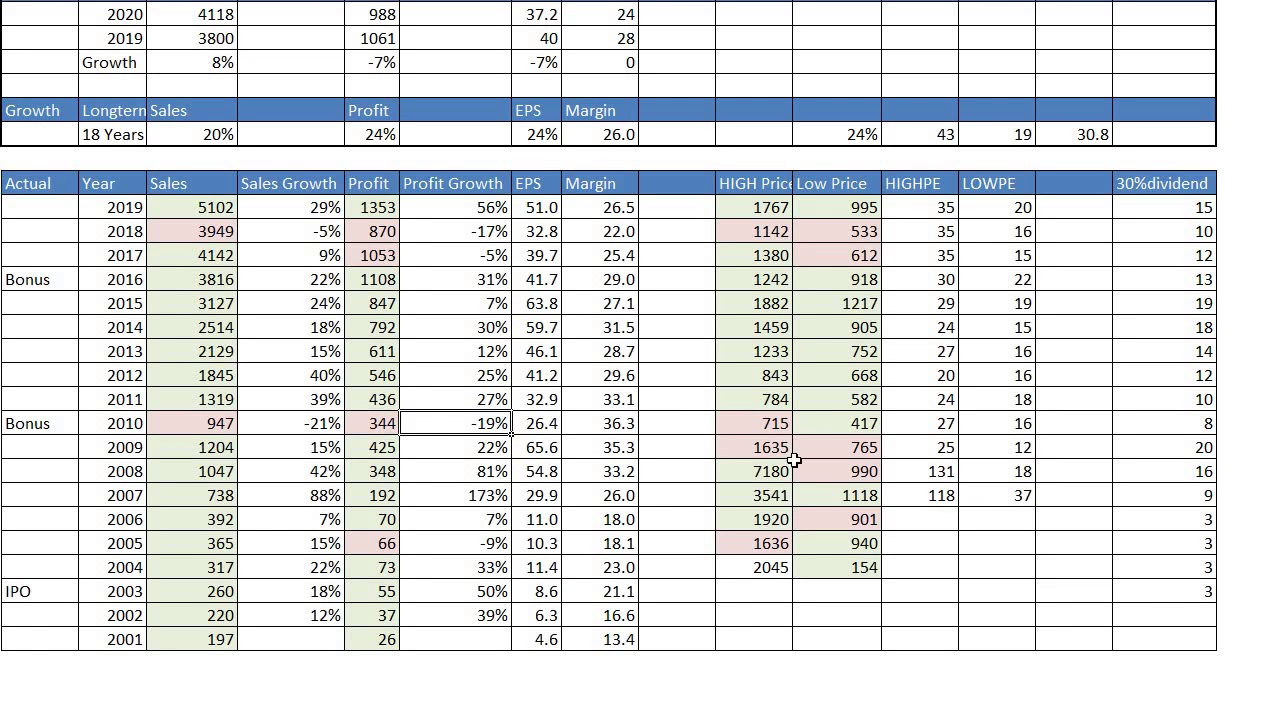
Compare the 2010 High and Low Prices with the 2008 High Price and the 2009 prices.
{"action": "left_click_drag", "start_coordinate": [762, 421], "coordinate": [832, 423]}
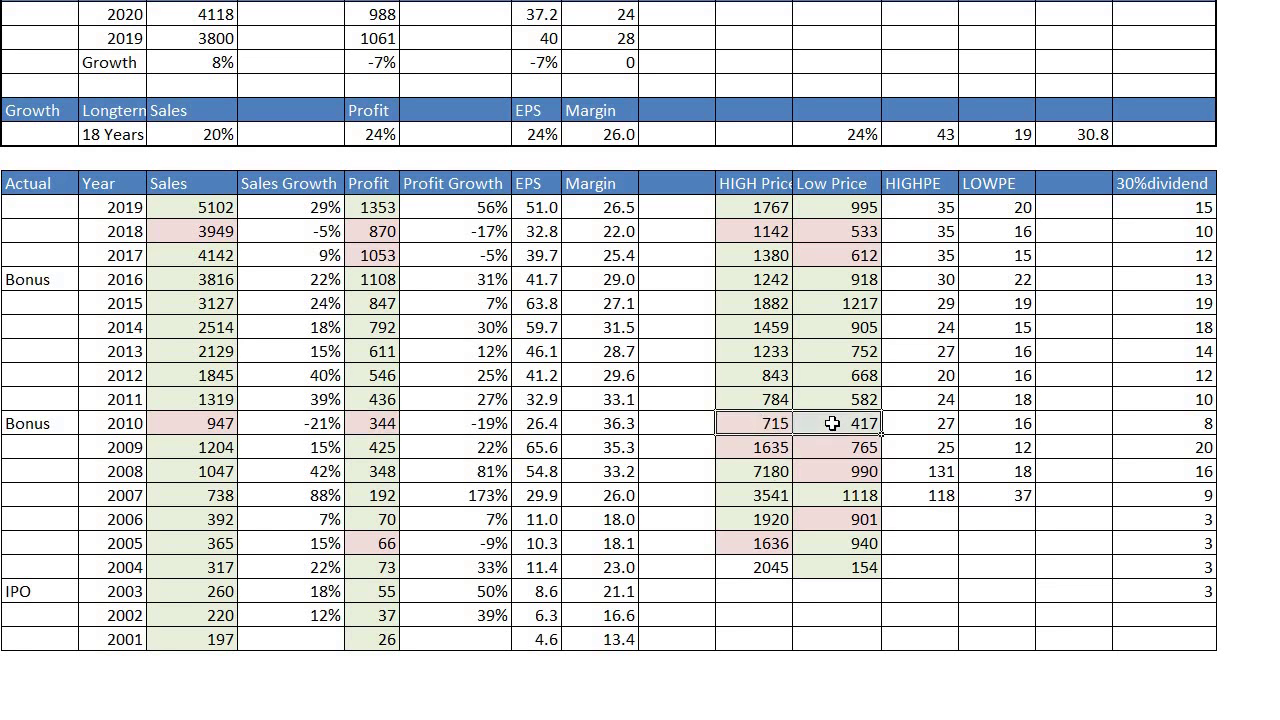
{"action": "left_click", "coordinate": [759, 468]}
{"action": "left_click", "coordinate": [752, 425]}
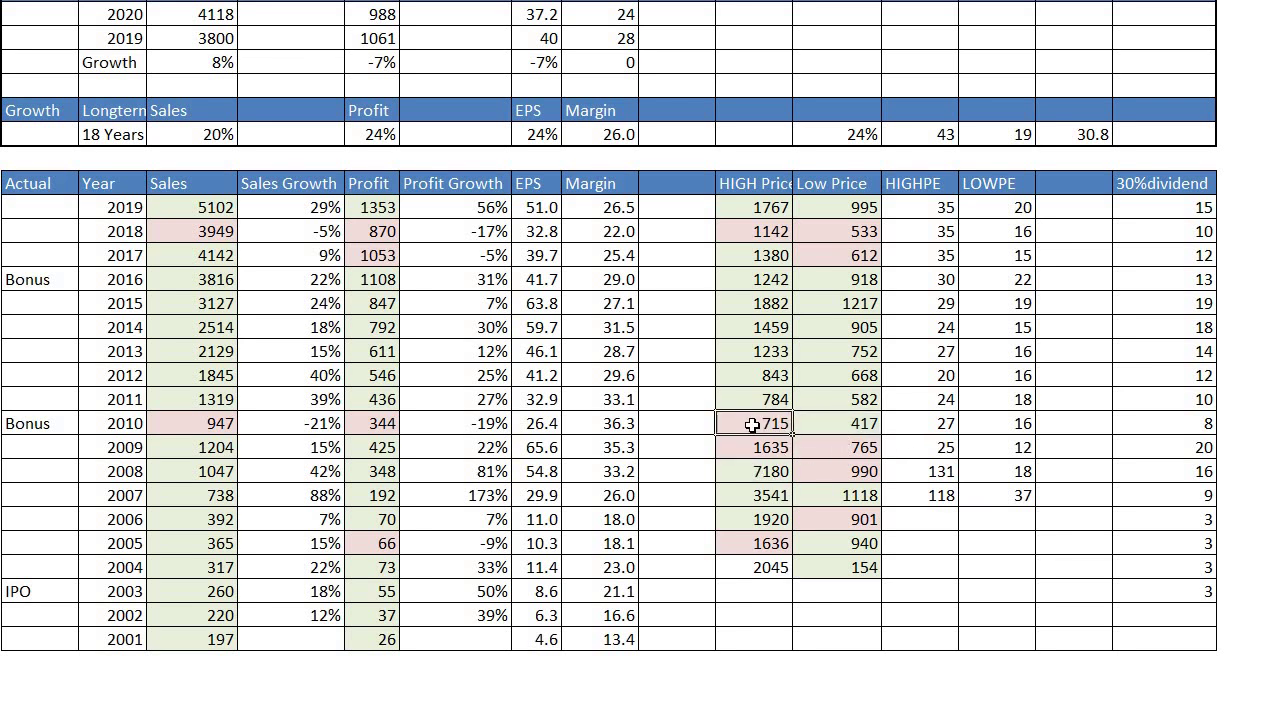
{"action": "left_click_drag", "start_coordinate": [846, 422], "coordinate": [772, 424]}
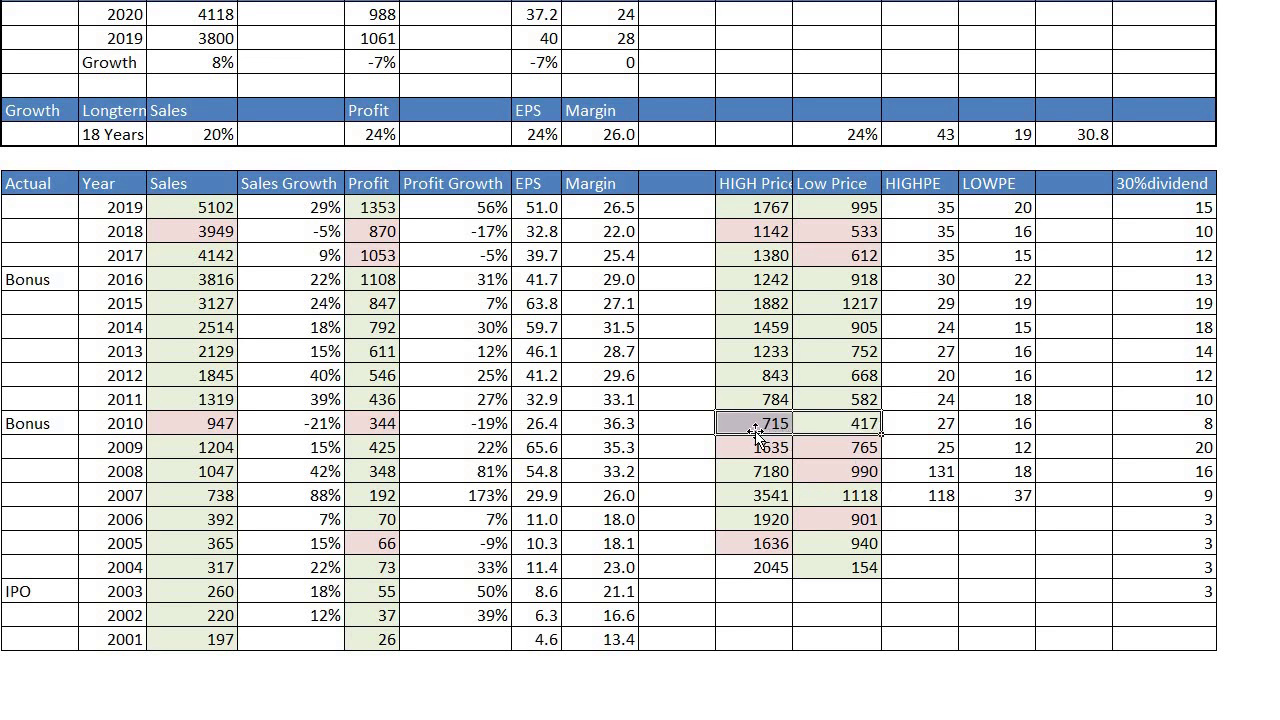
{"action": "left_click_drag", "start_coordinate": [752, 423], "coordinate": [866, 449]}
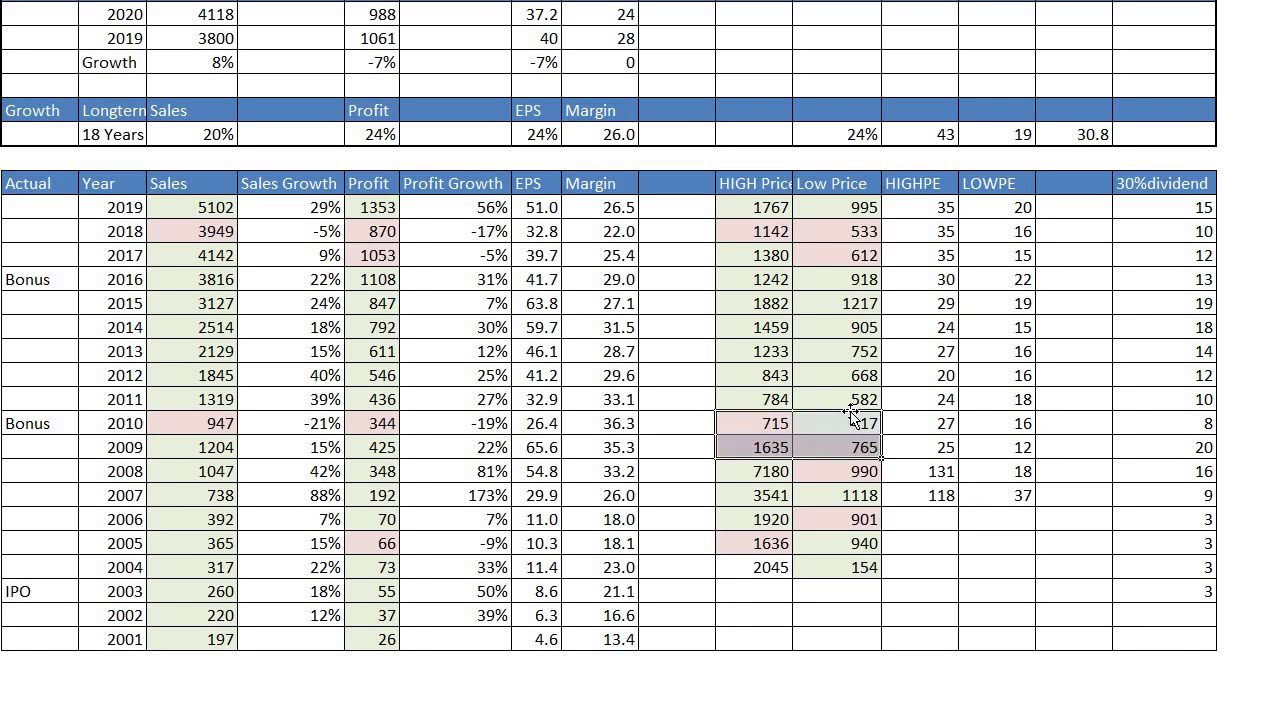
{"action": "left_click_drag", "start_coordinate": [749, 423], "coordinate": [837, 421]}
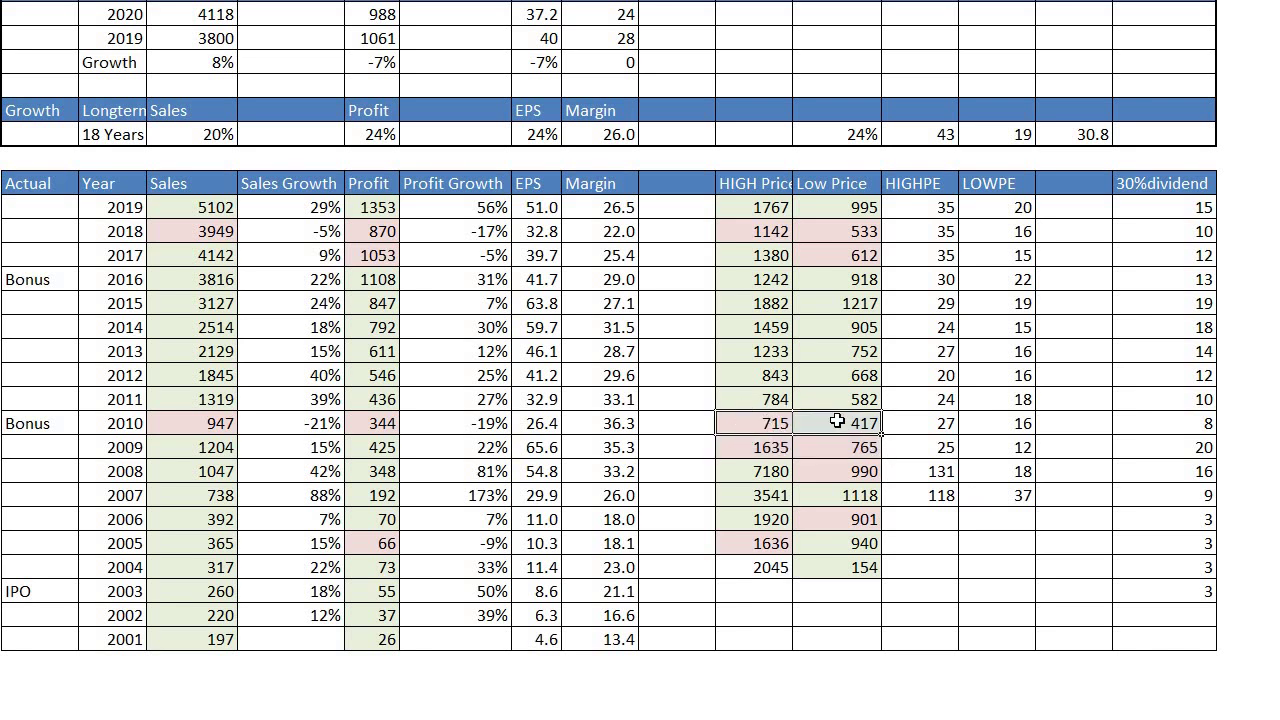
Highlight the 2010 record from Year through Low Price, and compare its High and Low Prices with those for 2011.
{"action": "left_click_drag", "start_coordinate": [126, 425], "coordinate": [830, 420]}
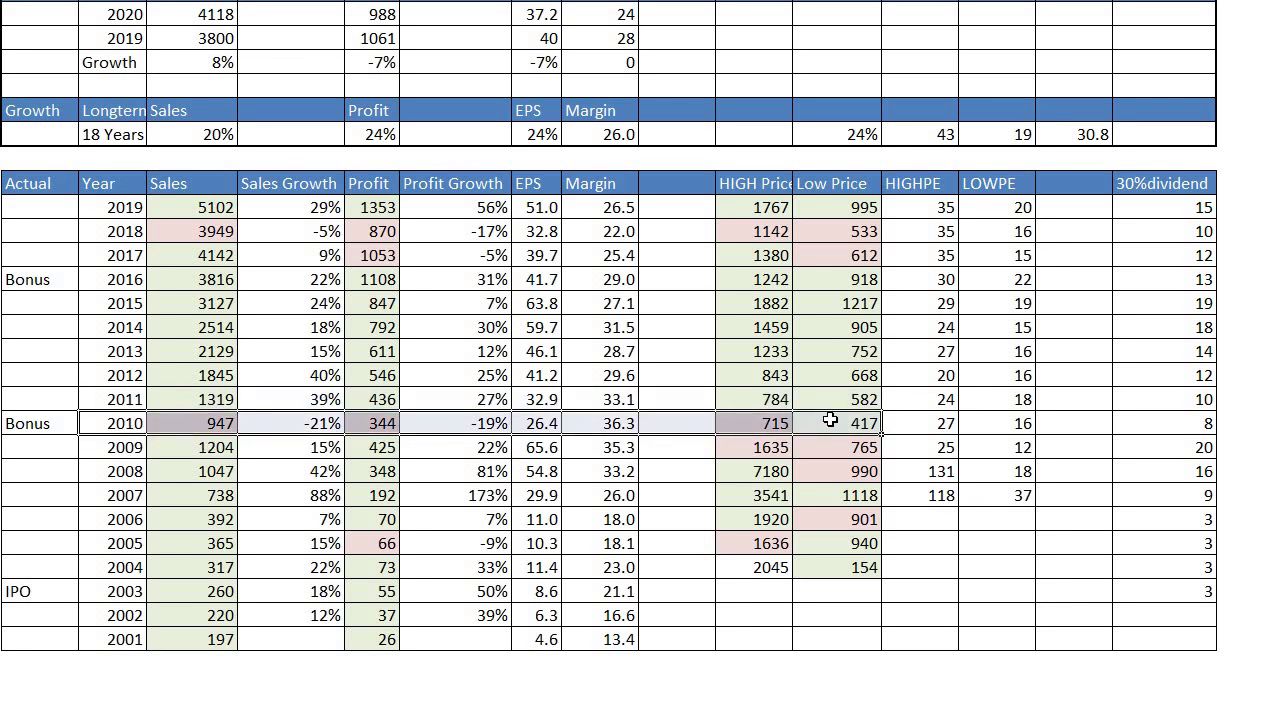
{"action": "left_click", "coordinate": [865, 423]}
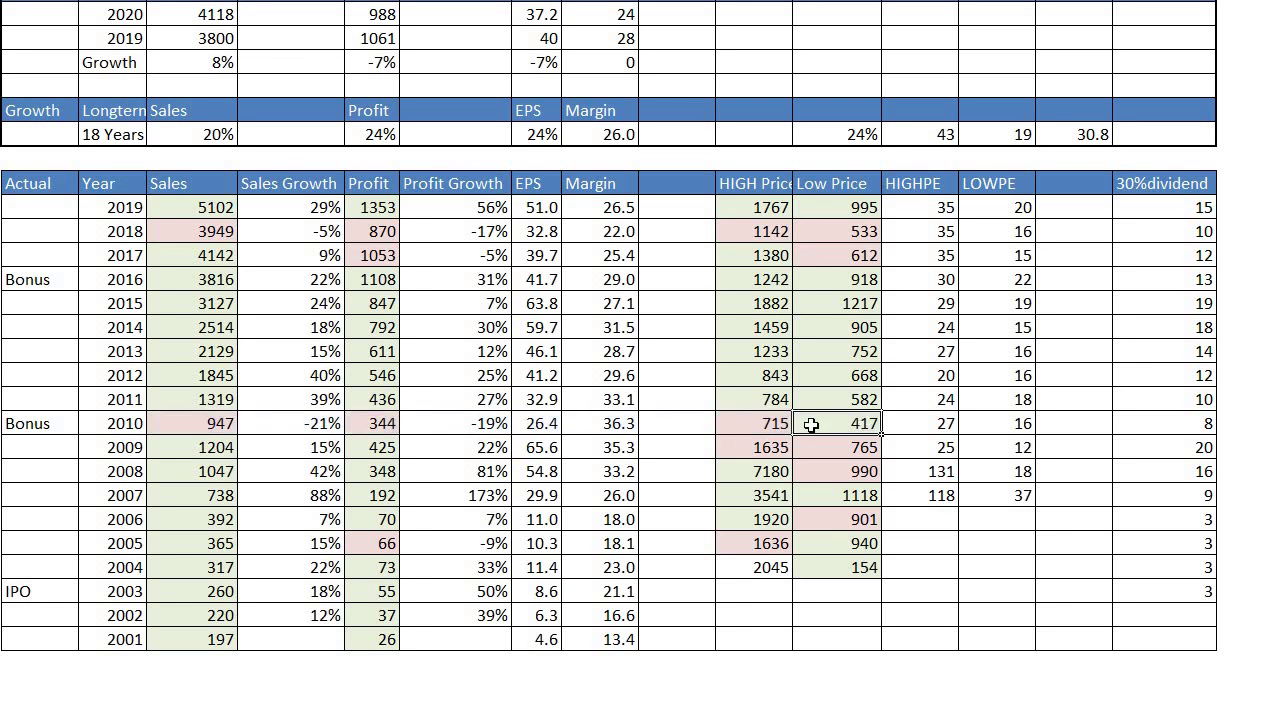
{"action": "left_click", "coordinate": [732, 423]}
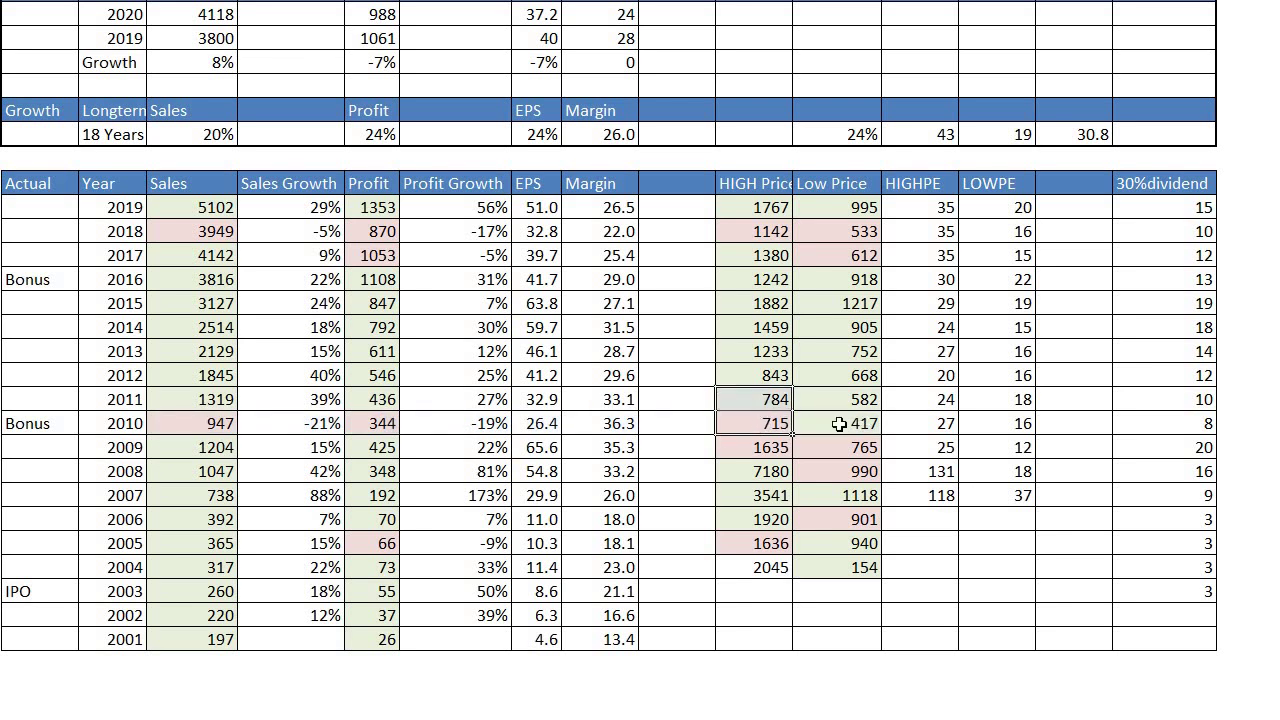
{"action": "left_click_drag", "start_coordinate": [855, 426], "coordinate": [859, 402]}
Examine the High Prices from 2010 through 2017 against the 2008 High Price and the 2009 Low Price.
{"action": "left_click_drag", "start_coordinate": [785, 420], "coordinate": [775, 262]}
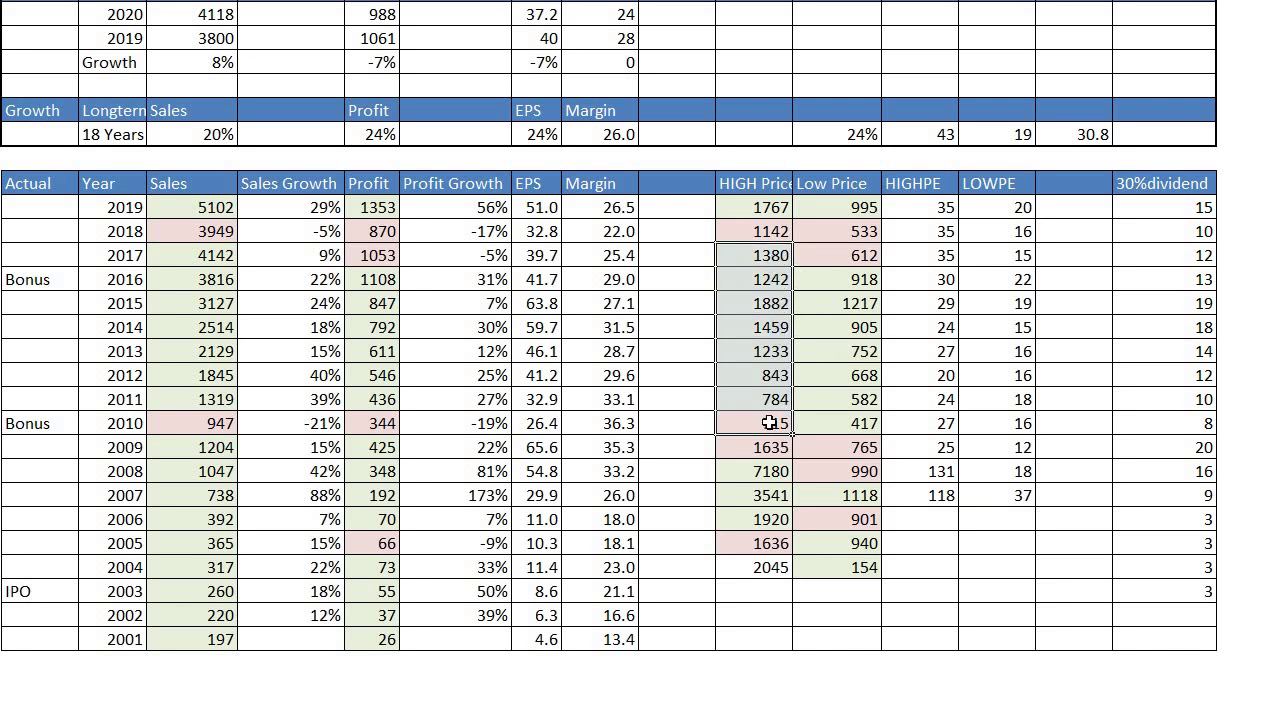
{"action": "left_click_drag", "start_coordinate": [771, 423], "coordinate": [770, 255]}
{"action": "left_click", "coordinate": [751, 478]}
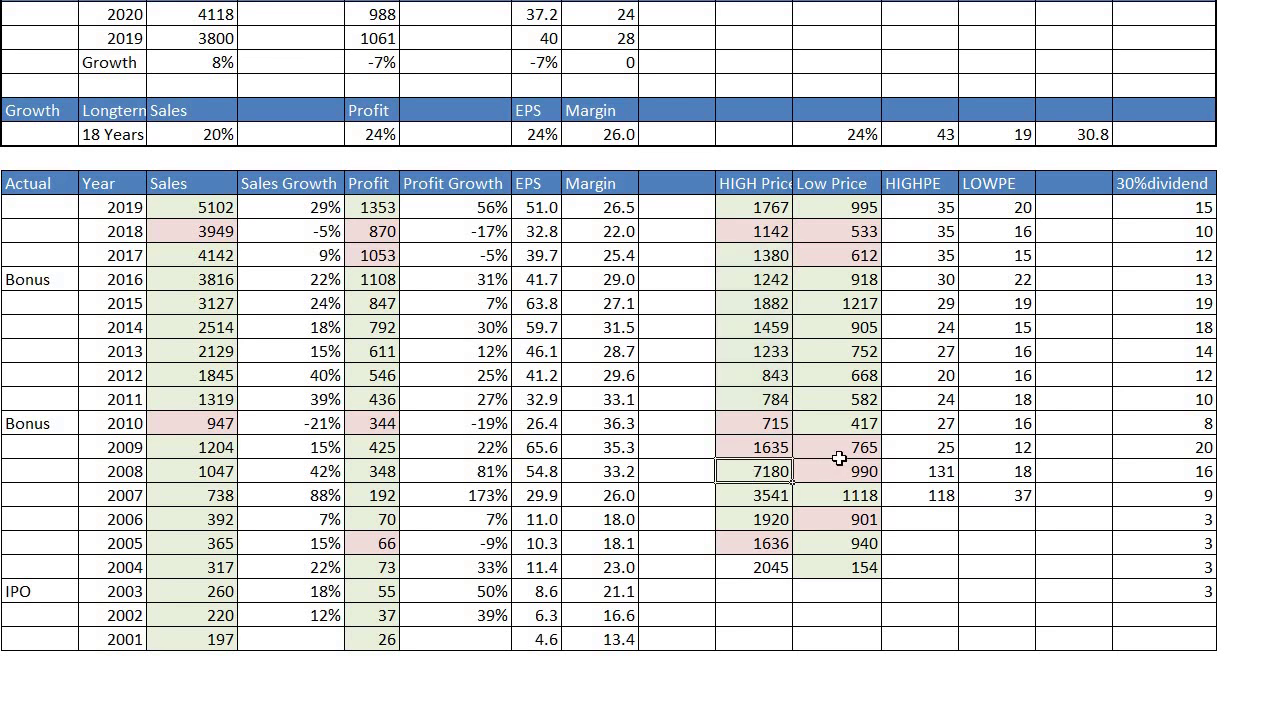
{"action": "left_click", "coordinate": [852, 448]}
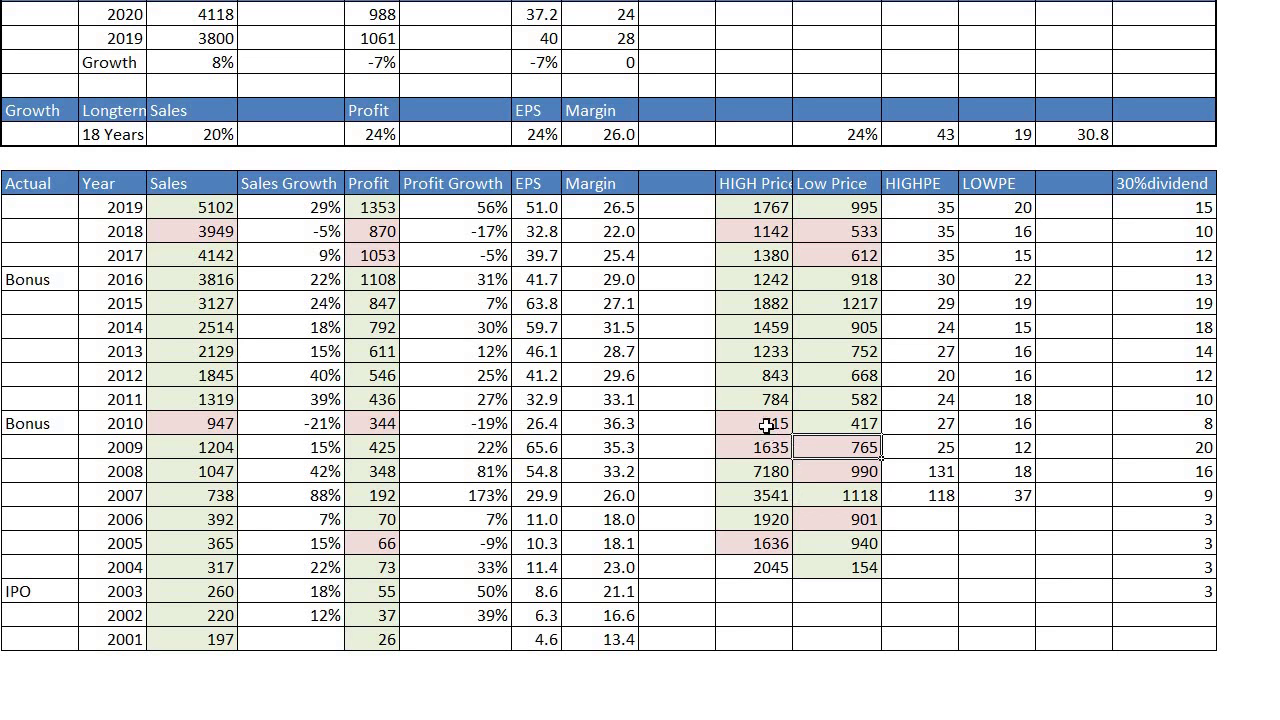
{"action": "left_click_drag", "start_coordinate": [771, 426], "coordinate": [764, 259]}
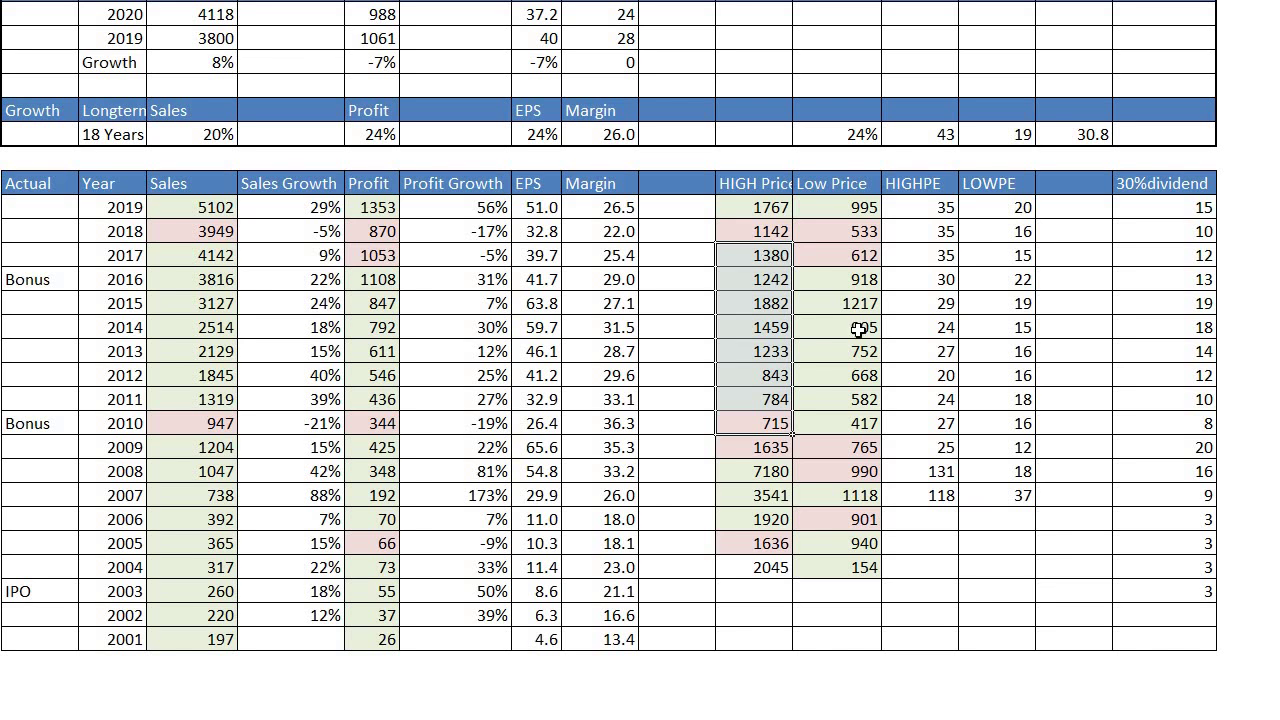
Compare the High and Low Prices from 2010 through 2017 with the Sales Growth and Profit Growth from 2011 through 2017.
{"action": "left_click_drag", "start_coordinate": [852, 426], "coordinate": [790, 254]}
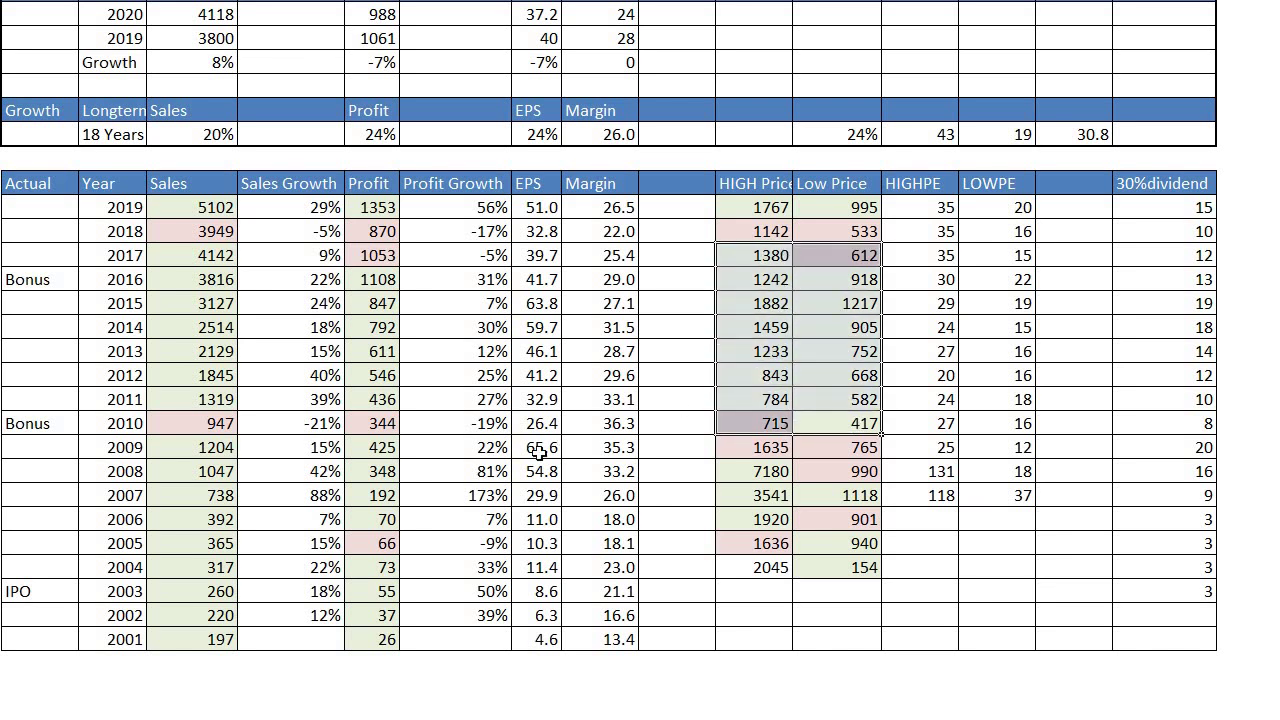
{"action": "left_click_drag", "start_coordinate": [322, 399], "coordinate": [318, 258]}
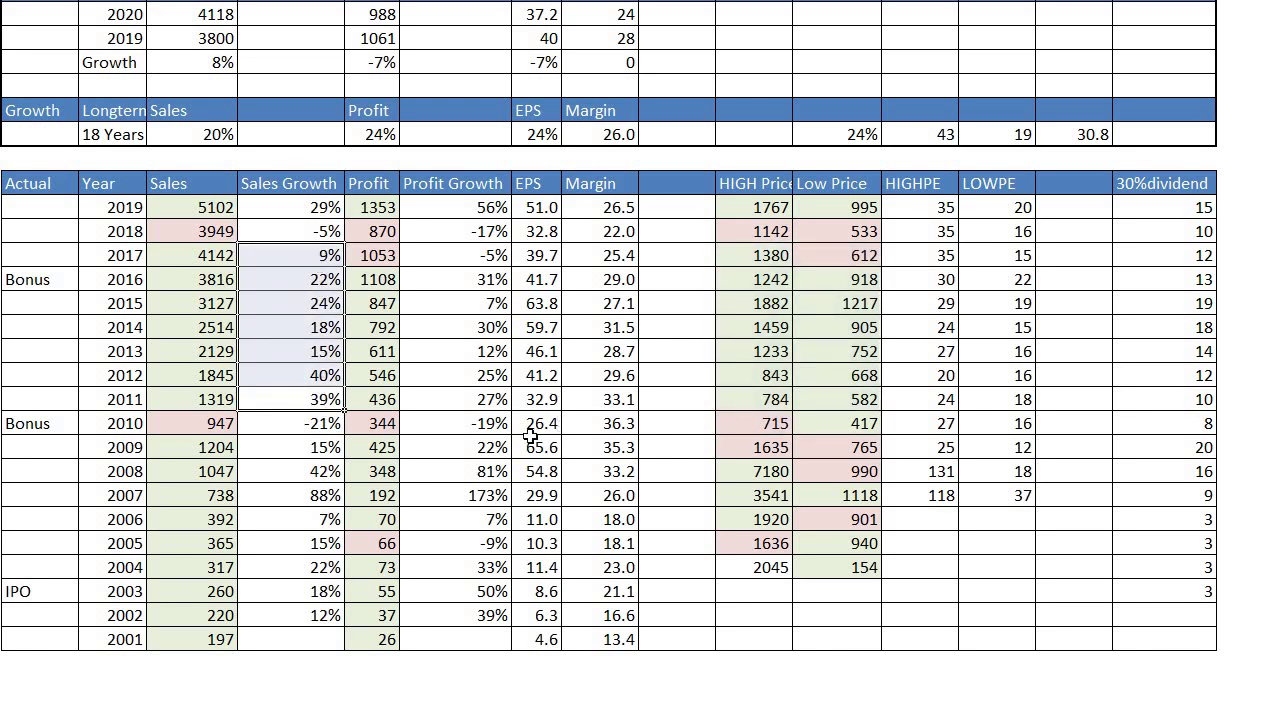
{"action": "left_click_drag", "start_coordinate": [488, 405], "coordinate": [488, 263]}
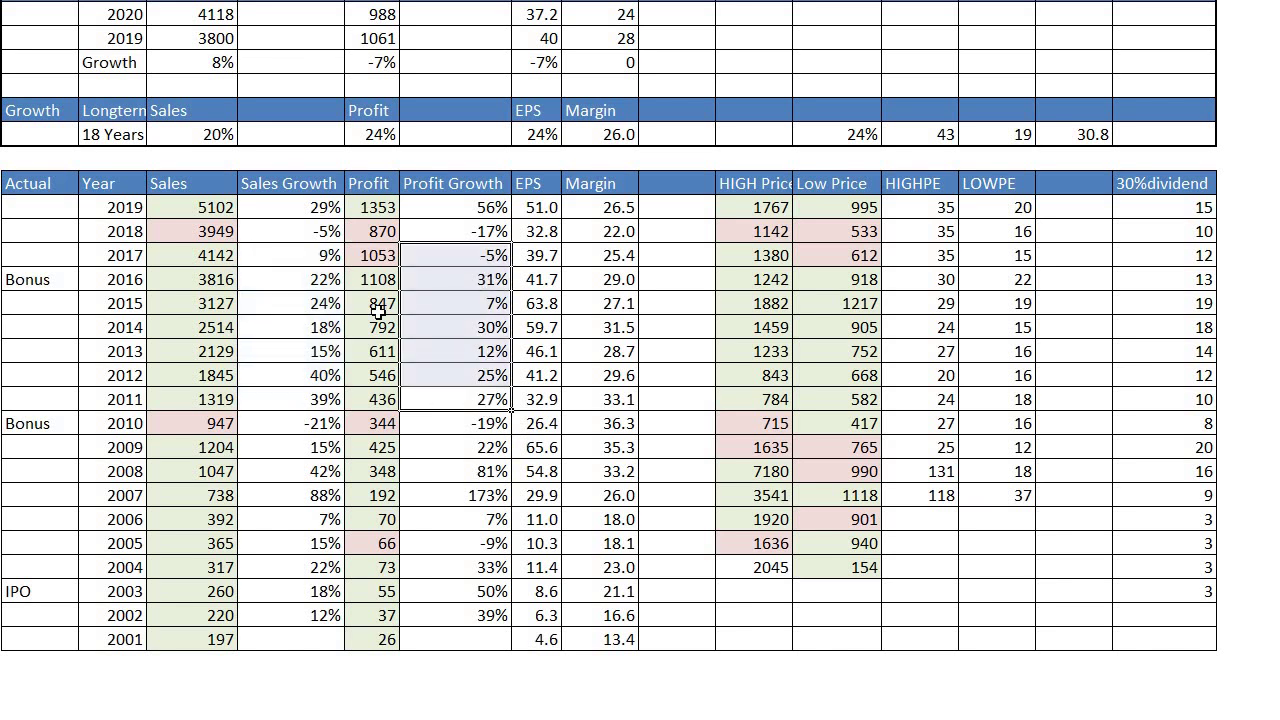
Review the 2017 Sales Growth and Profit Growth against that year's High and Low Prices.
{"action": "left_click", "coordinate": [275, 259]}
{"action": "left_click", "coordinate": [459, 255]}
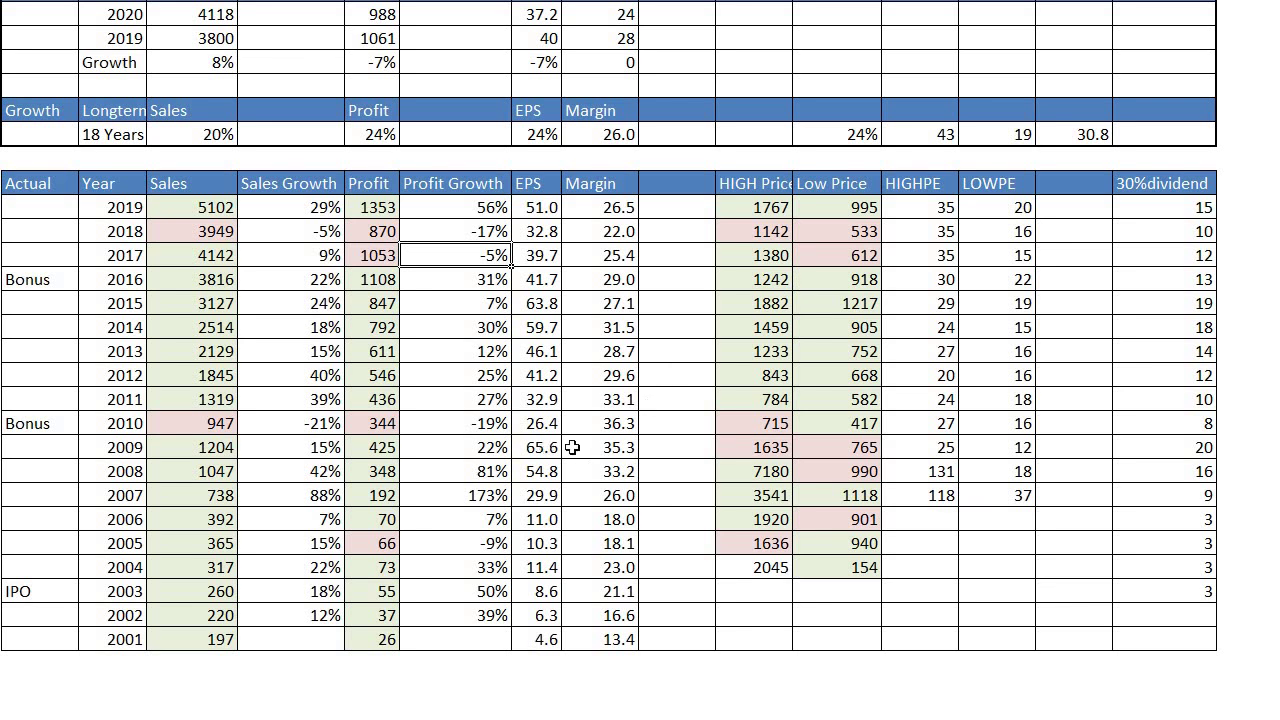
{"action": "left_click", "coordinate": [764, 258]}
{"action": "left_click", "coordinate": [859, 255]}
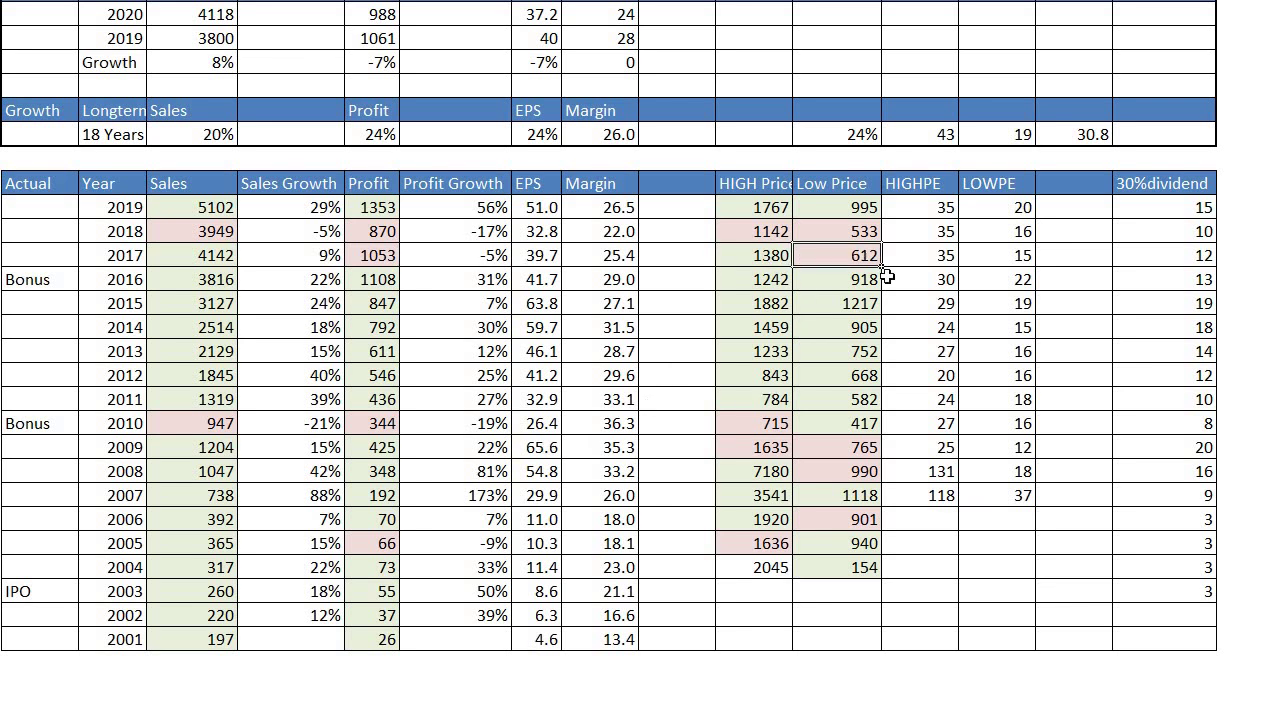
Examine the High Prices from 2011 to 2016, and highlight the 2015 and 2016 records from the bonus column through High Price.
{"action": "left_click", "coordinate": [782, 370]}
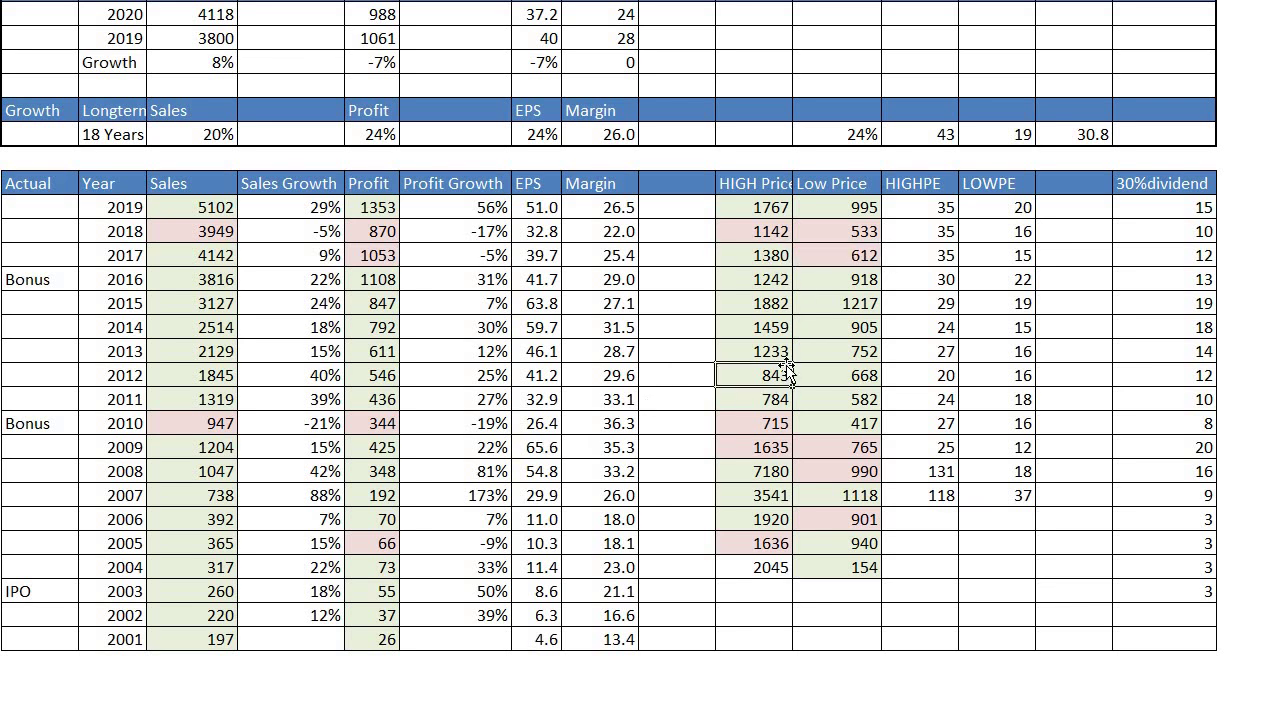
{"action": "left_click", "coordinate": [750, 282]}
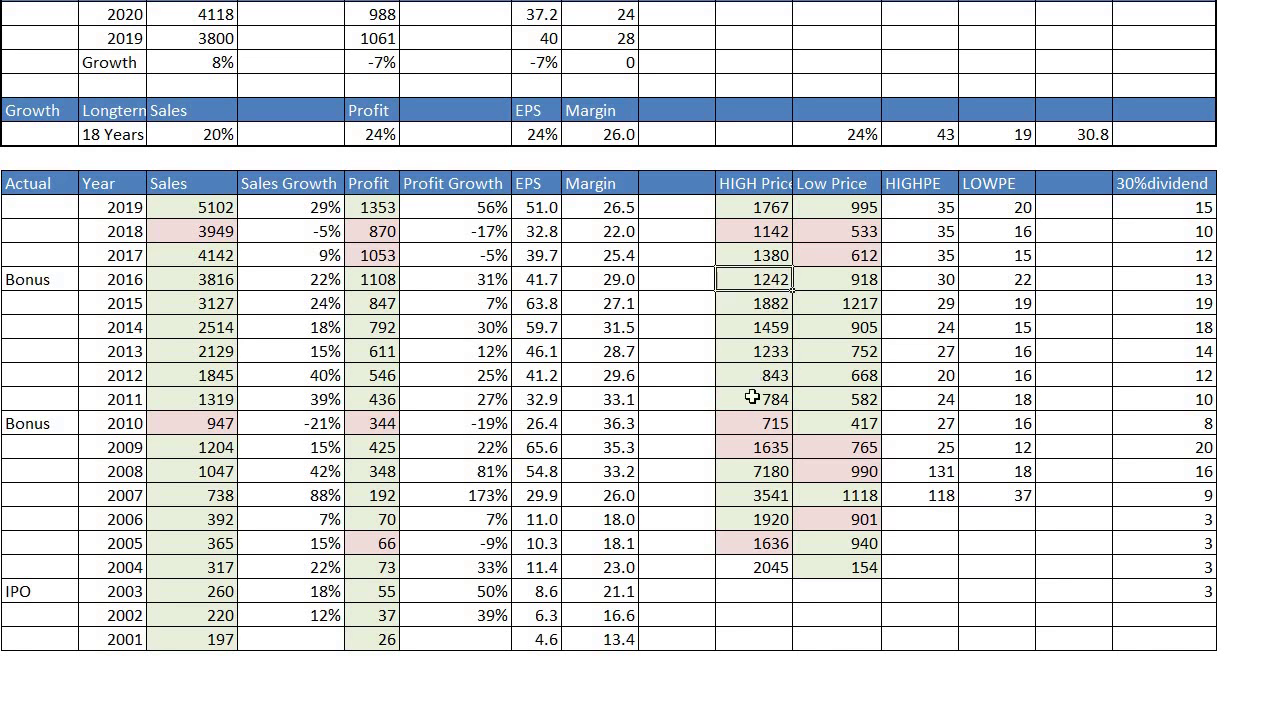
{"action": "left_click_drag", "start_coordinate": [752, 400], "coordinate": [760, 283]}
{"action": "left_click", "coordinate": [757, 285]}
{"action": "left_click_drag", "start_coordinate": [52, 283], "coordinate": [792, 283]}
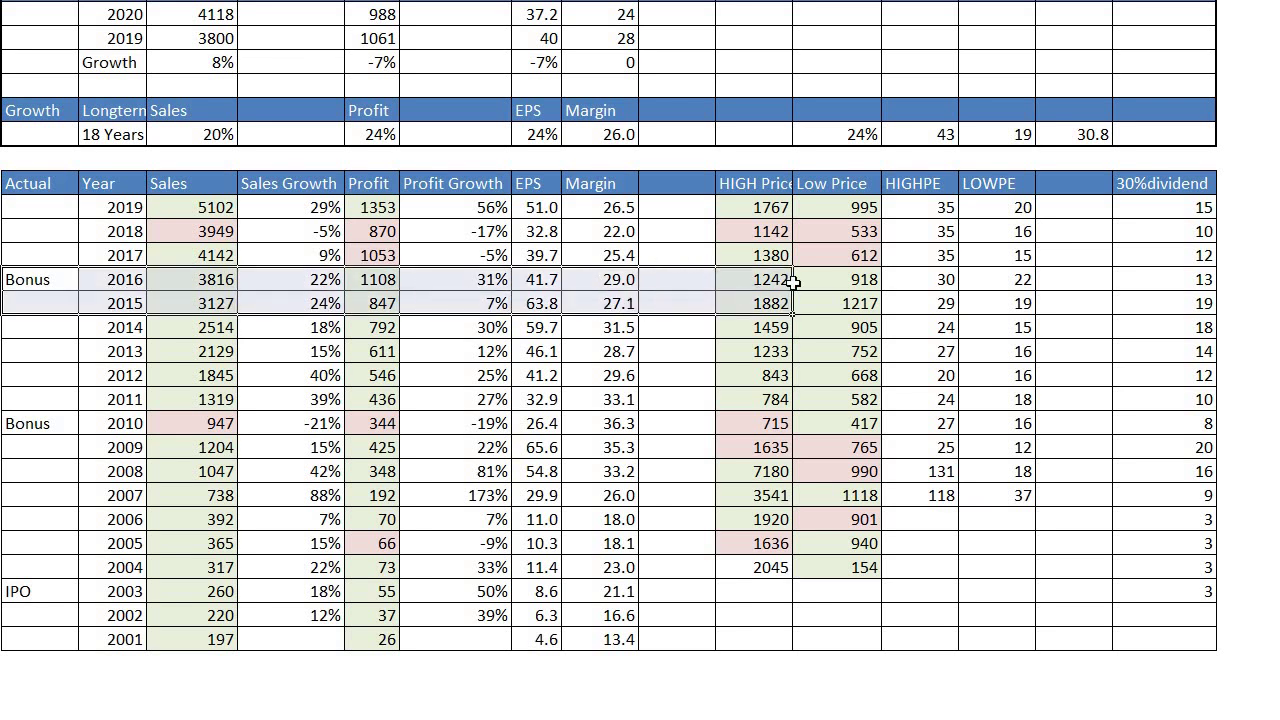
Compare the Low Prices from 2010 to 2016, and highlight the 2005 to 2016 records from the bonus column through Low Price.
{"action": "left_click", "coordinate": [826, 420]}
{"action": "left_click", "coordinate": [841, 279]}
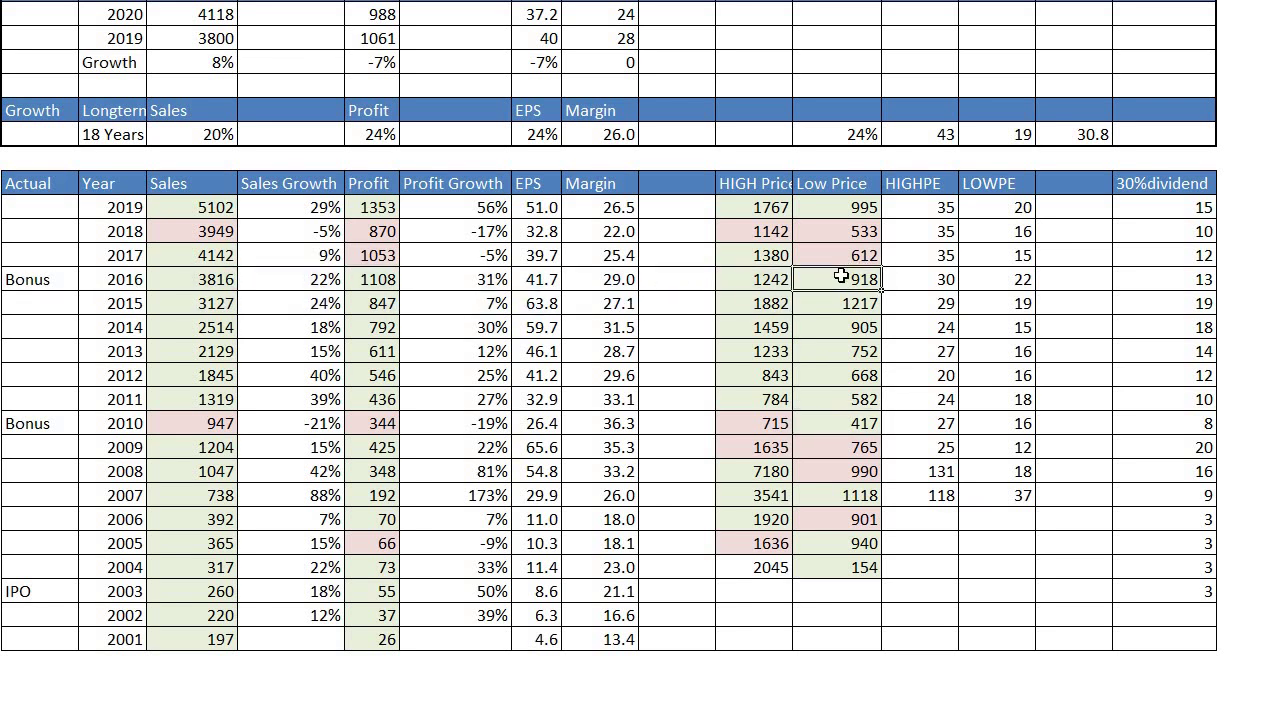
{"action": "left_click_drag", "start_coordinate": [857, 420], "coordinate": [857, 277]}
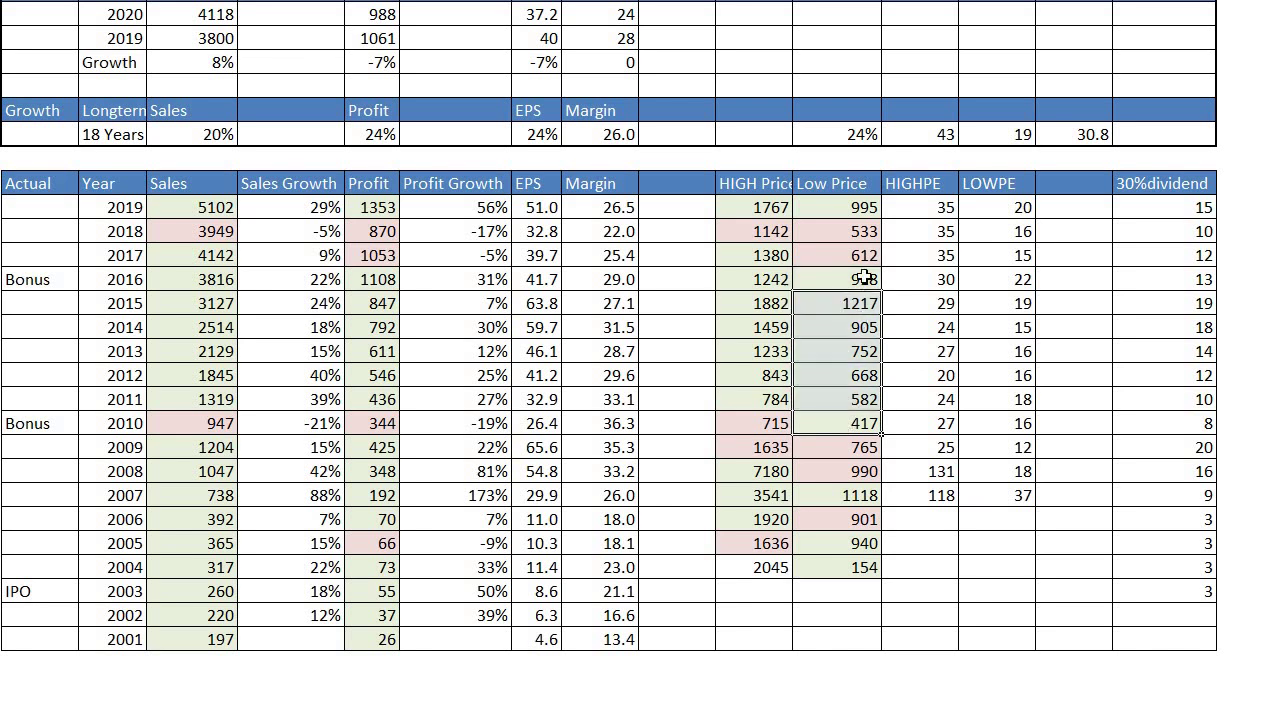
{"action": "left_click", "coordinate": [776, 280], "text": "shift"}
{"action": "left_click", "coordinate": [819, 369]}
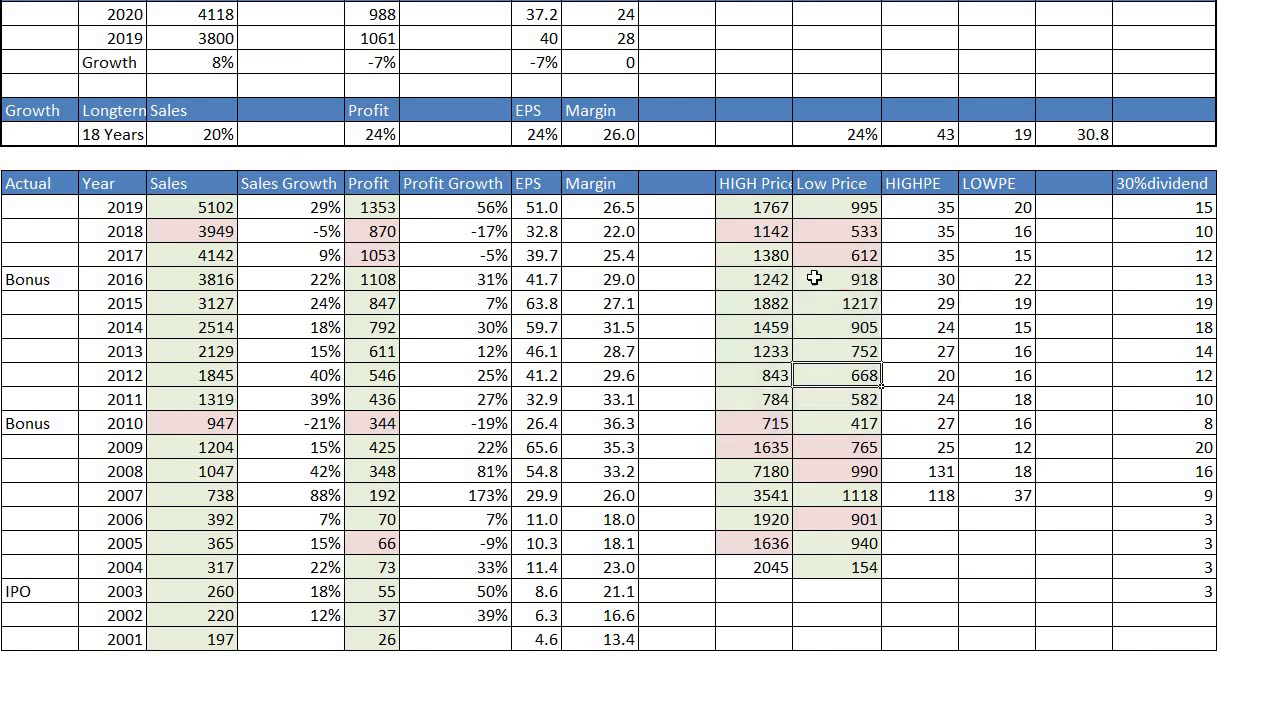
{"action": "left_click_drag", "start_coordinate": [35, 283], "coordinate": [800, 548]}
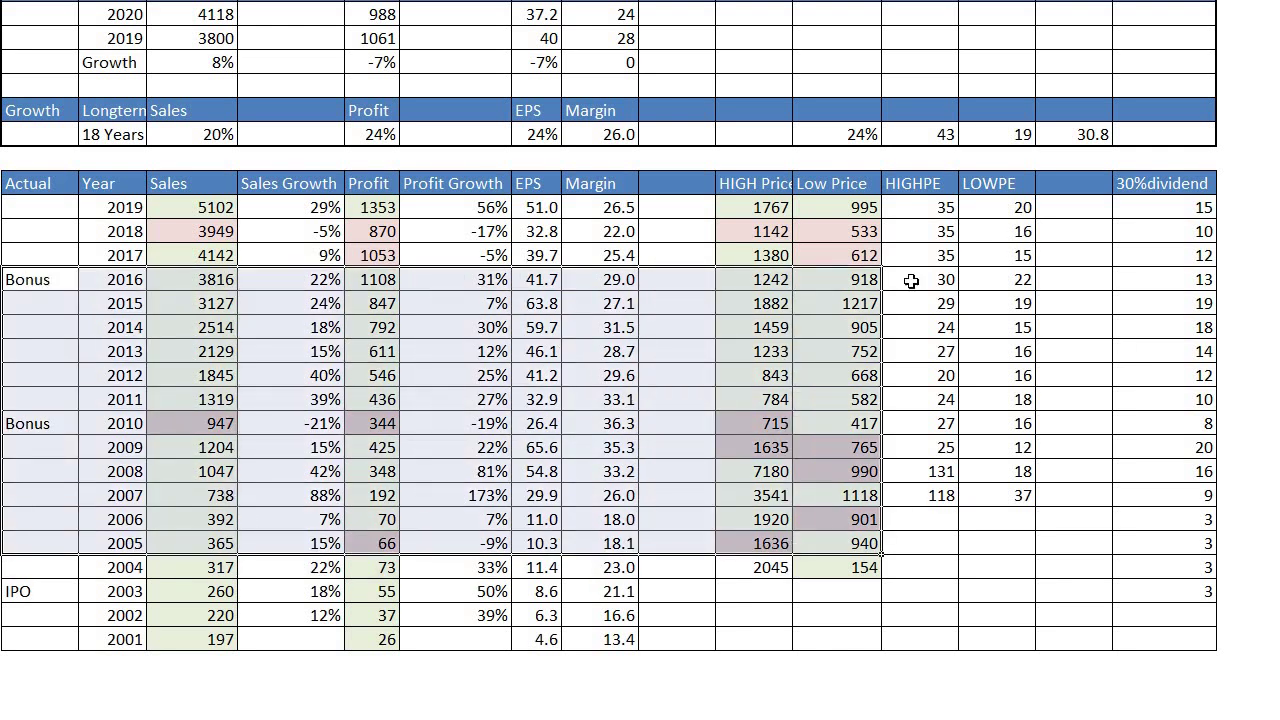
{"action": "left_click", "coordinate": [748, 282]}
Try multiplying the 2016 Low Price by 0.4 in the blank cell beside the 2016 LOWPE.
{"action": "left_click", "coordinate": [1101, 276]}
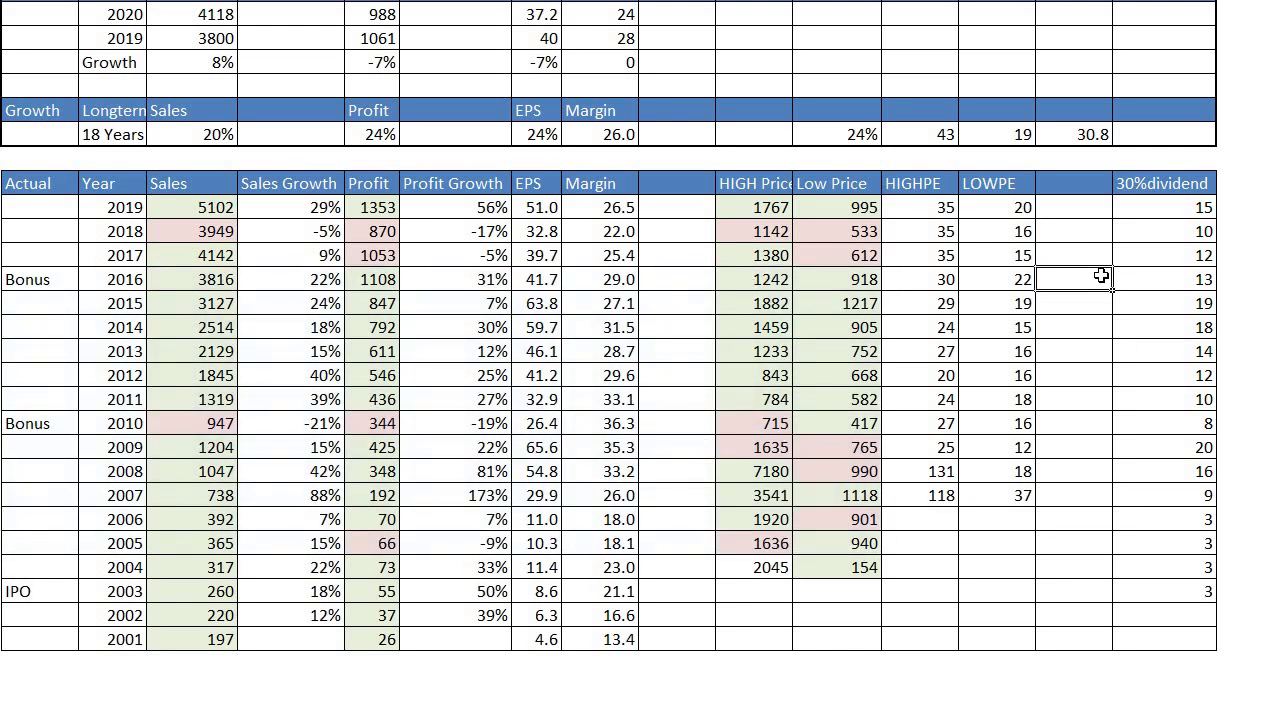
{"action": "type", "text": "="}
{"action": "key", "text": "Left"}
{"action": "key", "text": "Left"}
{"action": "key", "text": "Left"}
{"action": "key", "text": "Left"}
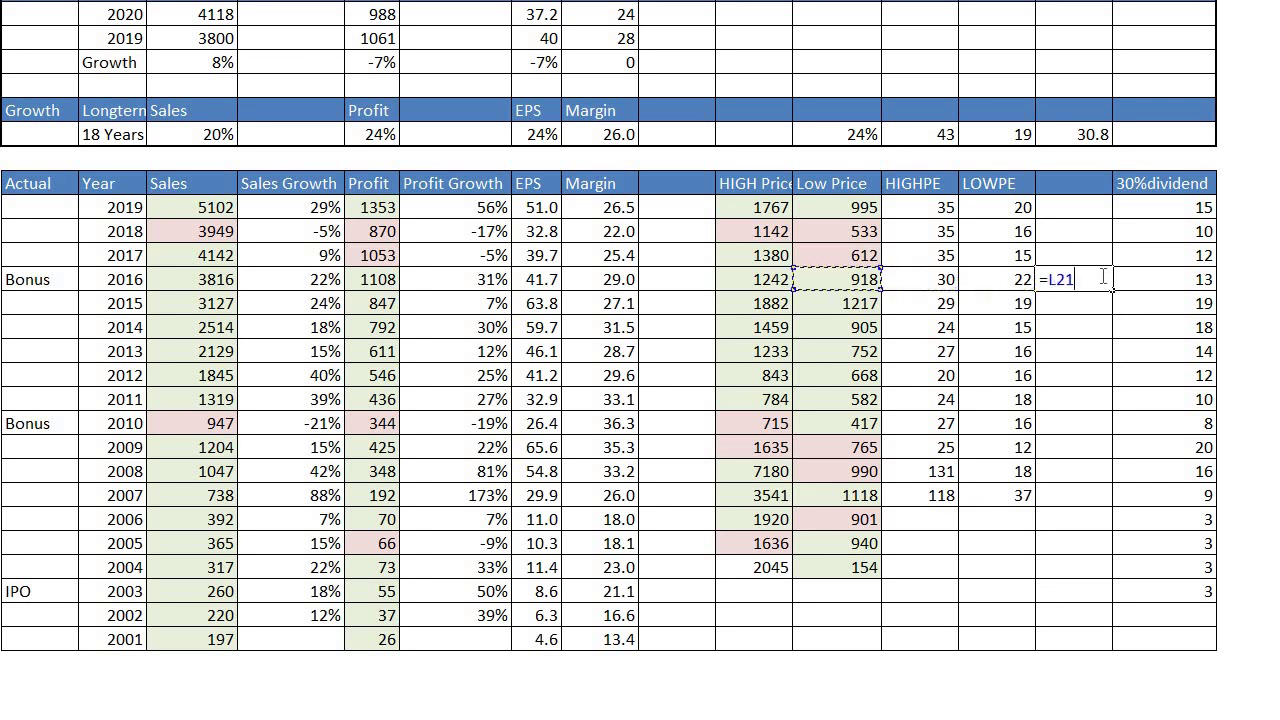
{"action": "type", "text": "*0.4"}
{"action": "key", "text": "ctrl+Return"}
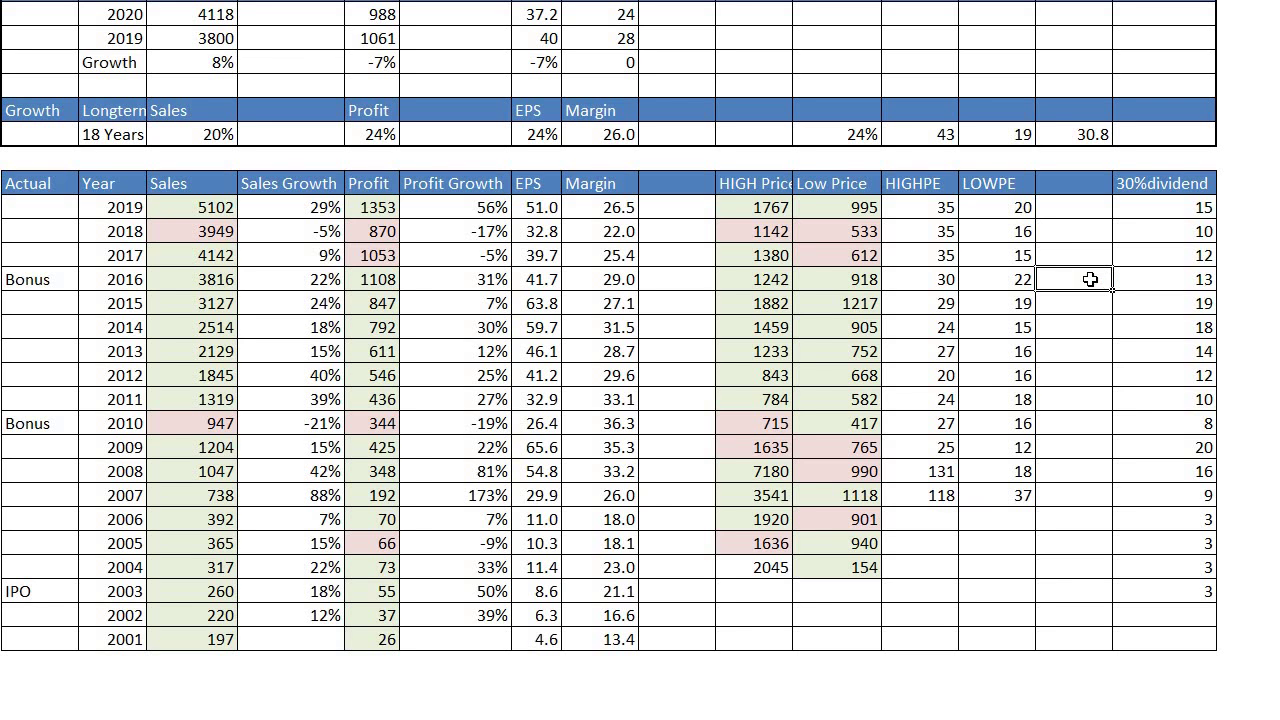
Compare the 2016 High and Low Prices with the corresponding 2017 prices.
{"action": "left_click", "coordinate": [766, 281]}
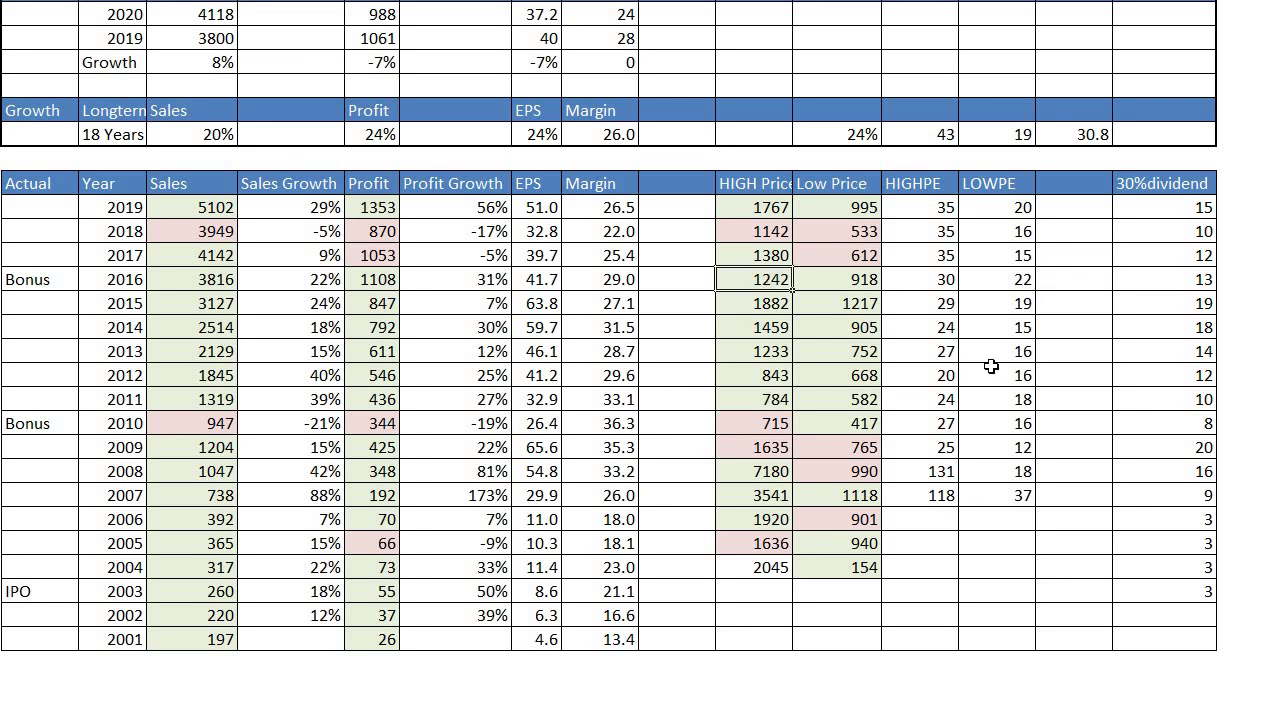
{"action": "left_click", "coordinate": [860, 280]}
{"action": "left_click_drag", "start_coordinate": [766, 281], "coordinate": [825, 283]}
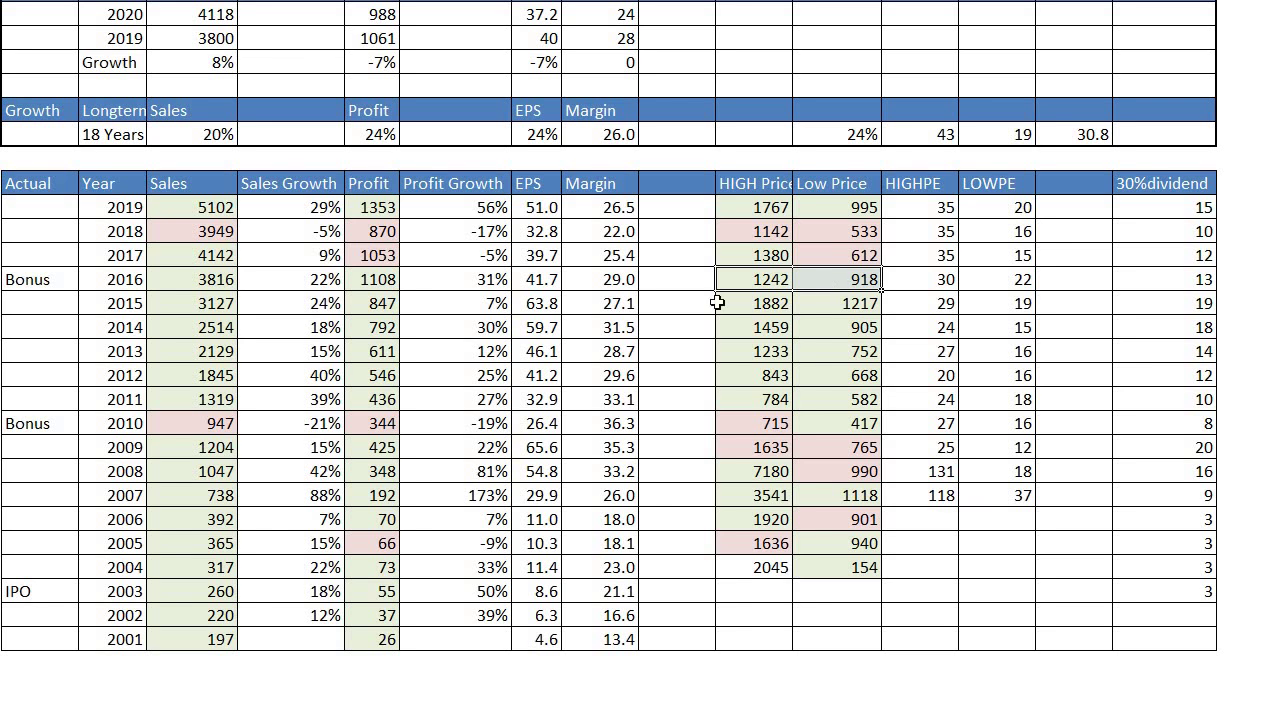
{"action": "left_click_drag", "start_coordinate": [770, 279], "coordinate": [771, 256]}
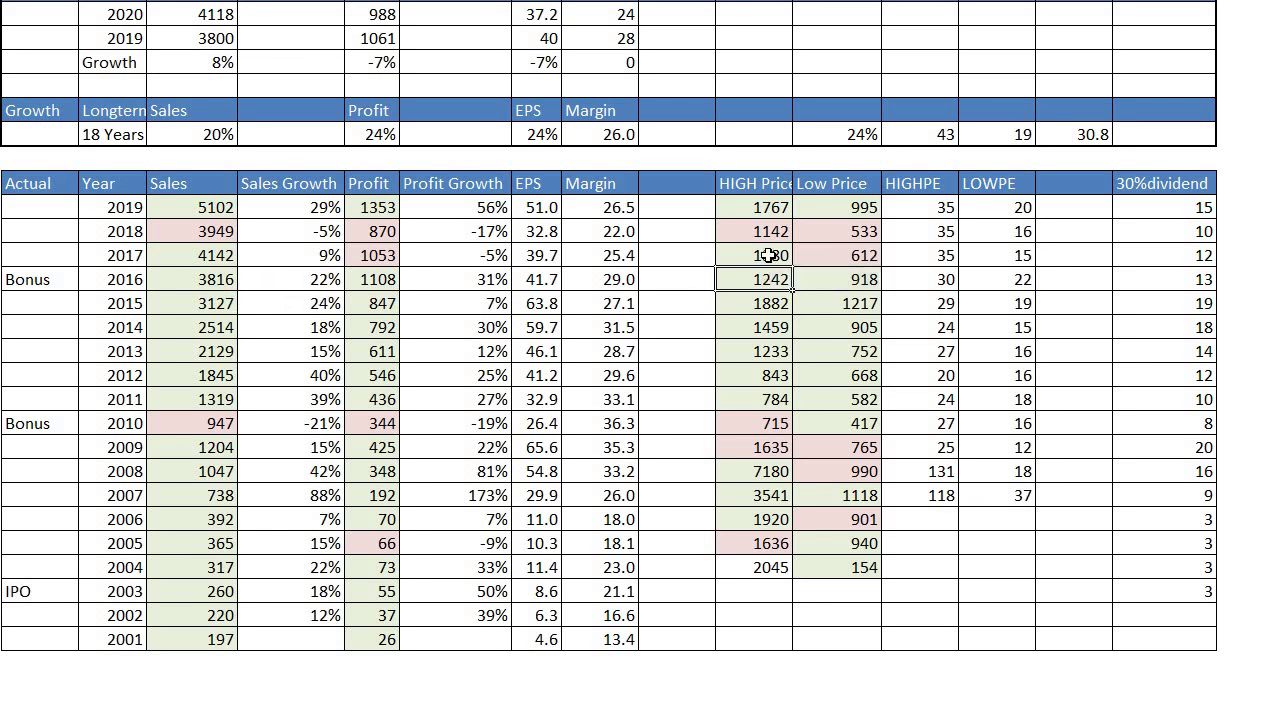
{"action": "left_click_drag", "start_coordinate": [846, 278], "coordinate": [849, 263]}
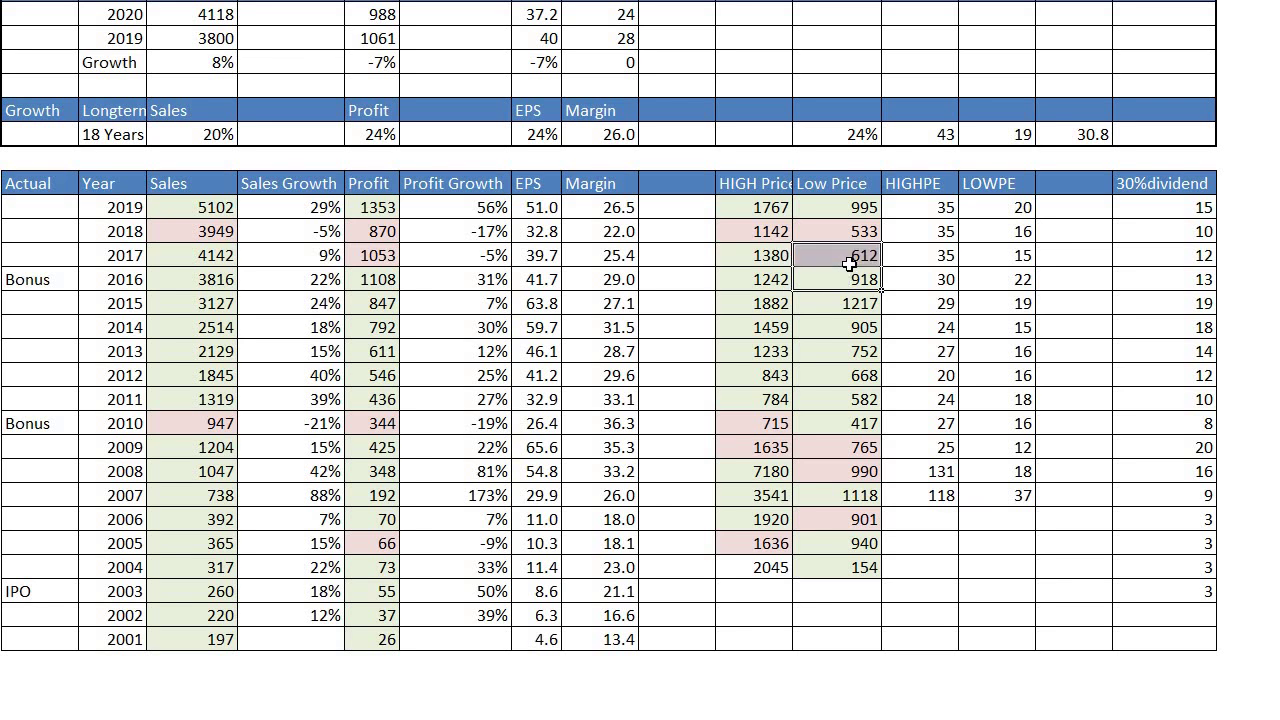
Review the 2017 Sales Growth, Profit and Profit Growth together with the 2014 Sales Growth.
{"action": "left_click", "coordinate": [472, 258]}
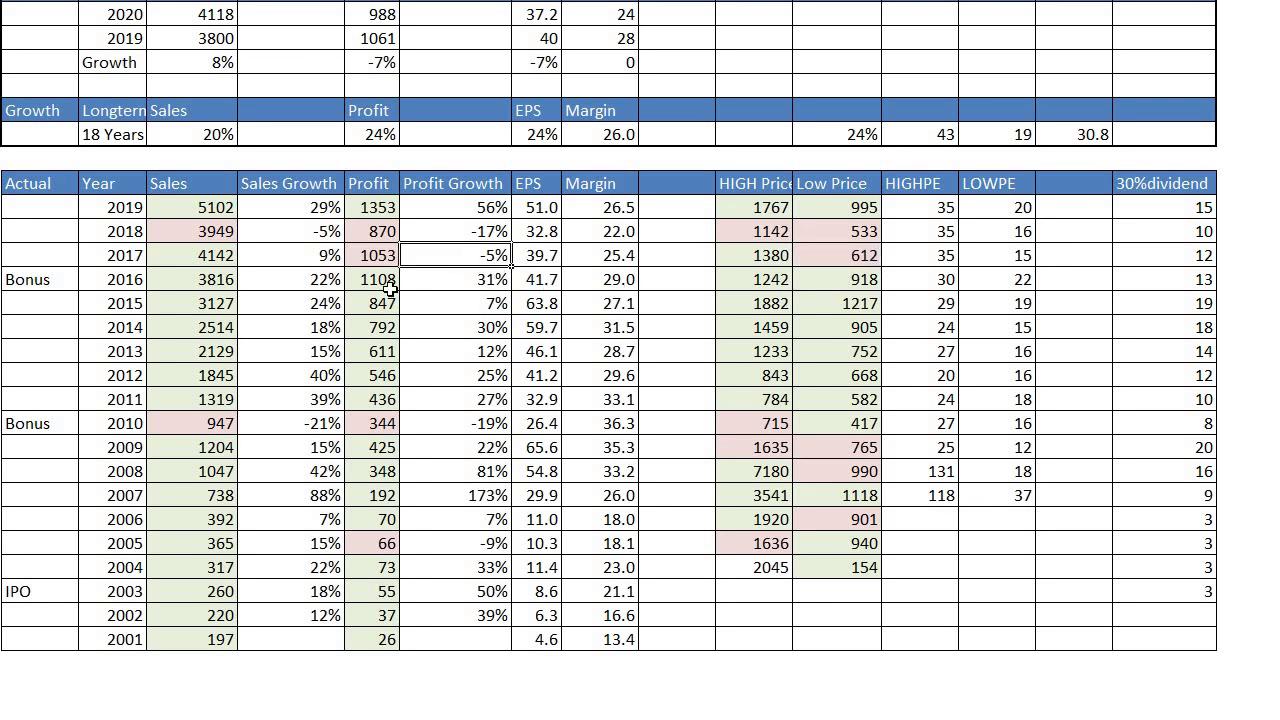
{"action": "left_click", "coordinate": [311, 255]}
{"action": "left_click_drag", "start_coordinate": [311, 255], "coordinate": [485, 252]}
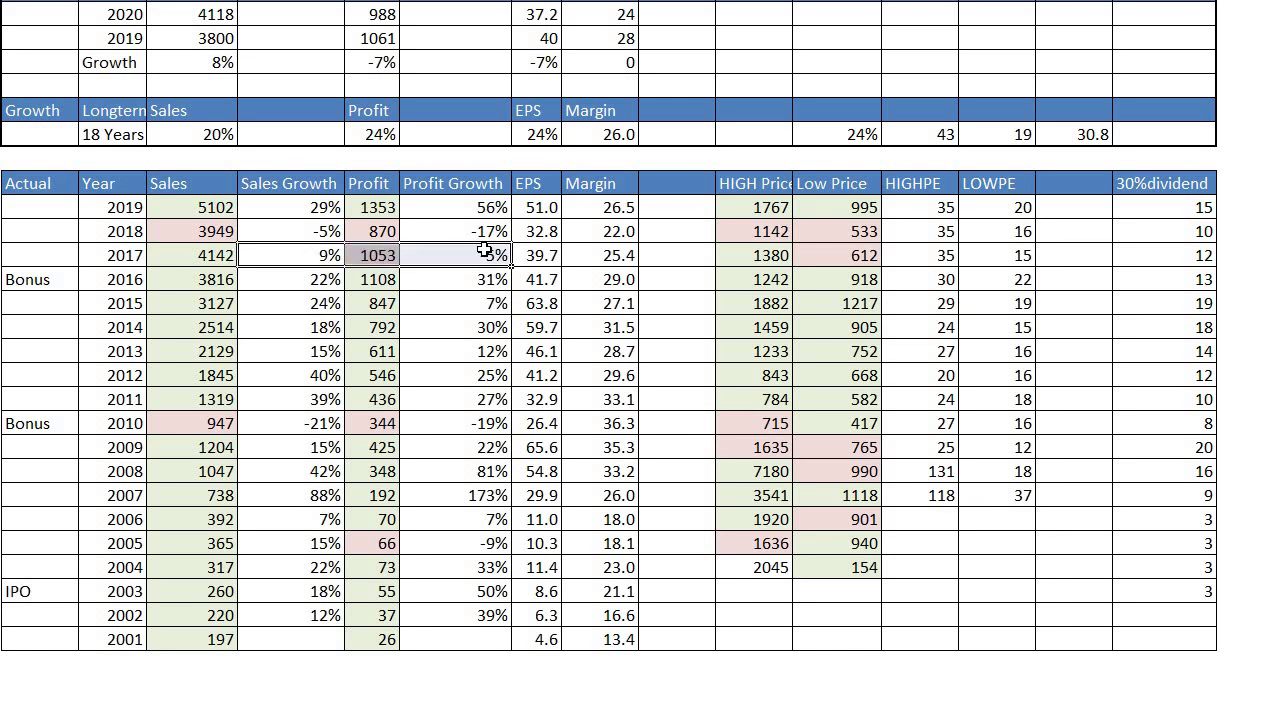
{"action": "left_click", "coordinate": [306, 330]}
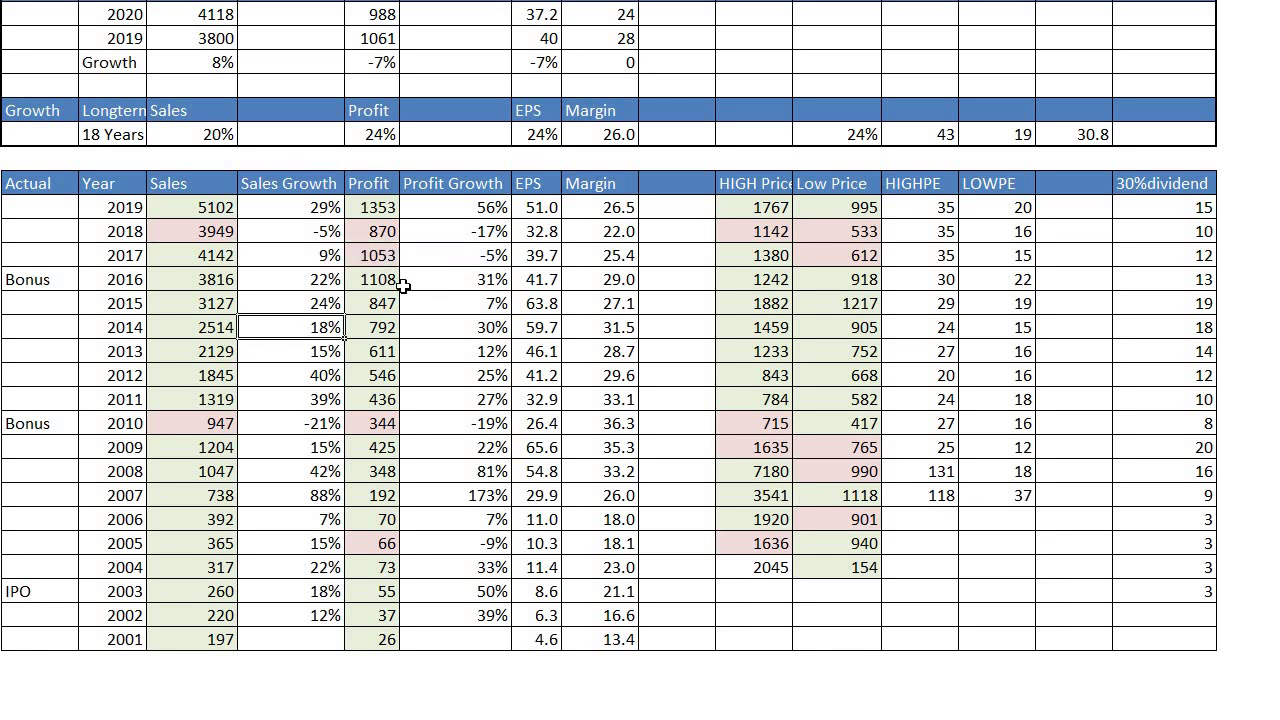
Check the 2018 Sales Growth and Profit Growth against the High and Low Prices of 2017 and 2018.
{"action": "left_click", "coordinate": [316, 236]}
{"action": "left_click", "coordinate": [484, 231]}
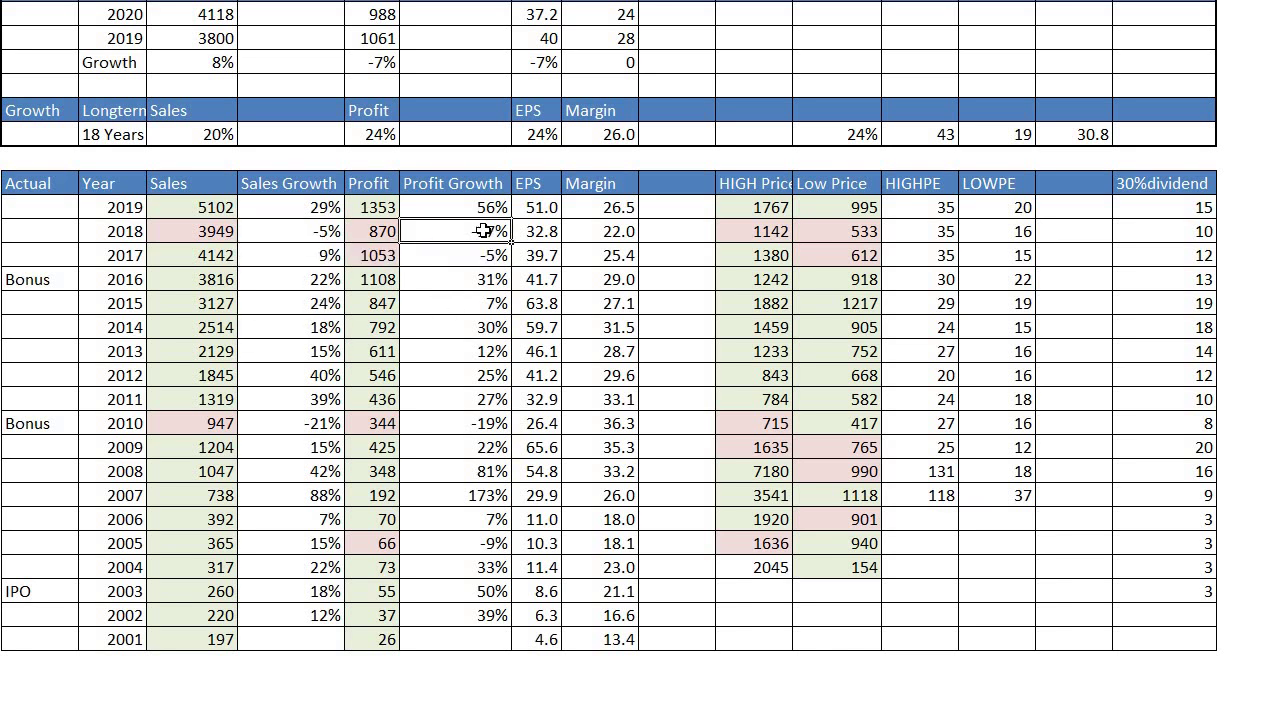
{"action": "left_click", "coordinate": [486, 251], "text": "shift"}
{"action": "left_click", "coordinate": [484, 229]}
{"action": "left_click_drag", "start_coordinate": [762, 232], "coordinate": [855, 253]}
{"action": "left_click", "coordinate": [837, 462]}
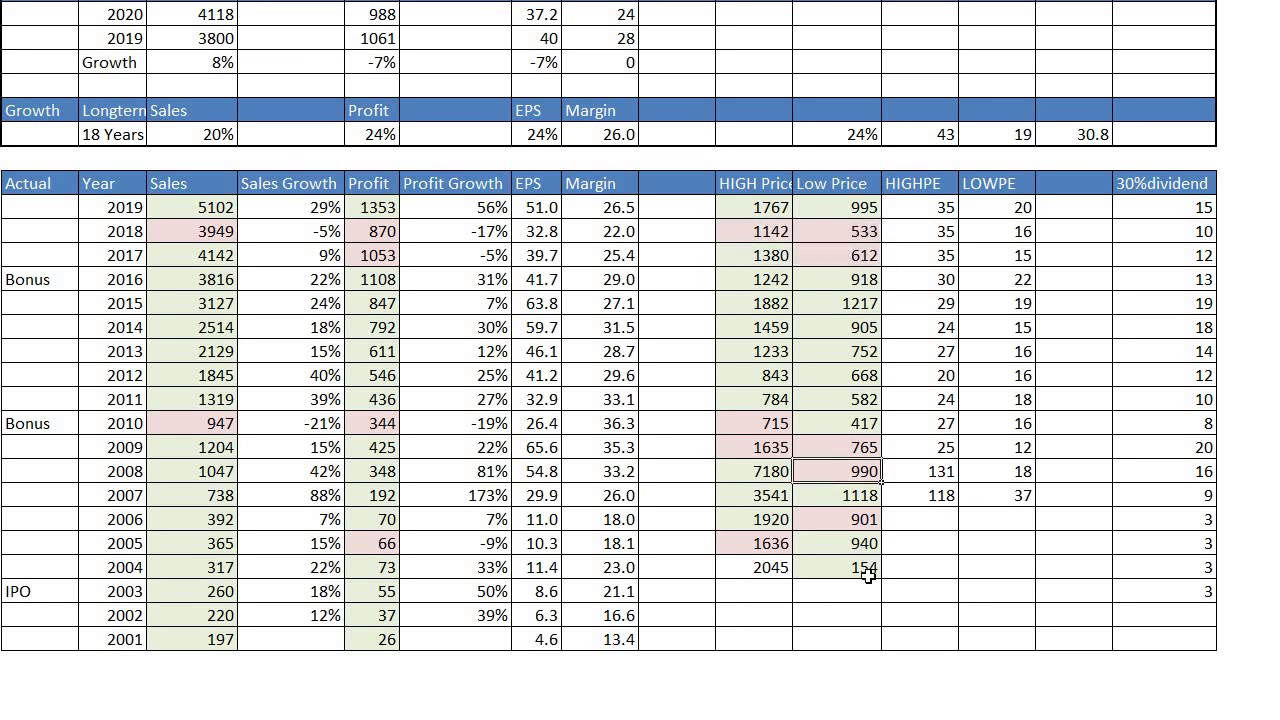
Examine the full price history from the 2004 Low Price to the 2019 High Price.
{"action": "left_click_drag", "start_coordinate": [855, 567], "coordinate": [774, 180]}
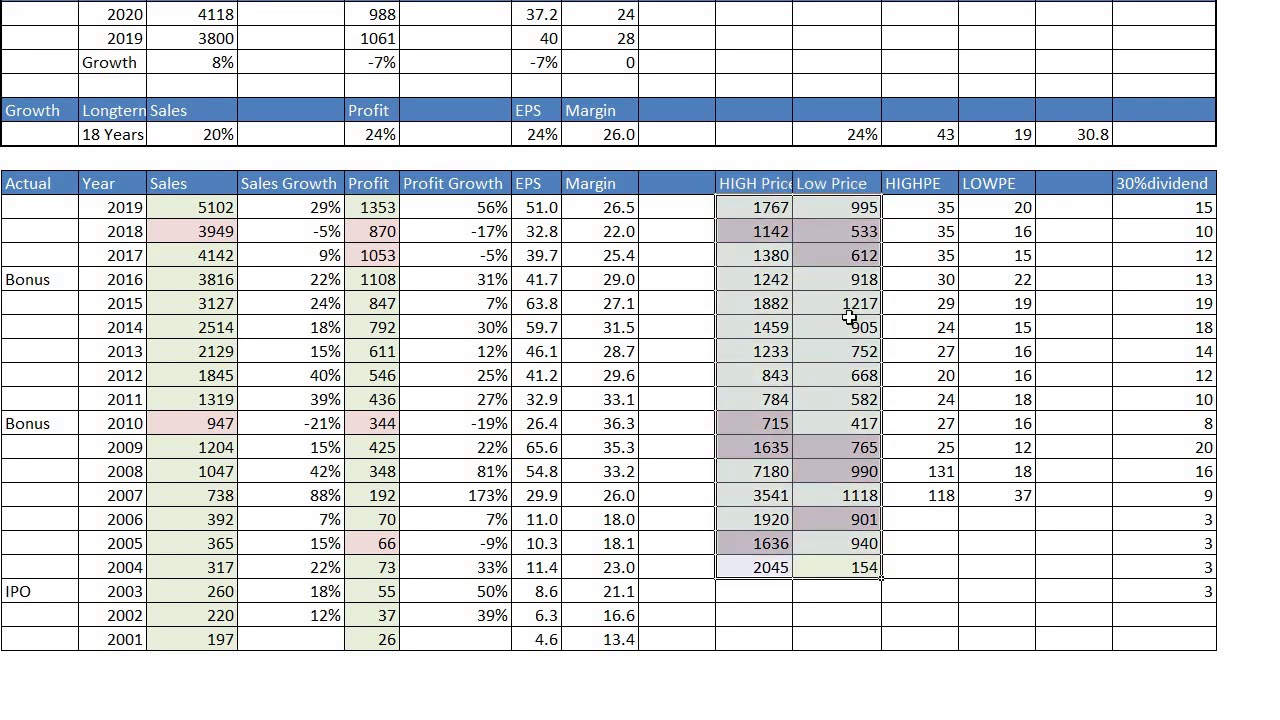
{"action": "left_click", "coordinate": [874, 446]}
{"action": "left_click_drag", "start_coordinate": [858, 568], "coordinate": [779, 208]}
{"action": "left_click_drag", "start_coordinate": [845, 568], "coordinate": [763, 209]}
{"action": "mouse_move", "coordinate": [848, 566]}
{"action": "left_mouse_down"}
{"action": "mouse_move", "coordinate": [737, 380]}
{"action": "mouse_move", "coordinate": [757, 209]}
{"action": "mouse_move", "coordinate": [735, 203]}
{"action": "mouse_move", "coordinate": [865, 255]}
{"action": "mouse_move", "coordinate": [857, 568]}
{"action": "left_mouse_up"}
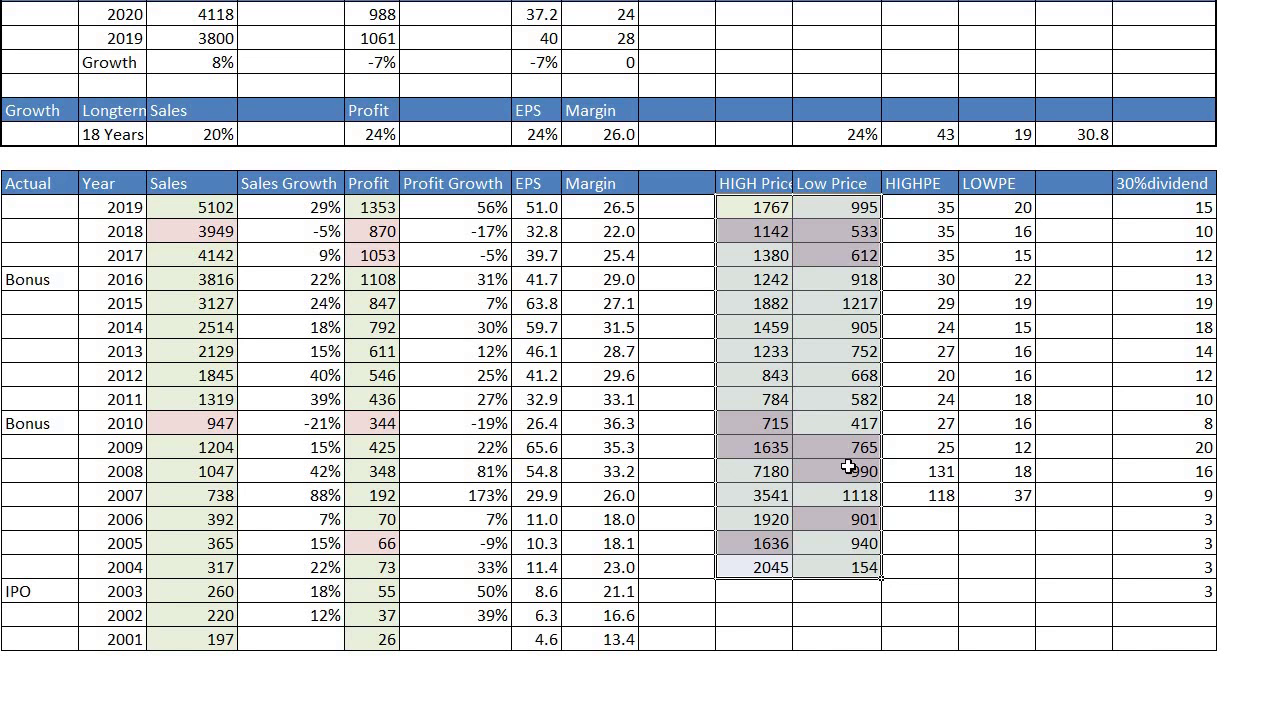
{"action": "left_click", "coordinate": [868, 567]}
{"action": "left_click_drag", "start_coordinate": [868, 567], "coordinate": [753, 213]}
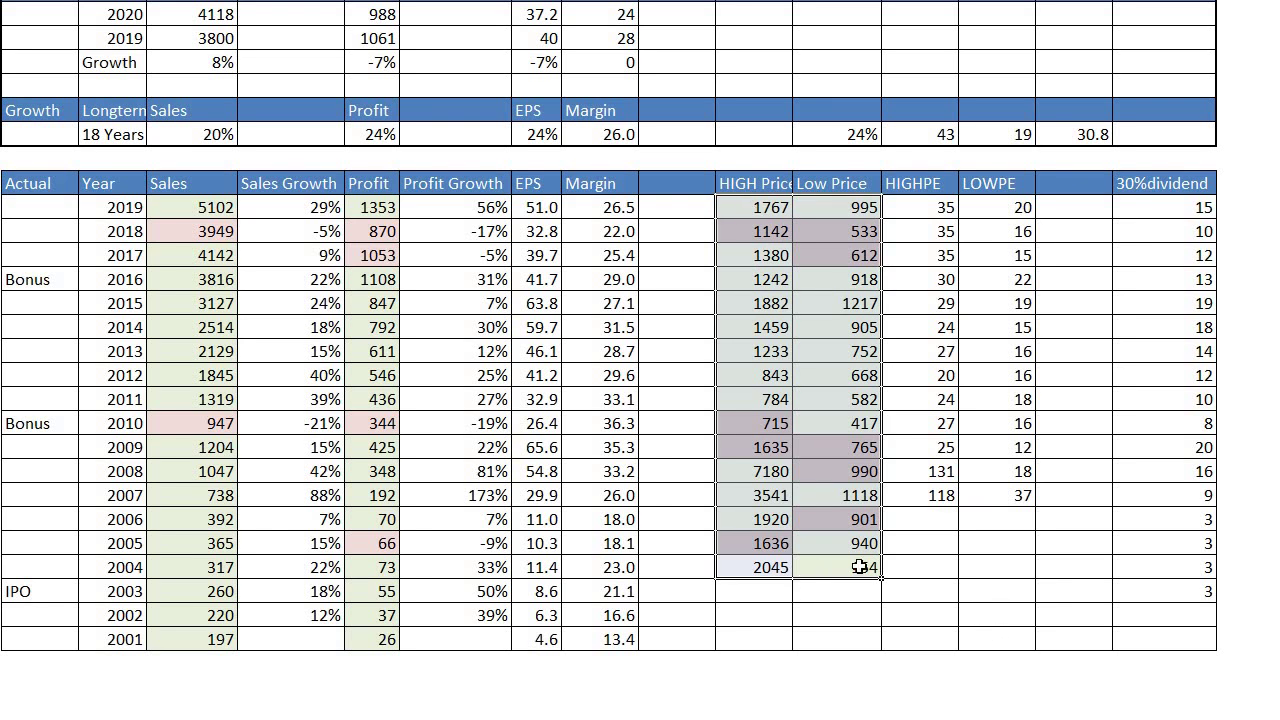
{"action": "left_click_drag", "start_coordinate": [822, 570], "coordinate": [758, 568]}
{"action": "left_click_drag", "start_coordinate": [754, 495], "coordinate": [757, 208]}
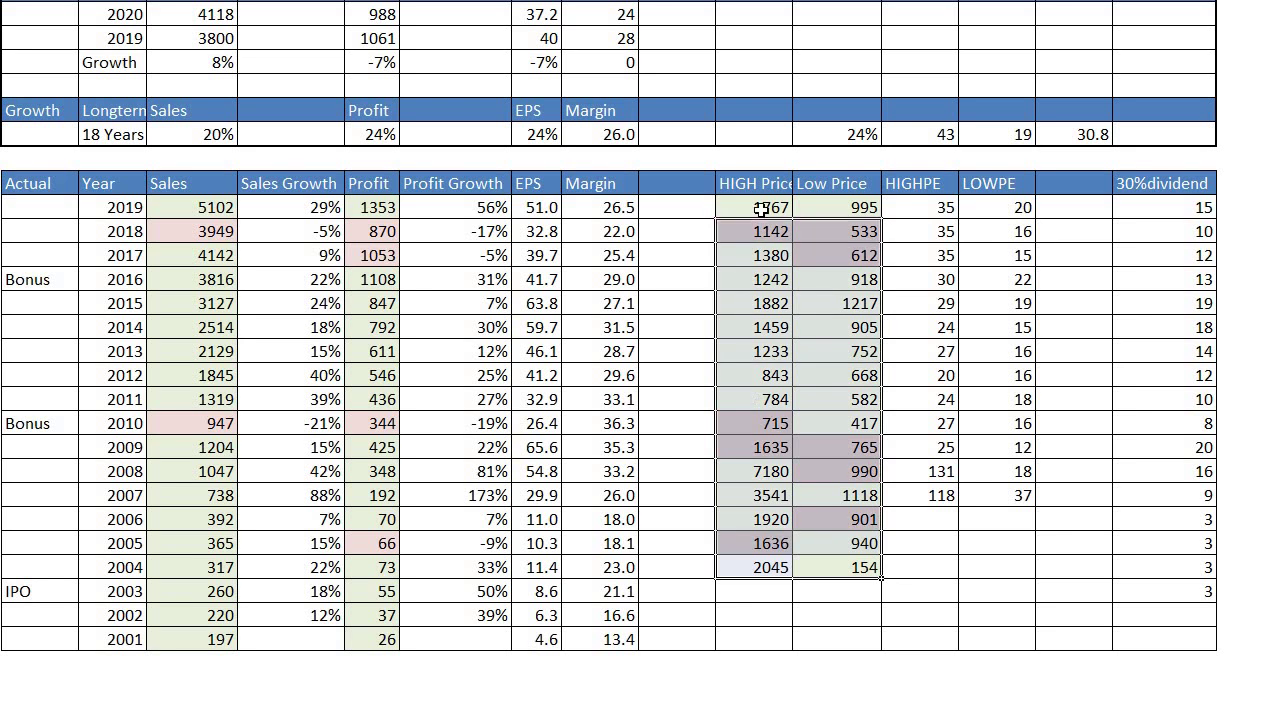
{"action": "left_click_drag", "start_coordinate": [862, 567], "coordinate": [757, 207]}
{"action": "left_click", "coordinate": [848, 575]}
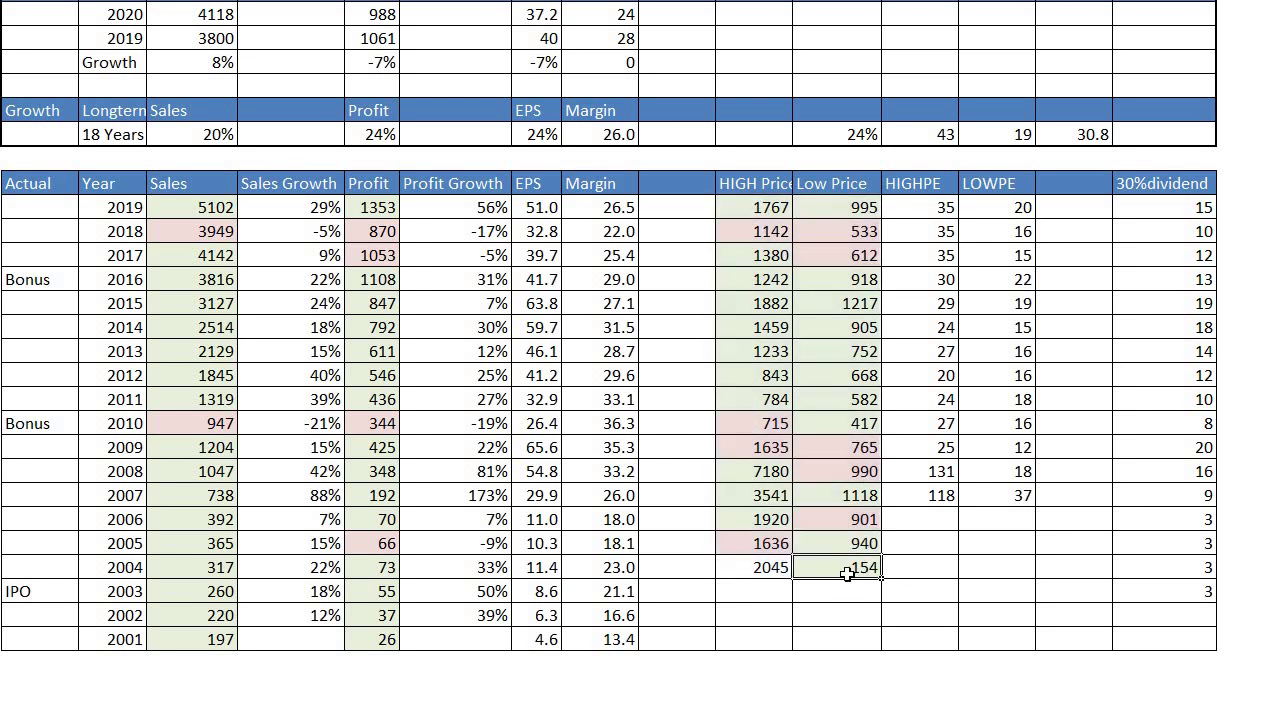
Check the long-term growth rate above the Low Price column against the High and Low Prices from 2019 back to 2004.
{"action": "left_click", "coordinate": [848, 139]}
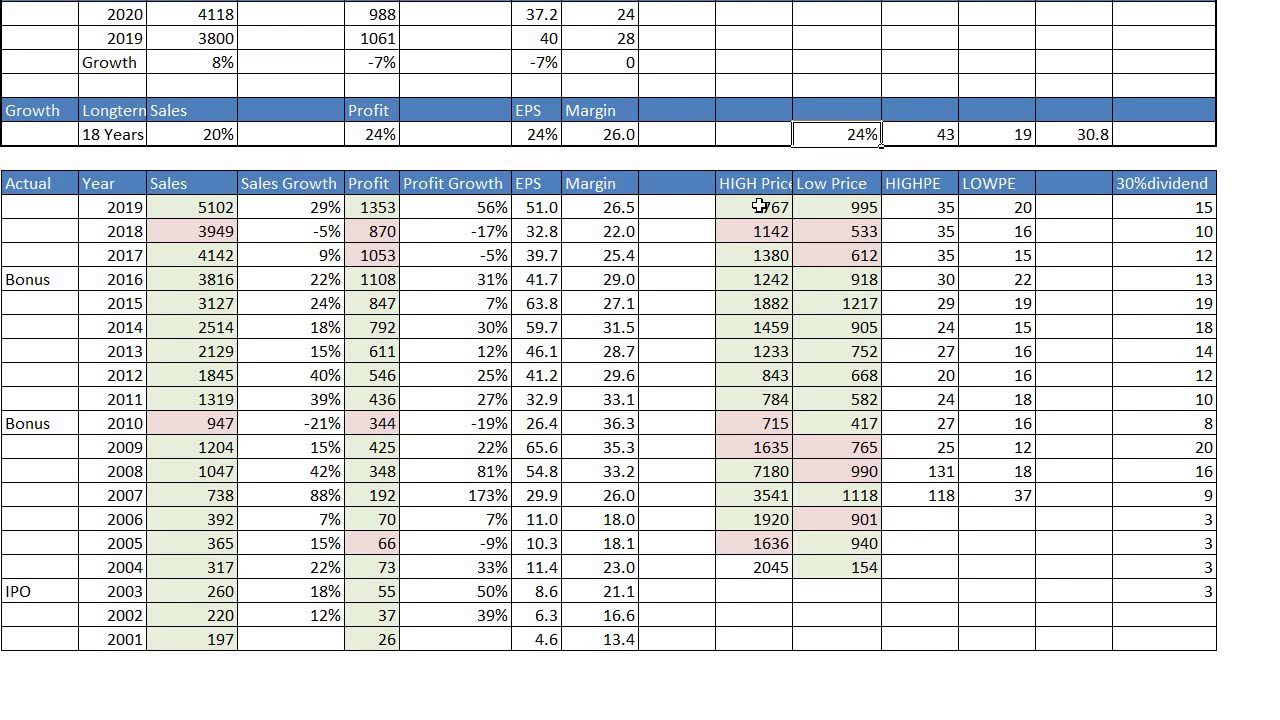
{"action": "left_click_drag", "start_coordinate": [760, 207], "coordinate": [855, 255]}
{"action": "left_click_drag", "start_coordinate": [836, 402], "coordinate": [852, 567]}
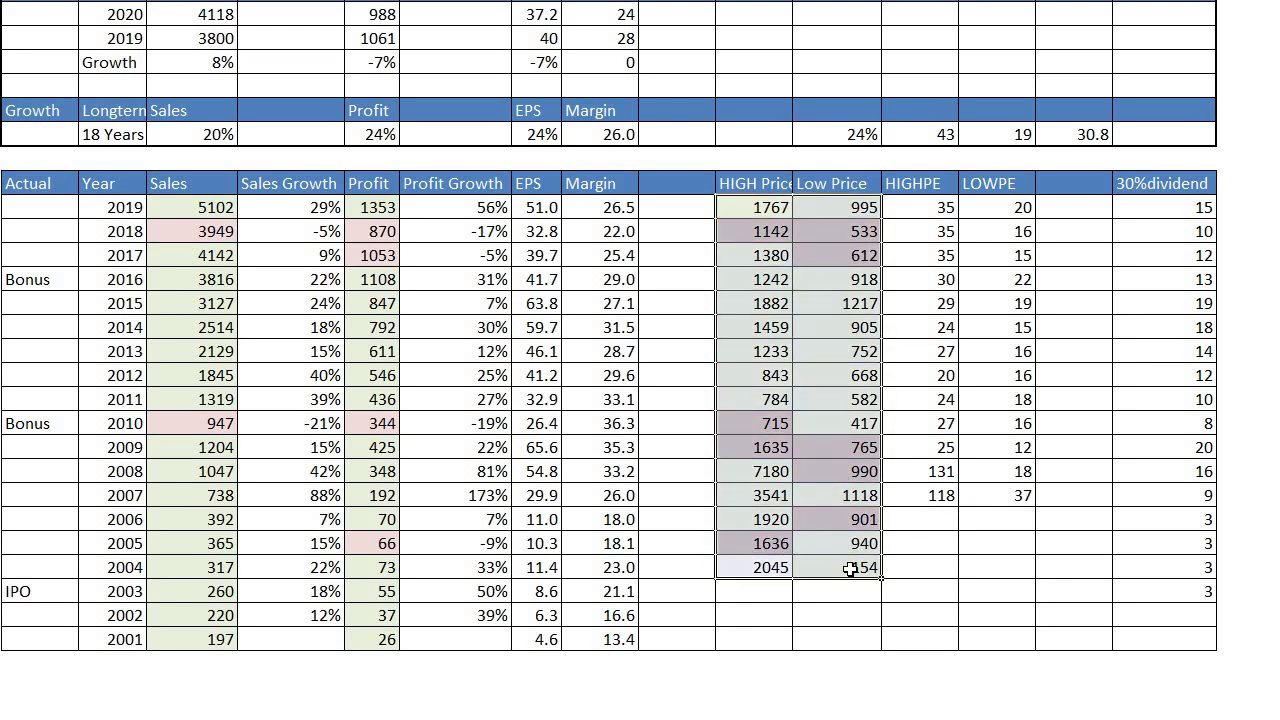
{"action": "left_click", "coordinate": [832, 207]}
Compare the 18-year Sales and Profit growth rates and their yearly figures back to 2001 with the long-term price growth rate.
{"action": "left_click", "coordinate": [202, 134]}
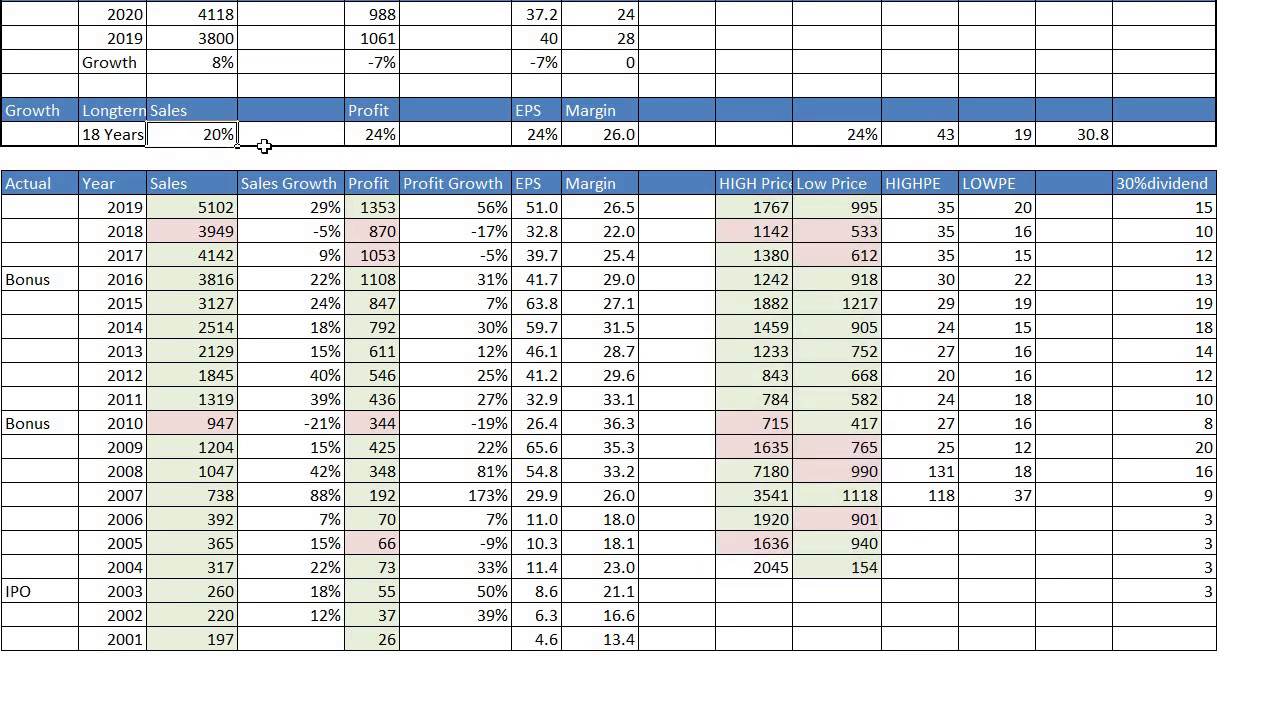
{"action": "left_click_drag", "start_coordinate": [186, 160], "coordinate": [190, 645]}
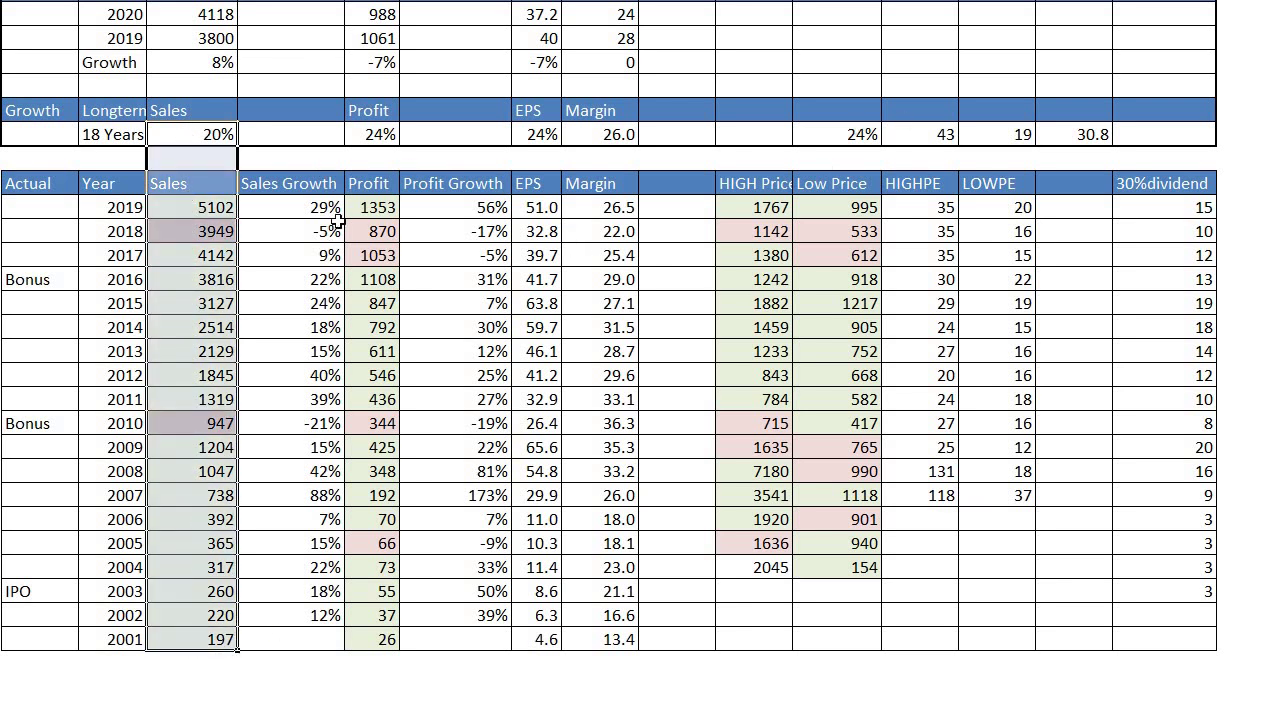
{"action": "left_click_drag", "start_coordinate": [374, 134], "coordinate": [386, 638]}
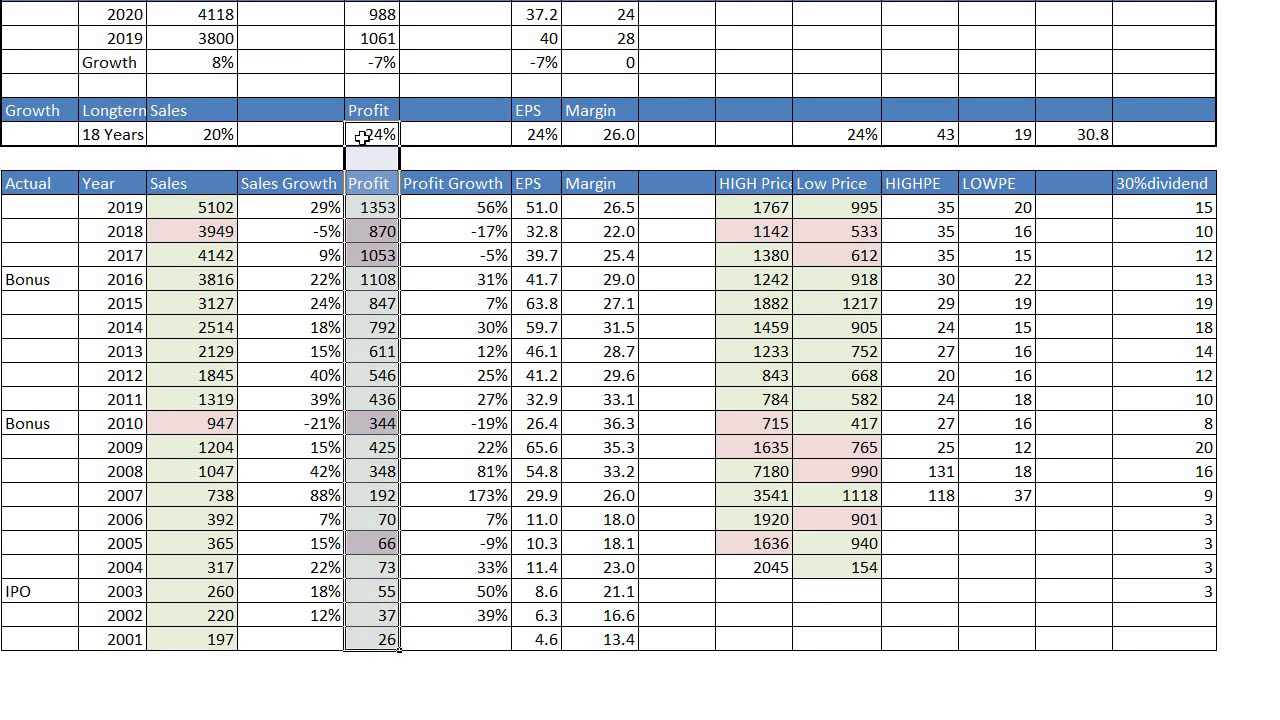
{"action": "left_click", "coordinate": [847, 134]}
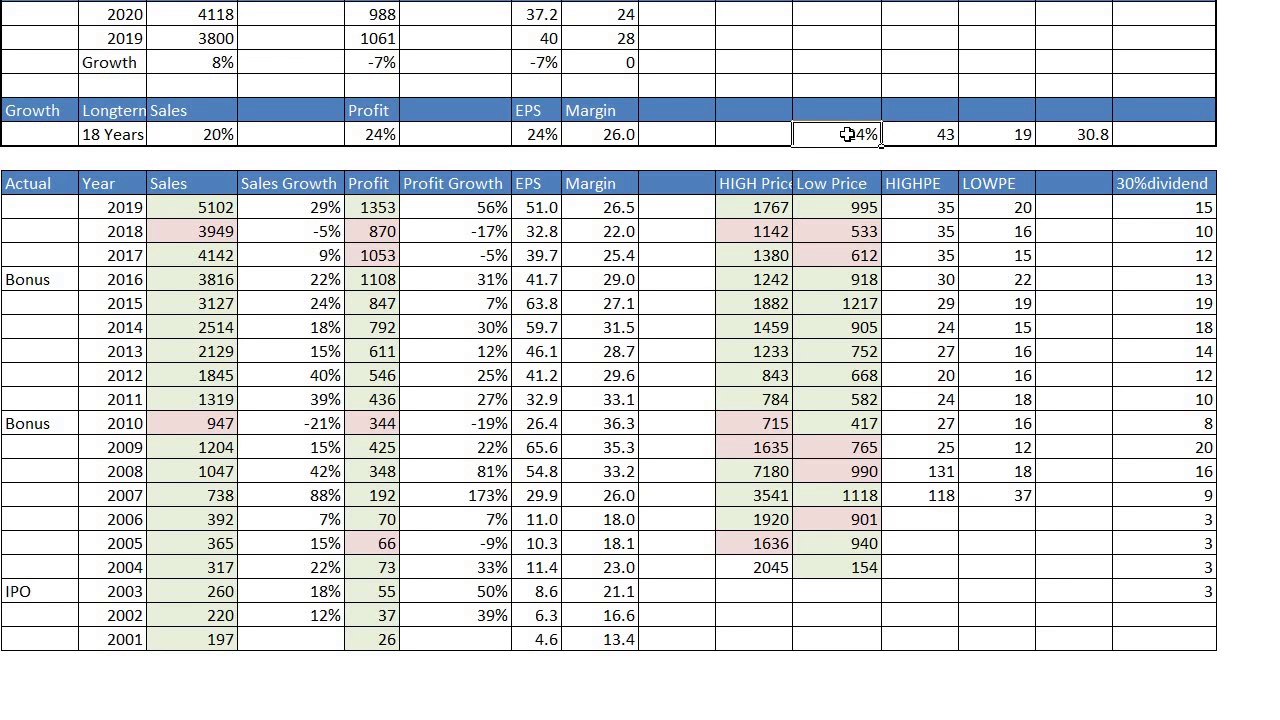
Compare the long-term growth rate and Low Prices back to 2004 with the yearly Sales from 2019 to 2001.
{"action": "left_click_drag", "start_coordinate": [847, 134], "coordinate": [845, 569]}
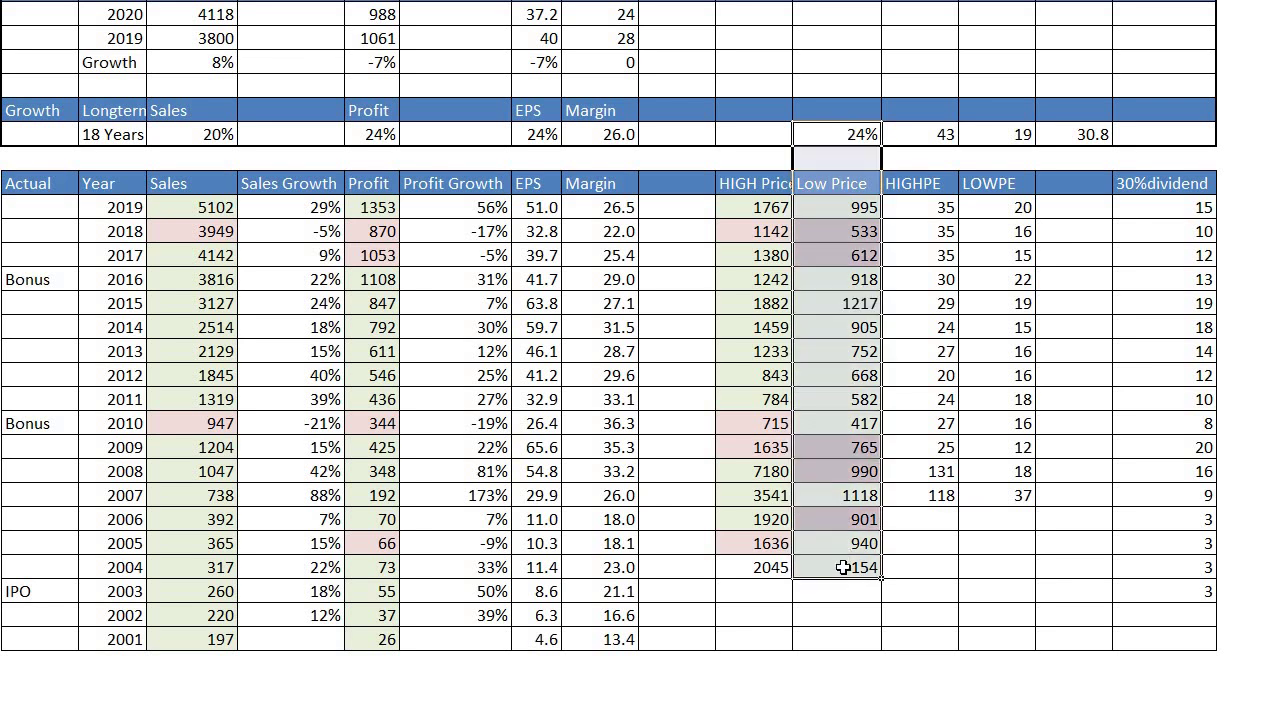
{"action": "left_click_drag", "start_coordinate": [849, 134], "coordinate": [856, 569]}
{"action": "left_click_drag", "start_coordinate": [177, 209], "coordinate": [200, 636]}
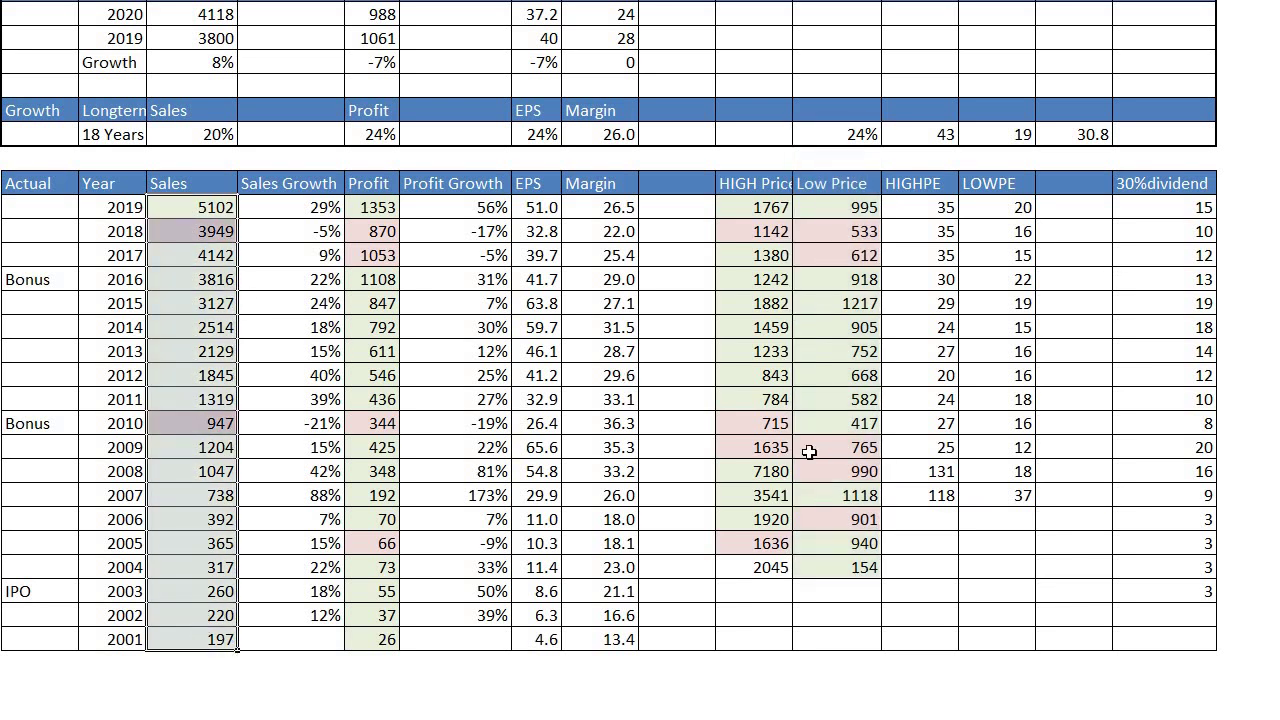
Review the Sales history from 2001 to 2019, the 2019 row, and the 2010 figures from Sales through Low Price.
{"action": "left_click", "coordinate": [1122, 492]}
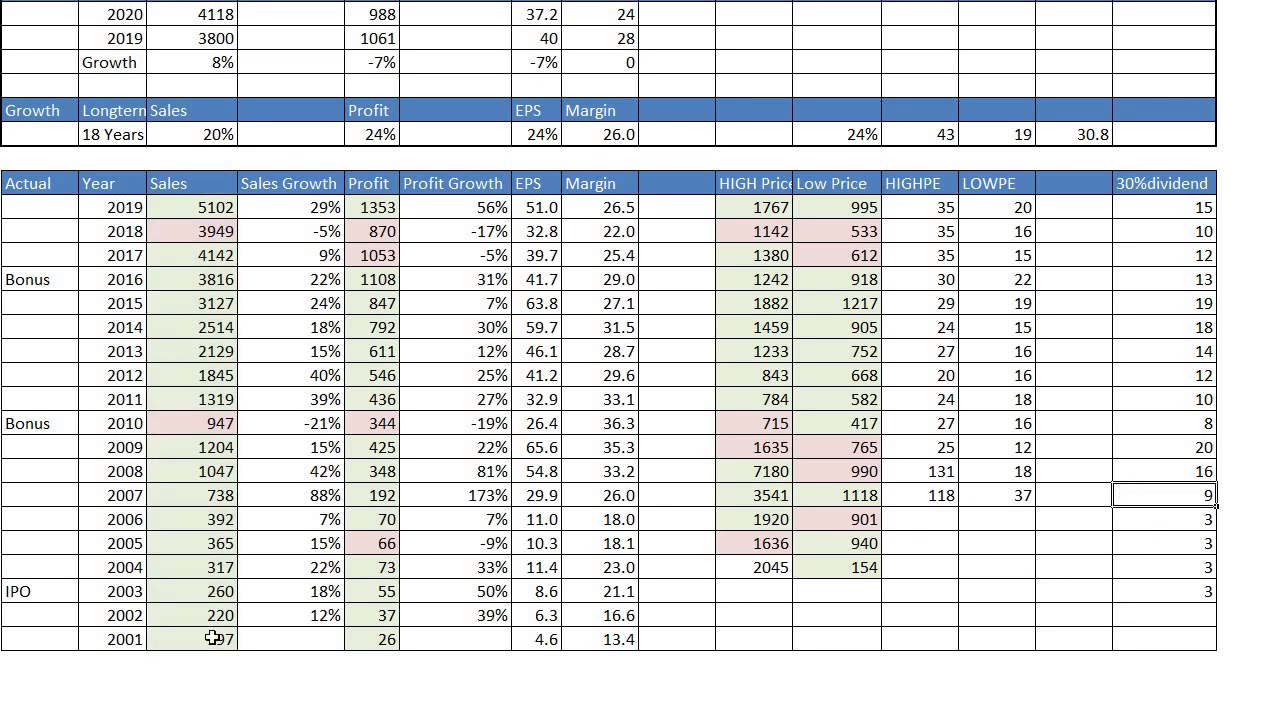
{"action": "left_click_drag", "start_coordinate": [188, 640], "coordinate": [189, 208]}
{"action": "left_click_drag", "start_coordinate": [423, 213], "coordinate": [1116, 207]}
{"action": "left_click_drag", "start_coordinate": [384, 417], "coordinate": [850, 415]}
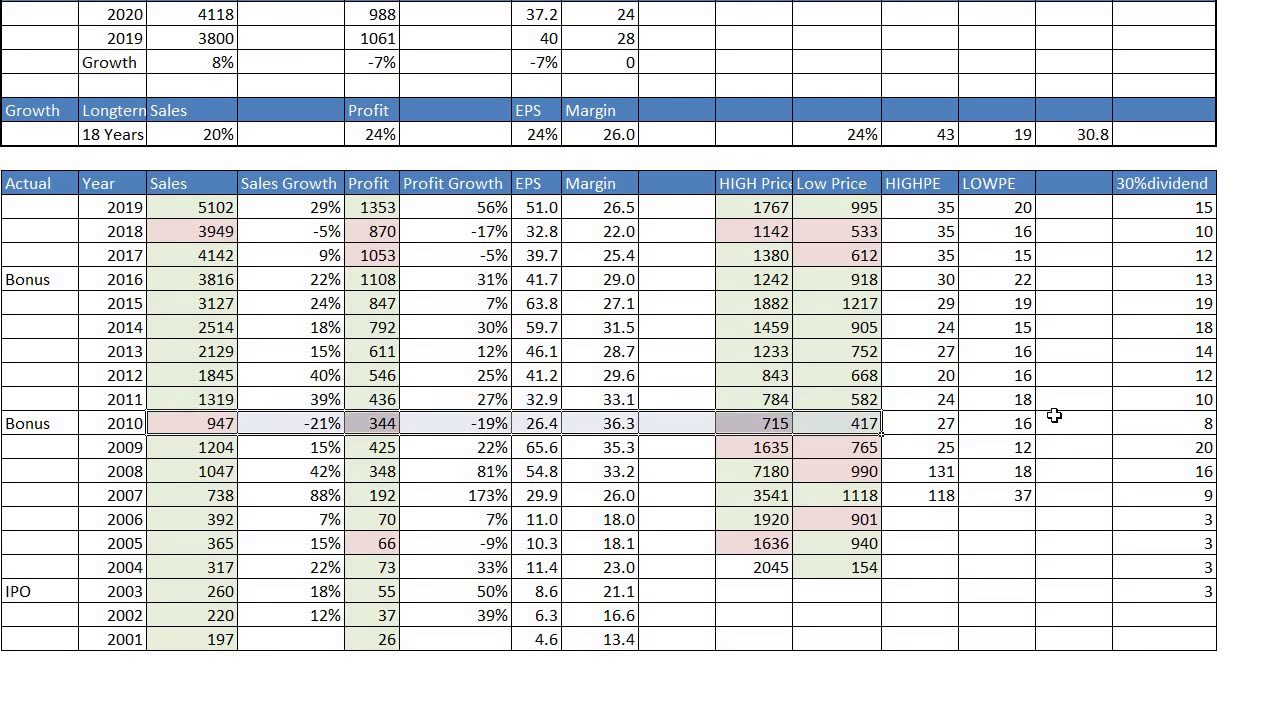
Examine the 30%dividend column from 2003 up to 2019.
{"action": "left_click", "coordinate": [1172, 634]}
{"action": "left_click_drag", "start_coordinate": [1185, 513], "coordinate": [1190, 202]}
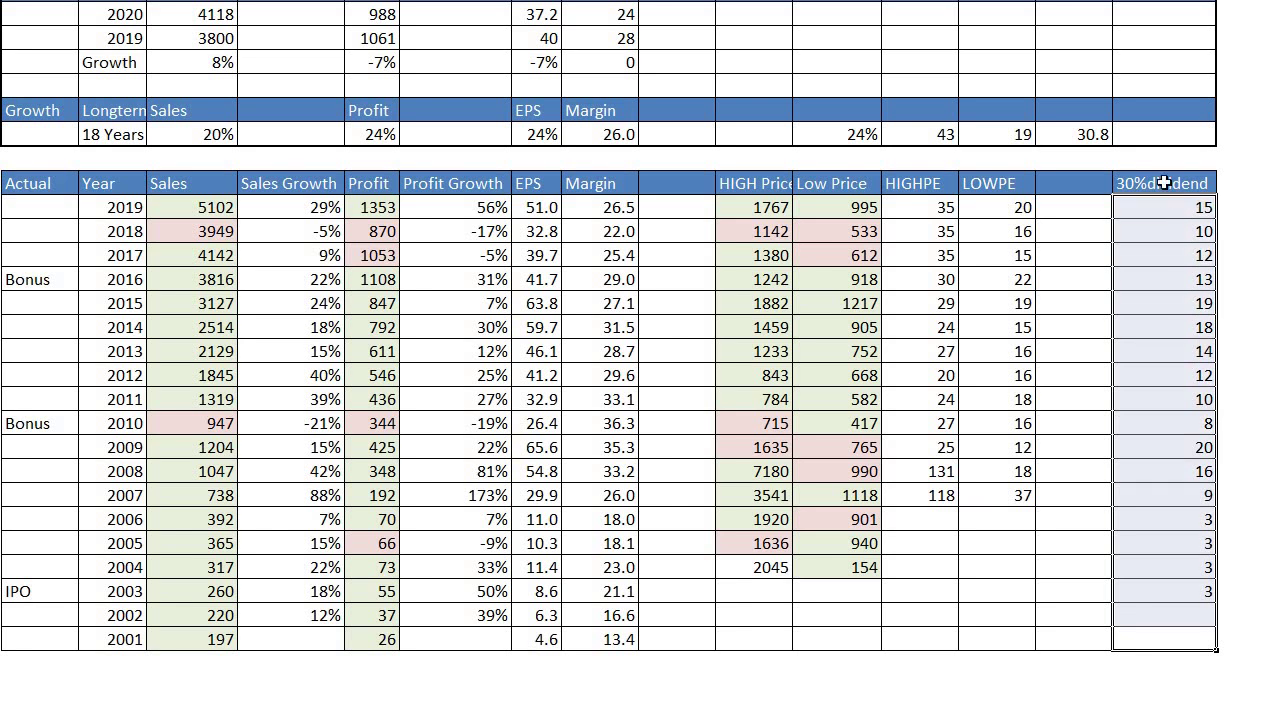
{"action": "left_click", "coordinate": [1165, 183]}
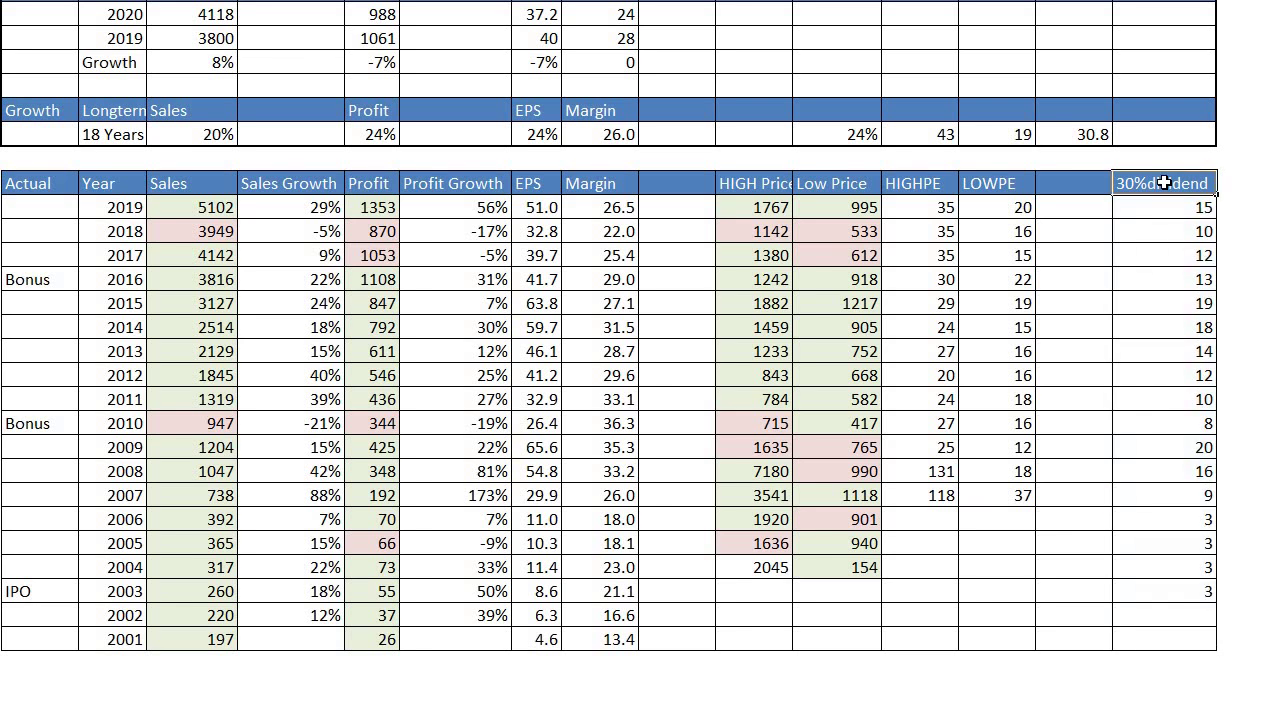
{"action": "left_click_drag", "start_coordinate": [1168, 593], "coordinate": [1169, 203]}
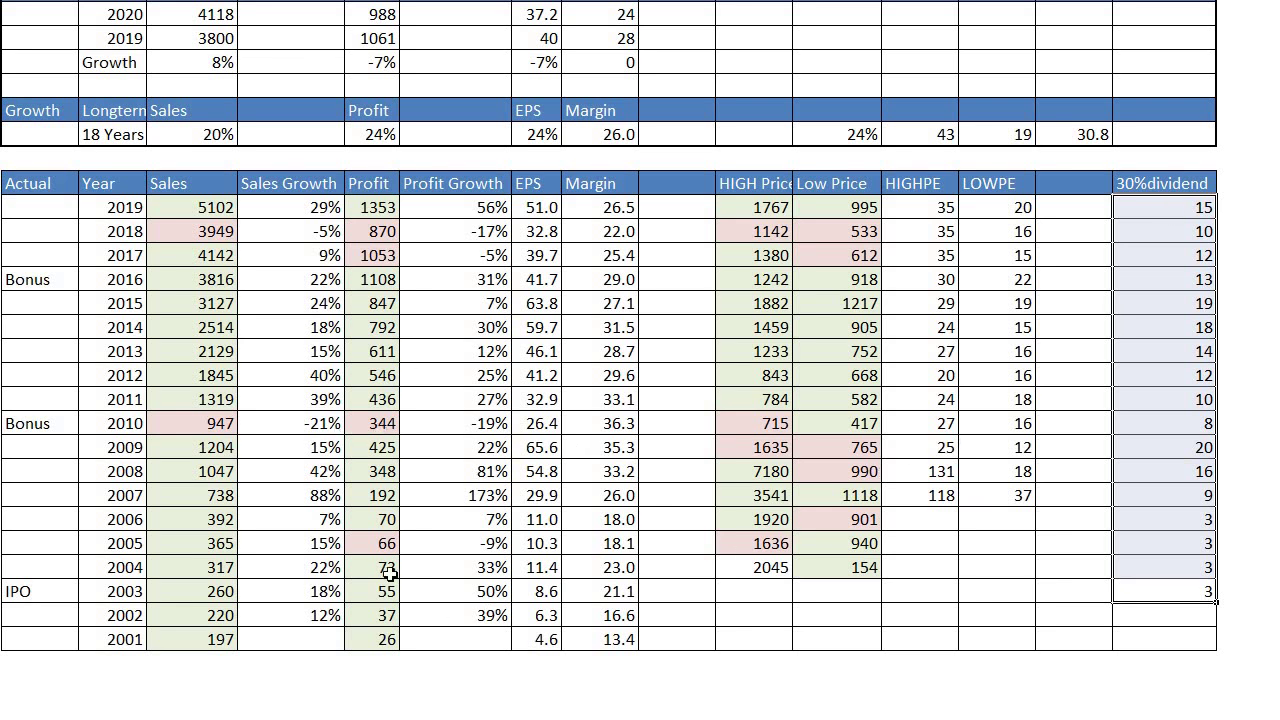
Calculate 30% of the 2001 Profit in the cell below it, and review the High and Low Prices from 2004 to 2019.
{"action": "left_click", "coordinate": [368, 640]}
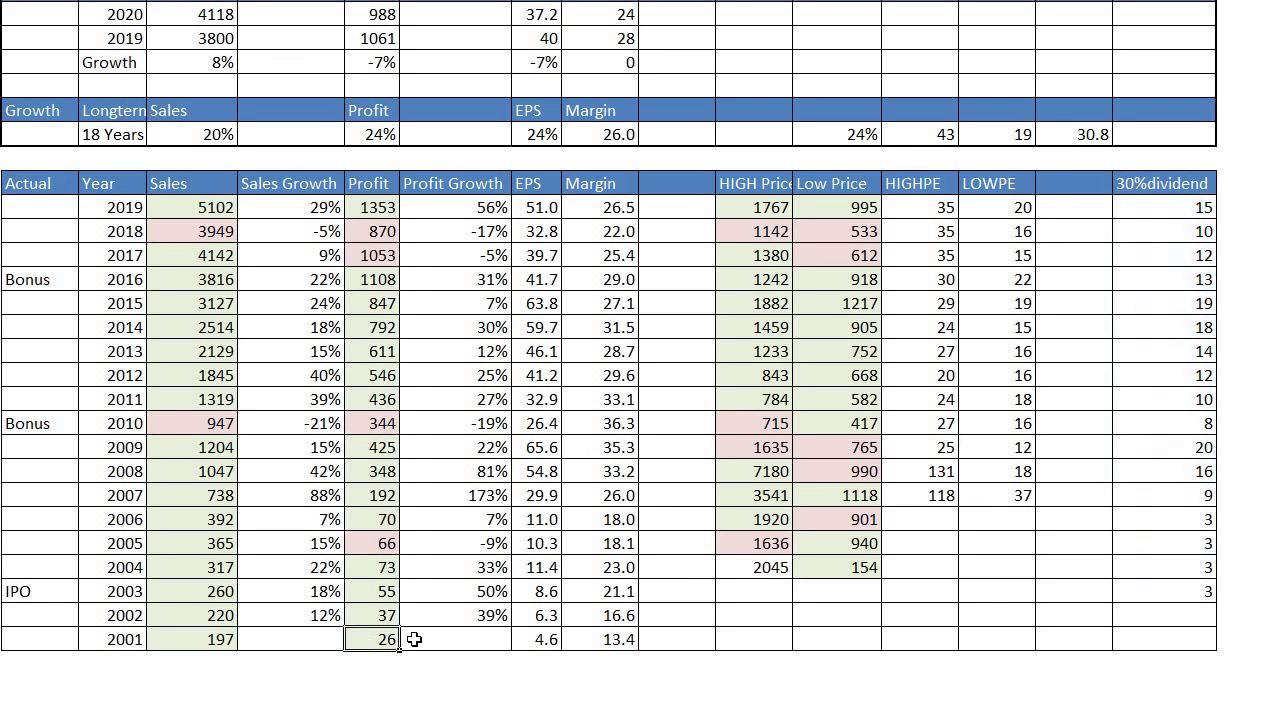
{"action": "key", "text": "Down"}
{"action": "type", "text": "="}
{"action": "key", "text": "Up"}
{"action": "type", "text": "*360"}
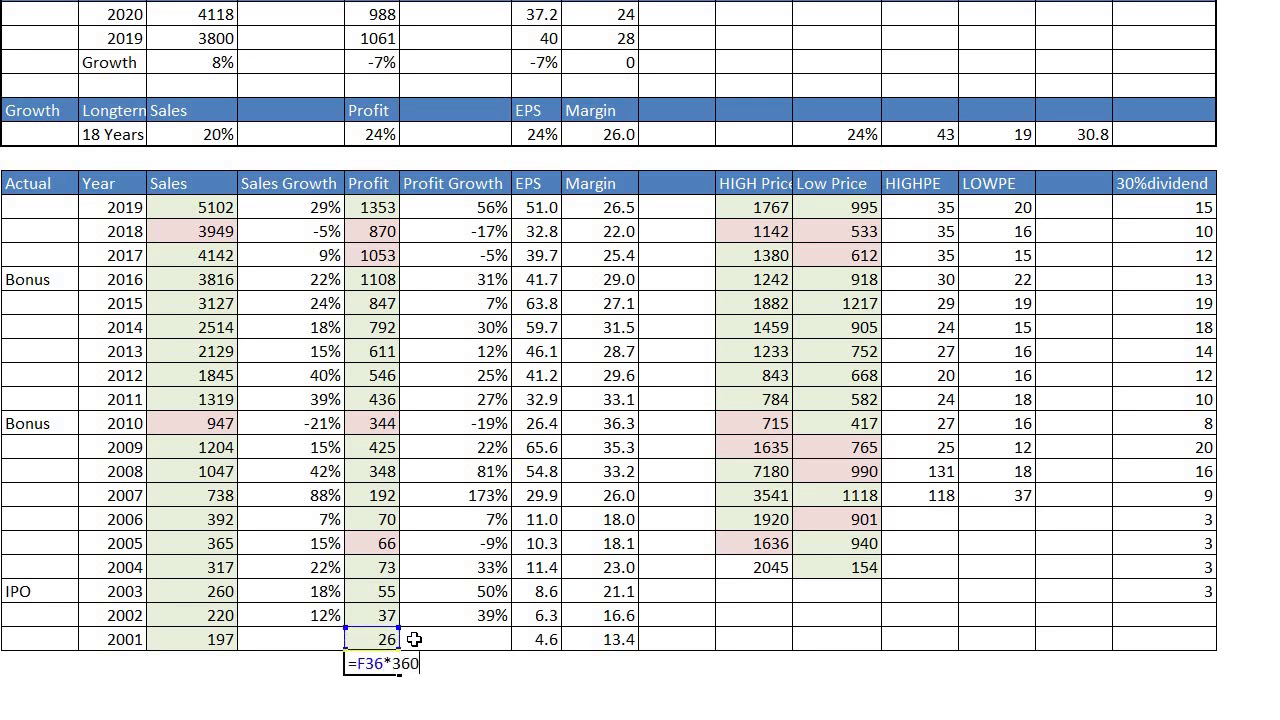
{"action": "key", "text": "BackSpace"}
{"action": "key", "text": "BackSpace"}
{"action": "type", "text": "0%"}
{"action": "key", "text": "Return"}
{"action": "key", "text": "Up"}
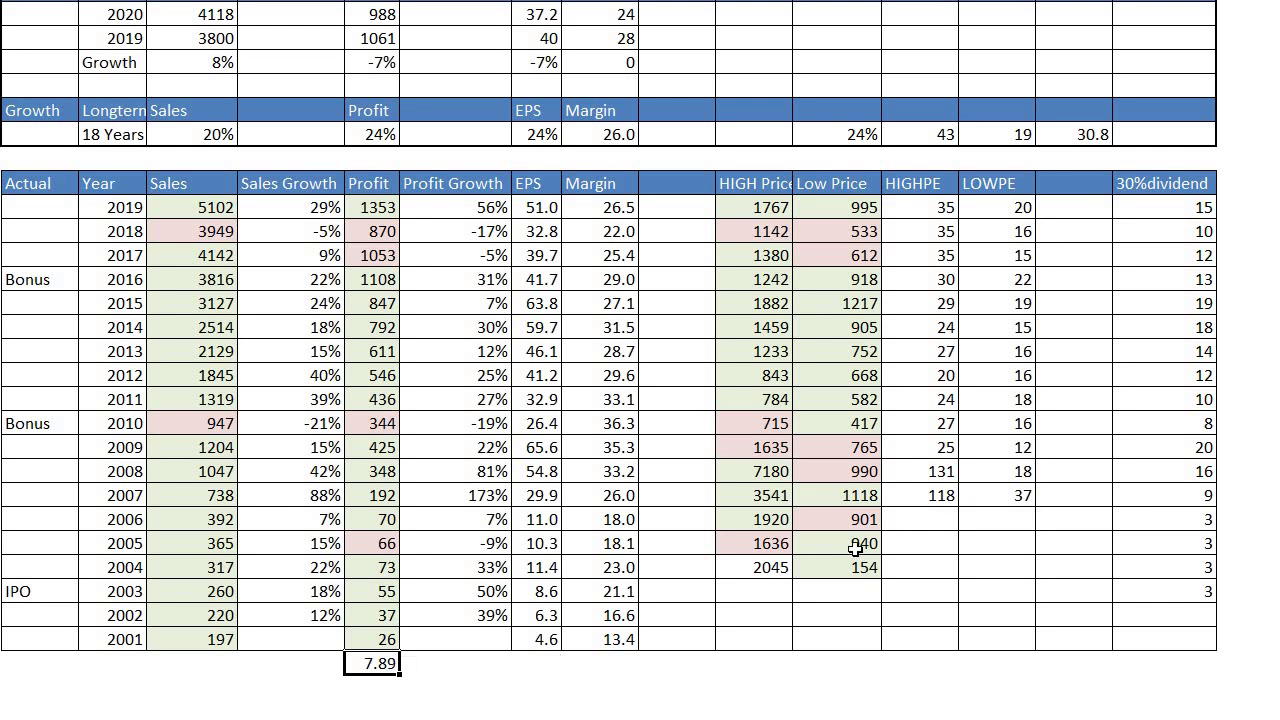
{"action": "left_click_drag", "start_coordinate": [860, 565], "coordinate": [742, 219]}
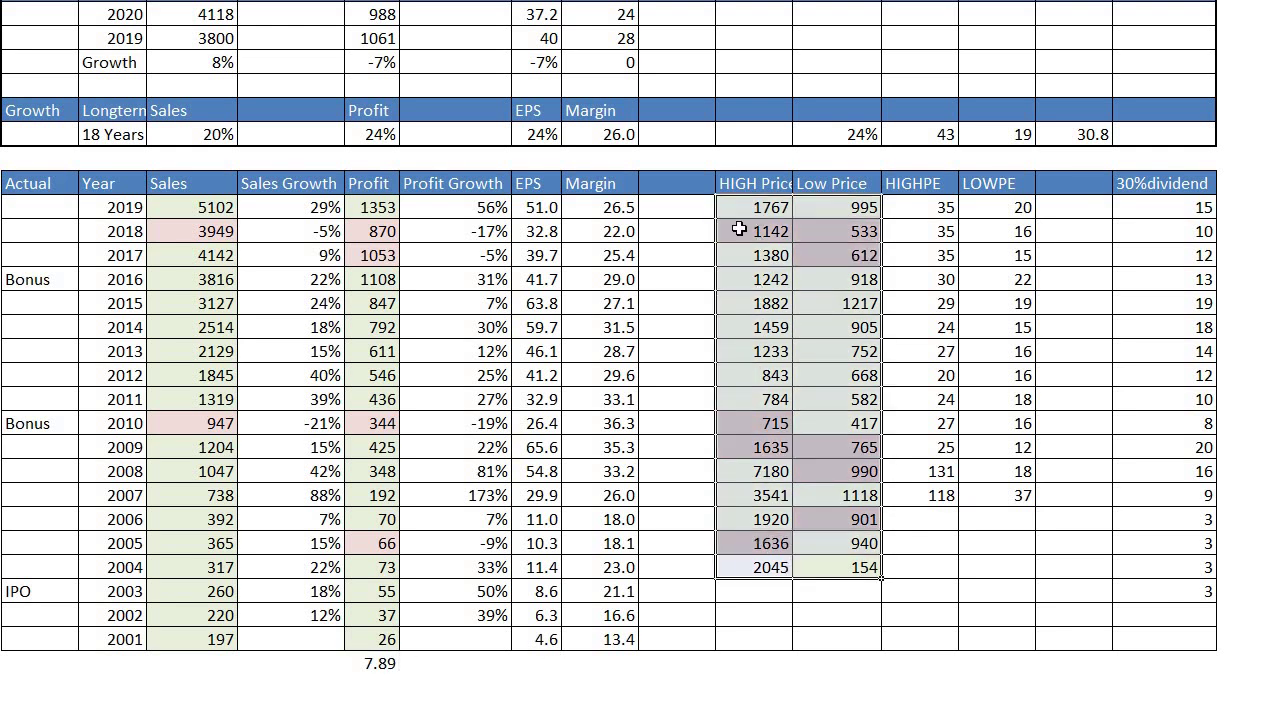
{"action": "left_click", "coordinate": [385, 664]}
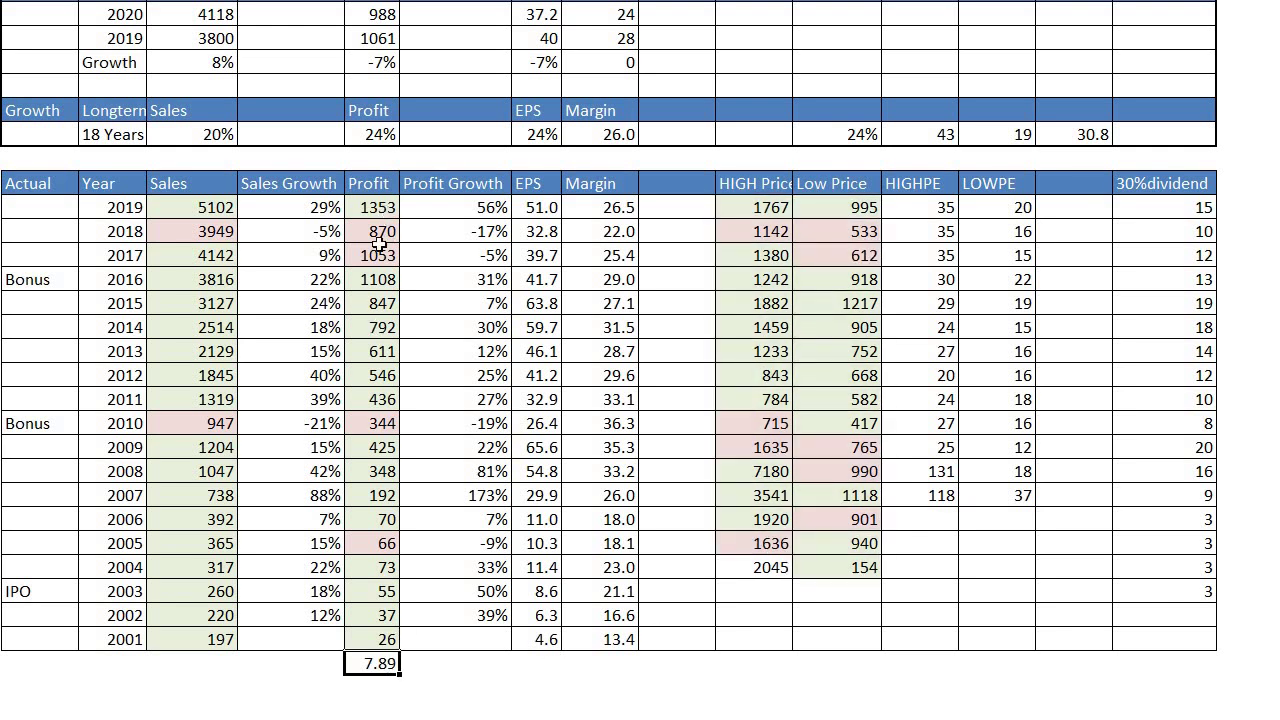
Calculate 30% of the 2019 Profit in the second cell below the Profit column.
{"action": "left_click", "coordinate": [383, 210]}
{"action": "left_click", "coordinate": [365, 682]}
{"action": "type", "text": "="}
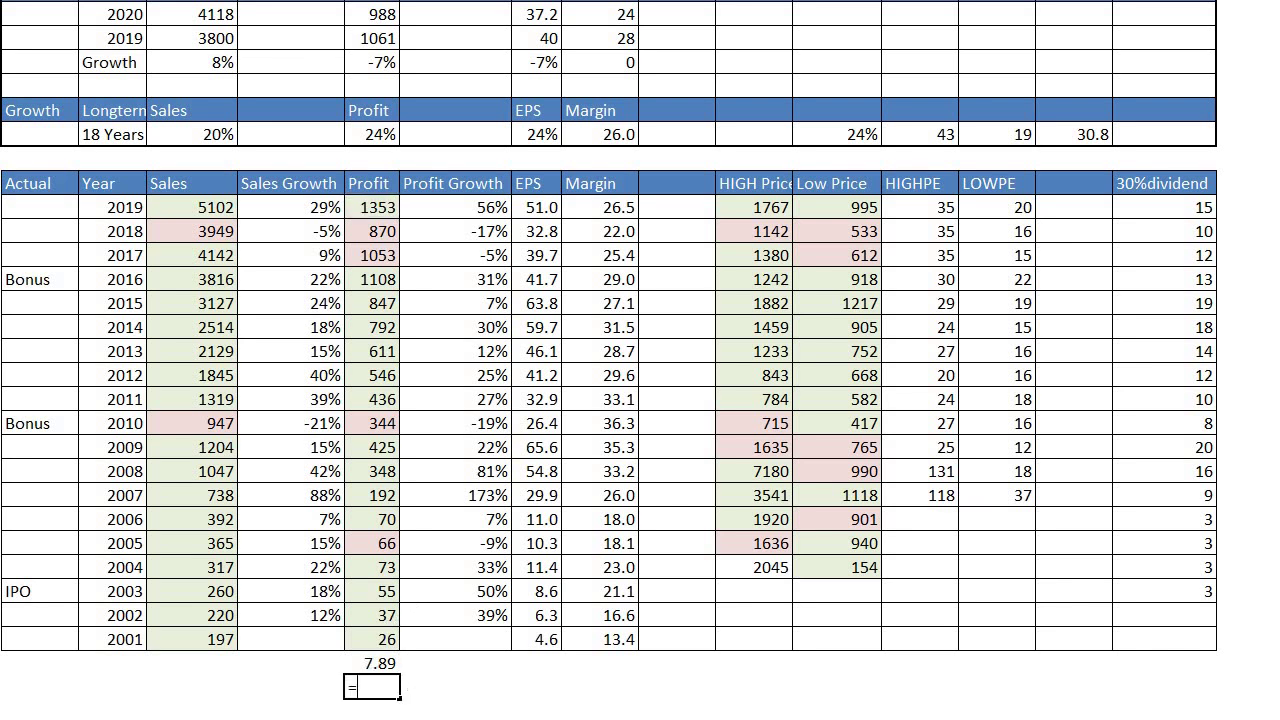
{"action": "key", "text": "Up"}
{"action": "key", "text": "Up"}
{"action": "key", "text": "Up"}
{"action": "key", "text": "Up"}
{"action": "key", "text": "Up"}
{"action": "key", "text": "Up"}
{"action": "key", "text": "Up"}
{"action": "key", "text": "Up"}
{"action": "key", "text": "Up"}
{"action": "key", "text": "Up"}
{"action": "key", "text": "Up"}
{"action": "key", "text": "Up"}
{"action": "key", "text": "Up"}
{"action": "key", "text": "Up"}
{"action": "key", "text": "Up"}
{"action": "key", "text": "Up"}
{"action": "key", "text": "Up"}
{"action": "key", "text": "Up"}
{"action": "key", "text": "Up"}
{"action": "key", "text": "Up"}
{"action": "type", "text": "*30%"}
{"action": "key", "text": "Return"}
{"action": "key", "text": "Up"}
Delete both 30% dividend calculations below the Profit column.
{"action": "key", "text": "Delete"}
{"action": "left_click", "coordinate": [376, 664]}
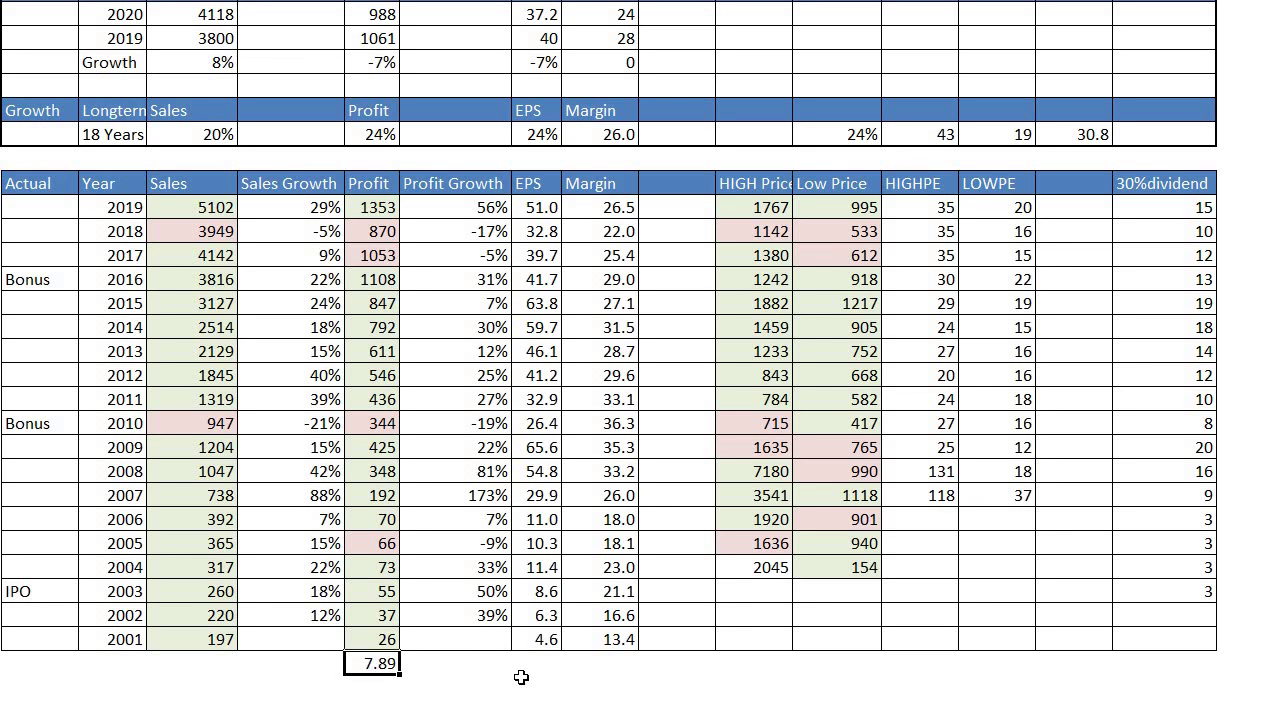
{"action": "key", "text": "Delete"}
Examine the 30%dividend column, the Profit and Profit Growth history, and the rows from 2003 back to 2001.
{"action": "left_click_drag", "start_coordinate": [112, 207], "coordinate": [1178, 200]}
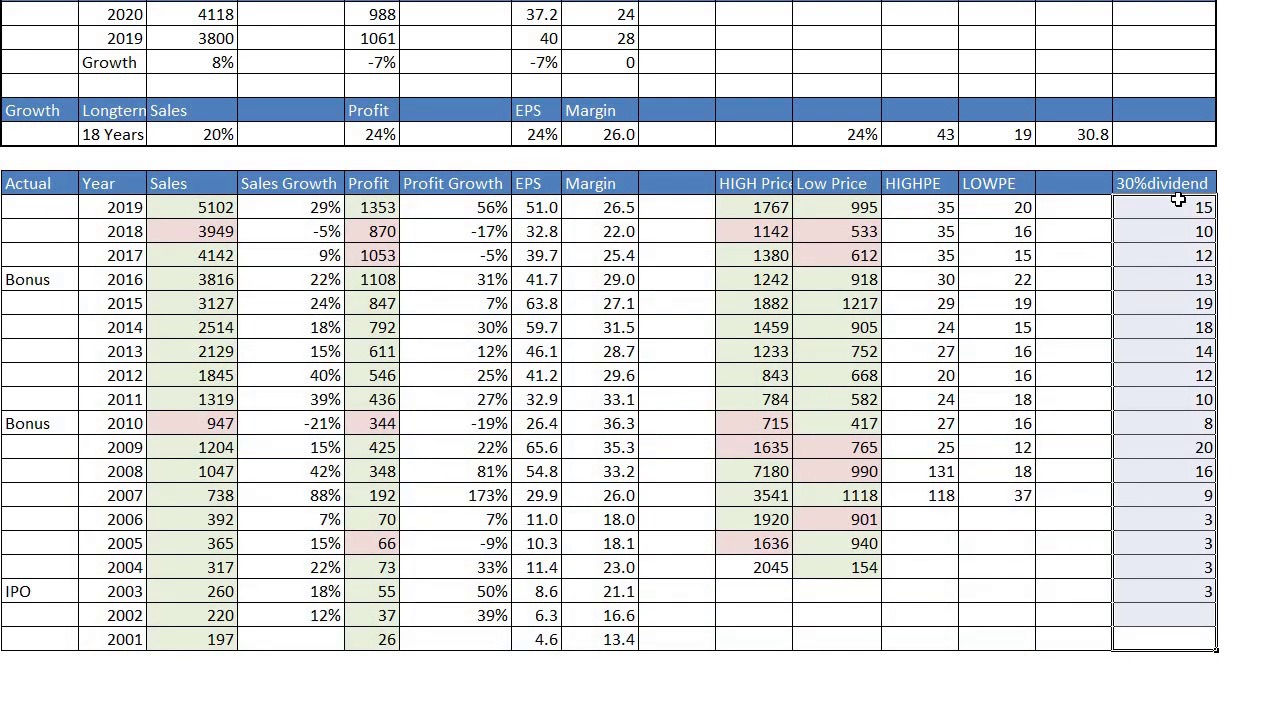
{"action": "left_click", "coordinate": [757, 495]}
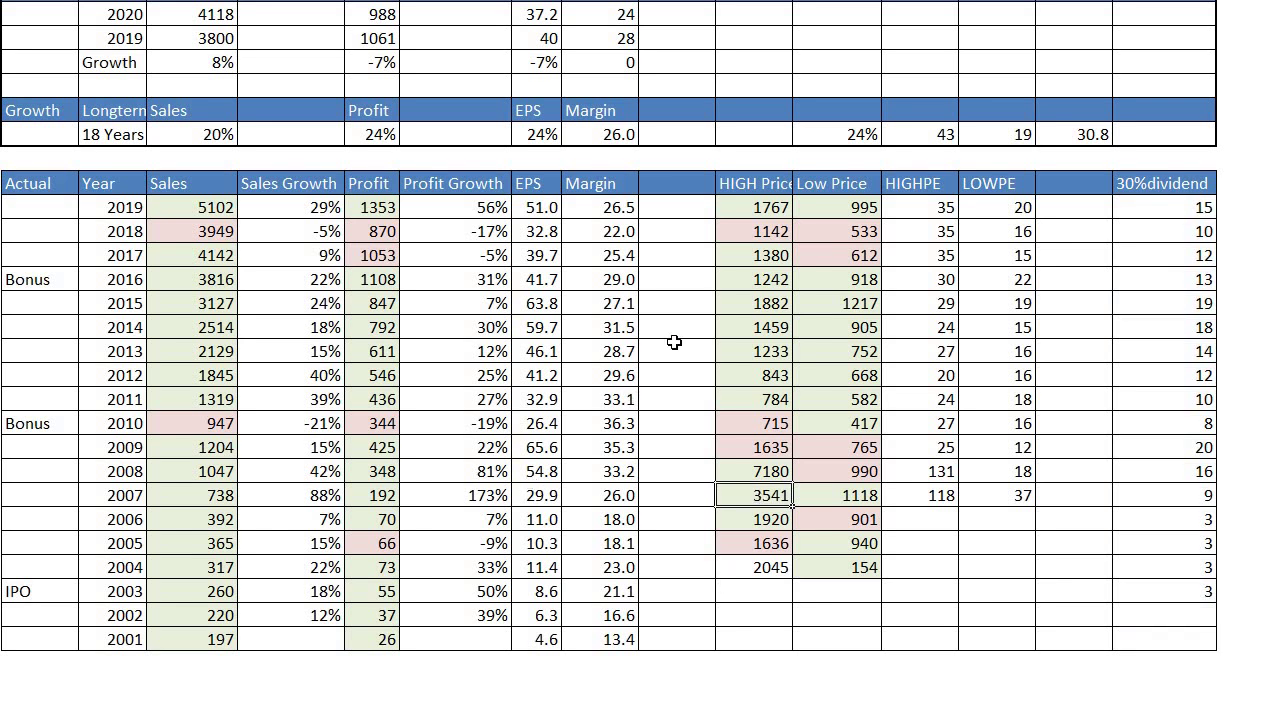
{"action": "left_click_drag", "start_coordinate": [371, 203], "coordinate": [420, 638]}
{"action": "left_click", "coordinate": [55, 180]}
{"action": "left_click_drag", "start_coordinate": [176, 204], "coordinate": [177, 585]}
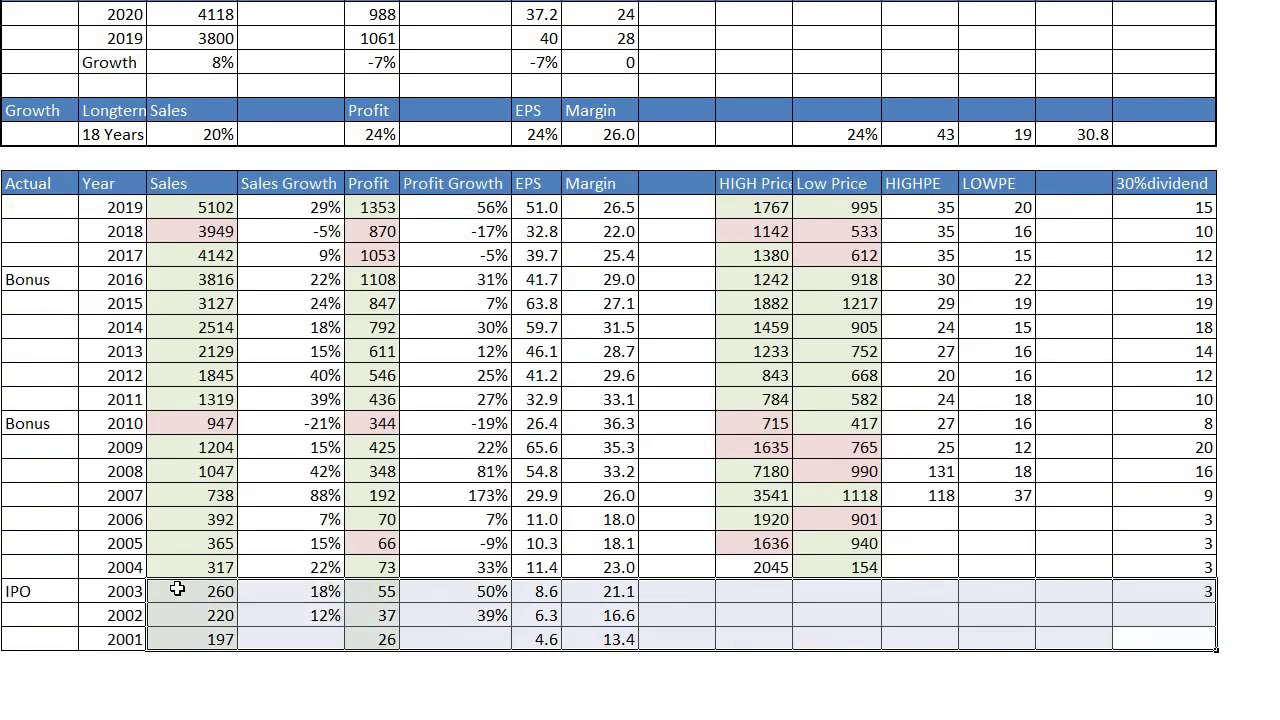
Trace the Sales figures through 2007, 2010, 2014 and 2016, and review the whole table from 2019 to 2001.
{"action": "left_click", "coordinate": [210, 497]}
{"action": "left_click", "coordinate": [224, 424]}
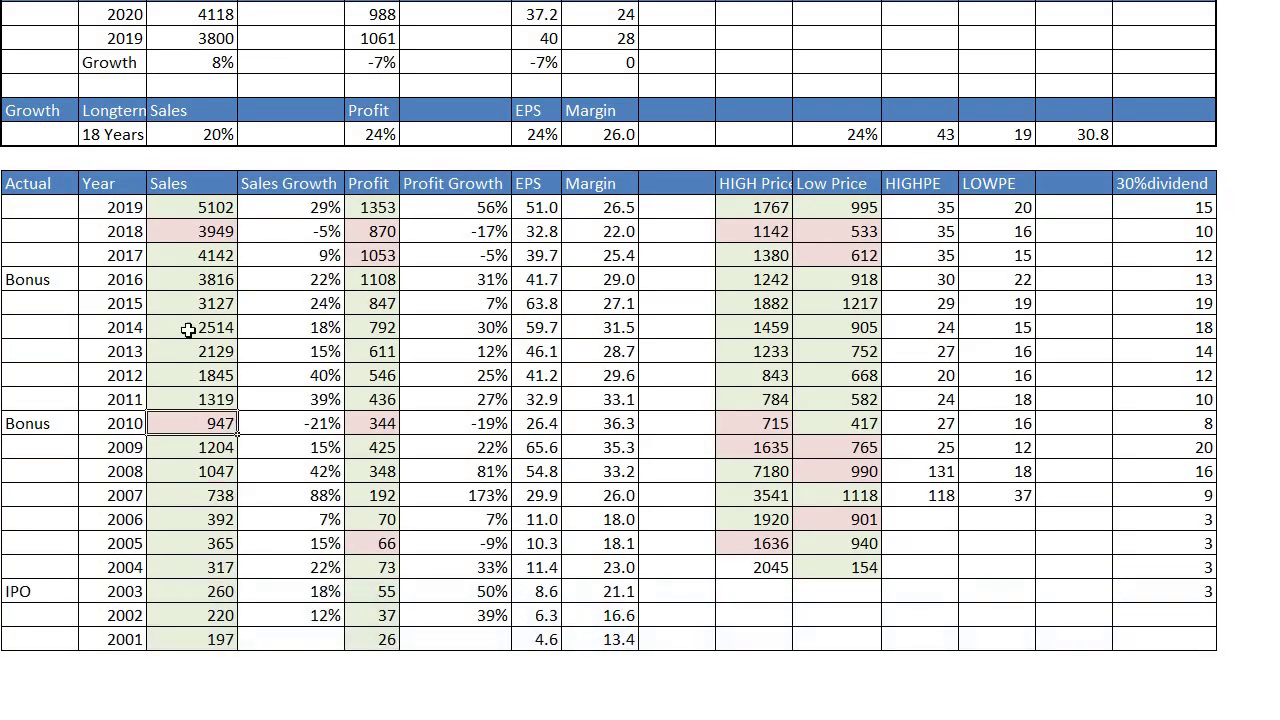
{"action": "left_click", "coordinate": [186, 327]}
{"action": "left_click", "coordinate": [212, 279]}
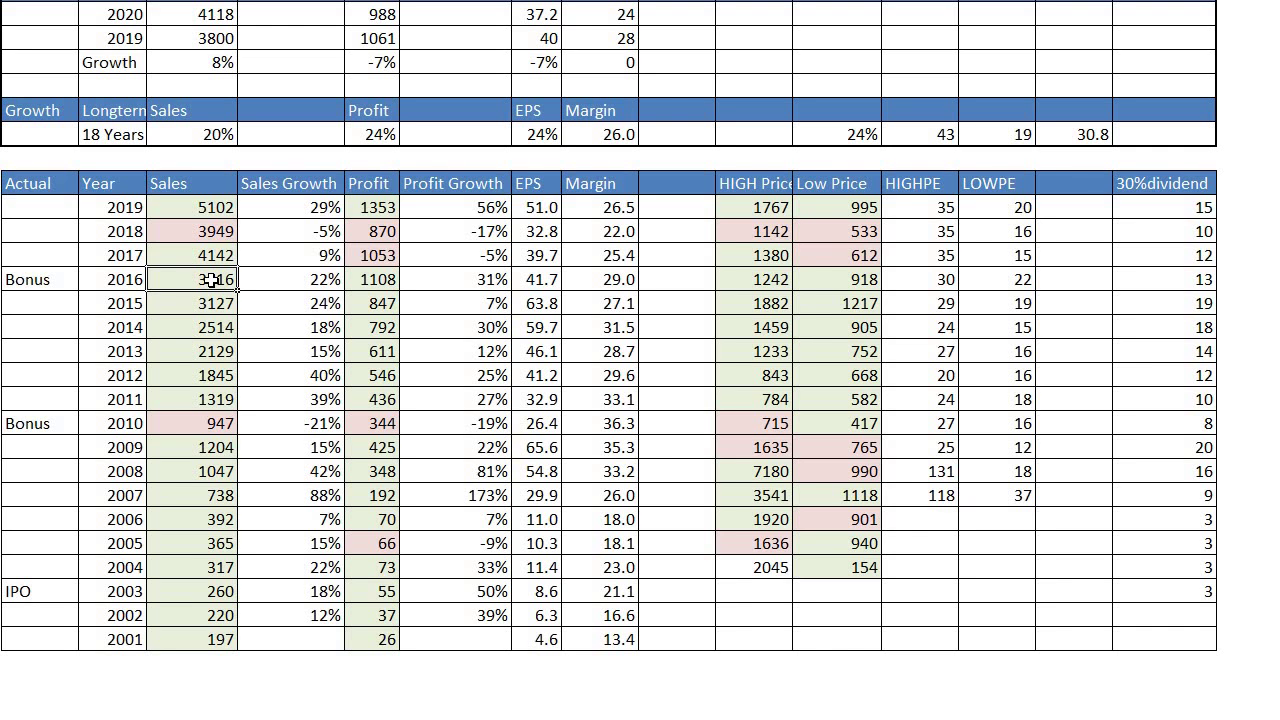
{"action": "left_click_drag", "start_coordinate": [218, 206], "coordinate": [1182, 638]}
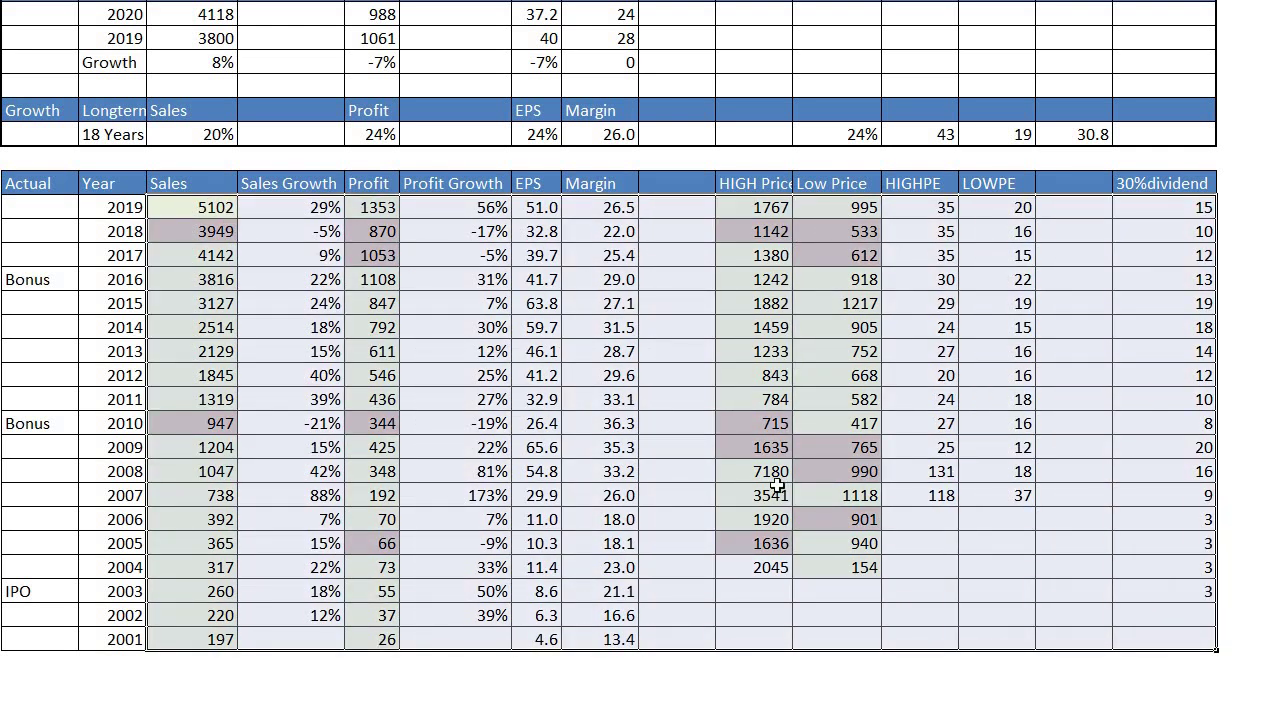
Check the Sales history back to 2001 and the 2010 figures from Sales through Margin.
{"action": "left_click", "coordinate": [204, 640]}
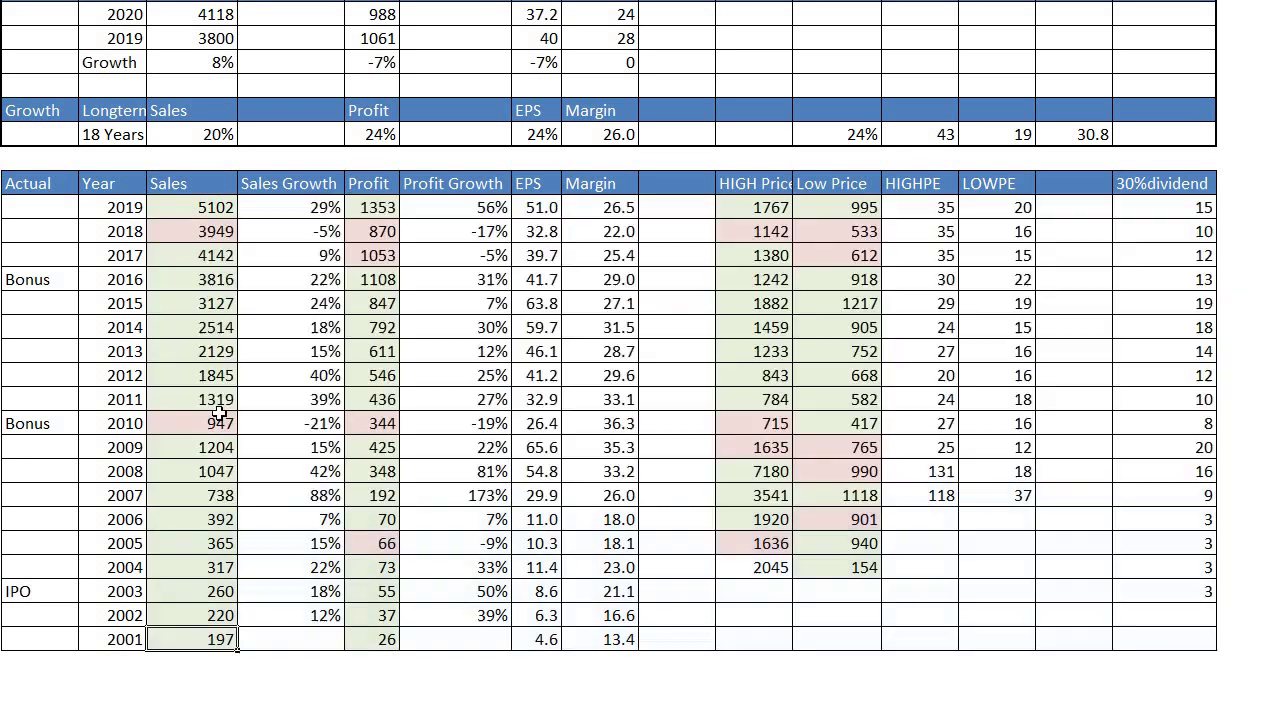
{"action": "left_click_drag", "start_coordinate": [219, 413], "coordinate": [170, 207]}
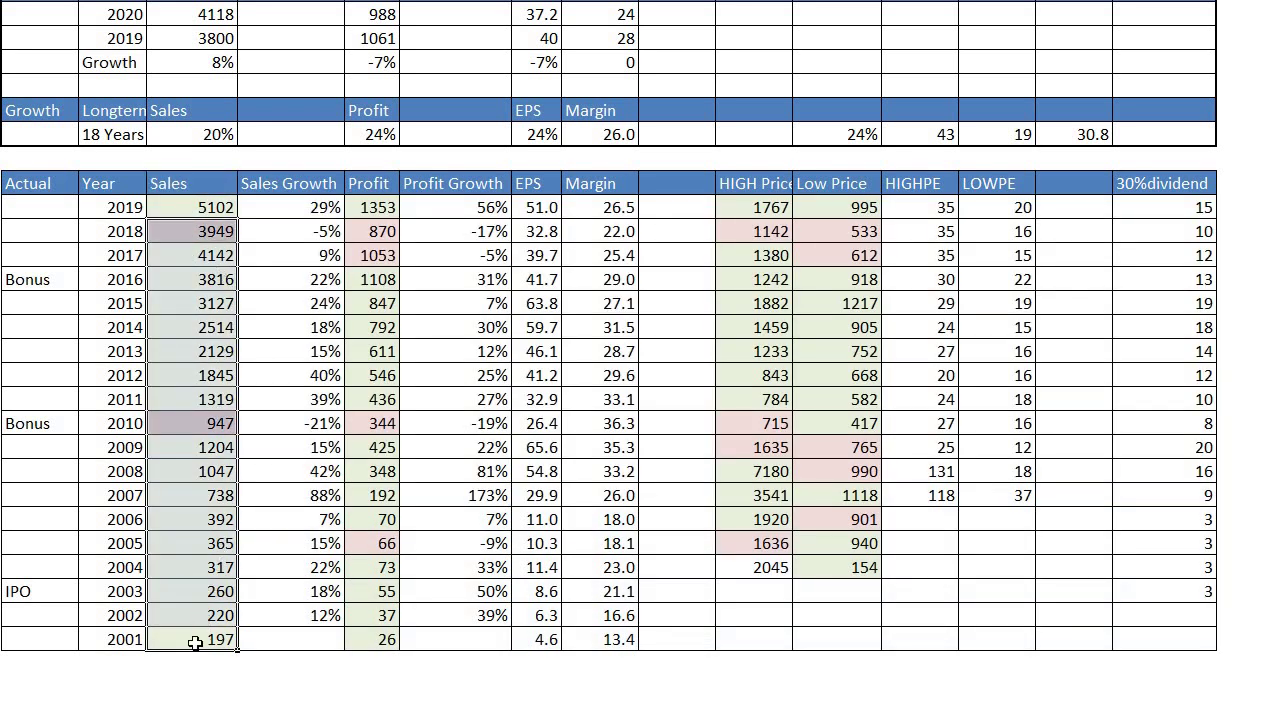
{"action": "left_click_drag", "start_coordinate": [190, 421], "coordinate": [315, 423]}
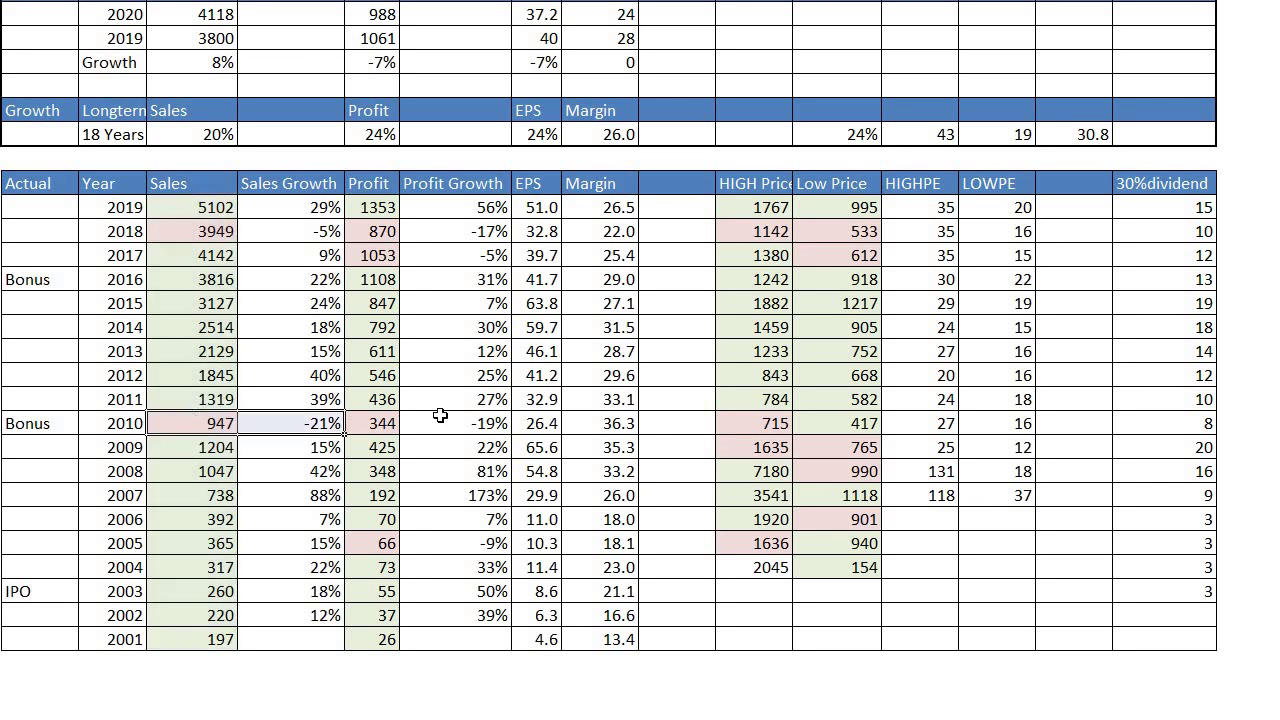
{"action": "left_click_drag", "start_coordinate": [440, 415], "coordinate": [663, 423]}
Compare the estimated 2030 Sales and Profit with the actual 2019 Sales and Profit.
{"action": "scroll", "coordinate": [218, 302], "scroll_direction": "up", "scroll_amount": 2}
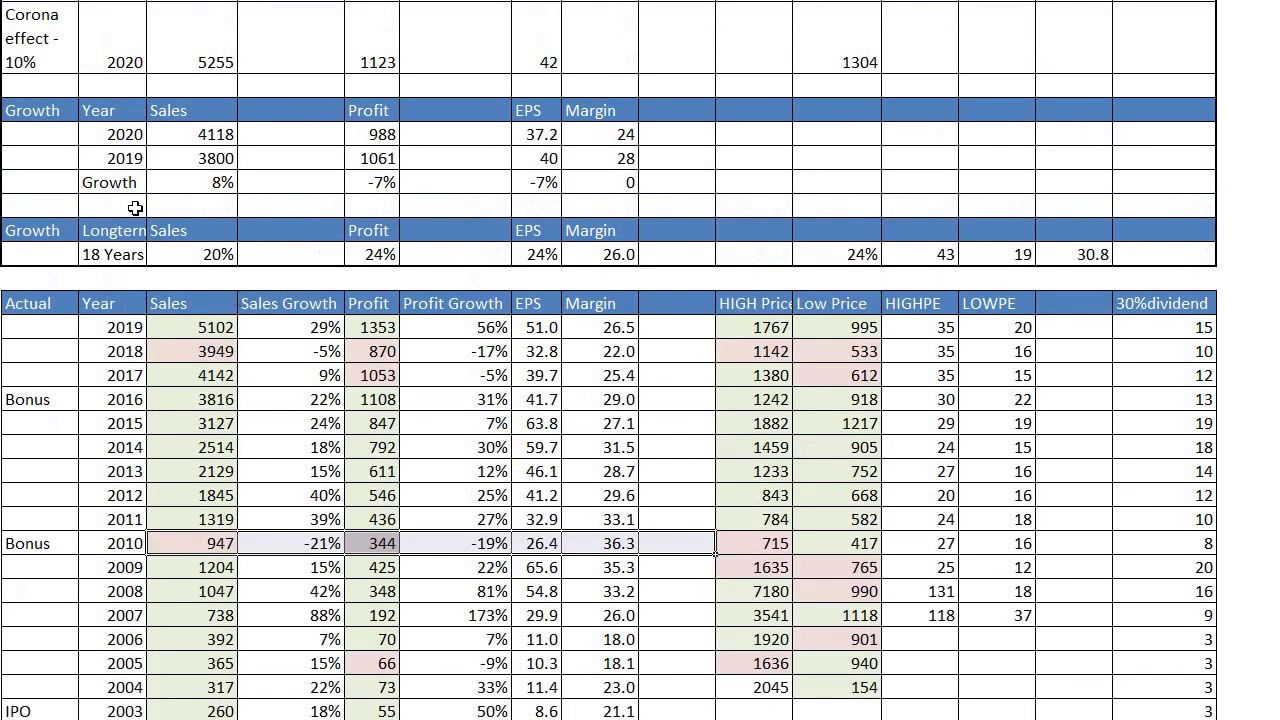
{"action": "scroll", "coordinate": [337, 180], "scroll_direction": "up", "scroll_amount": 1}
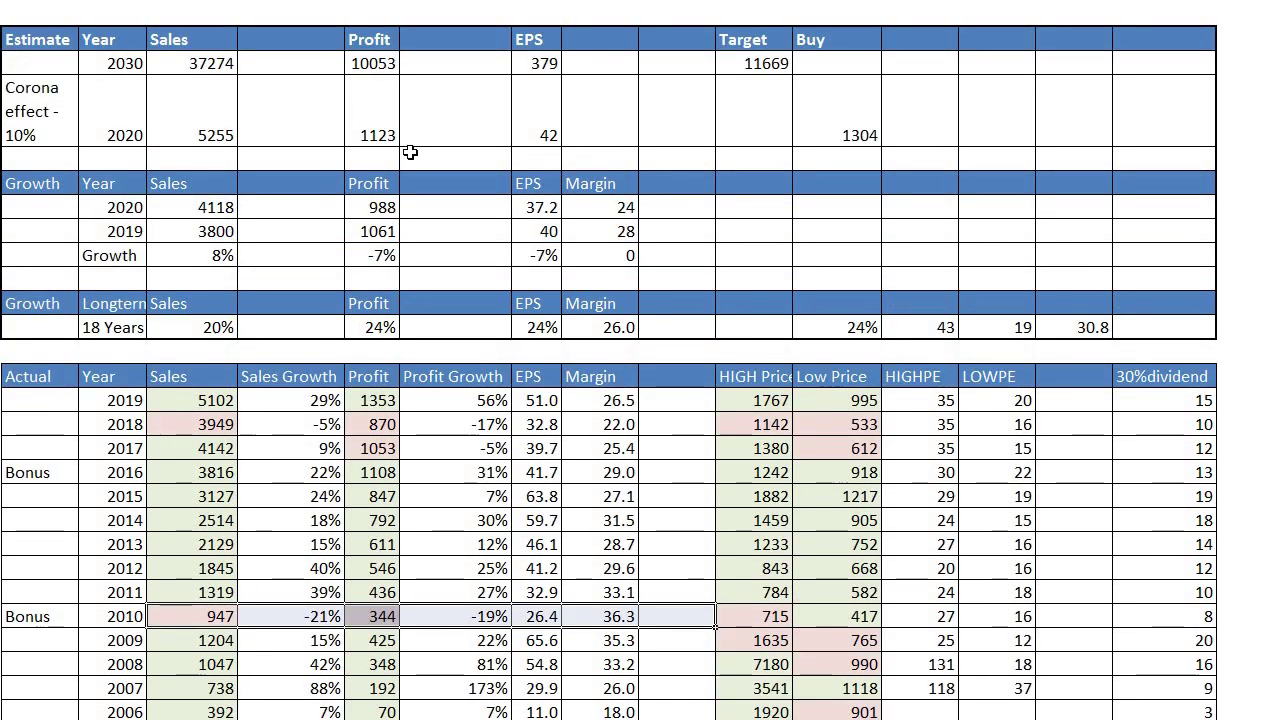
{"action": "left_click", "coordinate": [204, 66]}
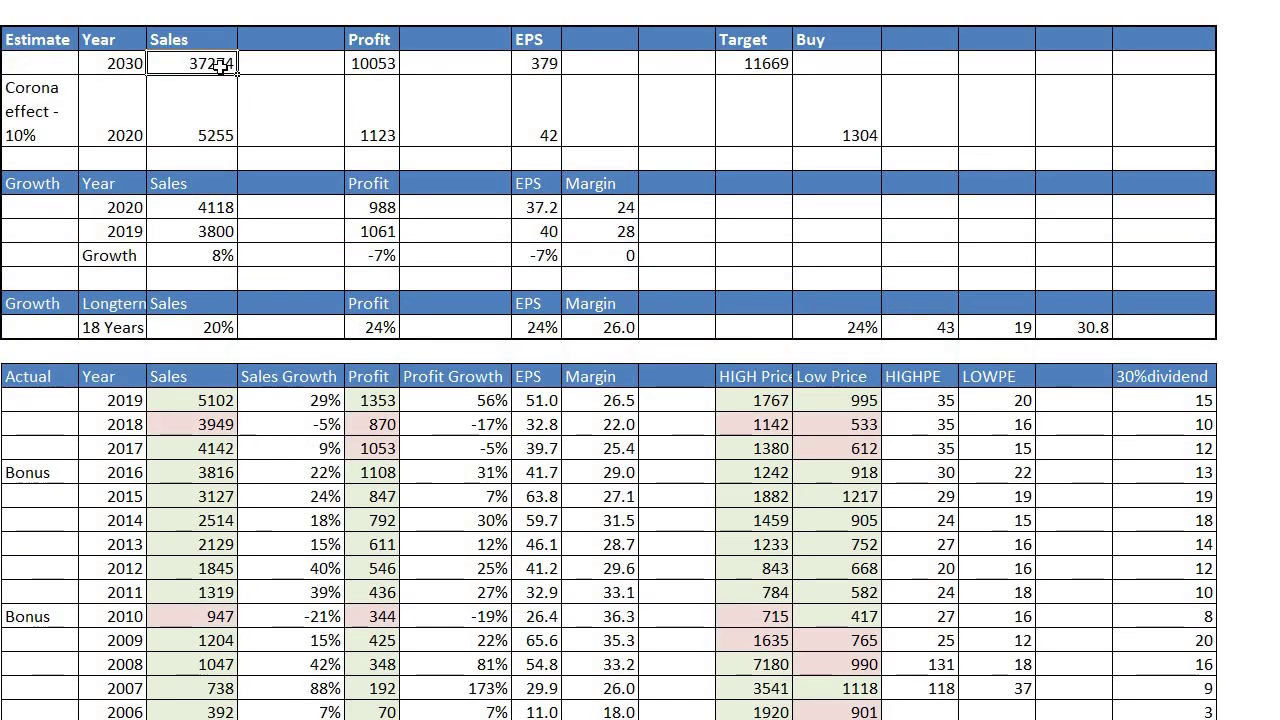
{"action": "left_click", "coordinate": [212, 401]}
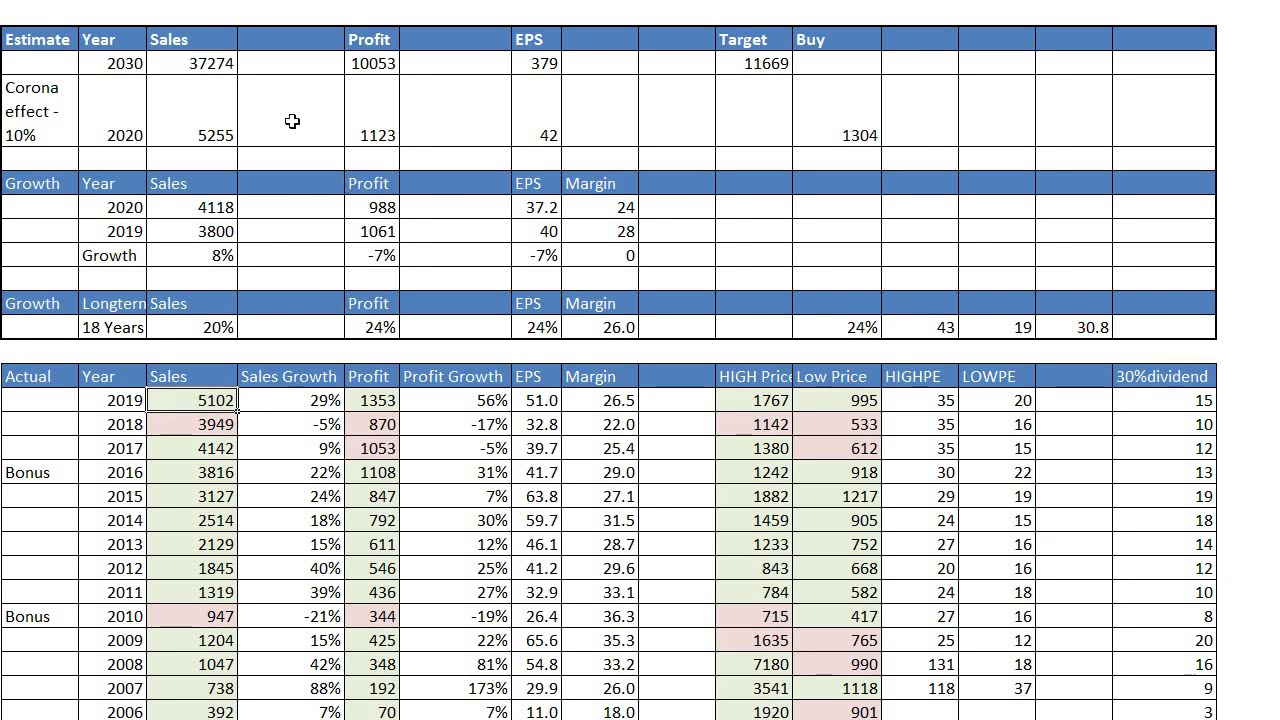
{"action": "left_click", "coordinate": [216, 58]}
{"action": "left_click", "coordinate": [381, 612]}
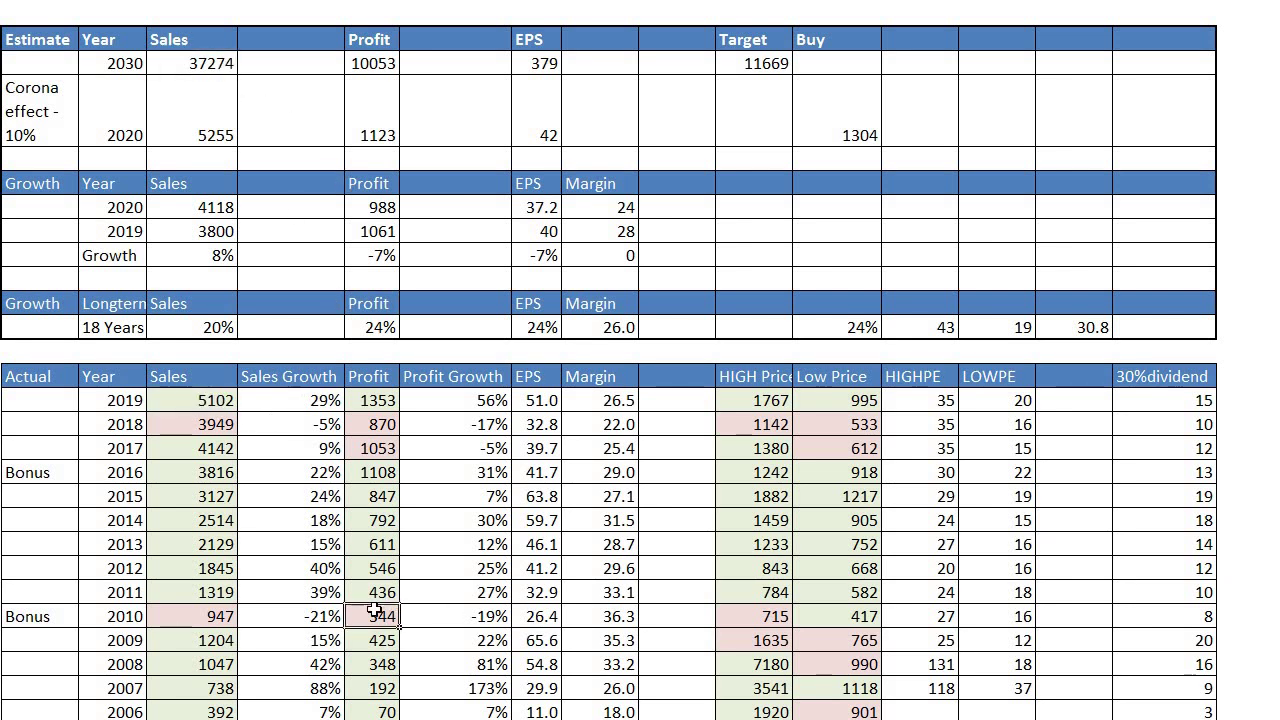
{"action": "left_click", "coordinate": [390, 398]}
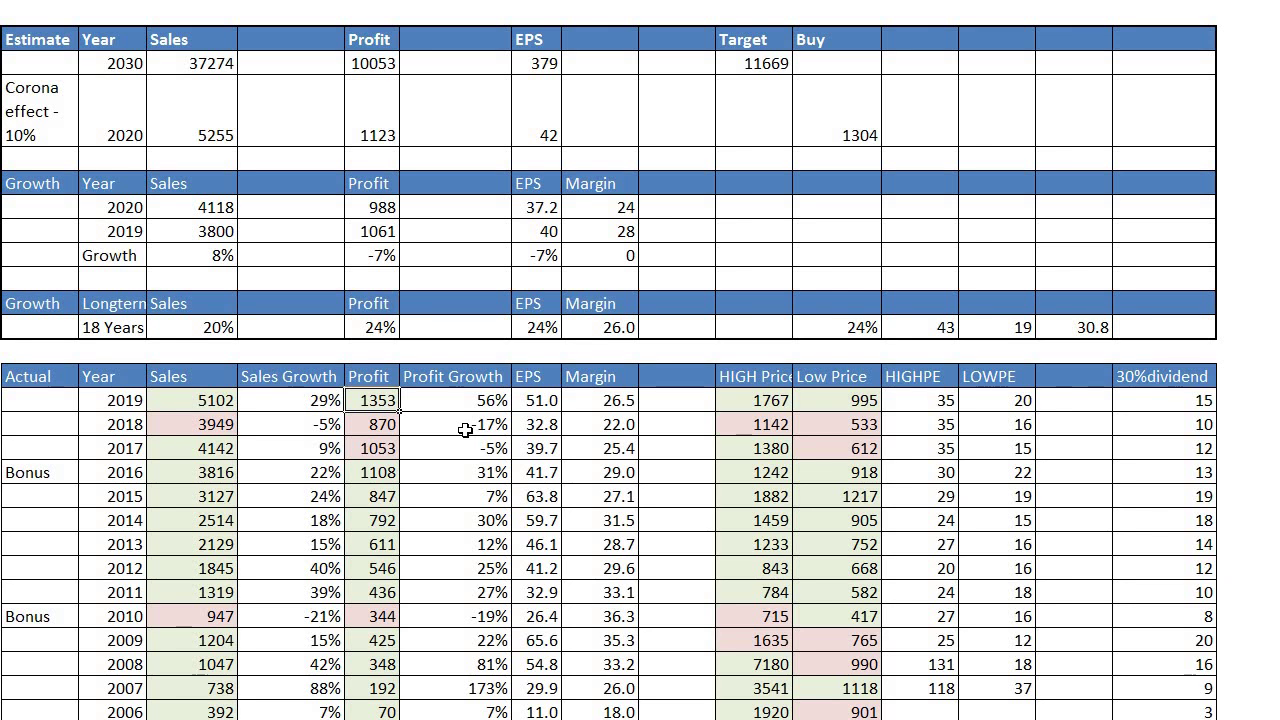
{"action": "left_click", "coordinate": [362, 65]}
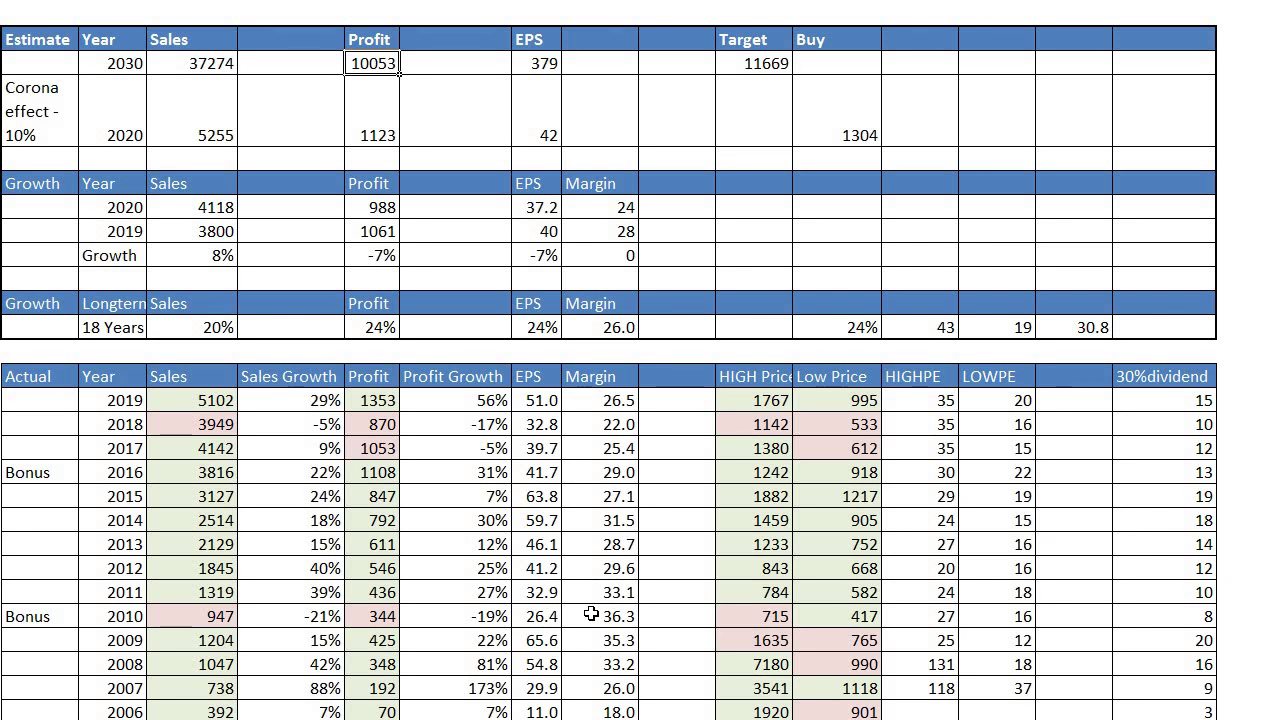
Compare the estimated 2030 EPS with the 2019 EPS, and review the 2030 and 2020 estimates through the Target price.
{"action": "left_click", "coordinate": [505, 632]}
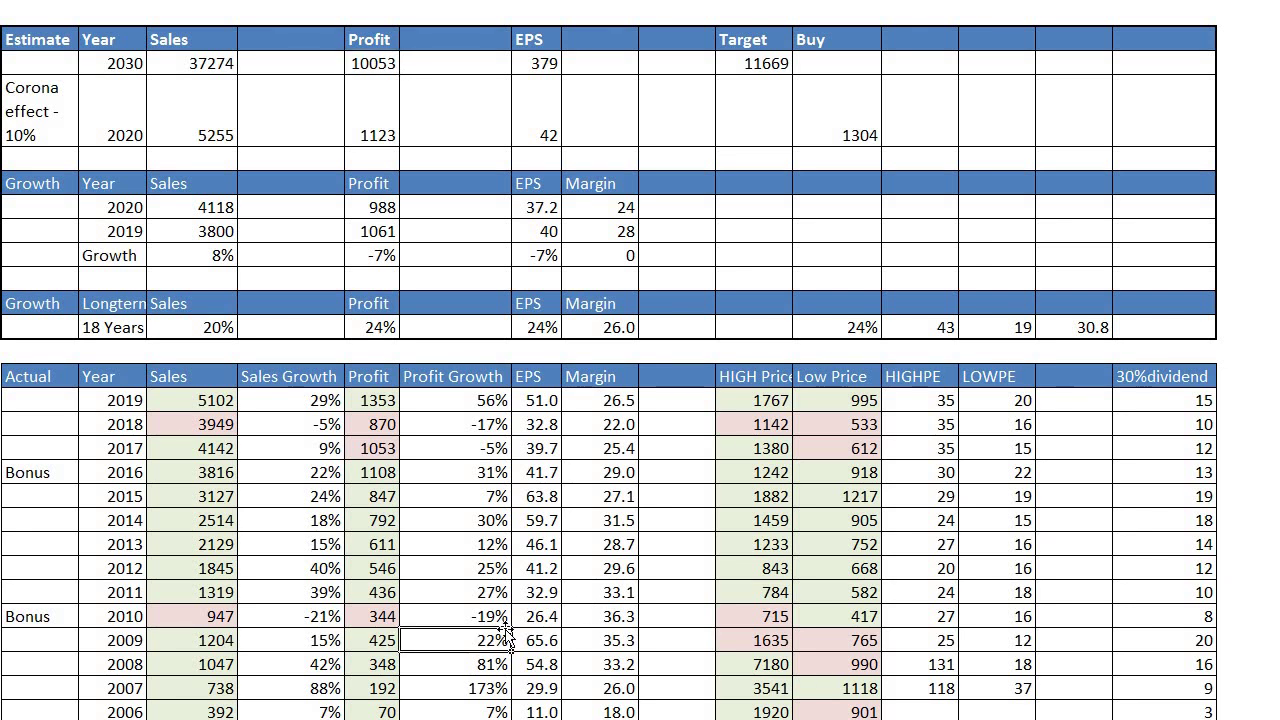
{"action": "left_click", "coordinate": [545, 400]}
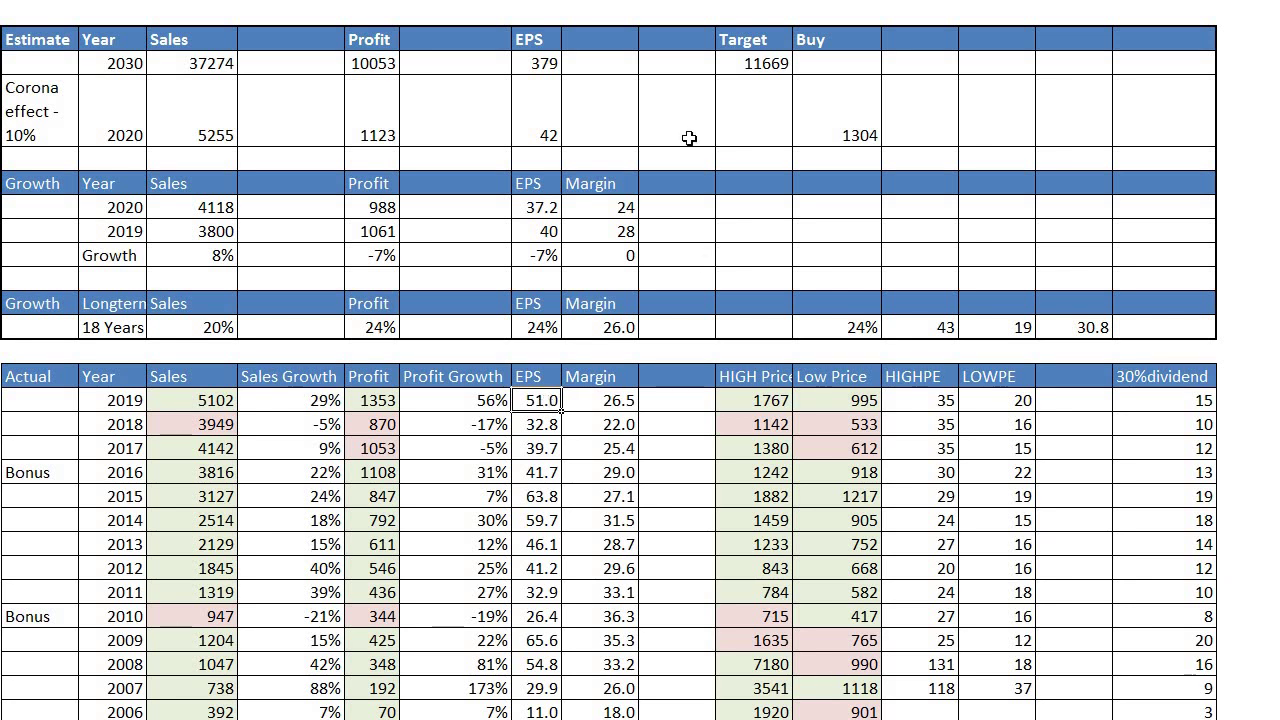
{"action": "left_click", "coordinate": [540, 64]}
{"action": "left_click_drag", "start_coordinate": [117, 62], "coordinate": [215, 130]}
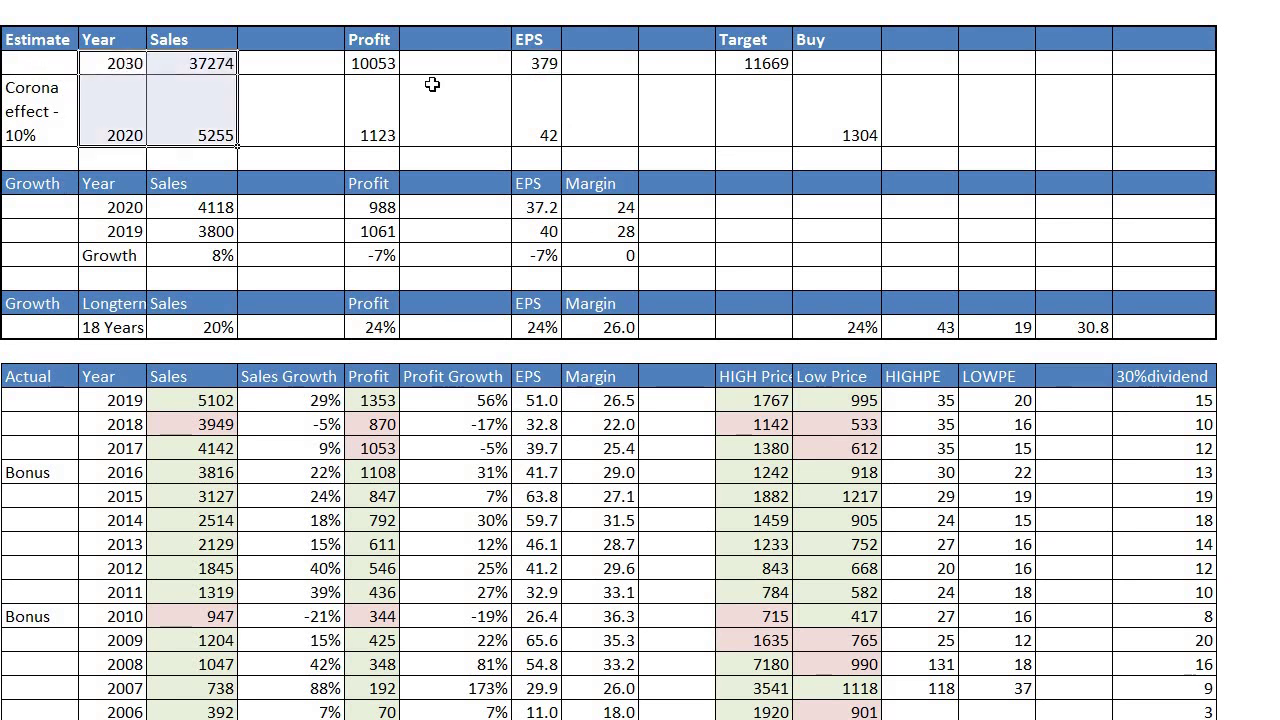
{"action": "left_click_drag", "start_coordinate": [432, 84], "coordinate": [765, 85]}
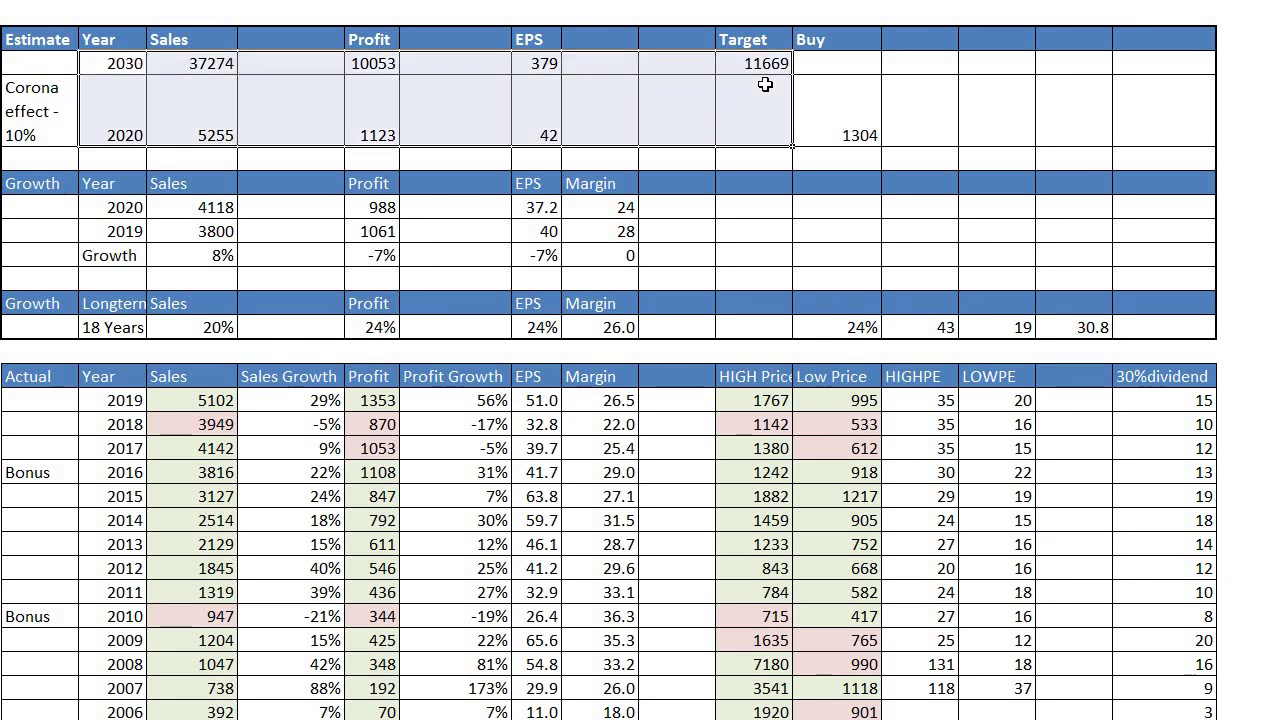
{"action": "left_click", "coordinate": [535, 63]}
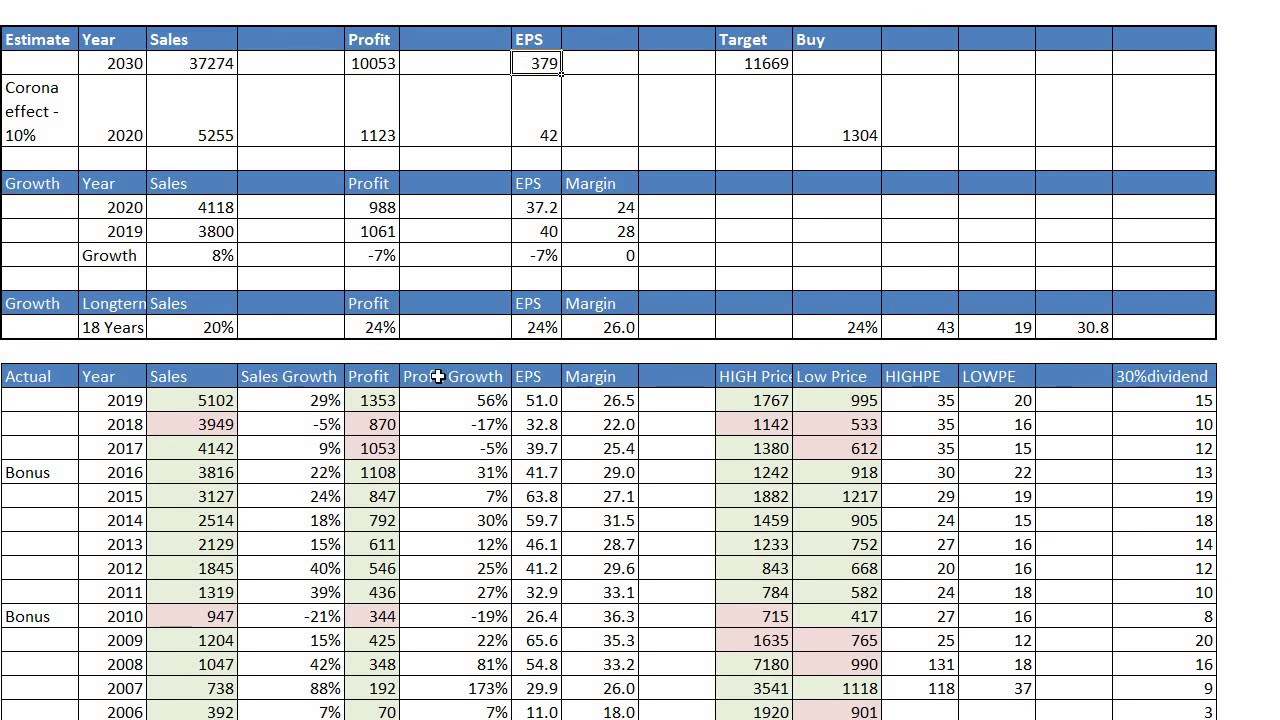
Review the 2010 bonus-year row from Year through Low Price, focusing on that year's high and low share prices.
{"action": "key", "text": "Left"}
{"action": "key", "text": "Left"}
{"action": "key", "text": "Left"}
{"action": "key", "text": "Left"}
{"action": "key", "text": "Left"}
{"action": "key", "text": "Left"}
{"action": "left_click_drag", "start_coordinate": [110, 617], "coordinate": [624, 620]}
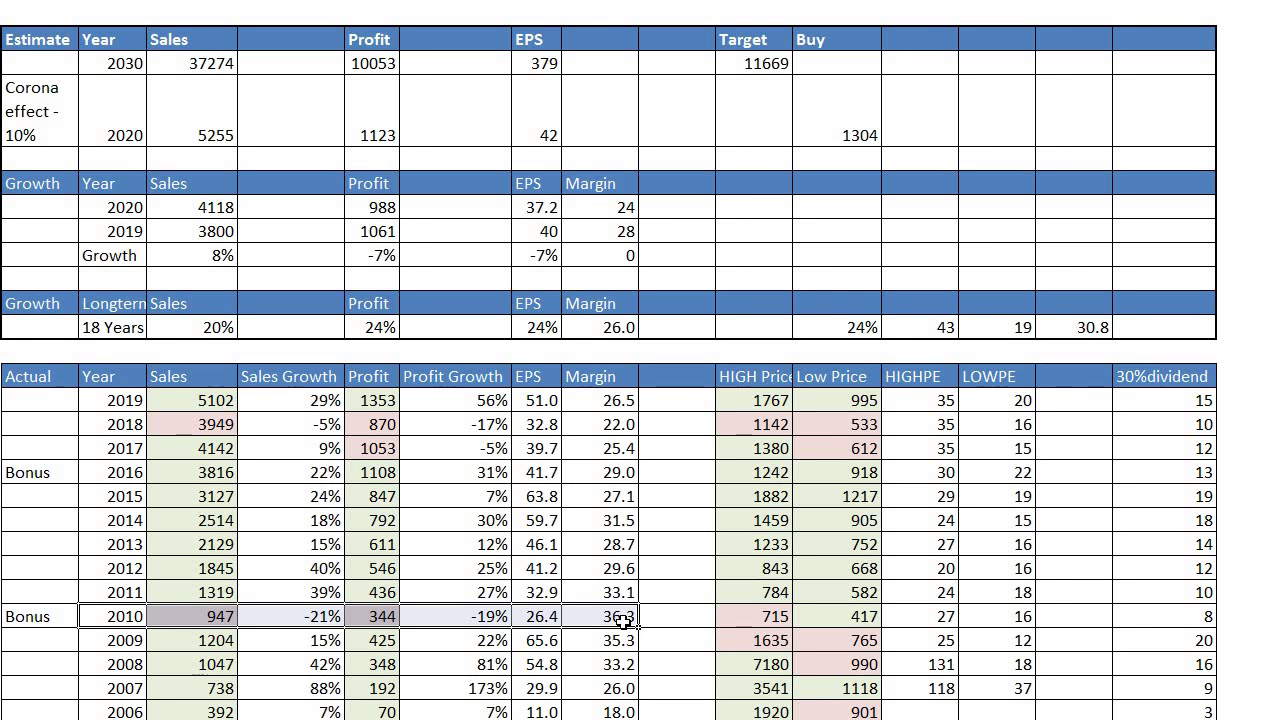
{"action": "left_click_drag", "start_coordinate": [624, 620], "coordinate": [850, 620]}
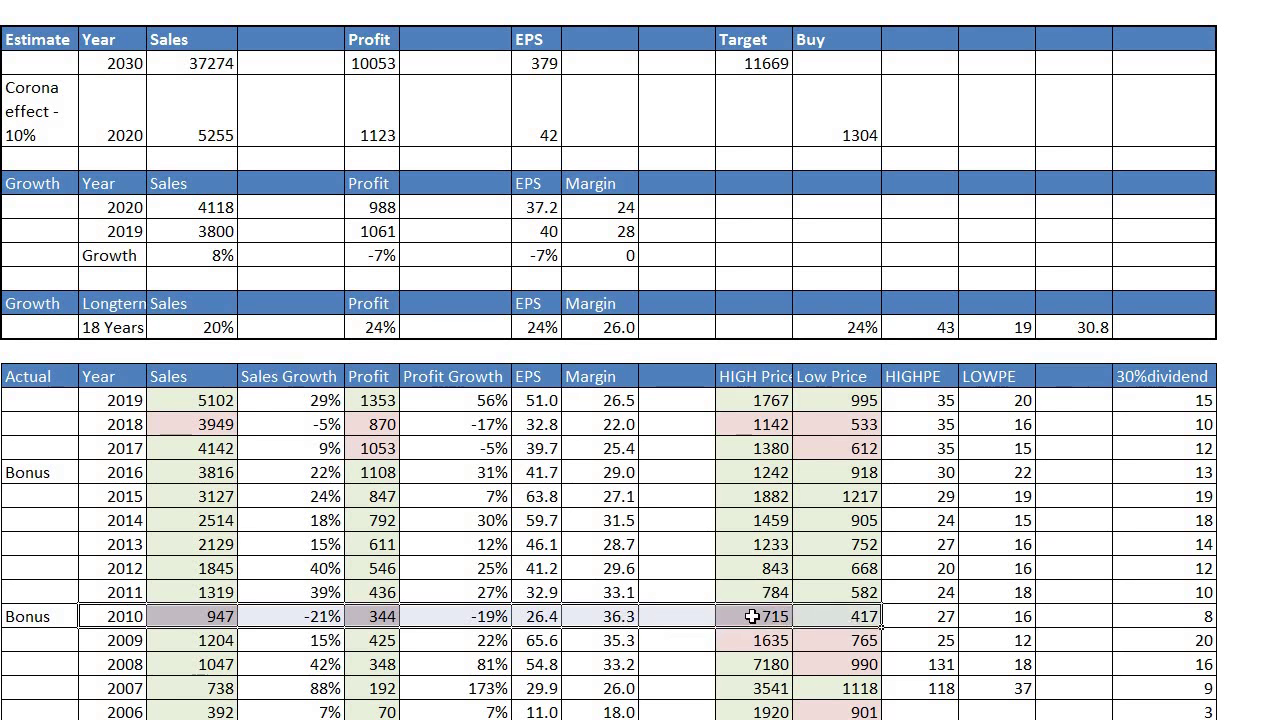
{"action": "left_click_drag", "start_coordinate": [752, 616], "coordinate": [843, 616]}
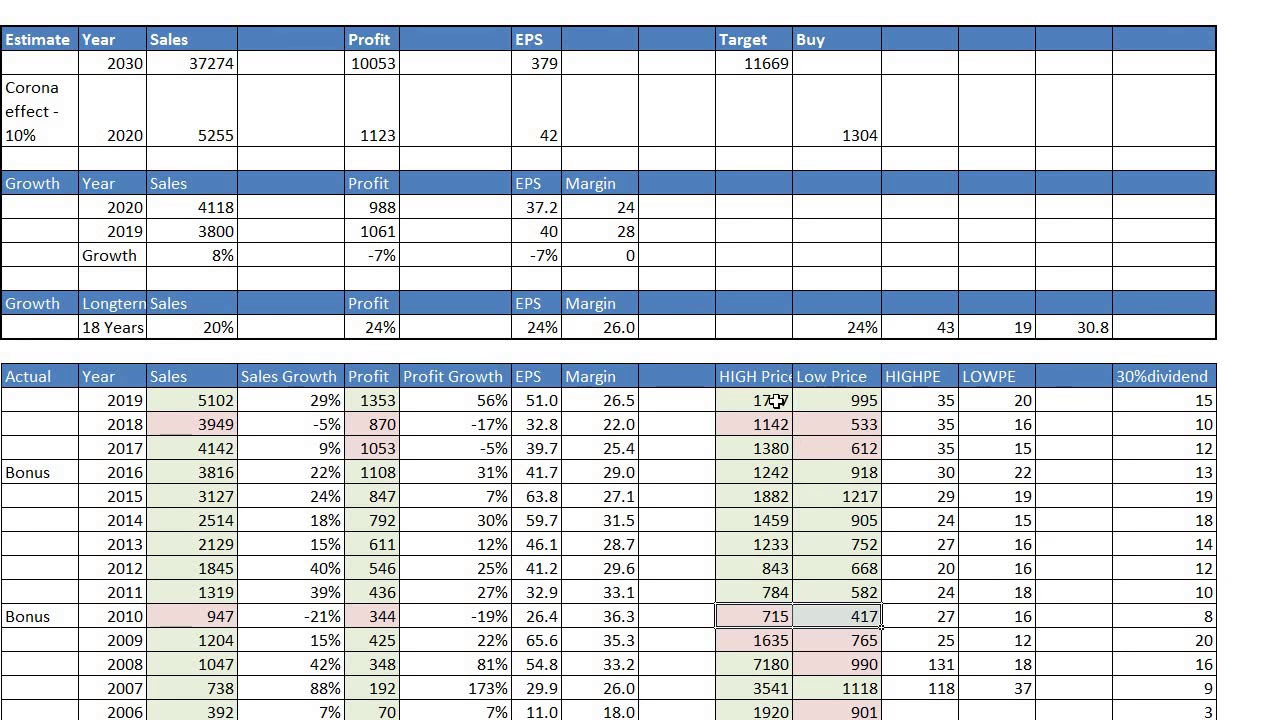
Trace the High and Low Price history from 2019 to 2007, and compare it with the 2020 Buy price and 2030 Target.
{"action": "mouse_move", "coordinate": [785, 401]}
{"action": "left_mouse_down"}
{"action": "mouse_move", "coordinate": [869, 617]}
{"action": "mouse_move", "coordinate": [856, 708]}
{"action": "left_mouse_up"}
{"action": "left_click_drag", "start_coordinate": [843, 619], "coordinate": [752, 640]}
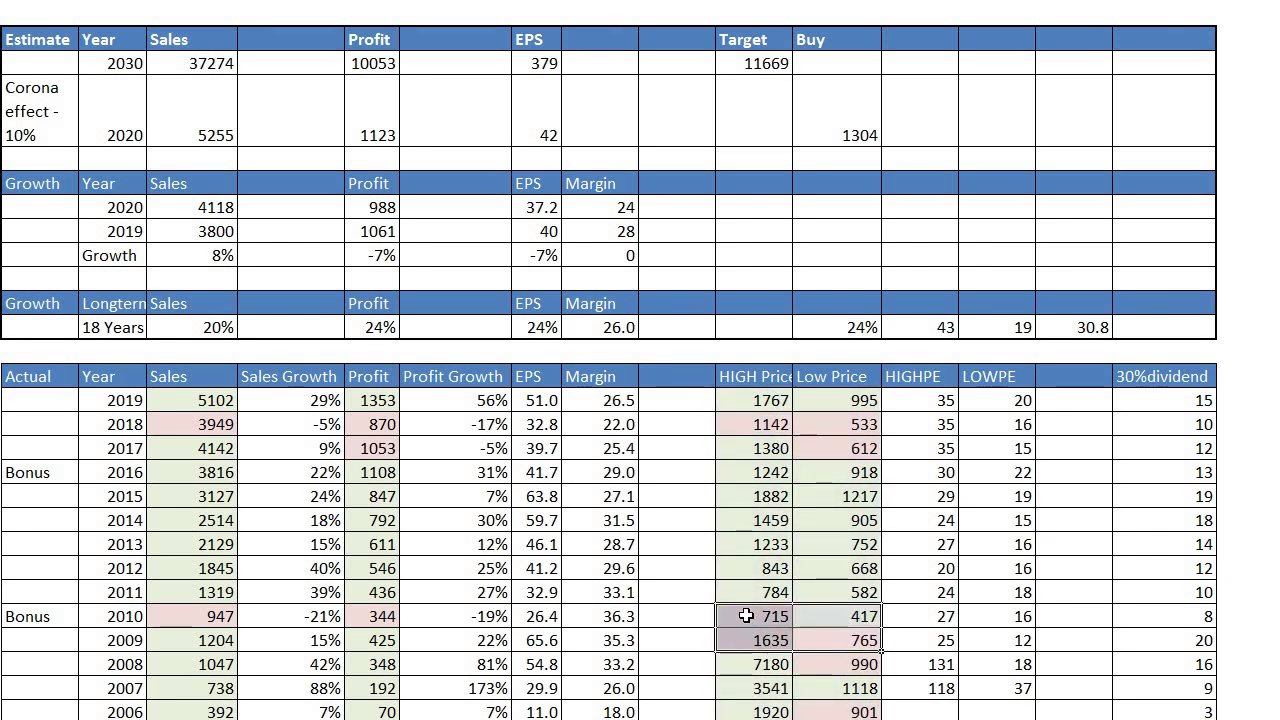
{"action": "left_click_drag", "start_coordinate": [760, 384], "coordinate": [848, 683]}
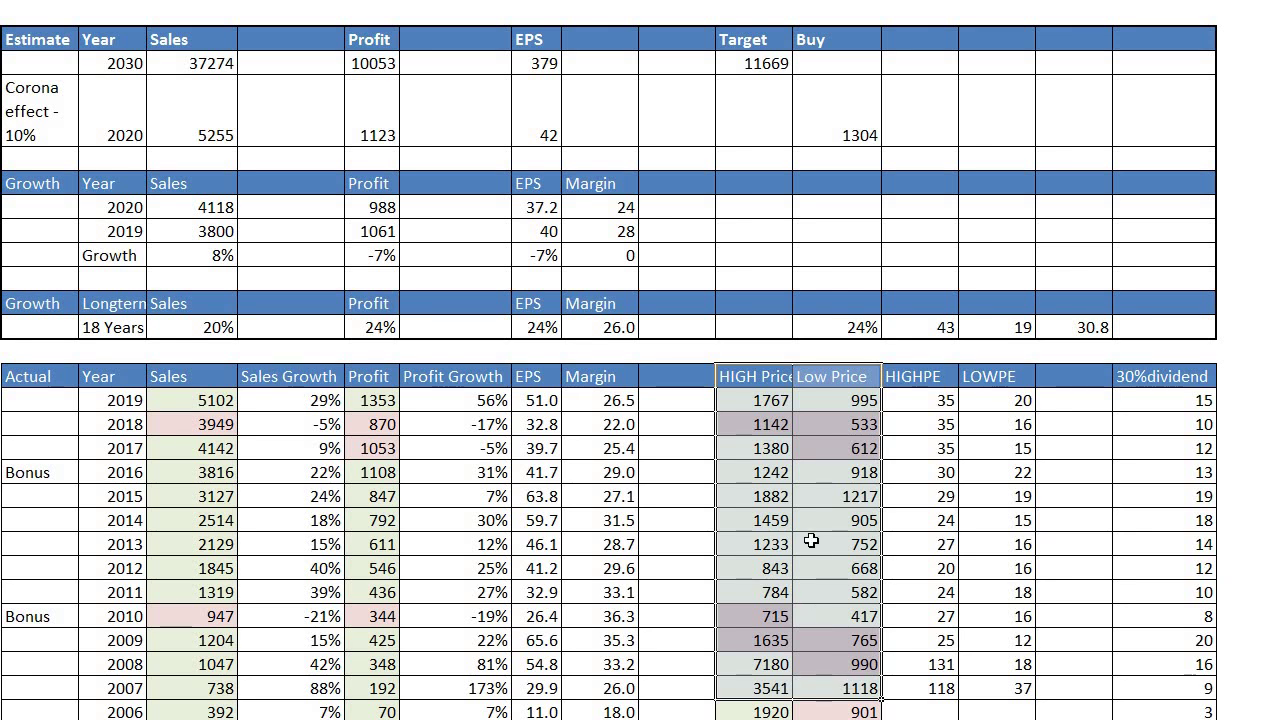
{"action": "left_click", "coordinate": [836, 120]}
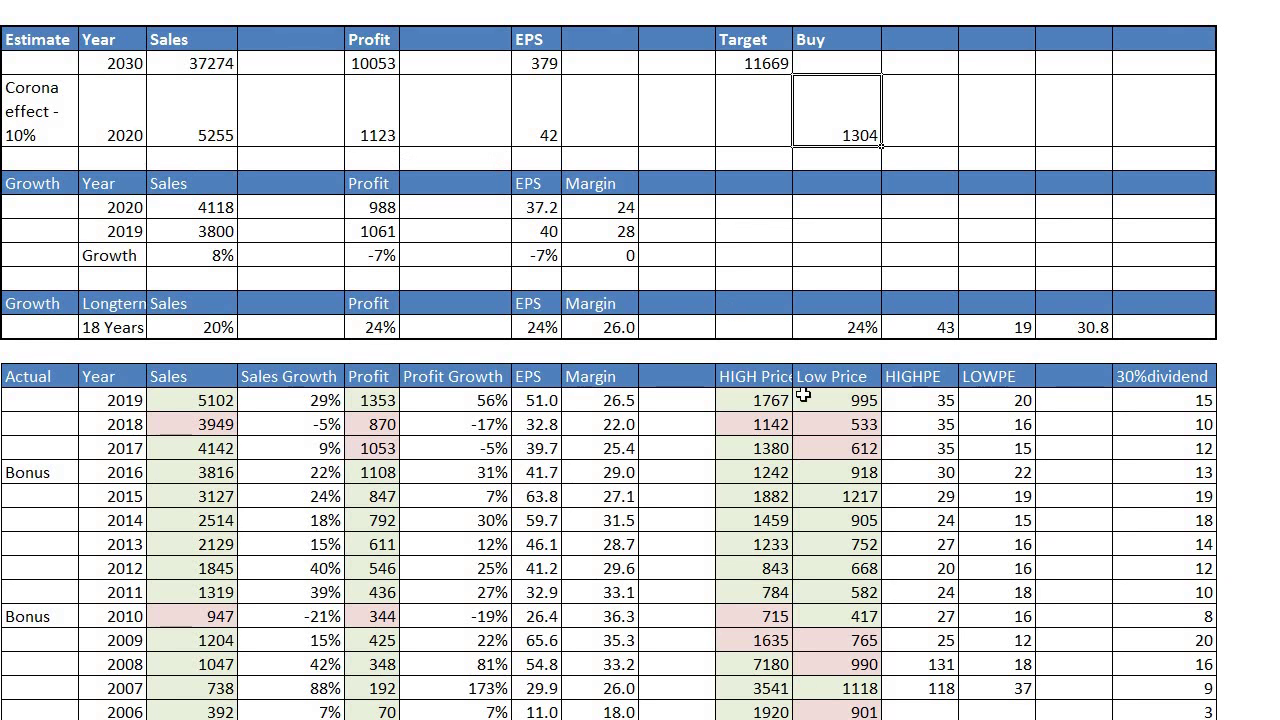
{"action": "left_click", "coordinate": [763, 62]}
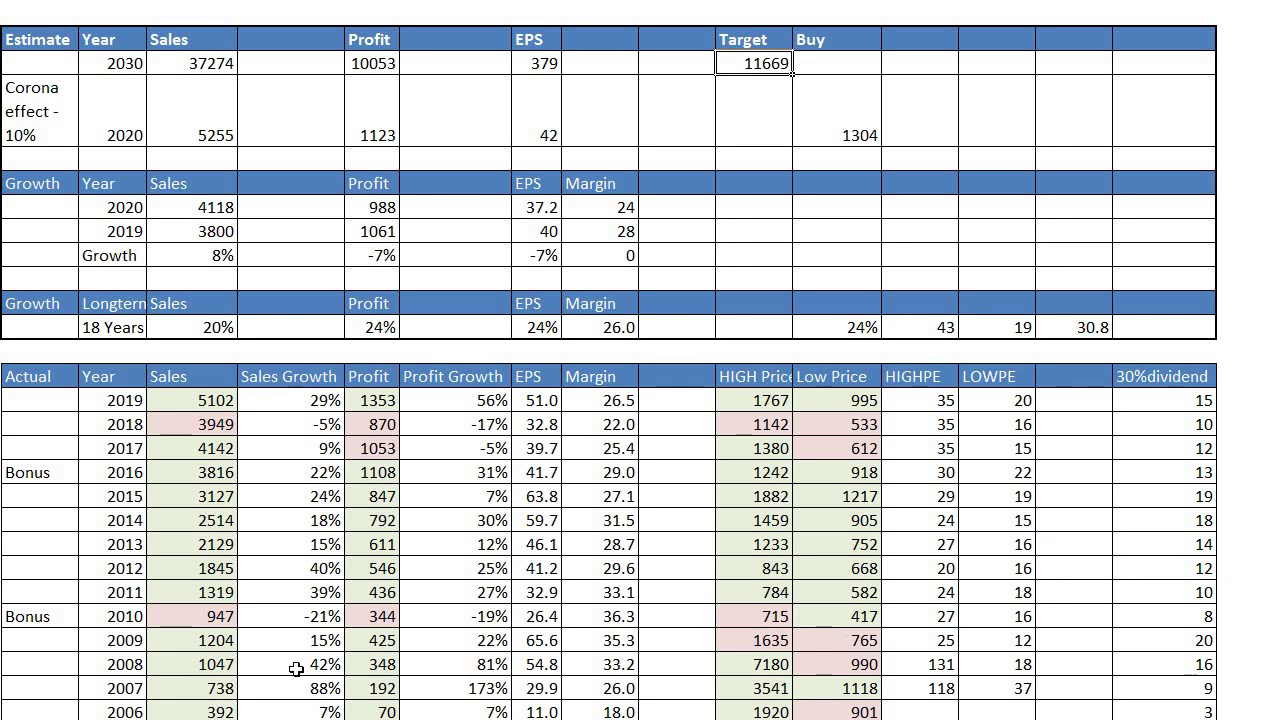
Compare the 2010 row through Low Price with the 2020 corona-effect estimate row through the Buy price.
{"action": "left_click_drag", "start_coordinate": [128, 616], "coordinate": [838, 617]}
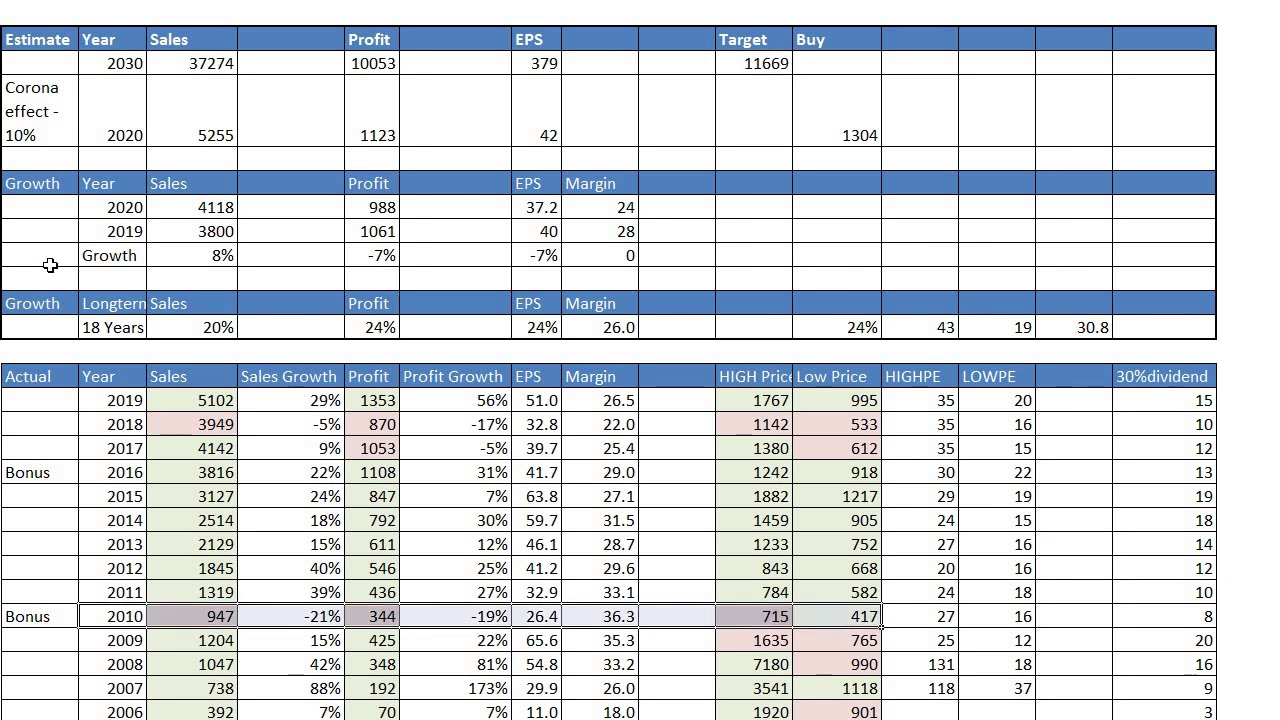
{"action": "left_click_drag", "start_coordinate": [114, 97], "coordinate": [831, 120]}
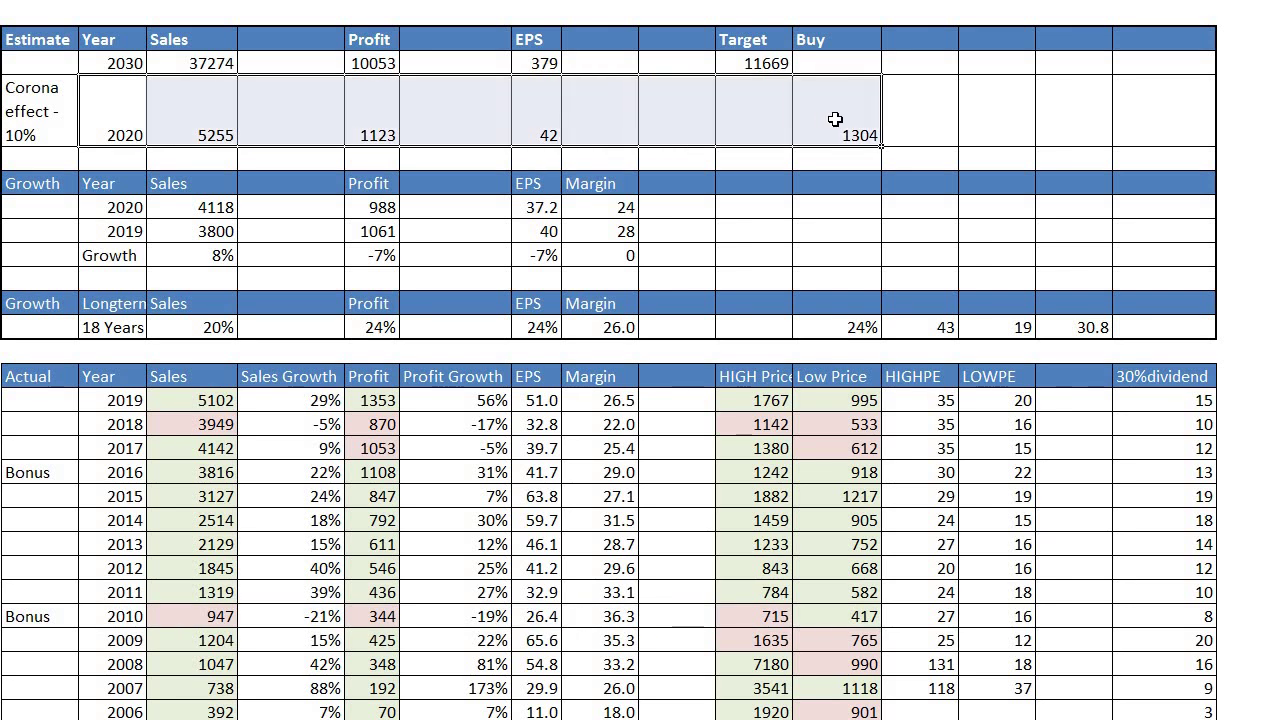
{"action": "left_click", "coordinate": [830, 518]}
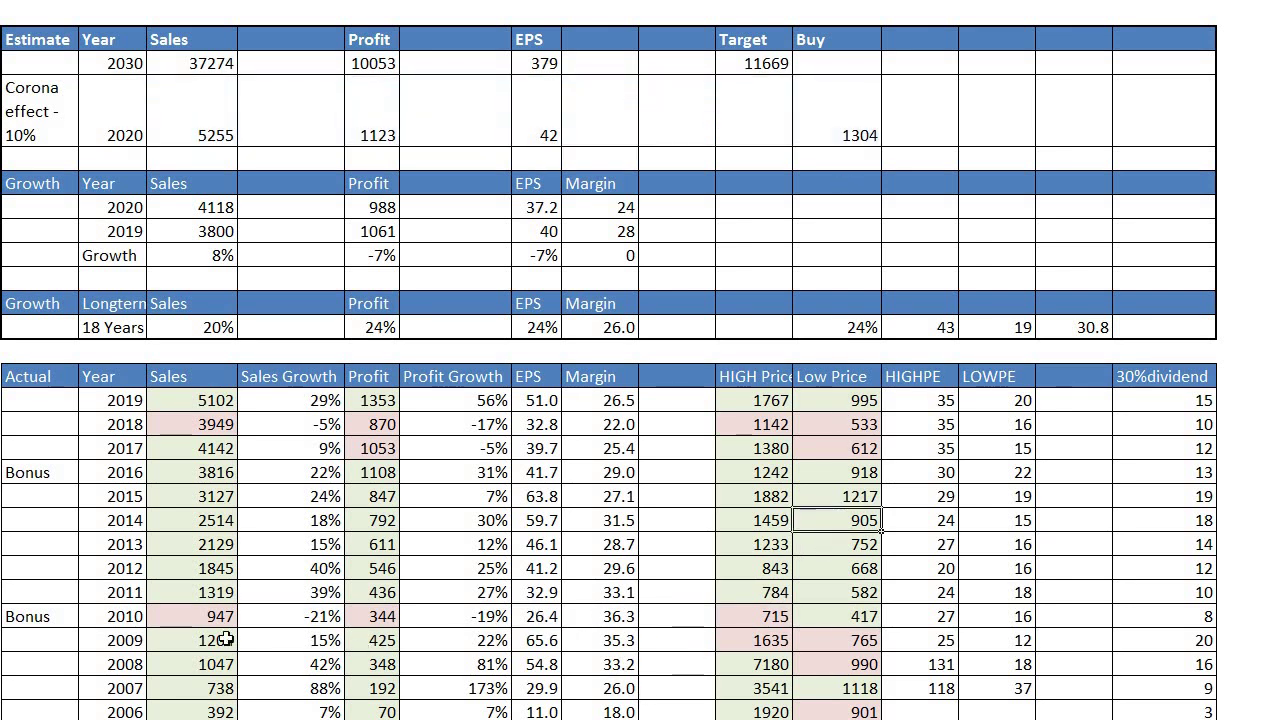
Compare the high and low share prices of the two bonus years, 2010 and 2016.
{"action": "left_click_drag", "start_coordinate": [760, 622], "coordinate": [831, 618]}
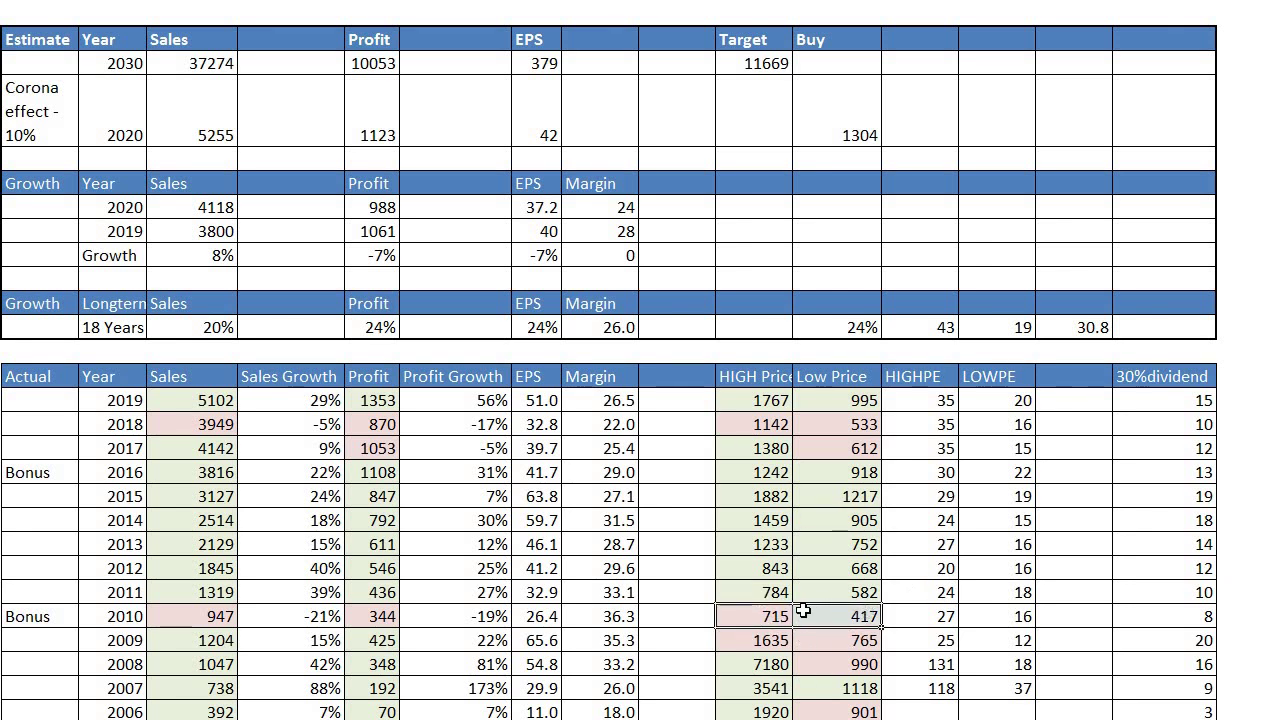
{"action": "left_click_drag", "start_coordinate": [803, 611], "coordinate": [776, 611]}
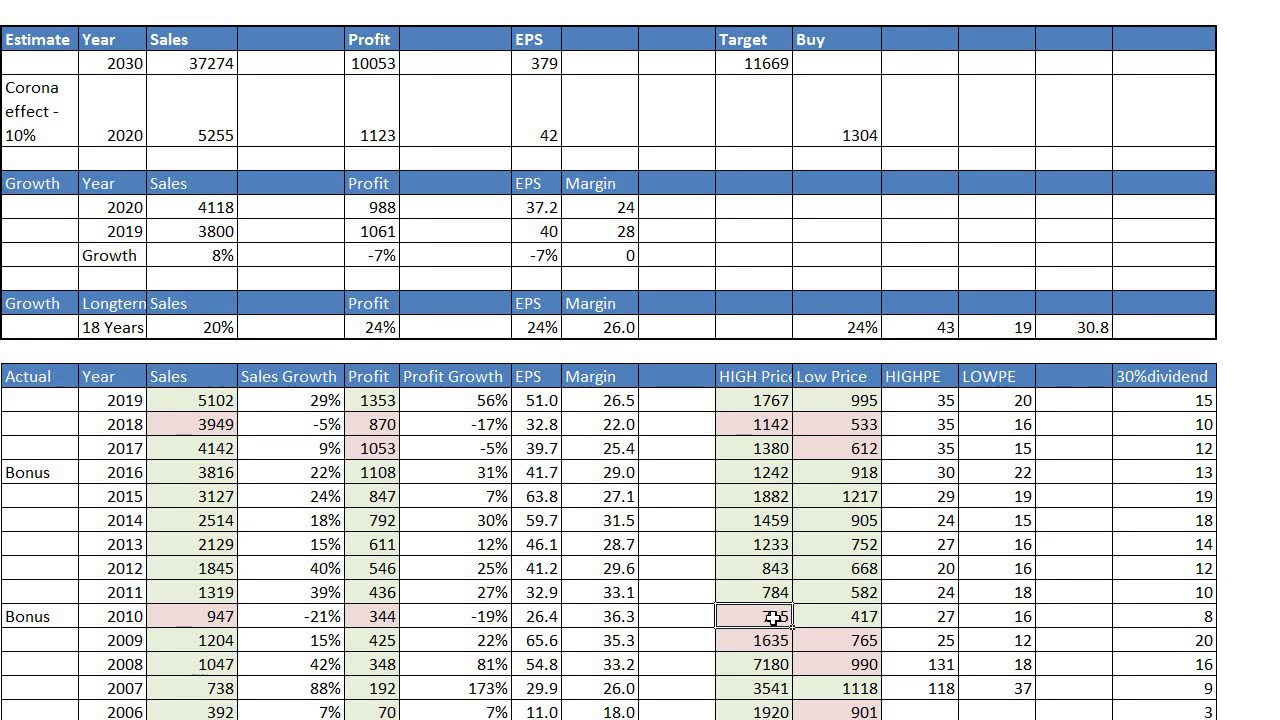
{"action": "left_click_drag", "start_coordinate": [760, 472], "coordinate": [834, 472]}
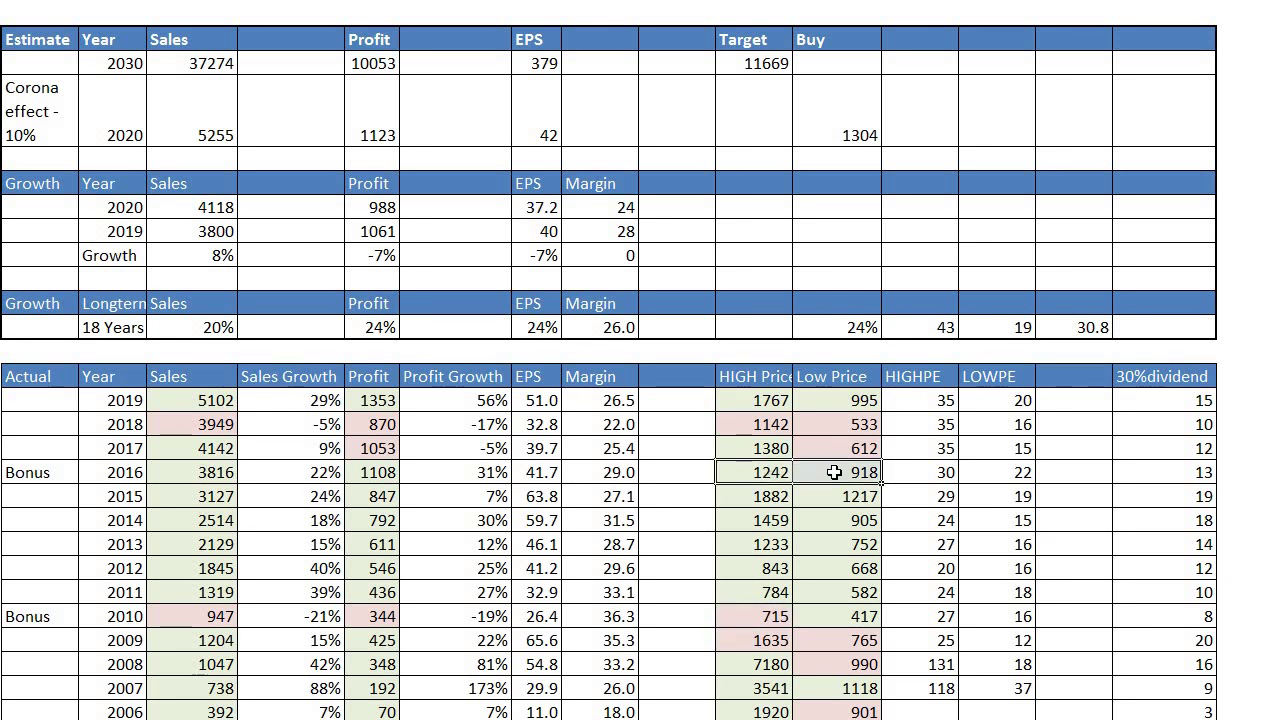
{"action": "left_click_drag", "start_coordinate": [762, 618], "coordinate": [849, 620]}
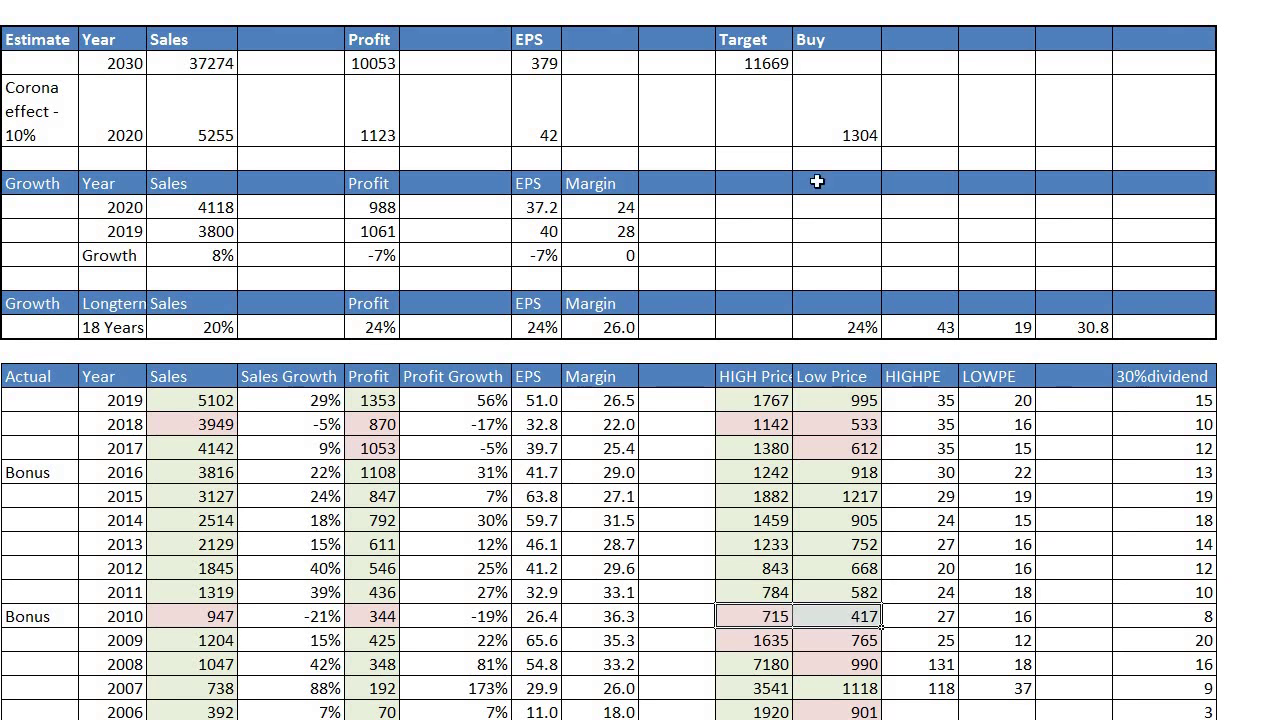
Check the estimated 2030 EPS and the 2014 and 2015 profit figures, and look through the yearly table back to 2001.
{"action": "left_click", "coordinate": [549, 63]}
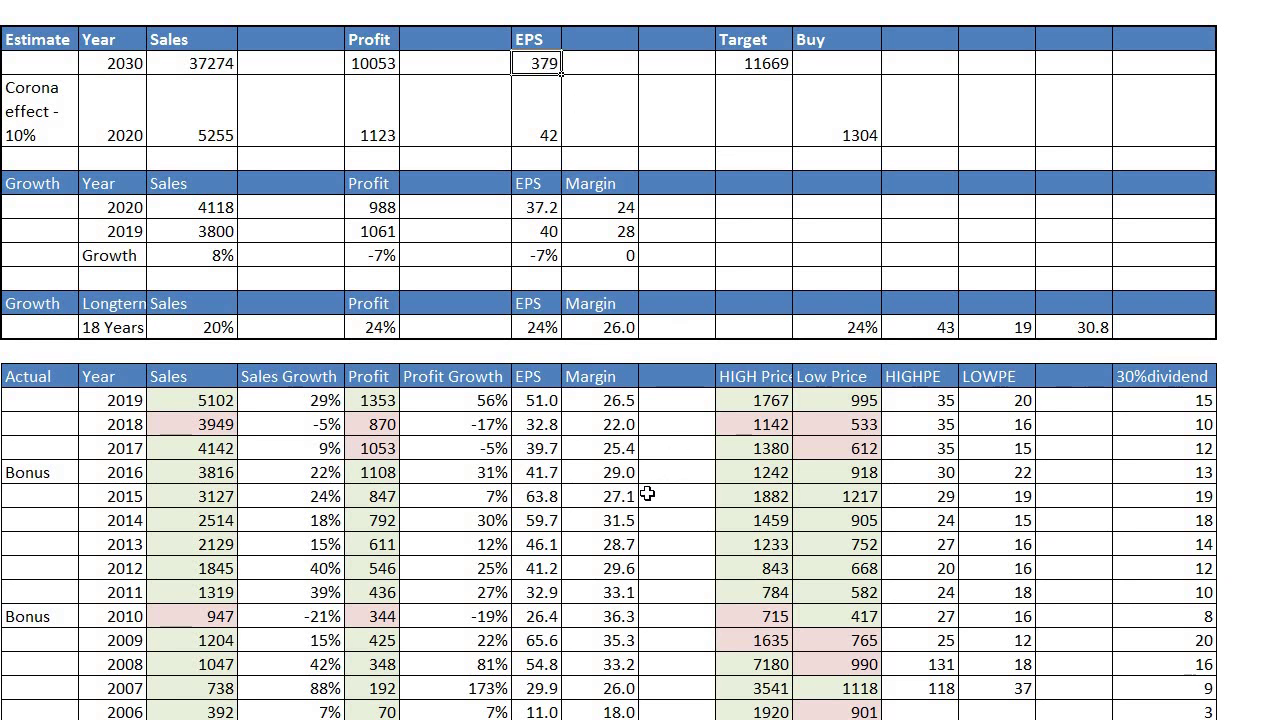
{"action": "left_click", "coordinate": [505, 513]}
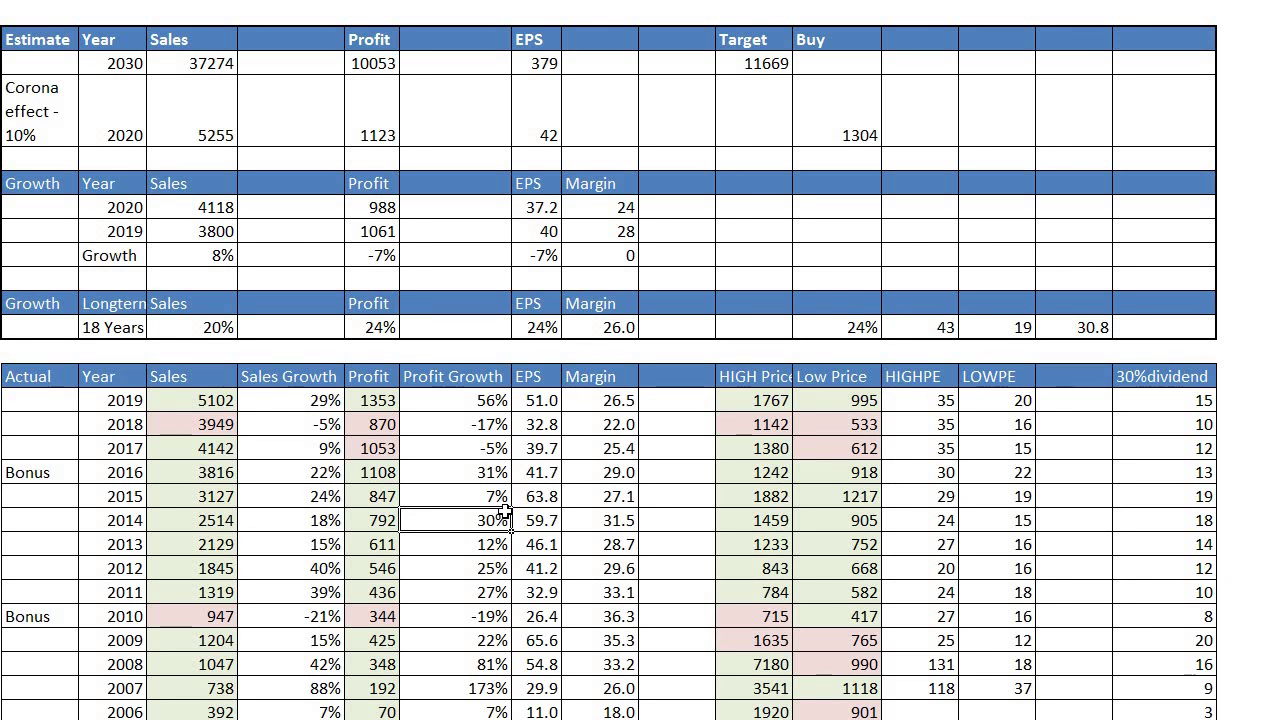
{"action": "key", "text": "Up"}
{"action": "key", "text": "Left"}
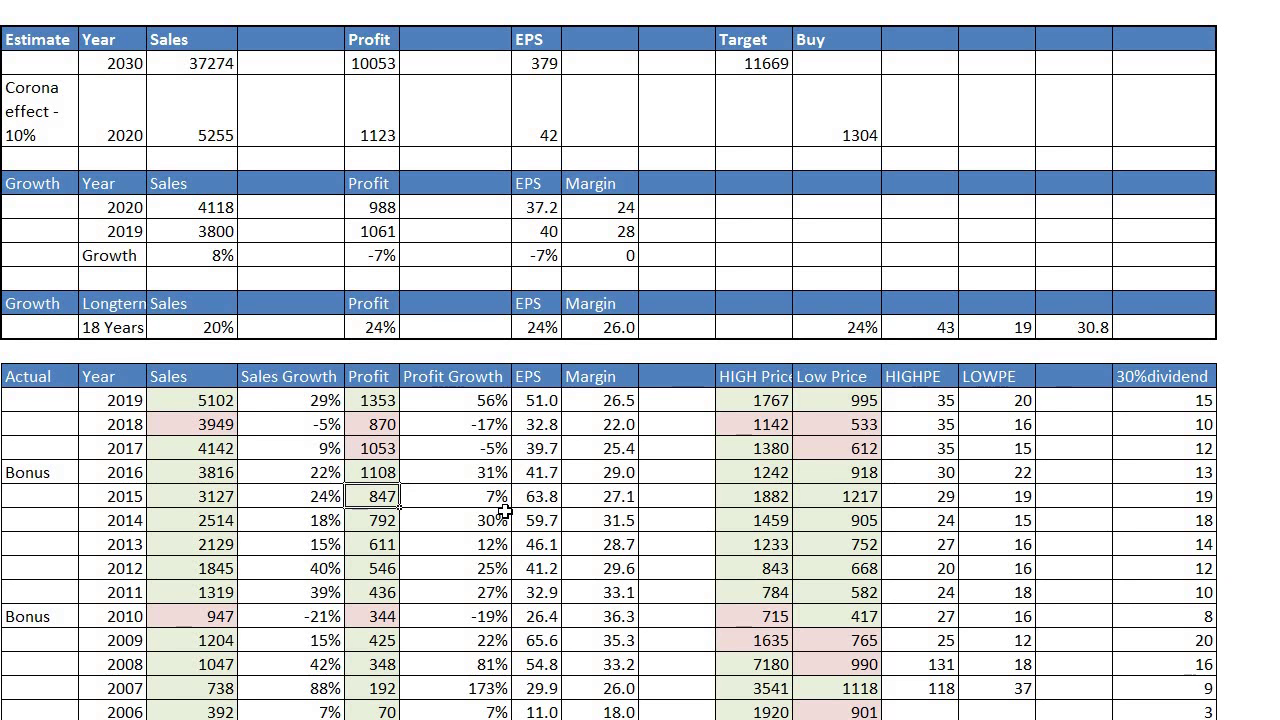
{"action": "key", "text": "Home"}
{"action": "scroll", "coordinate": [808, 410], "scroll_direction": "down", "scroll_amount": 6}
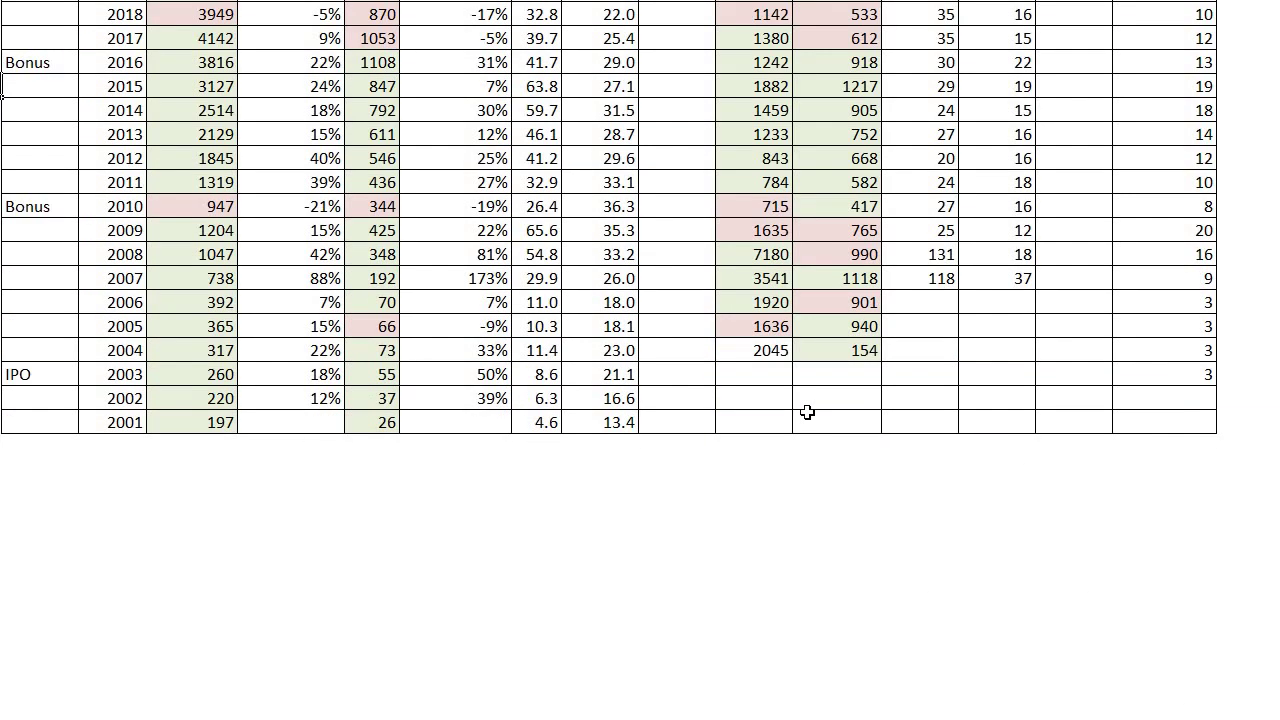
{"action": "scroll", "coordinate": [808, 414], "scroll_direction": "up", "scroll_amount": 7}
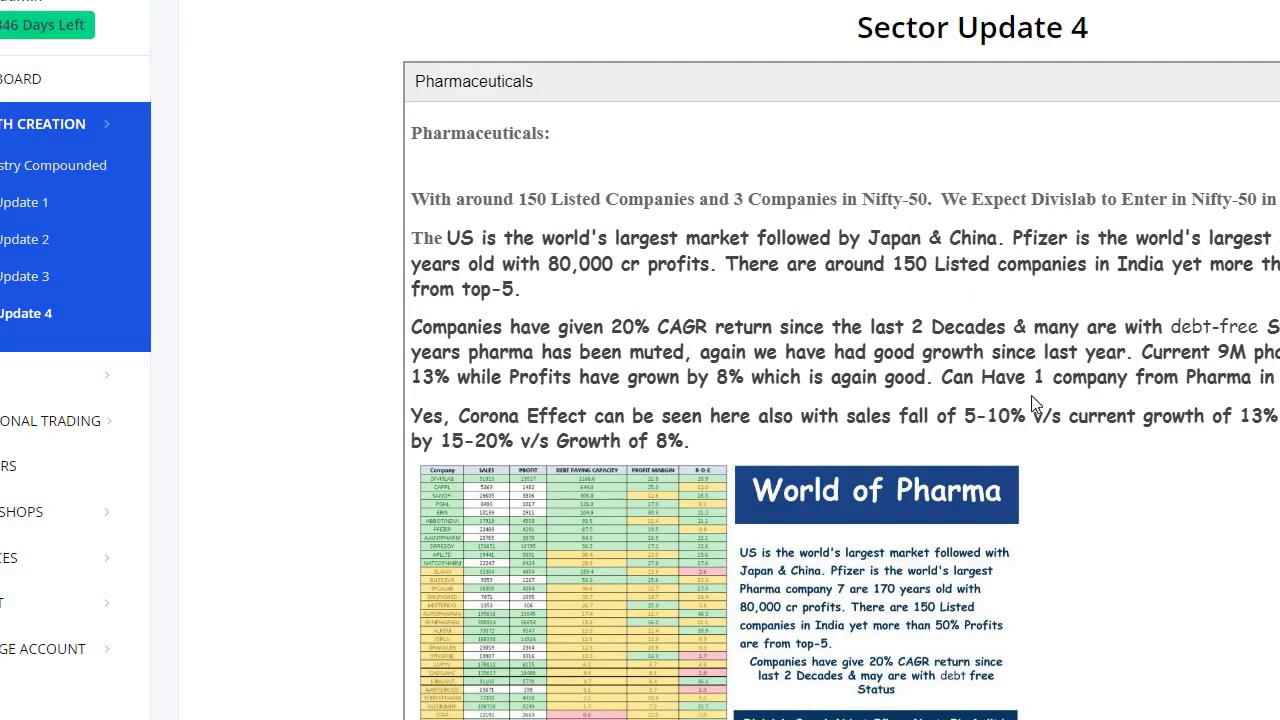
Switch to the Sector Update 4 web page and read the Divis Lab write-up below the World of Pharma overview.
{"action": "scroll", "coordinate": [1044, 381], "scroll_direction": "down", "scroll_amount": 6}
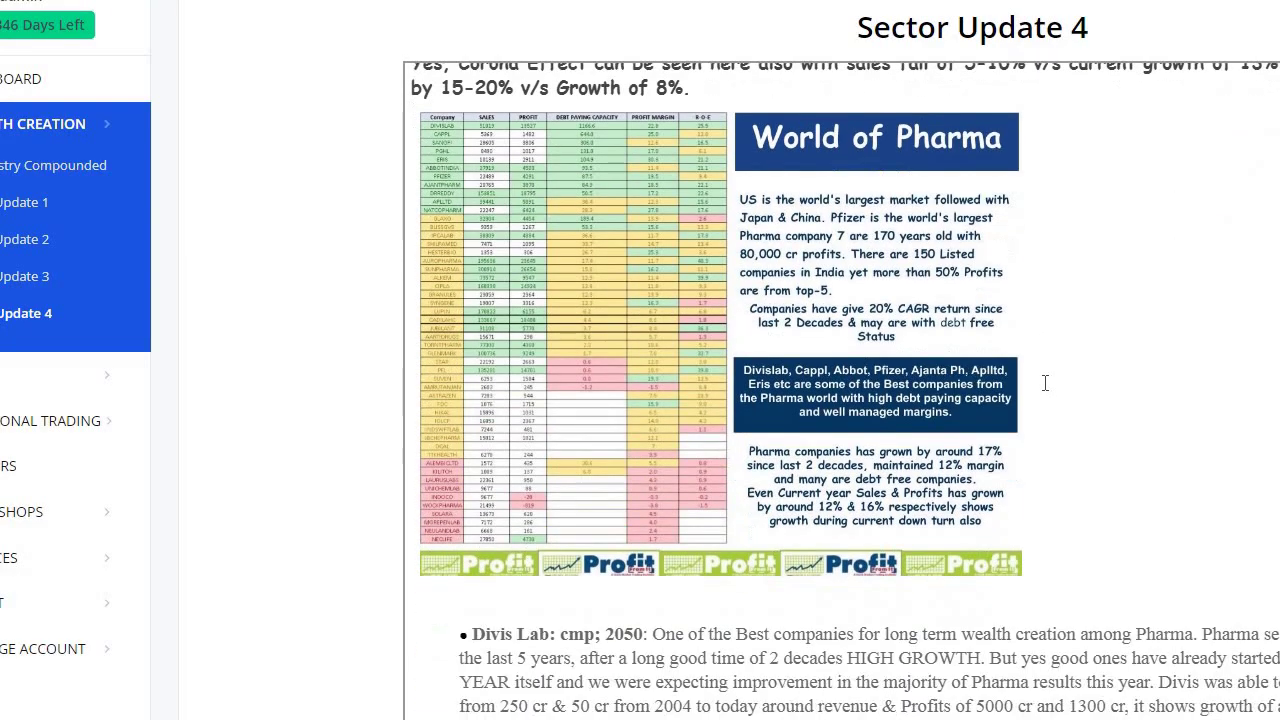
{"action": "scroll", "coordinate": [1044, 381], "scroll_direction": "down", "scroll_amount": 1}
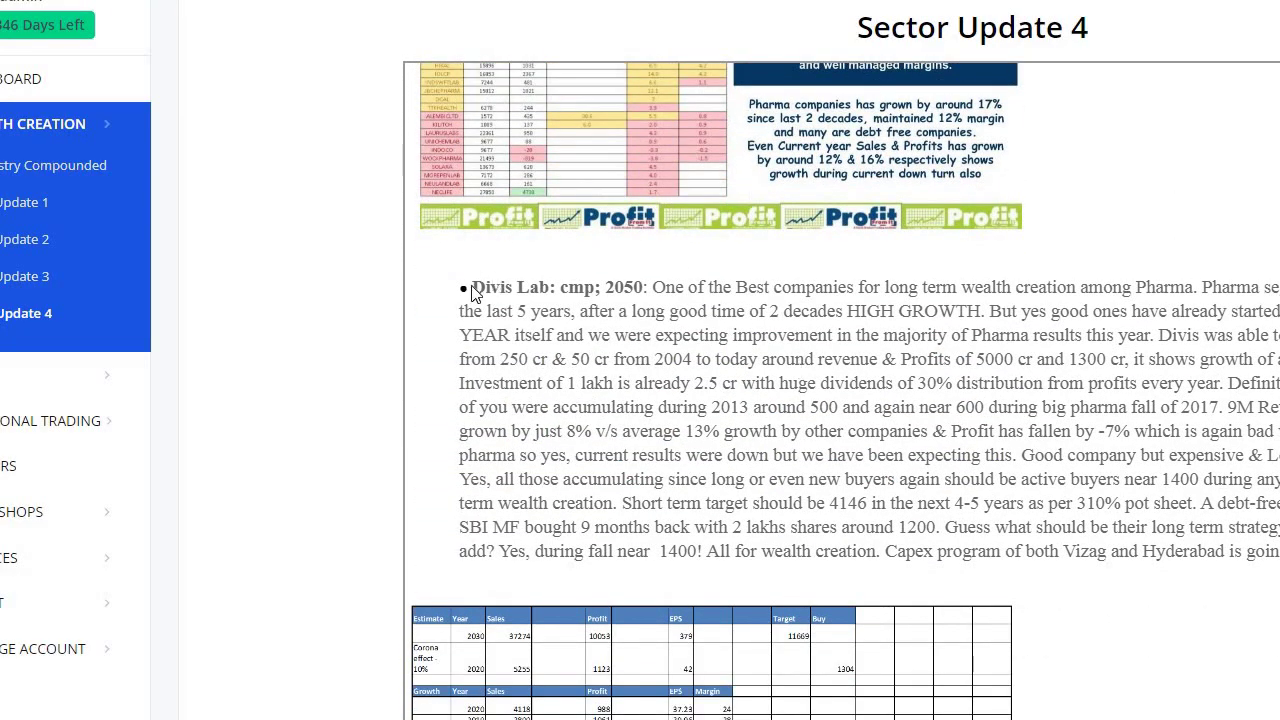
{"action": "left_click_drag", "start_coordinate": [463, 287], "coordinate": [491, 311]}
{"action": "left_click_drag", "start_coordinate": [720, 432], "coordinate": [762, 440]}
{"action": "left_click", "coordinate": [762, 440]}
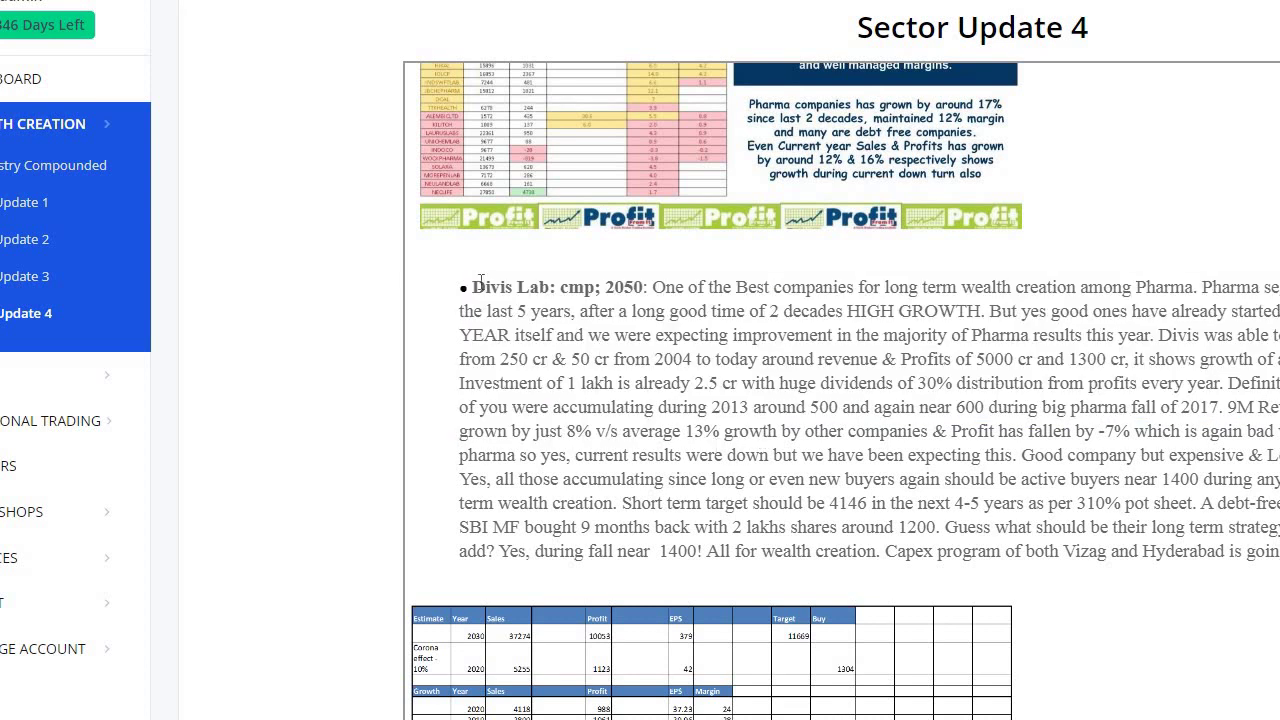